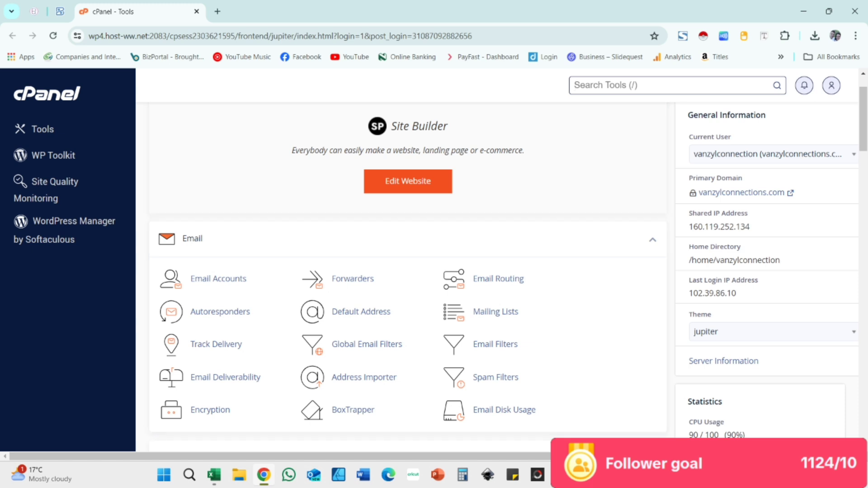
Open the hosting account's domain management and start creating a new domain
{"action": "mouse_move", "coordinate": [637, 475]}
{"action": "scroll", "coordinate": [498, 279], "scroll_direction": "down", "scroll_amount": 5}
{"action": "scroll", "coordinate": [498, 279], "scroll_direction": "down", "scroll_amount": 8}
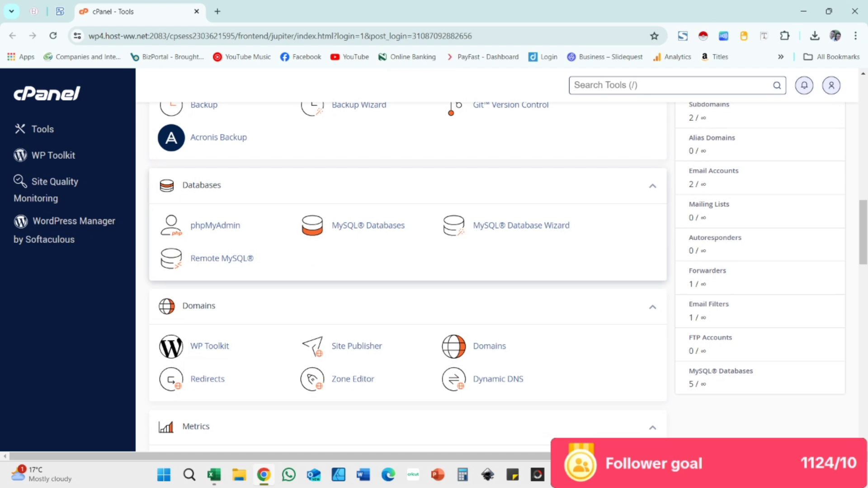
{"action": "scroll", "coordinate": [407, 271], "scroll_direction": "up", "scroll_amount": 1}
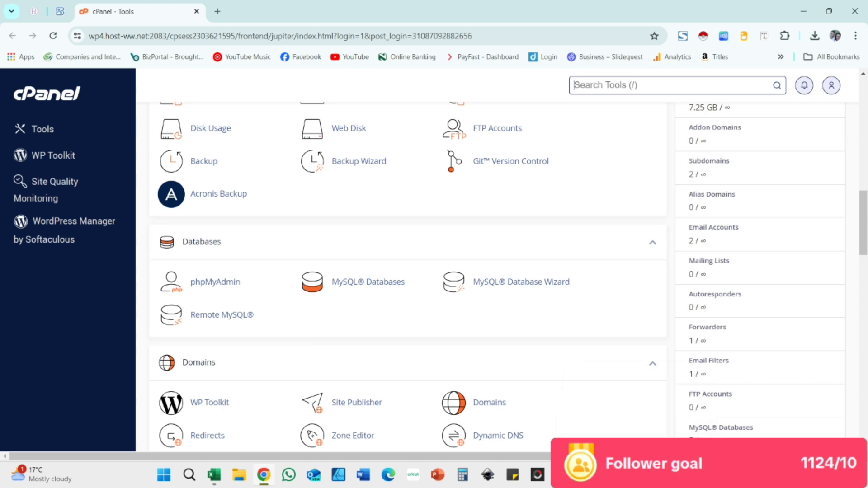
{"action": "scroll", "coordinate": [489, 346], "scroll_direction": "down", "scroll_amount": 1}
{"action": "left_click", "coordinate": [490, 346]}
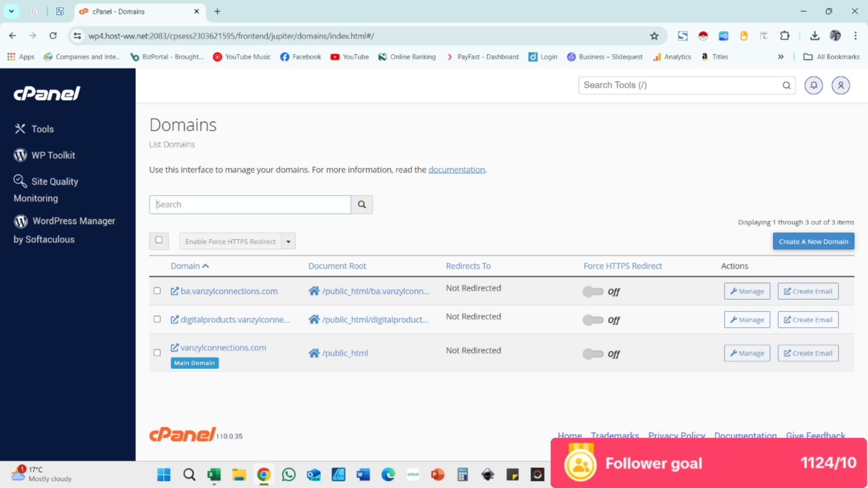
{"action": "left_click", "coordinate": [814, 242]}
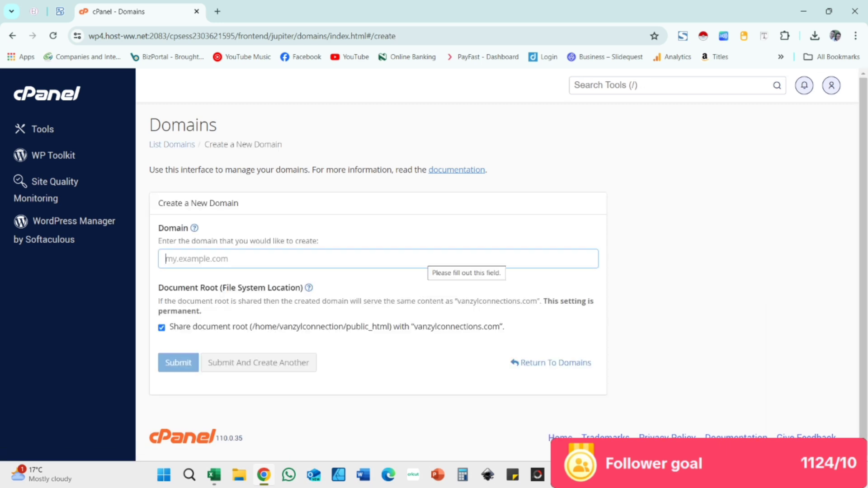
Create the domain landingpagetest.vanzylconnections.com with its own document root, not shared with the main domain
{"action": "type", "text": "lan"}
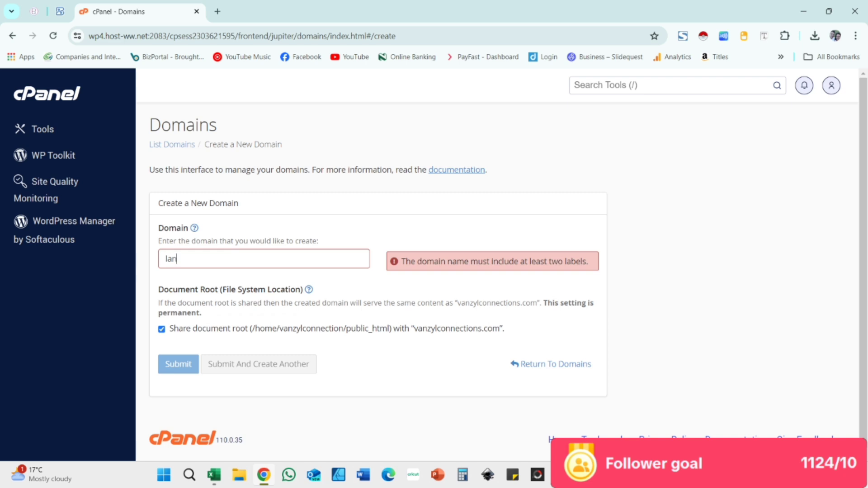
{"action": "type", "text": "dingpagetest.vanzy"}
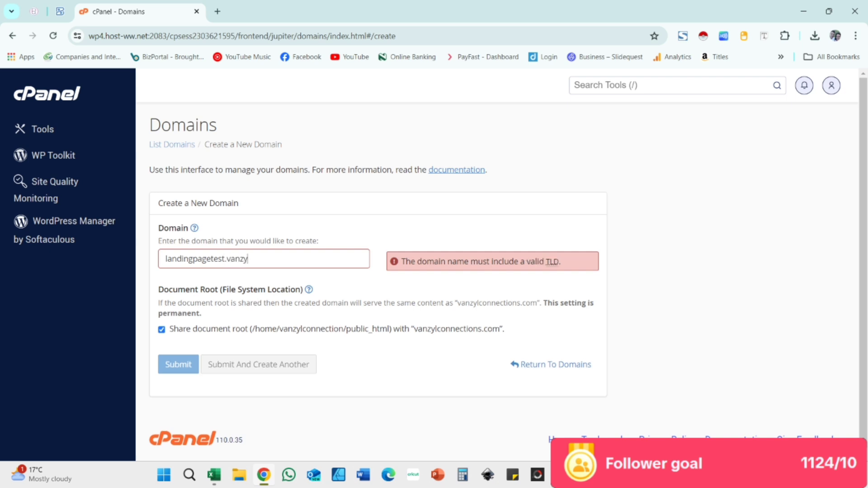
{"action": "type", "text": "lconnecti"}
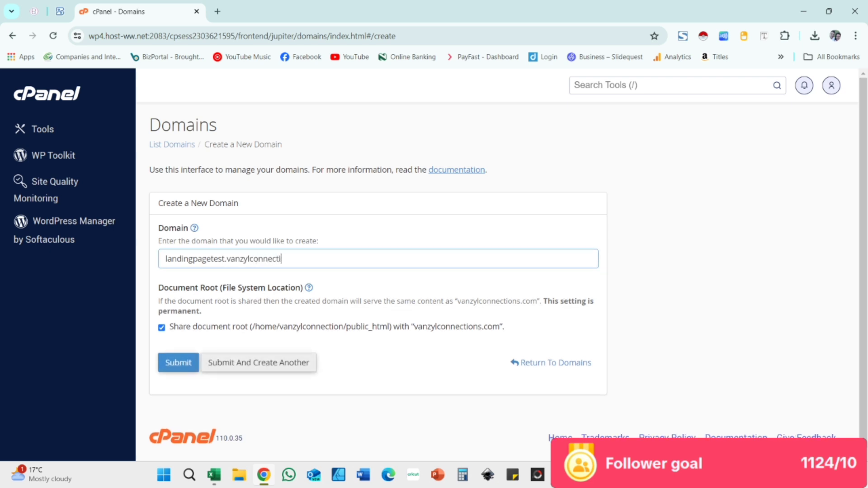
{"action": "type", "text": "ons.com"}
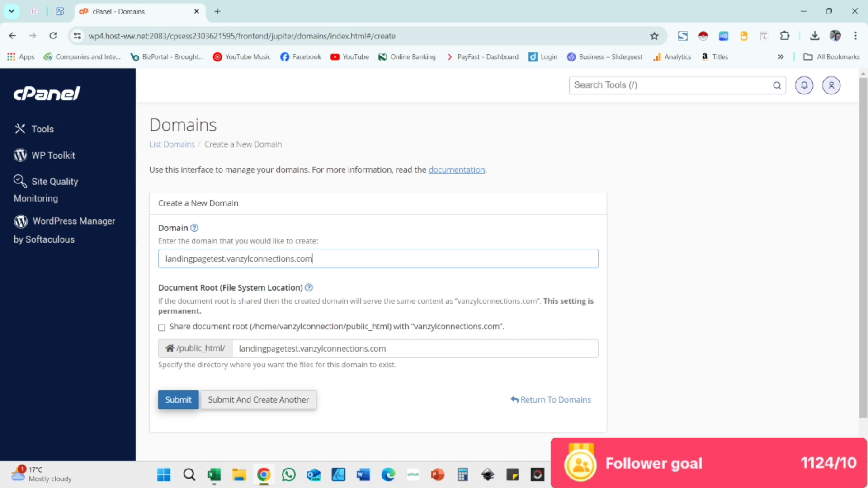
{"action": "key", "text": "Return"}
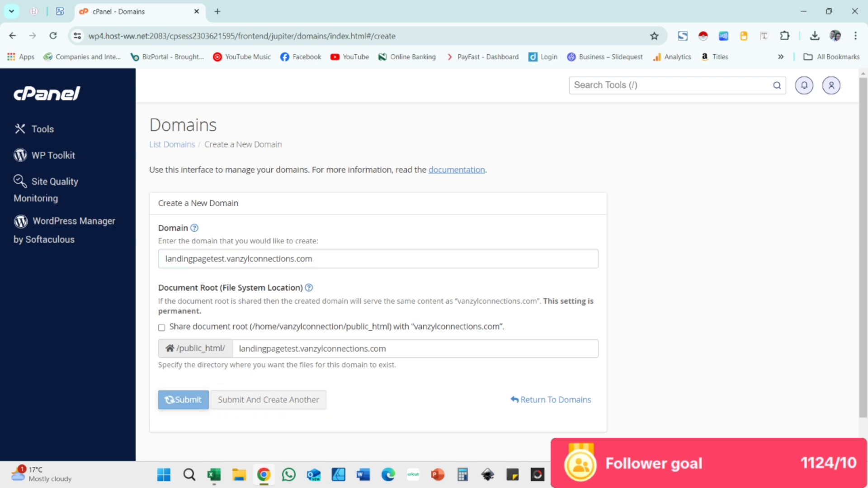
{"action": "scroll", "coordinate": [378, 272], "scroll_direction": "down", "scroll_amount": 2}
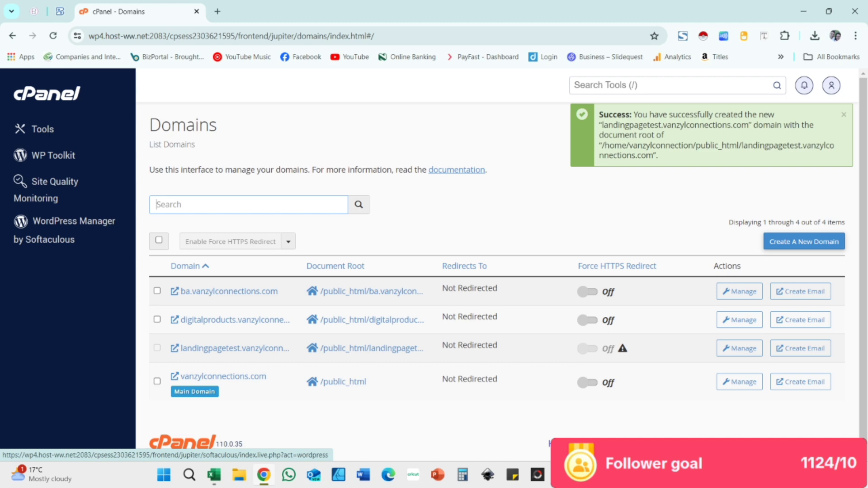
{"action": "left_click", "coordinate": [65, 221]}
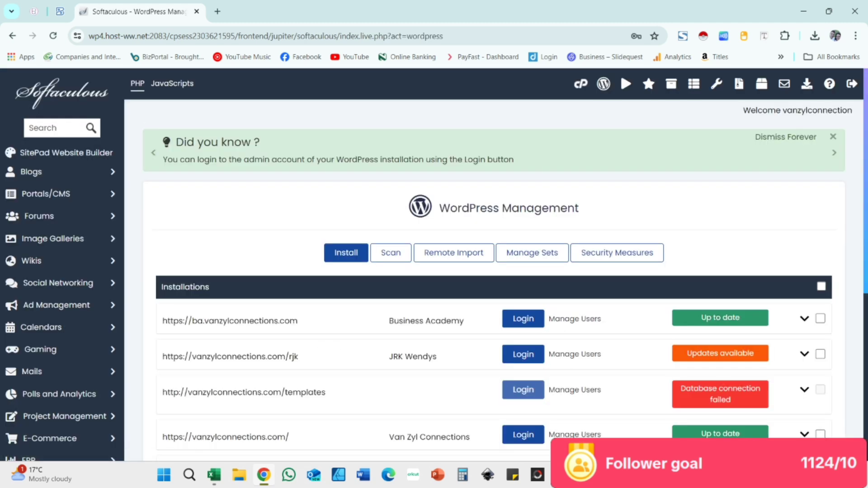
{"action": "left_click", "coordinate": [346, 253]}
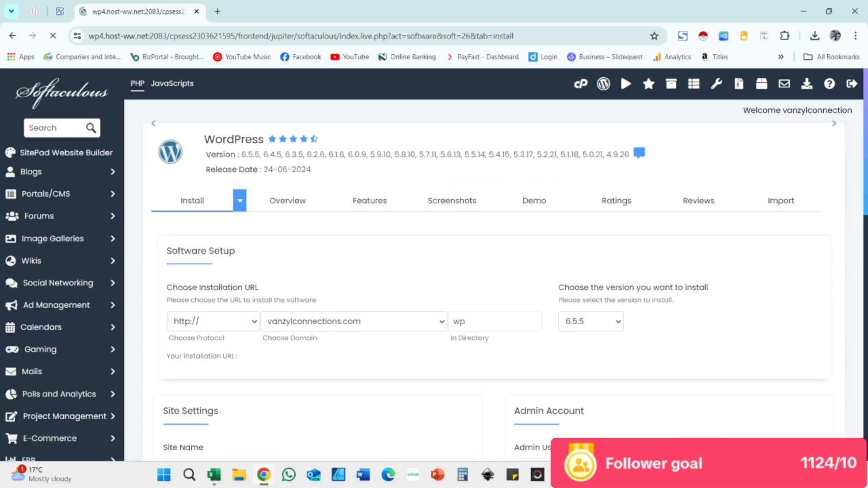
{"action": "scroll", "coordinate": [434, 264], "scroll_direction": "down", "scroll_amount": 5}
{"action": "left_click", "coordinate": [353, 154]}
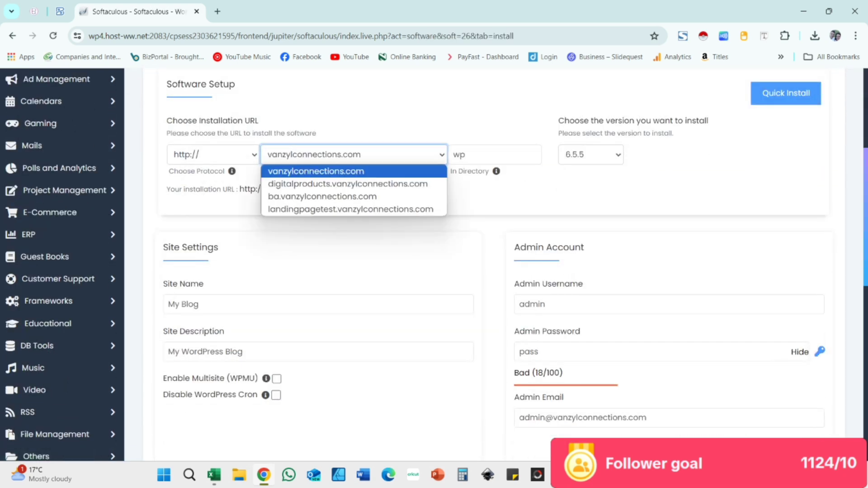
{"action": "key", "text": "Return"}
{"action": "key", "text": "Tab"}
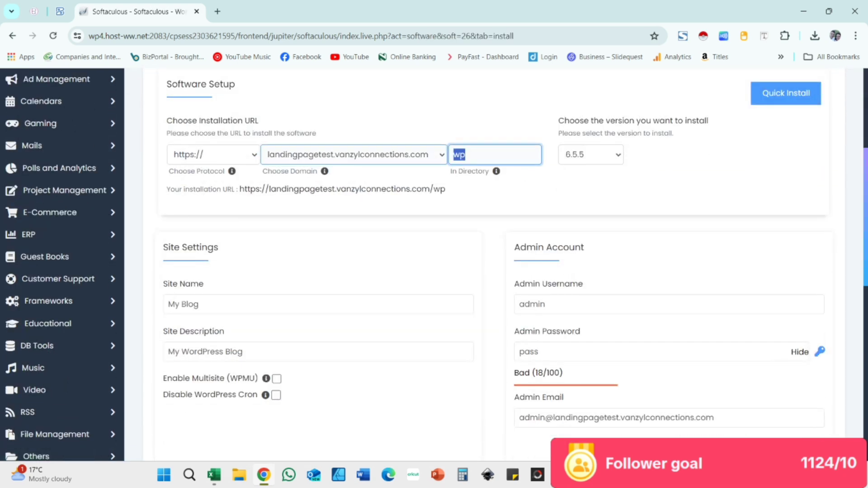
{"action": "key", "text": "BackSpace"}
{"action": "scroll", "coordinate": [434, 264], "scroll_direction": "down", "scroll_amount": 1}
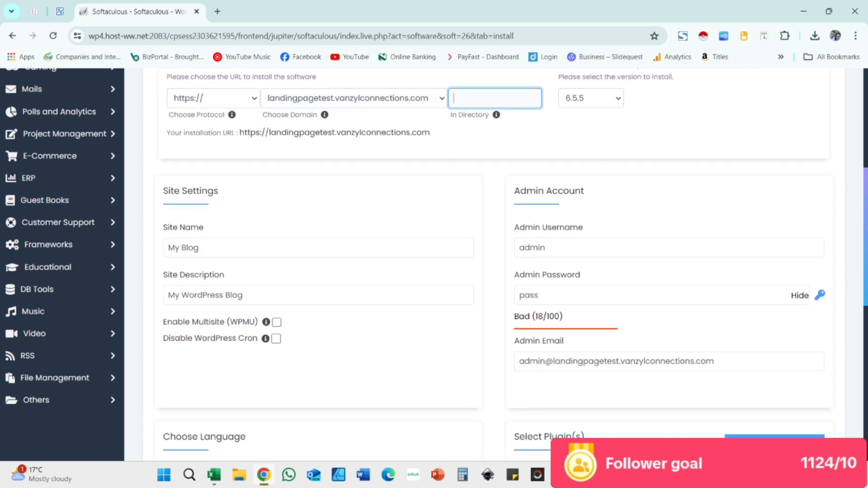
Set the WordPress site name to "Landing Page Example"
{"action": "key", "text": "Tab"}
{"action": "key", "text": "Tab"}
{"action": "type", "text": "L"}
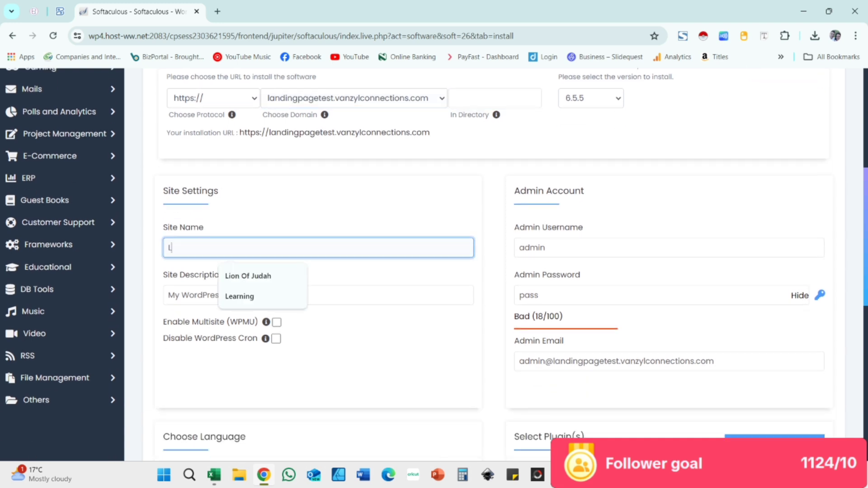
{"action": "type", "text": "anding O"}
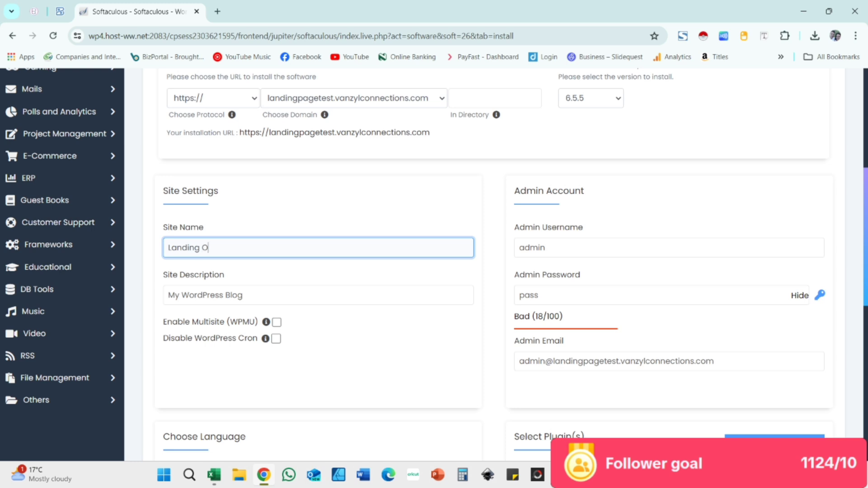
{"action": "key", "text": "BackSpace"}
{"action": "type", "text": "Page Example"}
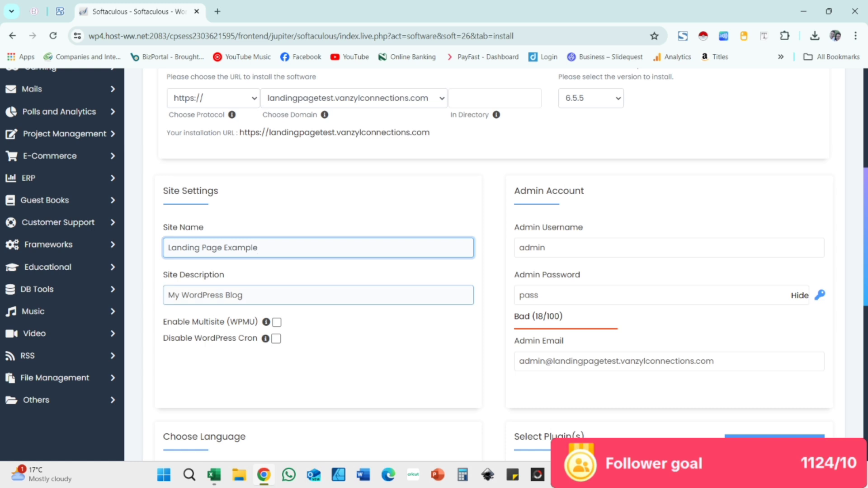
Replace the site description with "Website design"
{"action": "key", "text": "Tab"}
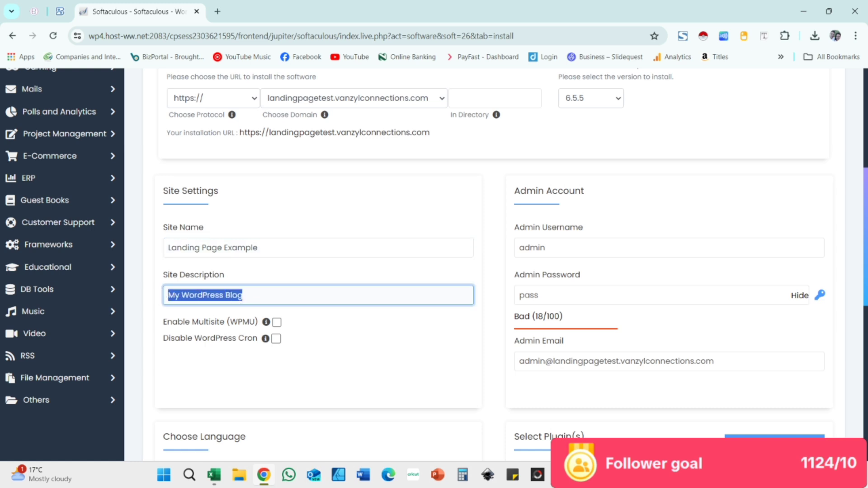
{"action": "type", "text": "Lan"}
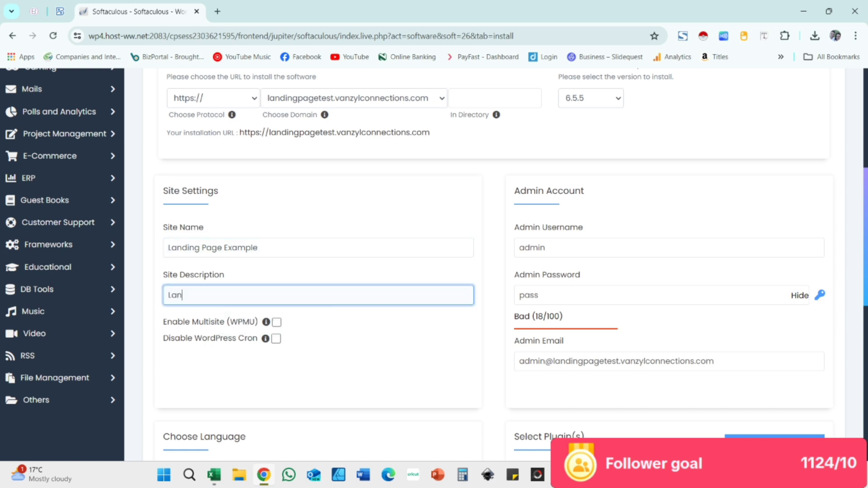
{"action": "key", "text": "BackSpace"}
{"action": "key", "text": "BackSpace"}
{"action": "key", "text": "BackSpace"}
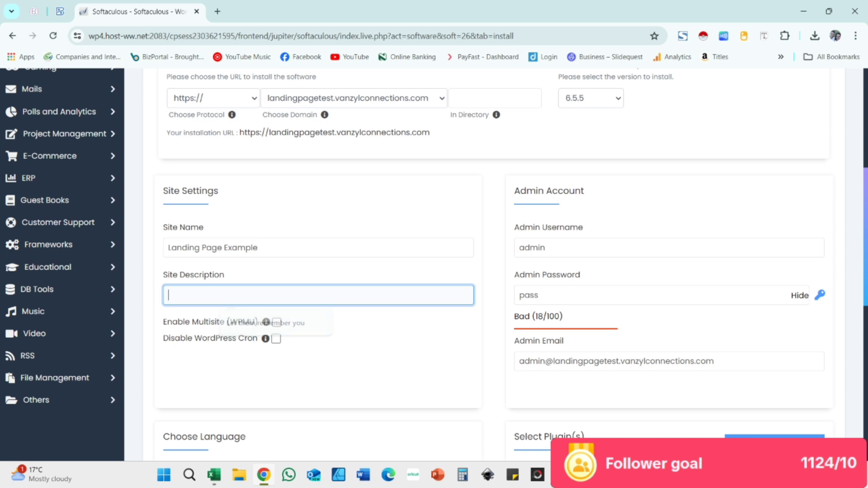
{"action": "type", "text": "Website design"}
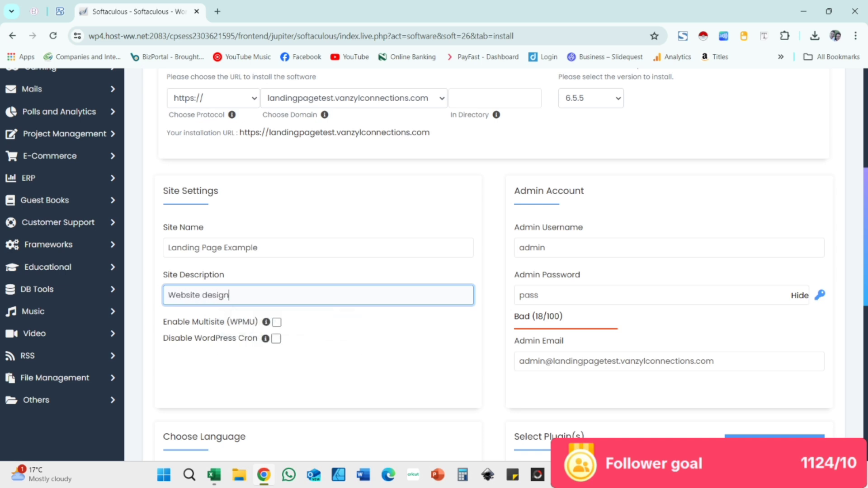
Replace the default admin email with the site owner's own e-mail address on the .com domain
{"action": "left_click_drag", "start_coordinate": [720, 362], "coordinate": [516, 362]}
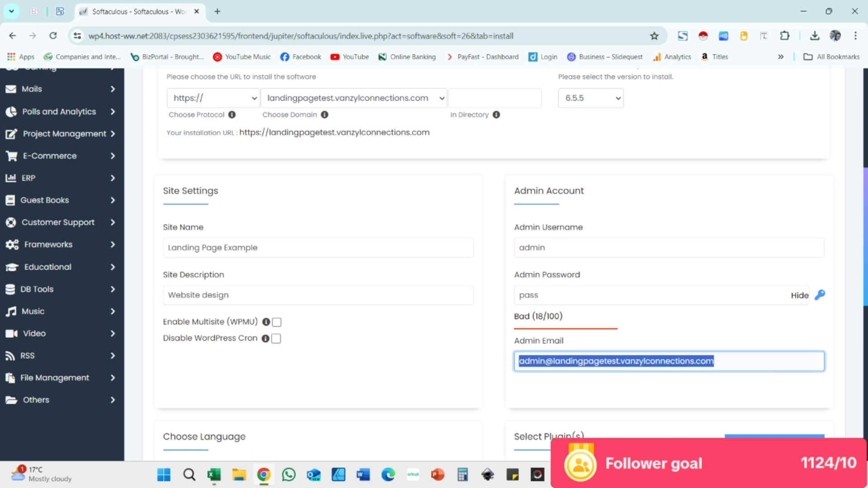
{"action": "type", "text": "d"}
{"action": "key", "text": "Up"}
{"action": "key", "text": "Up"}
{"action": "key", "text": "Up"}
{"action": "key", "text": "Down"}
{"action": "key", "text": "Down"}
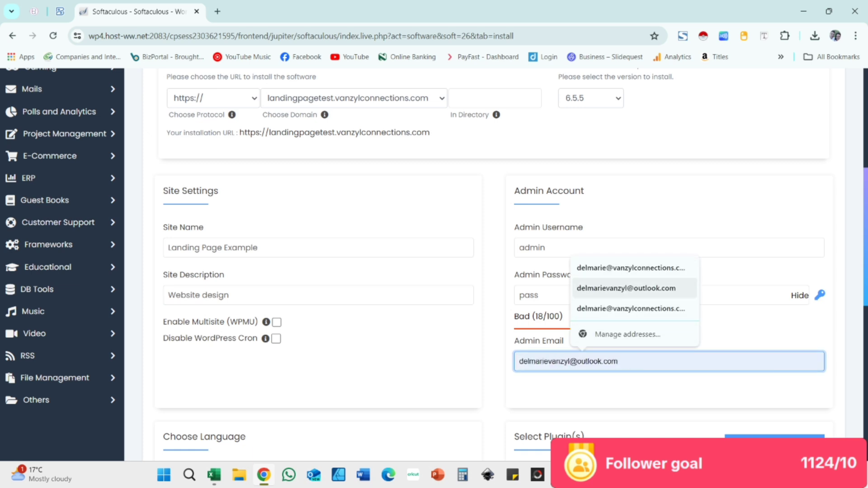
{"action": "key", "text": "Return"}
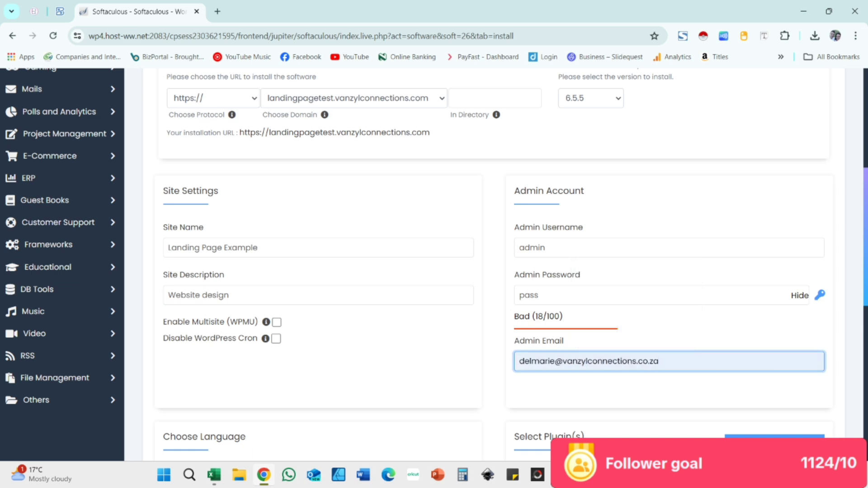
{"action": "key", "text": "BackSpace"}
{"action": "key", "text": "BackSpace"}
{"action": "key", "text": "BackSpace"}
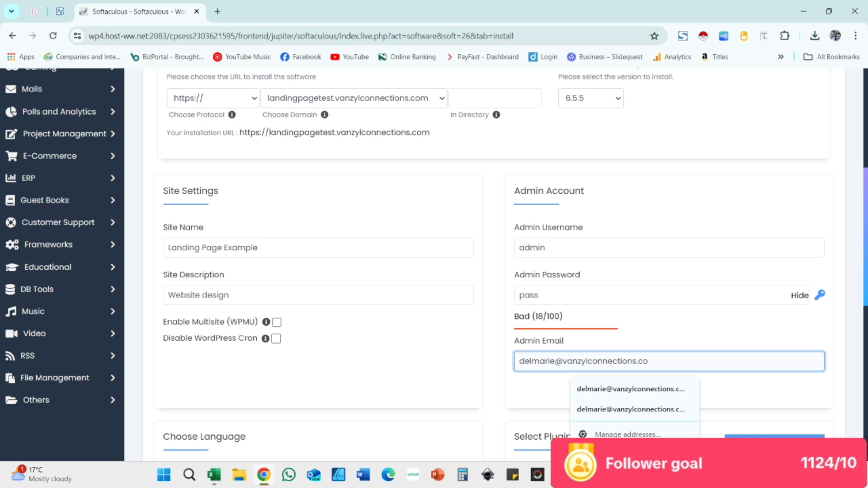
{"action": "type", "text": "m"}
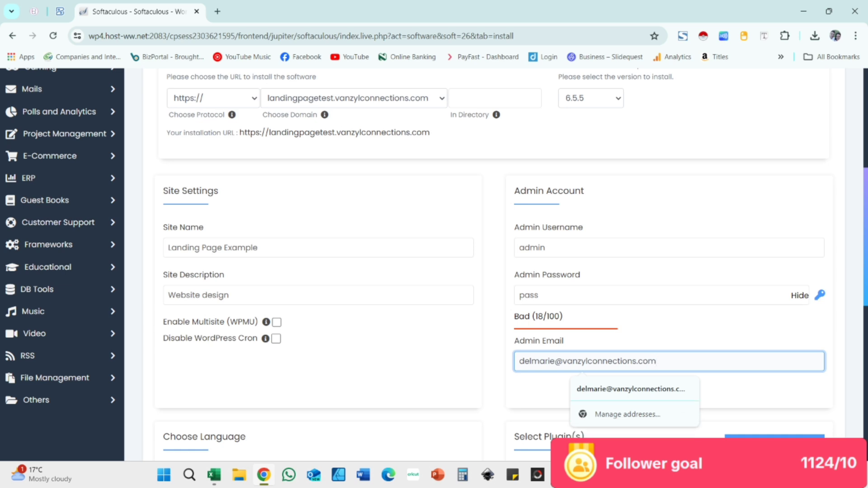
Enter a new admin password for the WordPress account and run the installation
{"action": "double_click", "coordinate": [526, 295]}
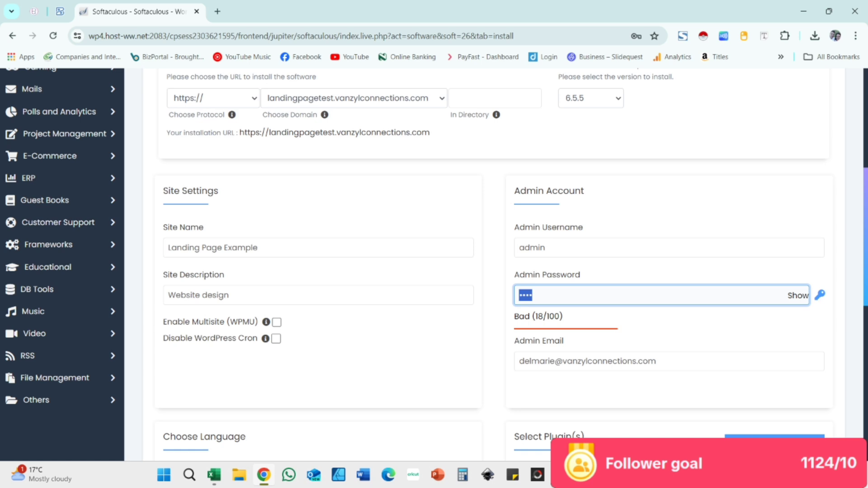
{"action": "type", "text": "••"}
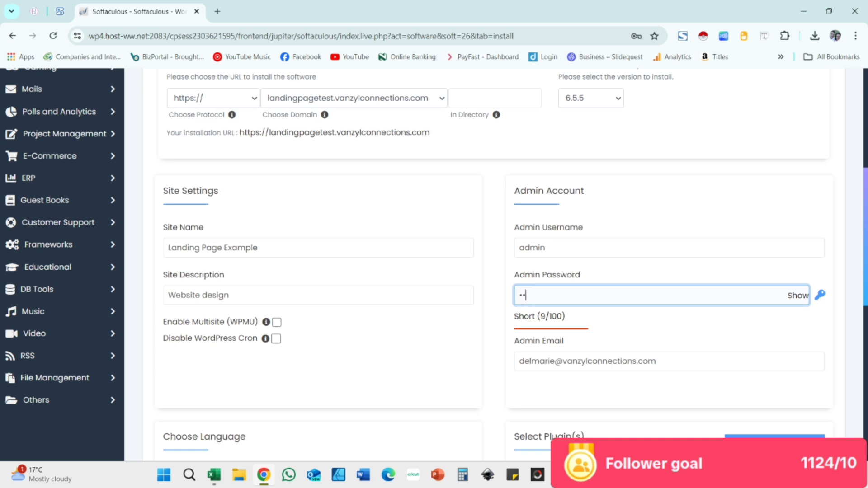
{"action": "type", "text": "•••••••••"}
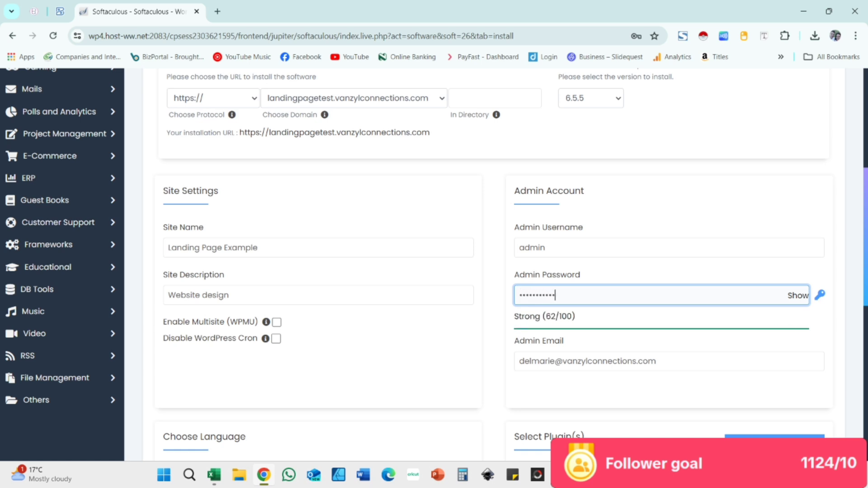
{"action": "type", "text": "••••••"}
{"action": "scroll", "coordinate": [496, 264], "scroll_direction": "down", "scroll_amount": 10}
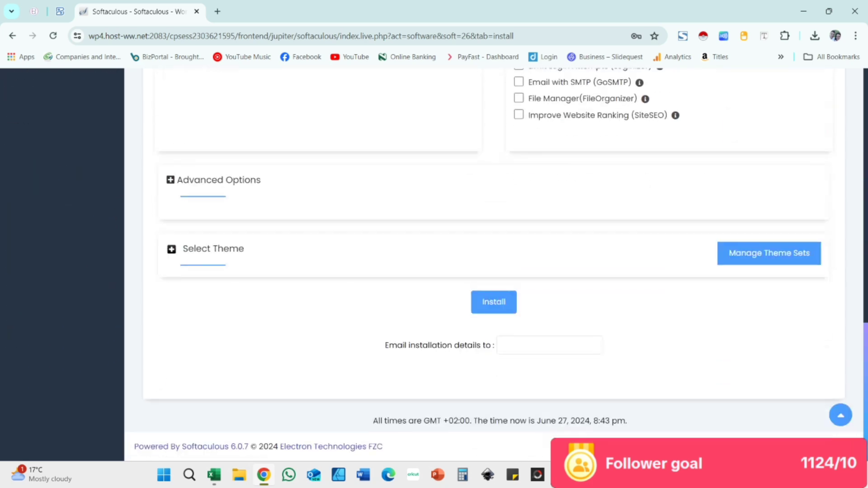
{"action": "left_click", "coordinate": [493, 302]}
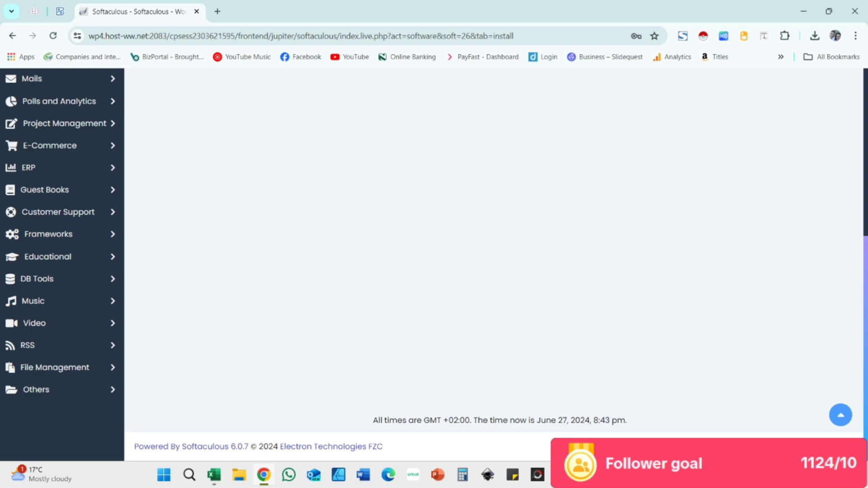
Open the new site's administrative URL and close the Softaculous installer page
{"action": "scroll", "coordinate": [494, 264], "scroll_direction": "up", "scroll_amount": 5}
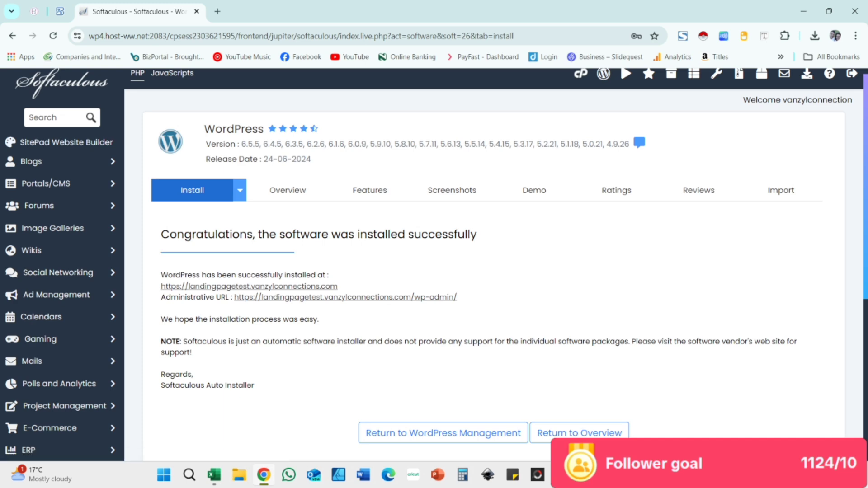
{"action": "left_click", "coordinate": [294, 297]}
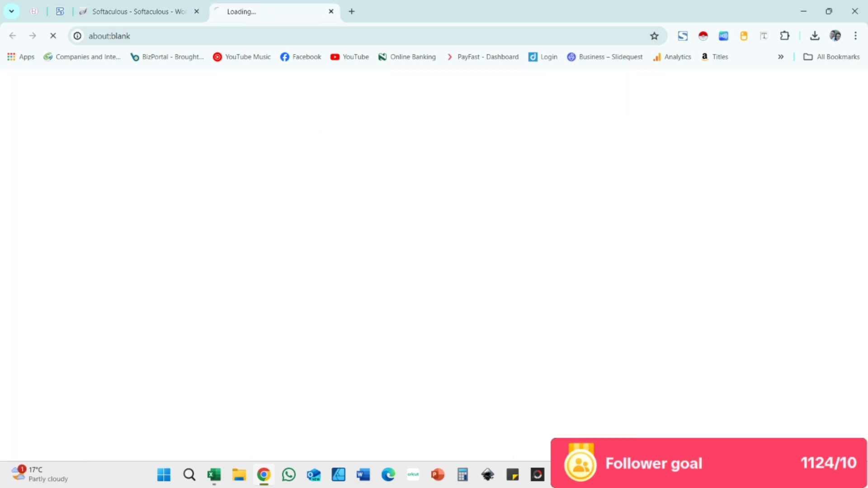
{"action": "left_click", "coordinate": [197, 11]}
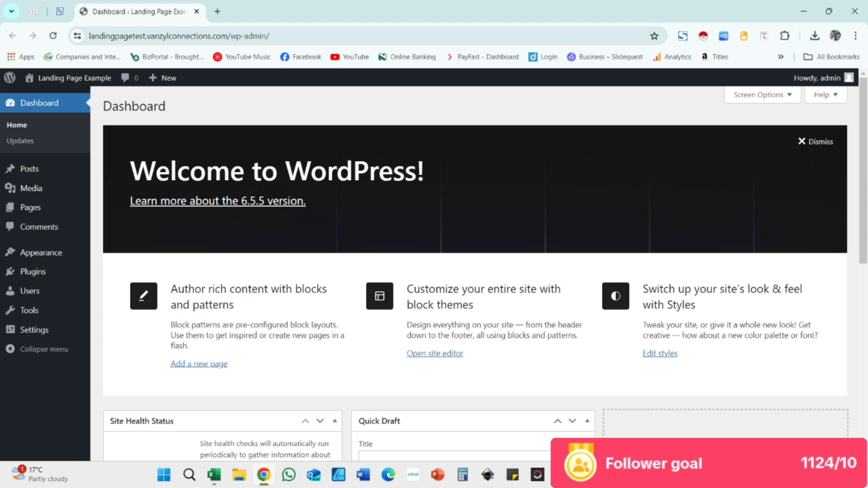
Dismiss the dashboard welcome panel and bulk-delete the preinstalled Akismet Anti-spam and Hello Dolly plugins
{"action": "left_click", "coordinate": [816, 141]}
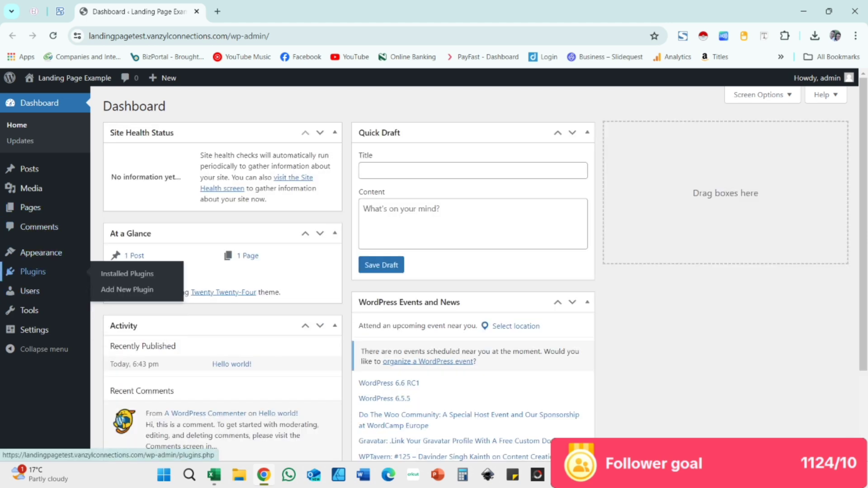
{"action": "left_click", "coordinate": [33, 271]}
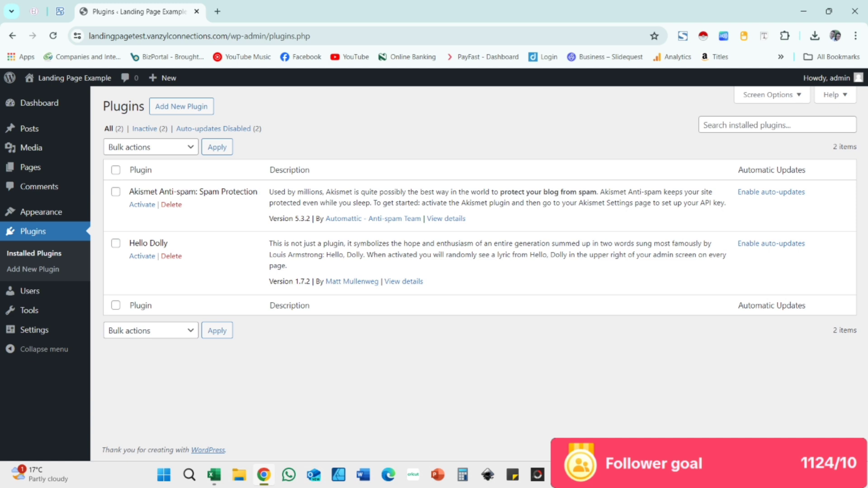
{"action": "left_click", "coordinate": [115, 170]}
{"action": "left_click", "coordinate": [150, 147]}
{"action": "left_click", "coordinate": [120, 206]}
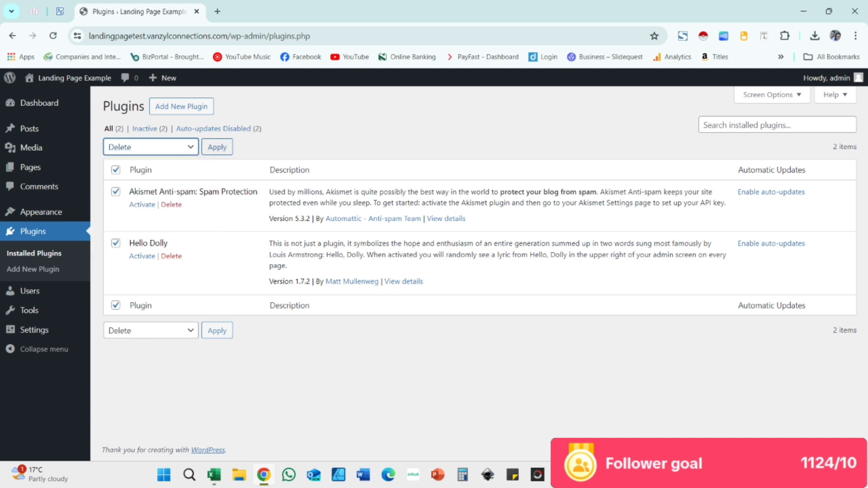
{"action": "left_click", "coordinate": [218, 147]}
{"action": "key", "text": "Return"}
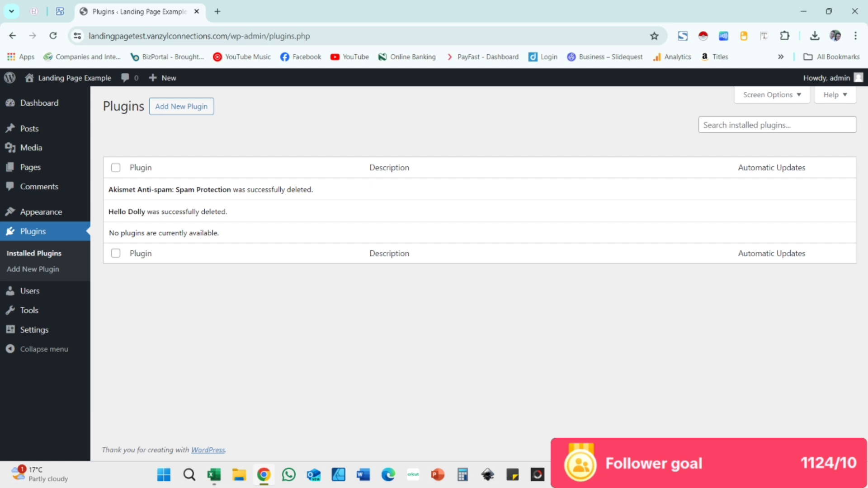
Search the plugin directory for "elementor" and install the Elementor Website Builder plugin
{"action": "left_click", "coordinate": [181, 107]}
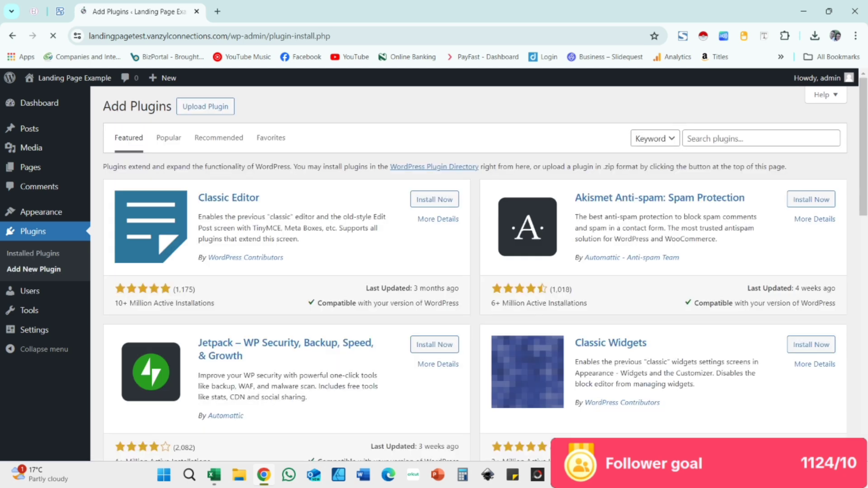
{"action": "left_click", "coordinate": [762, 139]}
{"action": "key", "text": "Down"}
{"action": "key", "text": "Down"}
{"action": "key", "text": "Down"}
{"action": "key", "text": "Return"}
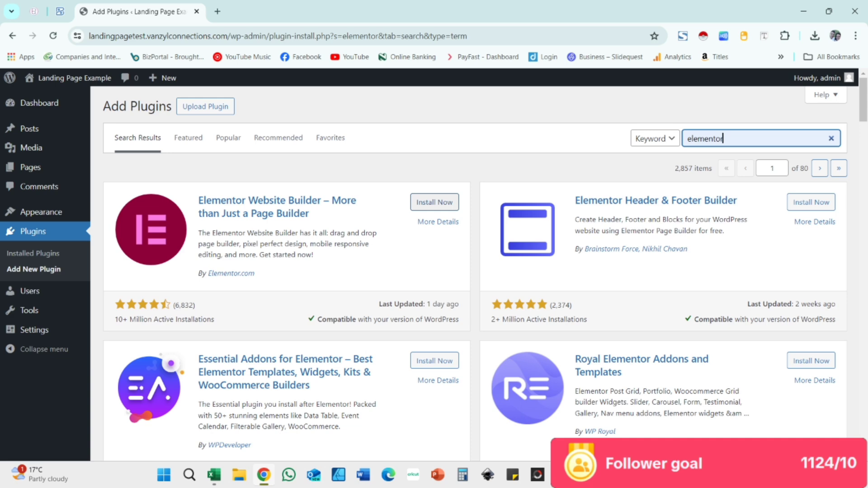
{"action": "left_click", "coordinate": [429, 202]}
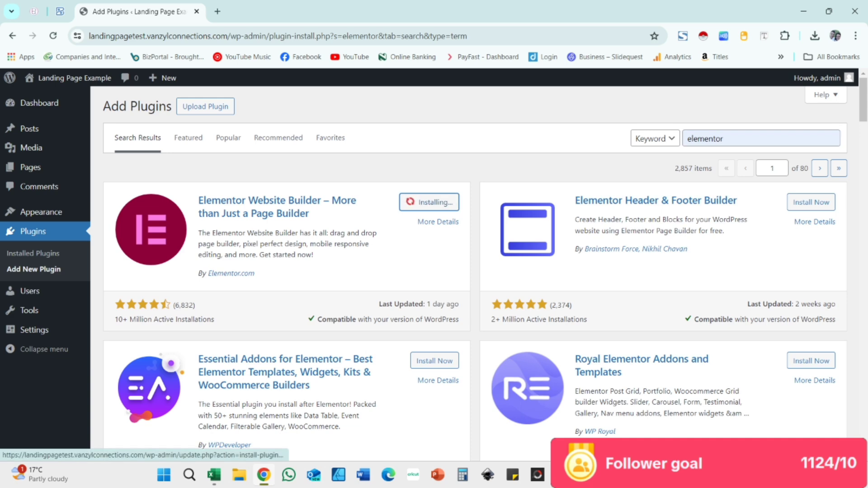
Install the MetForm contact form builder plugin from the elementor search results
{"action": "scroll", "coordinate": [475, 271], "scroll_direction": "down", "scroll_amount": 1}
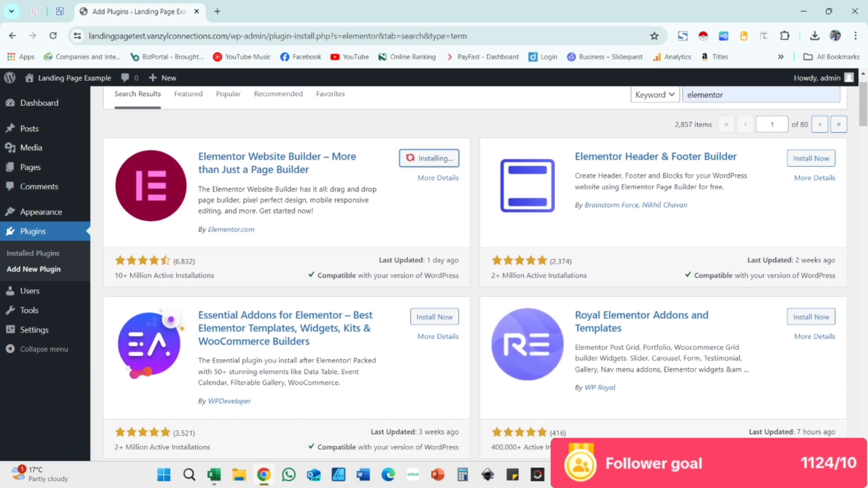
{"action": "scroll", "coordinate": [475, 281], "scroll_direction": "down", "scroll_amount": 1}
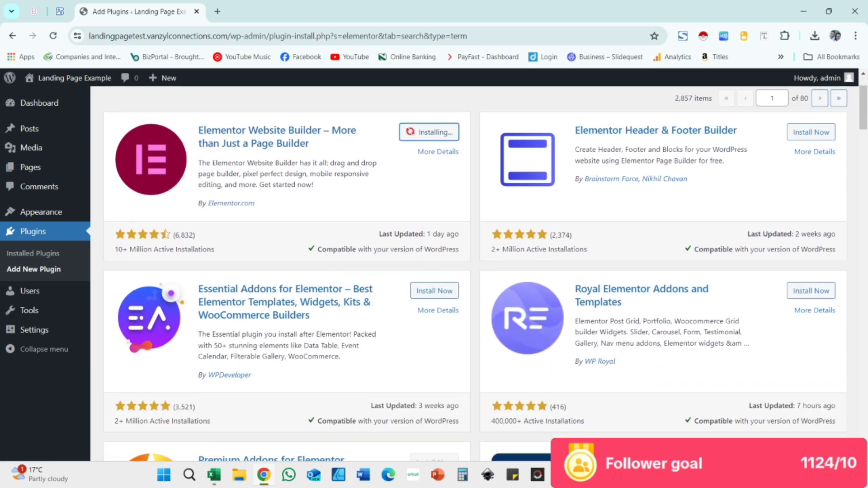
{"action": "scroll", "coordinate": [475, 271], "scroll_direction": "down", "scroll_amount": 5}
{"action": "scroll", "coordinate": [475, 271], "scroll_direction": "down", "scroll_amount": 3}
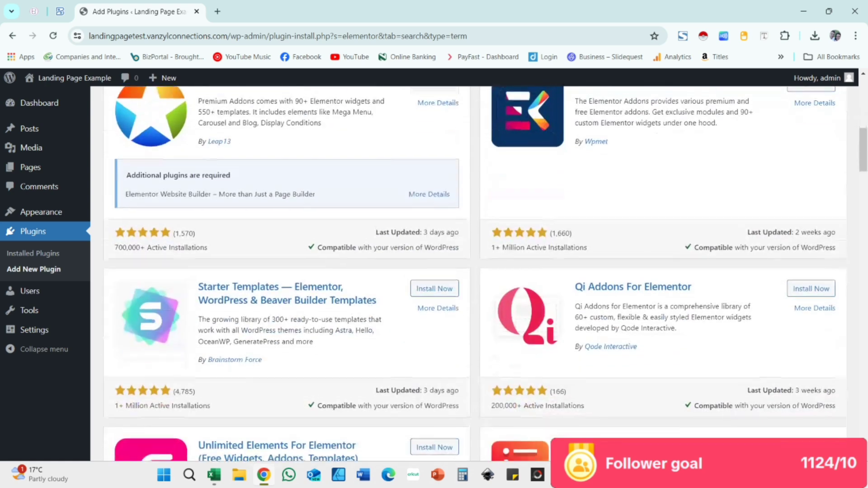
{"action": "scroll", "coordinate": [435, 320], "scroll_direction": "down", "scroll_amount": 6}
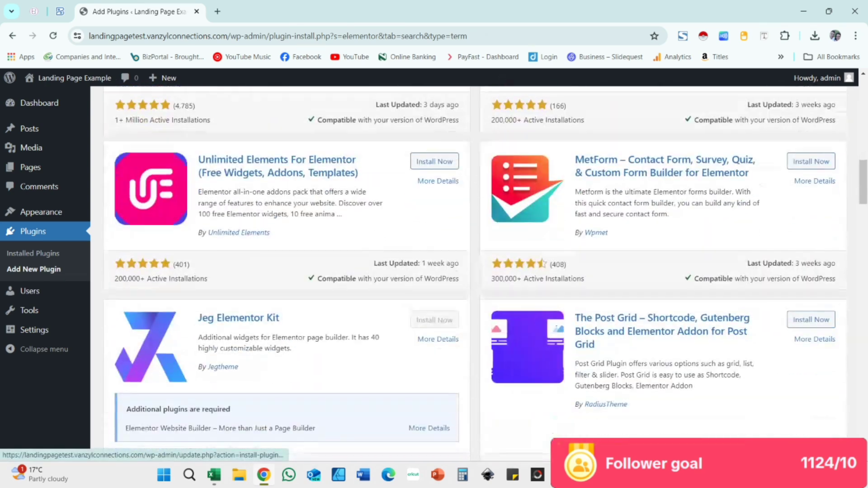
{"action": "left_click", "coordinate": [812, 162]}
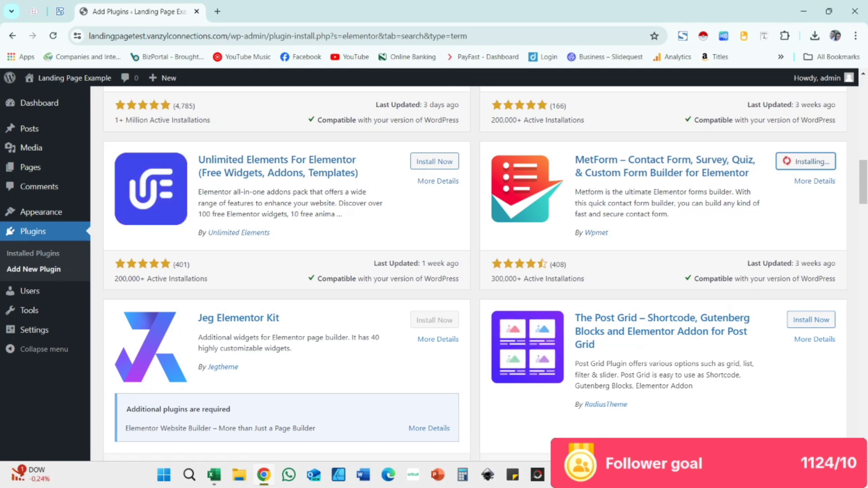
Install the Exclusive Addons for Elementor plugin from the same search results
{"action": "scroll", "coordinate": [475, 271], "scroll_direction": "down", "scroll_amount": 4}
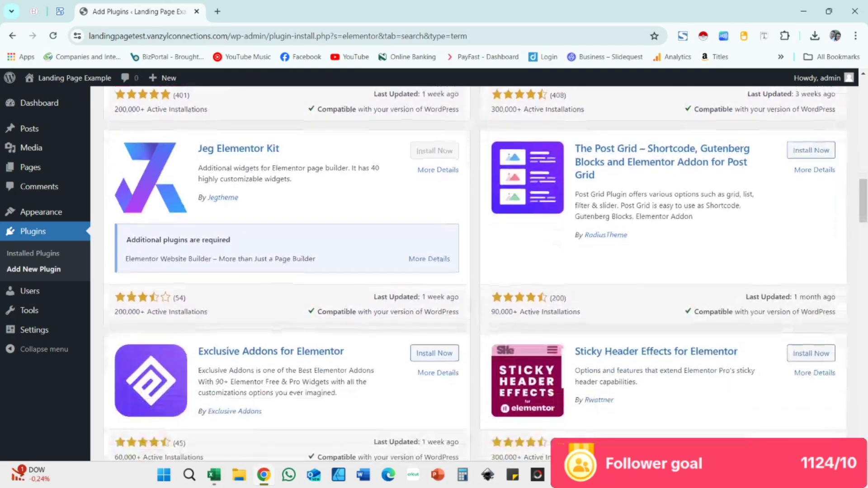
{"action": "scroll", "coordinate": [475, 272], "scroll_direction": "down", "scroll_amount": 1}
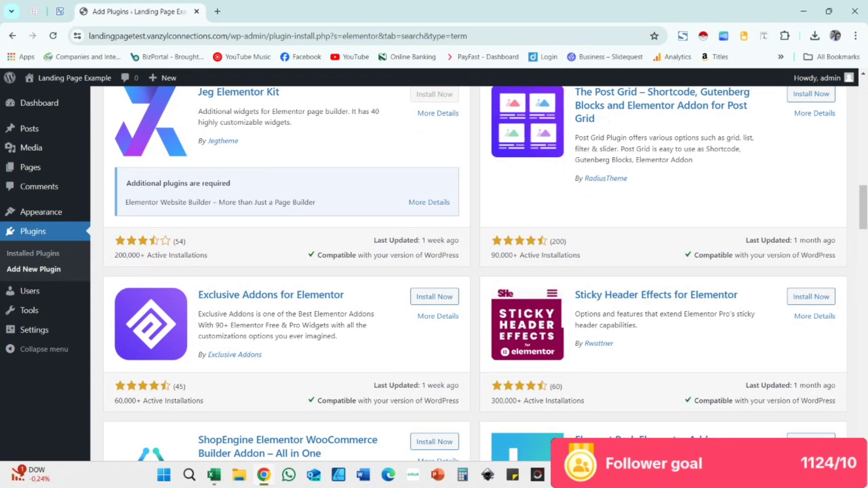
{"action": "scroll", "coordinate": [538, 434], "scroll_direction": "down", "scroll_amount": 1}
{"action": "left_click", "coordinate": [432, 240]}
{"action": "scroll", "coordinate": [536, 450], "scroll_direction": "up", "scroll_amount": 1}
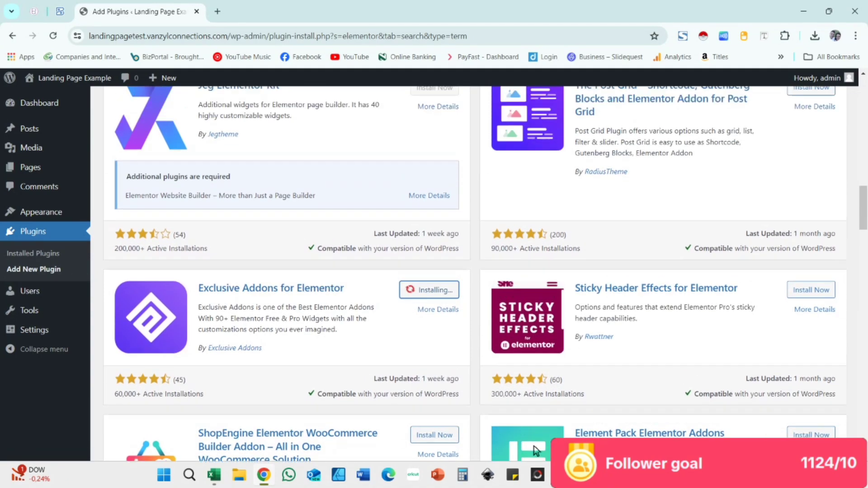
{"action": "scroll", "coordinate": [536, 450], "scroll_direction": "up", "scroll_amount": 14}
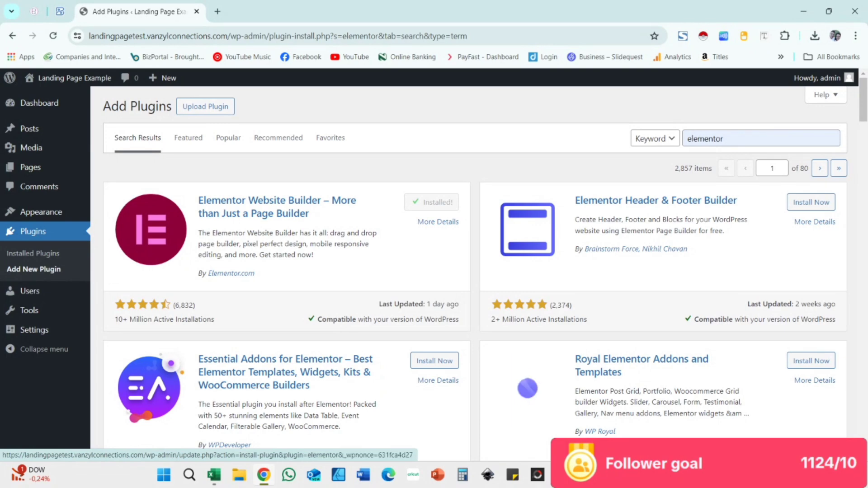
Replace the plugin search term with "stock images"
{"action": "scroll", "coordinate": [475, 271], "scroll_direction": "down", "scroll_amount": 6}
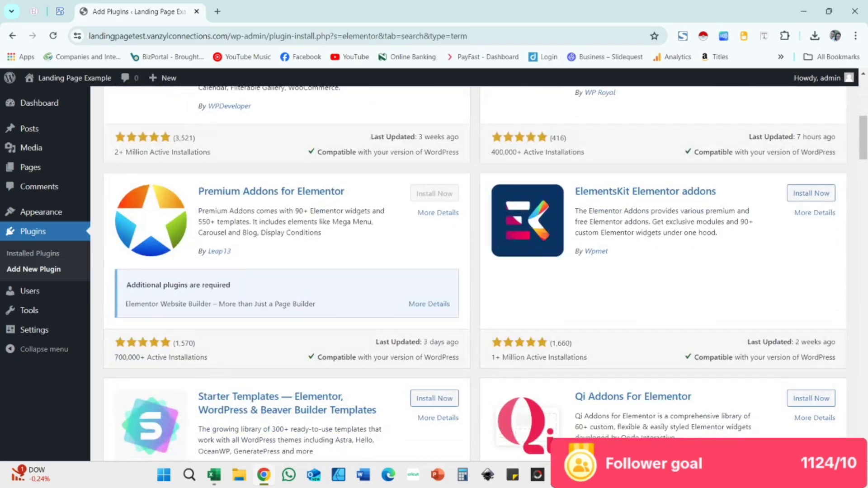
{"action": "scroll", "coordinate": [475, 271], "scroll_direction": "down", "scroll_amount": 5}
{"action": "scroll", "coordinate": [475, 271], "scroll_direction": "up", "scroll_amount": 10}
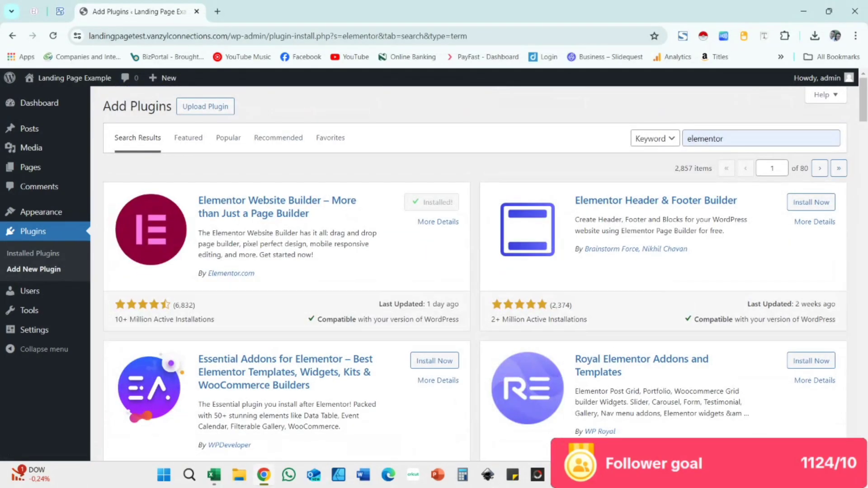
{"action": "left_click_drag", "start_coordinate": [734, 139], "coordinate": [686, 139]}
{"action": "type", "text": "st"}
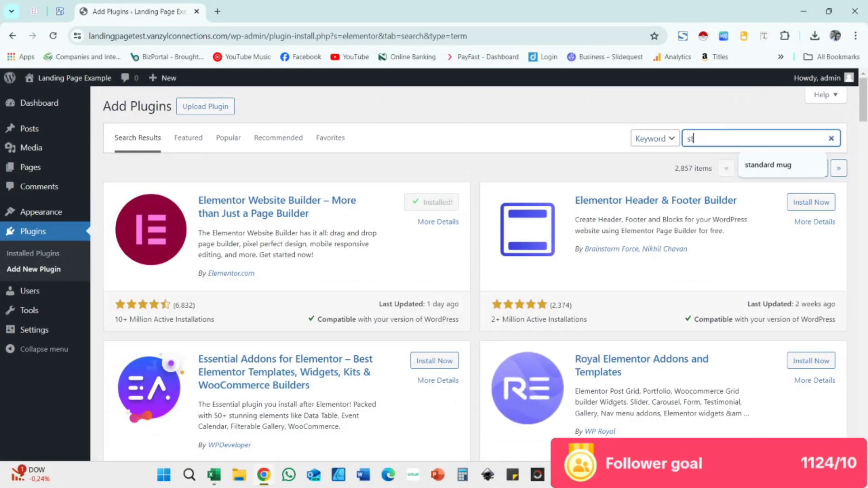
{"action": "type", "text": "ock im"}
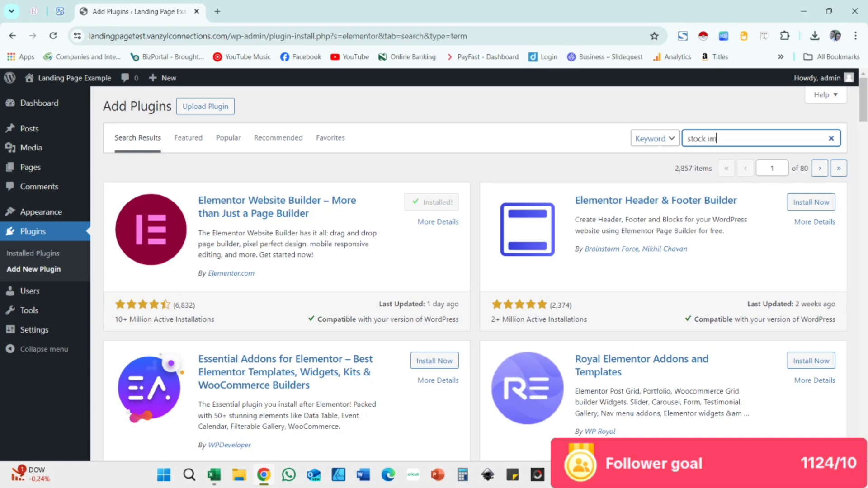
{"action": "type", "text": "ags"}
{"action": "key", "text": "BackSpace"}
{"action": "type", "text": "e"}
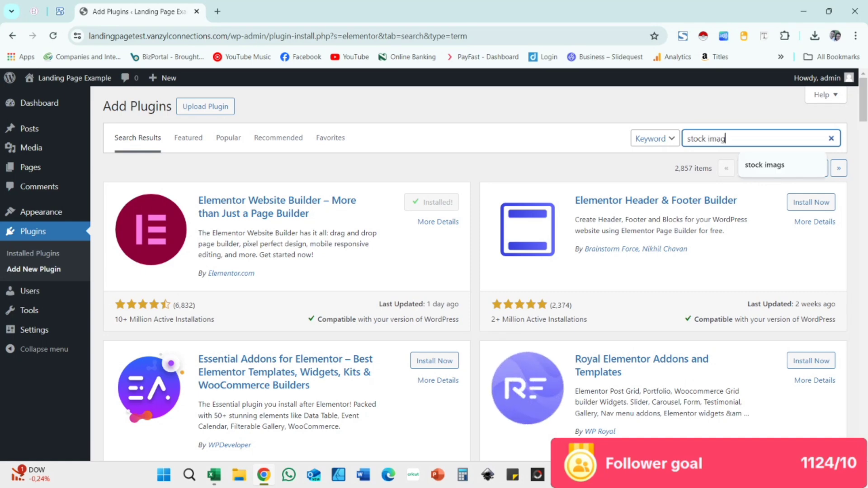
{"action": "type", "text": "s"}
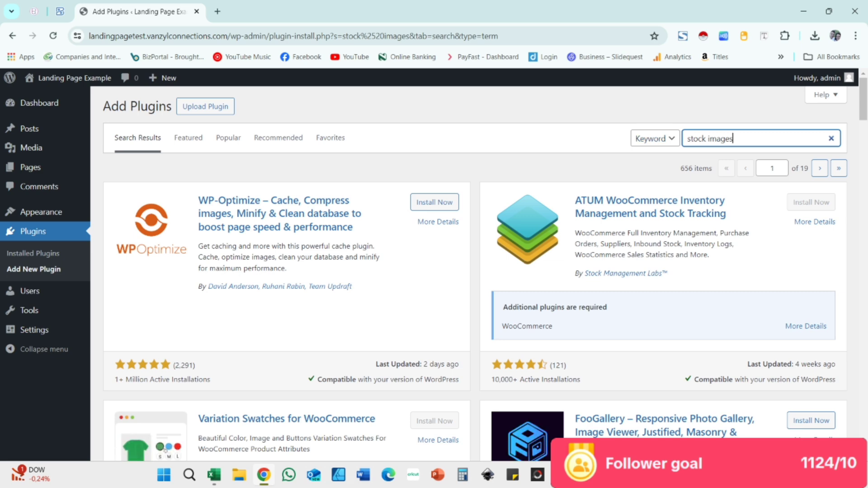
Install and activate the StockPack plugin for stock photos from Unsplash, Adobe Stock and more
{"action": "scroll", "coordinate": [475, 272], "scroll_direction": "down", "scroll_amount": 4}
{"action": "scroll", "coordinate": [474, 272], "scroll_direction": "up", "scroll_amount": 4}
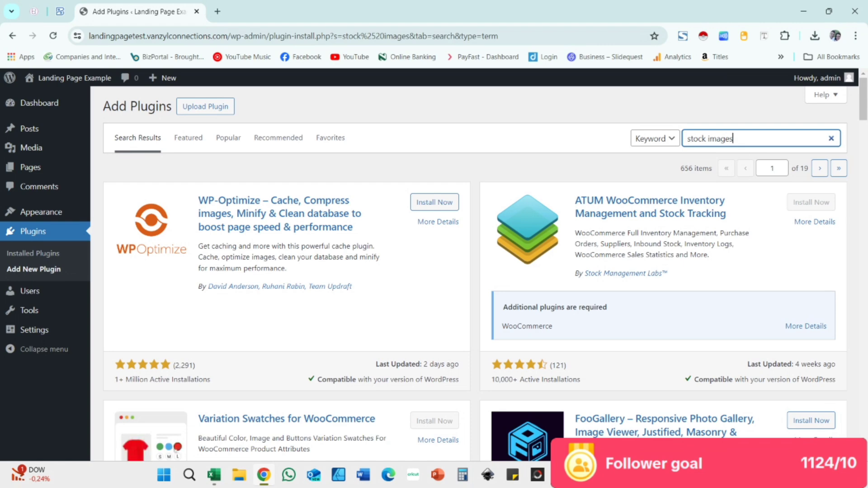
{"action": "scroll", "coordinate": [162, 223], "scroll_direction": "down", "scroll_amount": 5}
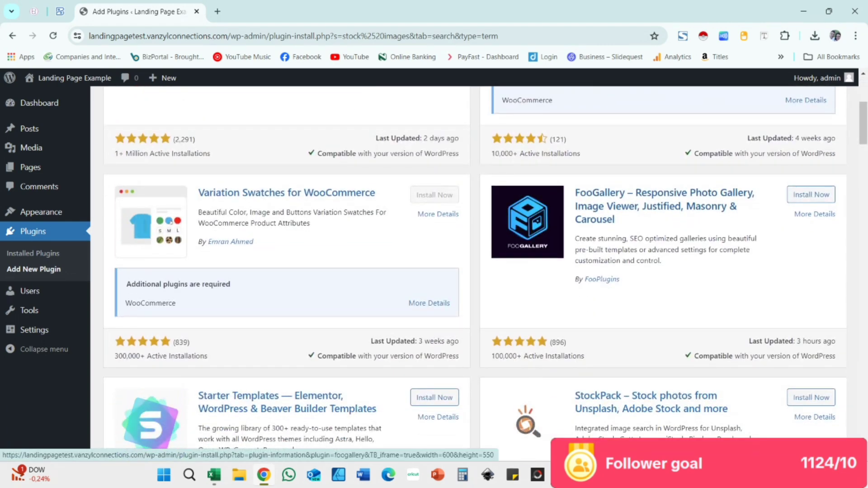
{"action": "scroll", "coordinate": [290, 271], "scroll_direction": "down", "scroll_amount": 3}
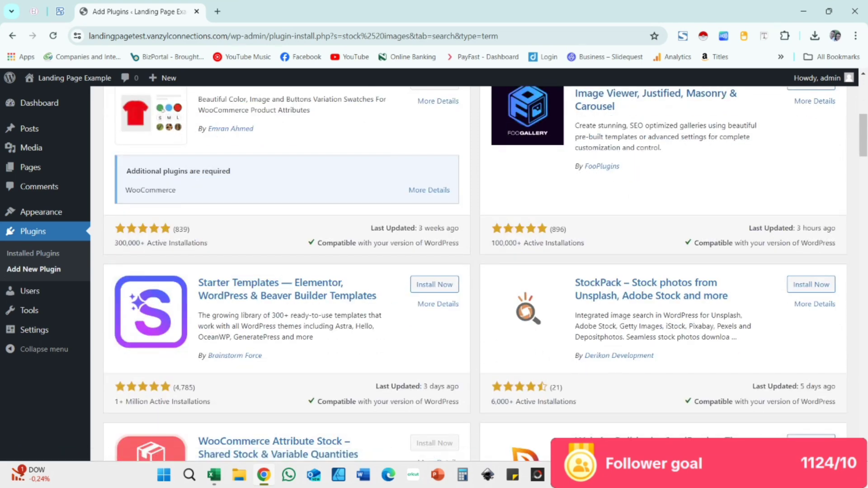
{"action": "left_click", "coordinate": [811, 284]}
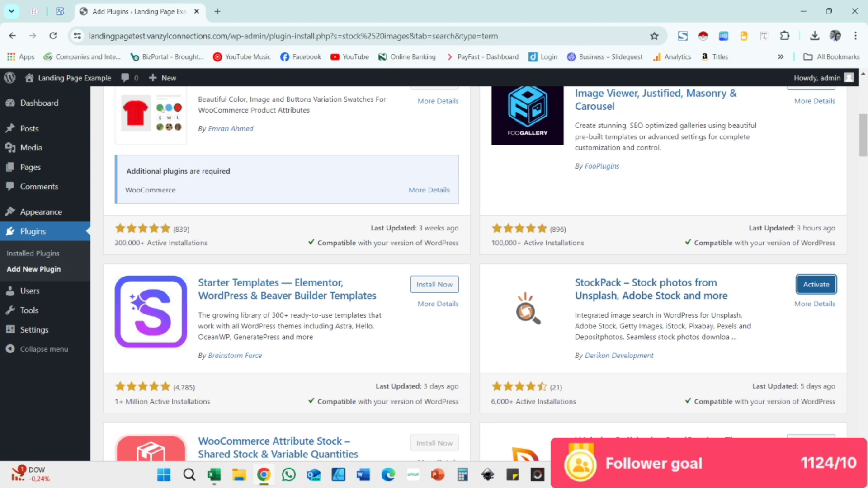
{"action": "left_click", "coordinate": [816, 285]}
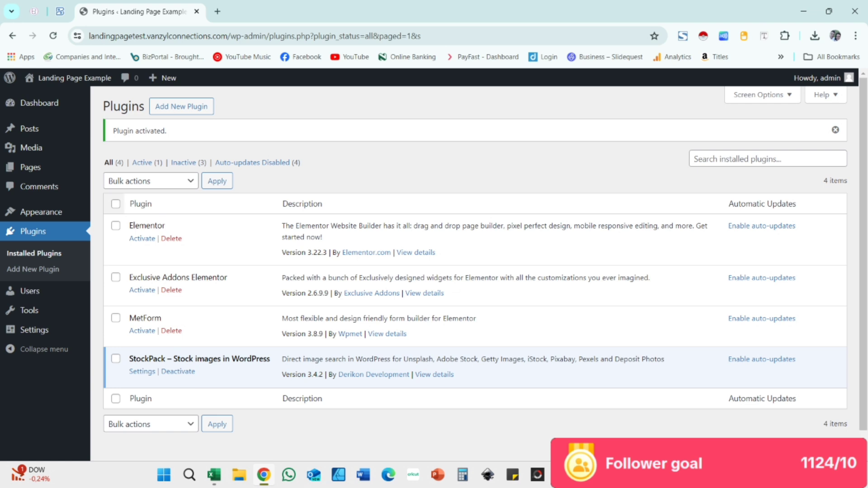
Bulk-activate the Elementor, Exclusive Addons Elementor and MetForm plugins
{"action": "left_click", "coordinate": [115, 226]}
{"action": "left_click", "coordinate": [116, 277]}
{"action": "left_click", "coordinate": [116, 318]}
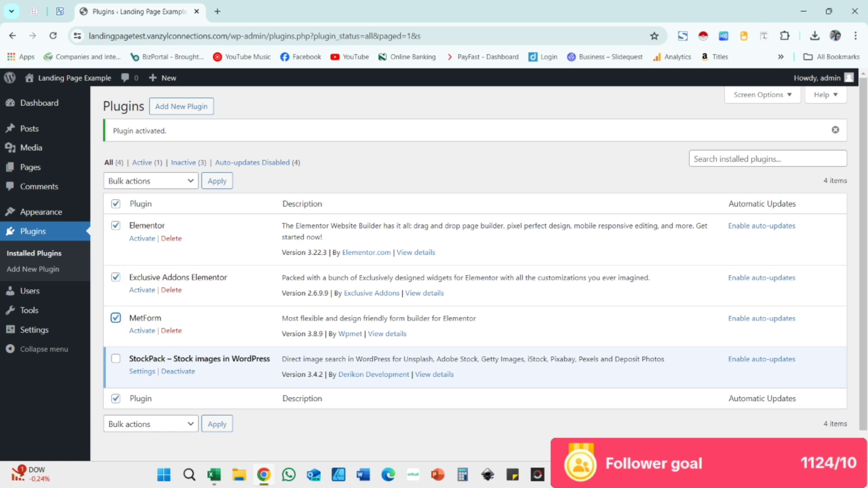
{"action": "left_click", "coordinate": [150, 181]}
{"action": "left_click", "coordinate": [124, 207]}
{"action": "left_click", "coordinate": [217, 181]}
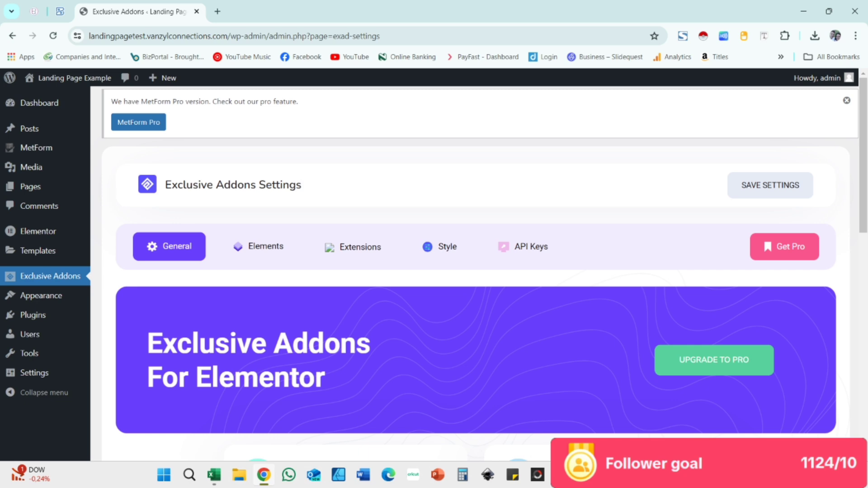
Move the default Privacy Policy and Sample Page pages to the trash
{"action": "scroll", "coordinate": [479, 271], "scroll_direction": "down", "scroll_amount": 10}
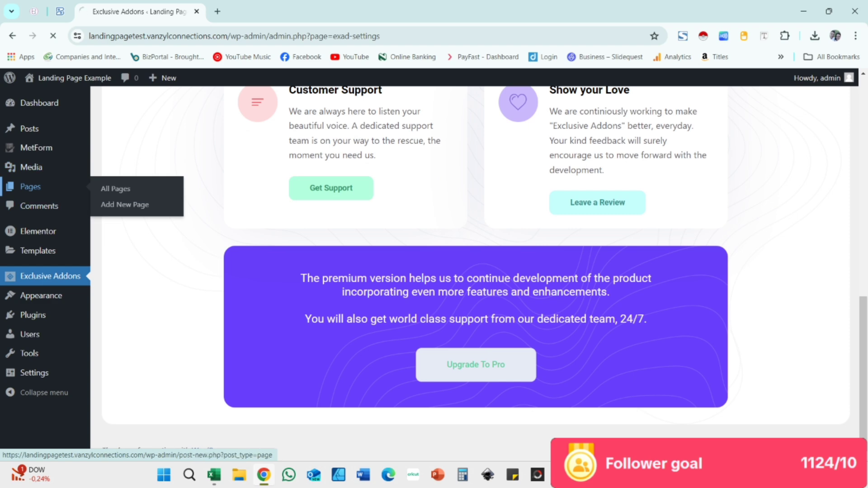
{"action": "left_click", "coordinate": [31, 186]}
{"action": "left_click", "coordinate": [114, 230]}
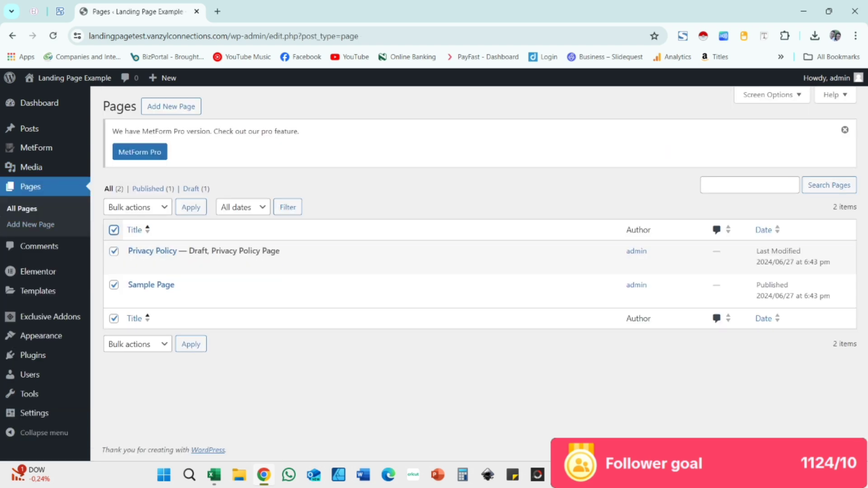
{"action": "left_click", "coordinate": [138, 208]}
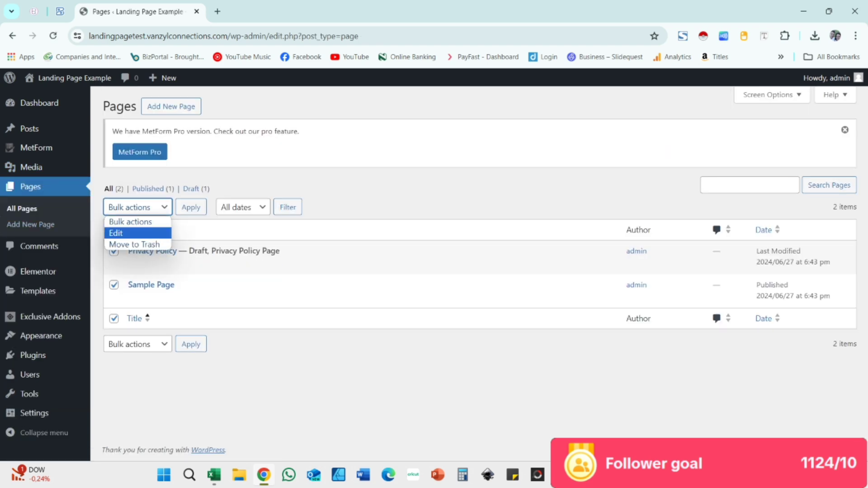
{"action": "left_click", "coordinate": [132, 243]}
{"action": "left_click", "coordinate": [191, 208]}
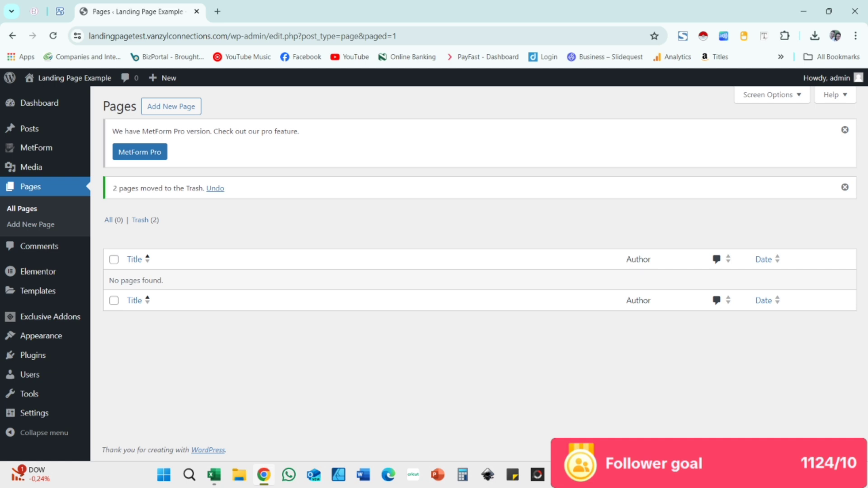
Check the media library for existing items and return to the pages list
{"action": "left_click", "coordinate": [31, 167]}
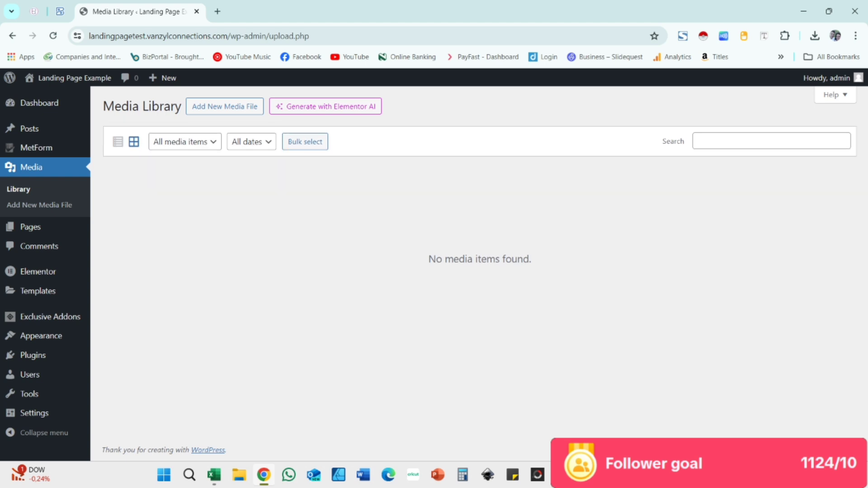
{"action": "left_click", "coordinate": [30, 226]}
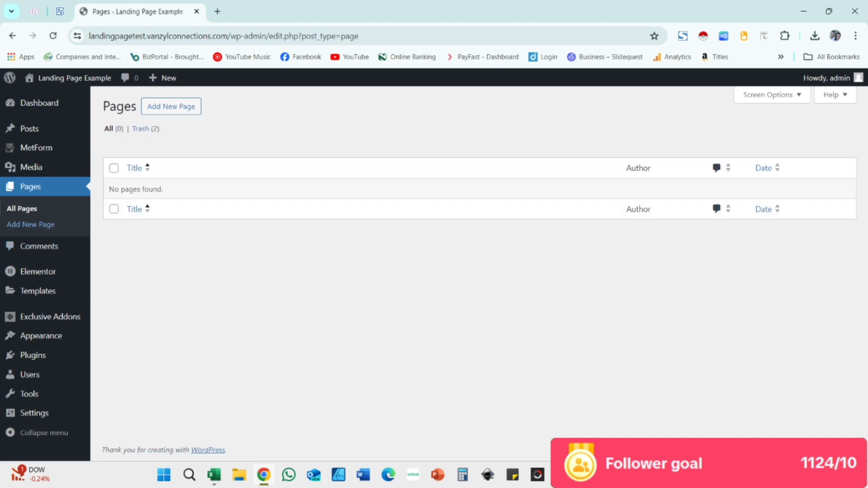
Create a new page titled Home, dismissing the welcome guide and pattern chooser, and publish it
{"action": "left_click", "coordinate": [171, 106]}
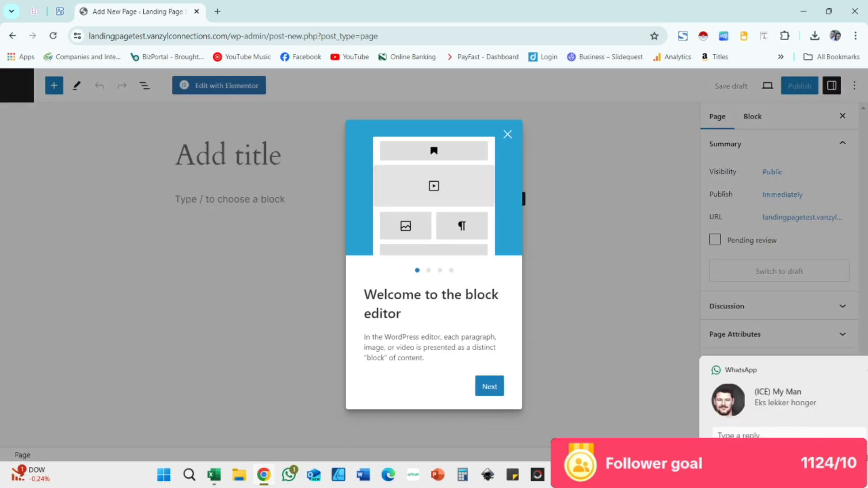
{"action": "left_click", "coordinate": [508, 135]}
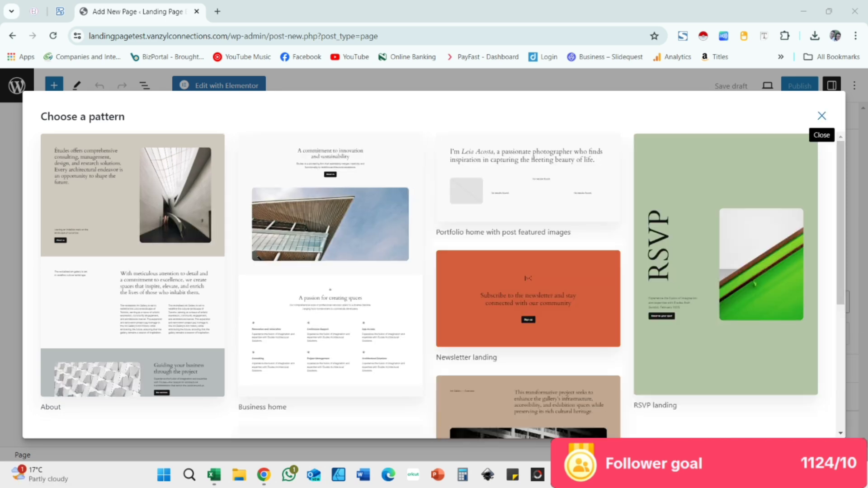
{"action": "left_click", "coordinate": [822, 115]}
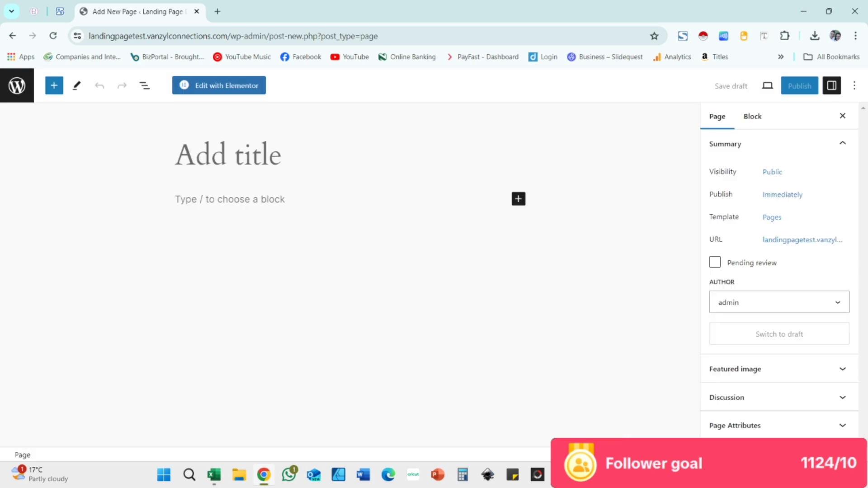
{"action": "right_click", "coordinate": [289, 474]}
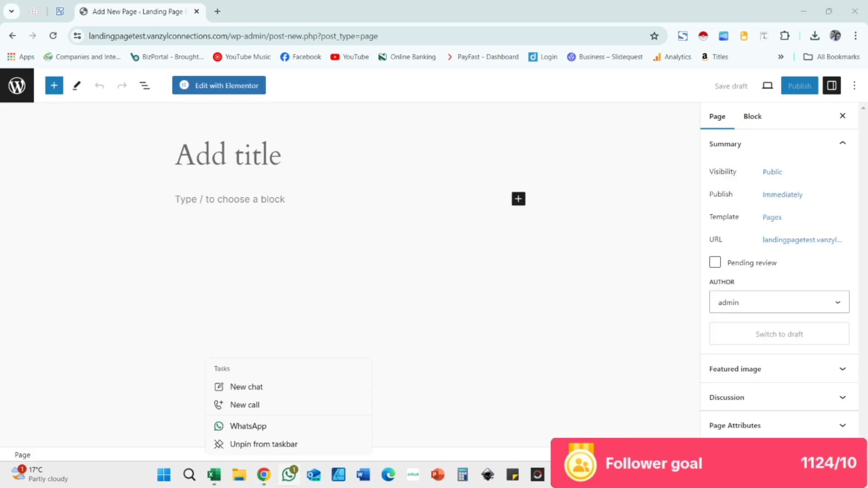
{"action": "left_click", "coordinate": [228, 156]}
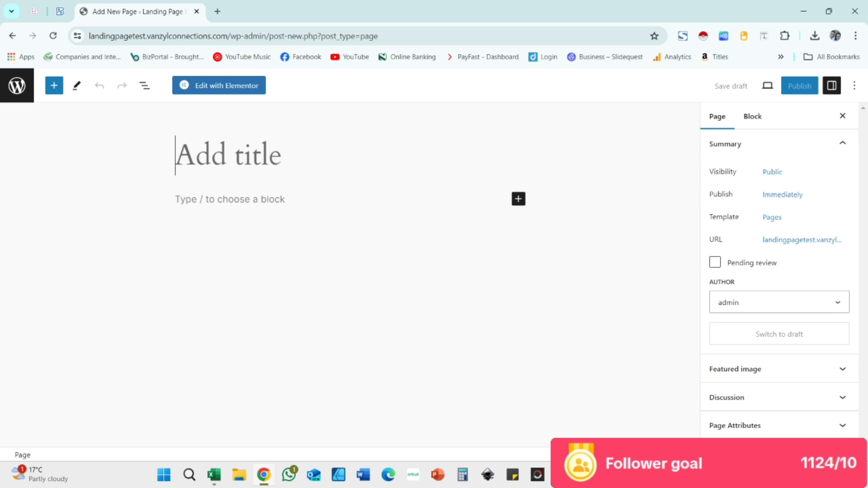
{"action": "type", "text": "Home"}
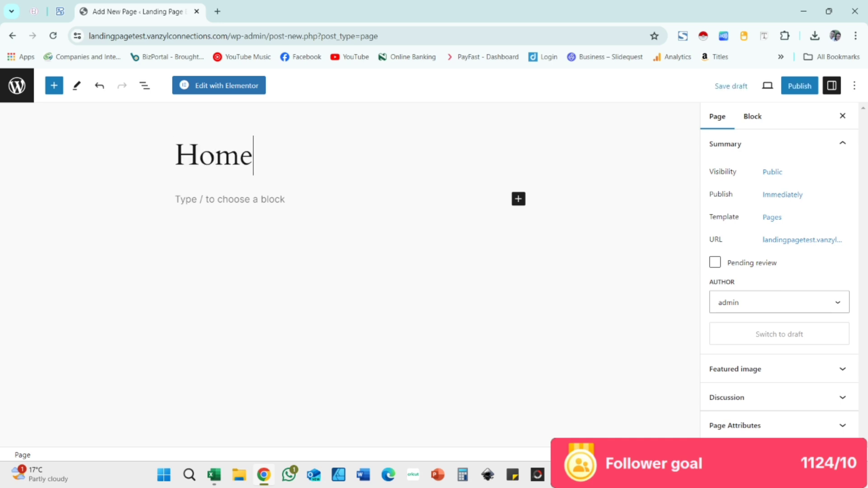
{"action": "left_click", "coordinate": [800, 85]}
{"action": "left_click", "coordinate": [751, 85]}
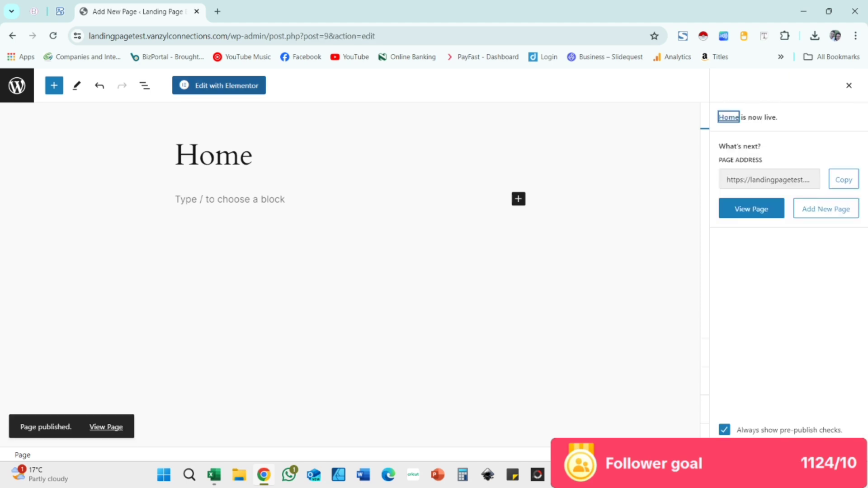
Open the Home page in the Elementor editor and close its notification and the Navigator
{"action": "left_click", "coordinate": [219, 86]}
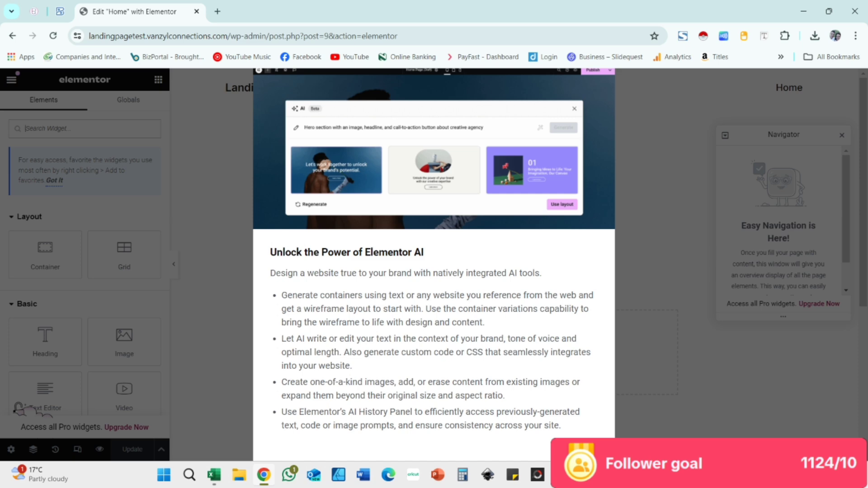
{"action": "key", "text": "ctrl+minus"}
{"action": "key", "text": "ctrl+minus"}
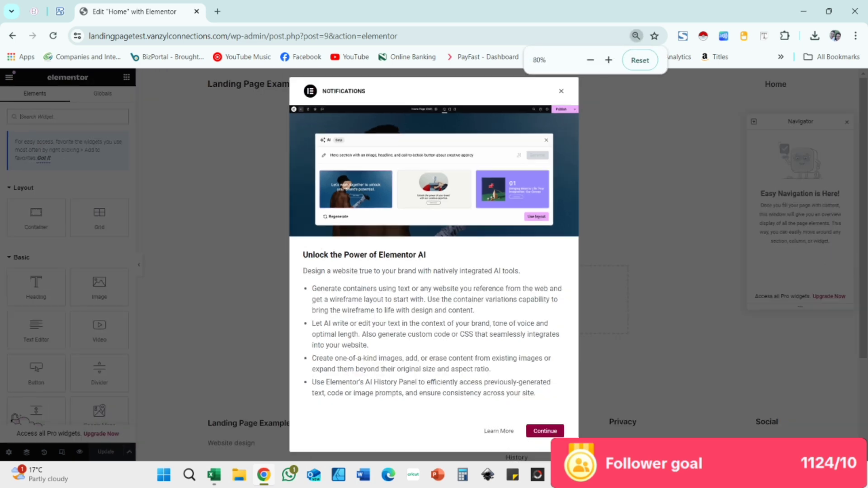
{"action": "key", "text": "Escape"}
{"action": "key", "text": "ctrl+plus"}
{"action": "key", "text": "ctrl+plus"}
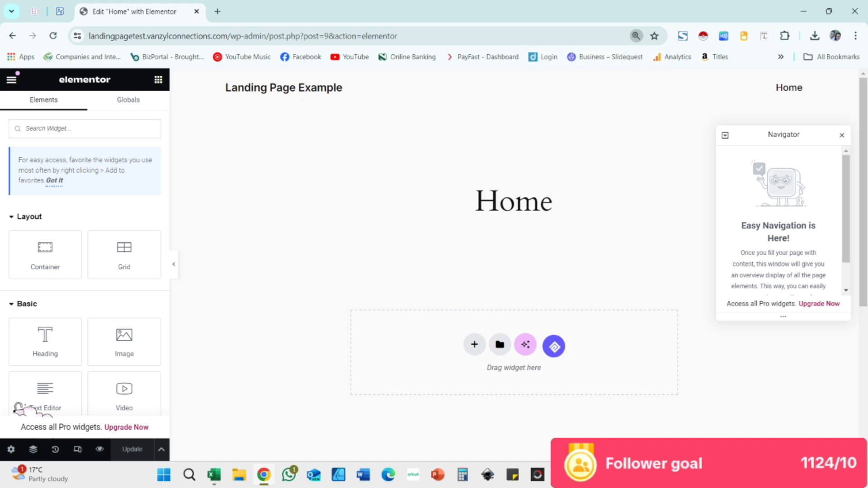
{"action": "left_click", "coordinate": [842, 135]}
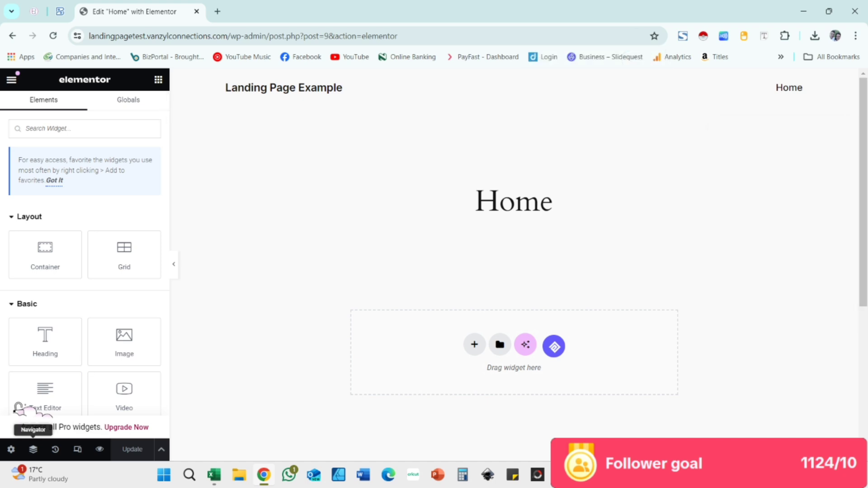
Set the Home page's layout to Elementor Canvas in the page settings
{"action": "left_click", "coordinate": [11, 449]}
{"action": "scroll", "coordinate": [84, 267], "scroll_direction": "down", "scroll_amount": 1}
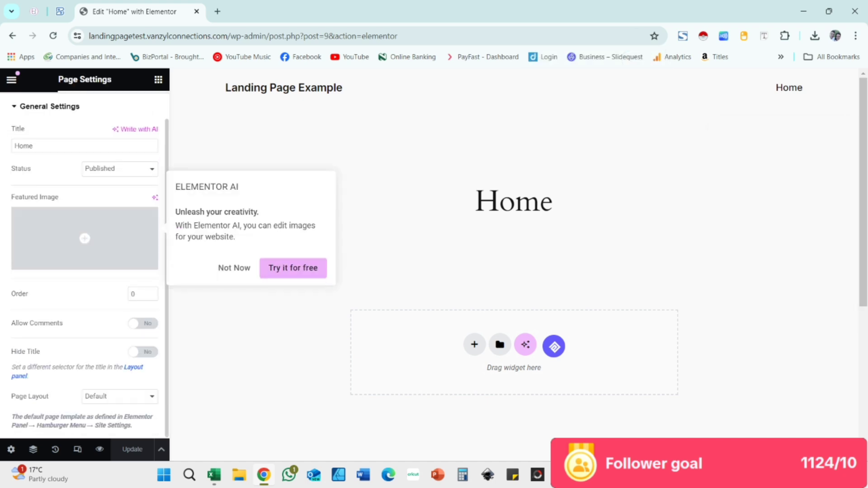
{"action": "left_click", "coordinate": [119, 396]}
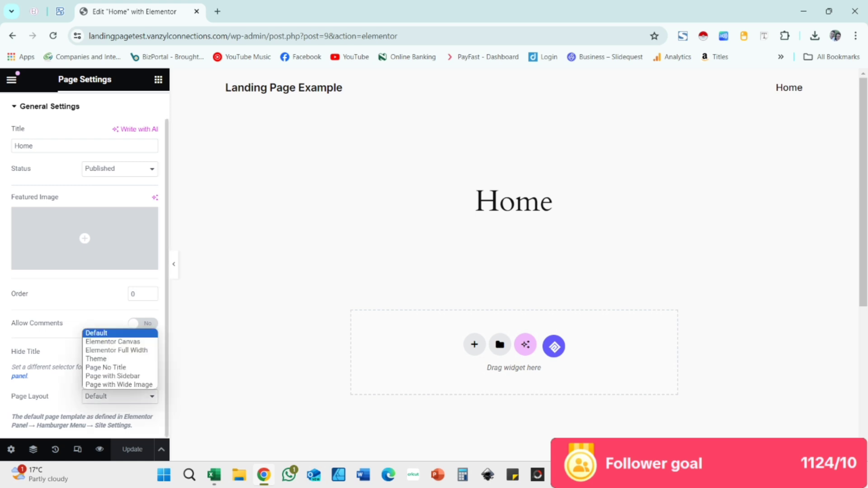
{"action": "left_click", "coordinate": [113, 342]}
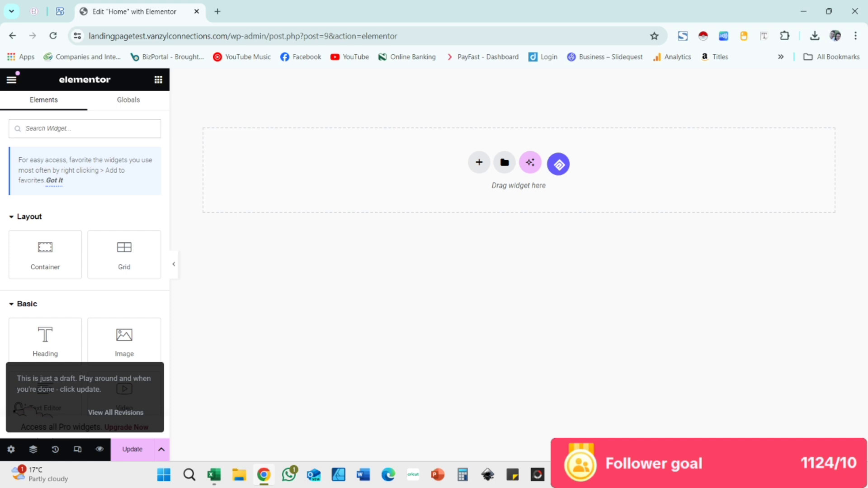
{"action": "left_click", "coordinate": [27, 304]}
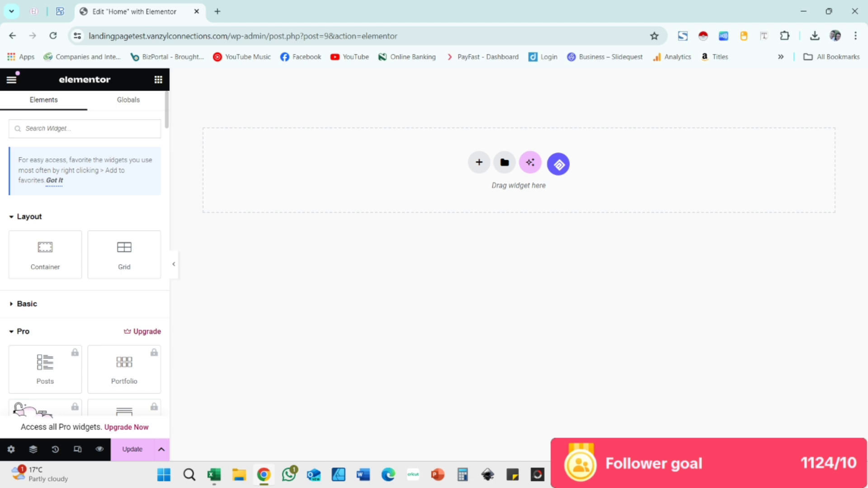
{"action": "left_click", "coordinate": [27, 304]}
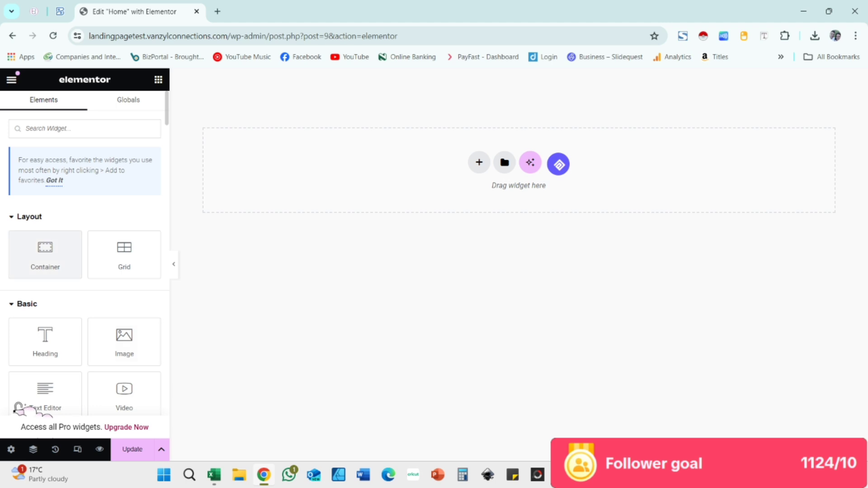
Add a container to the page and nest a second container inside it with its direction set to row
{"action": "left_click_drag", "start_coordinate": [45, 255], "coordinate": [481, 177]}
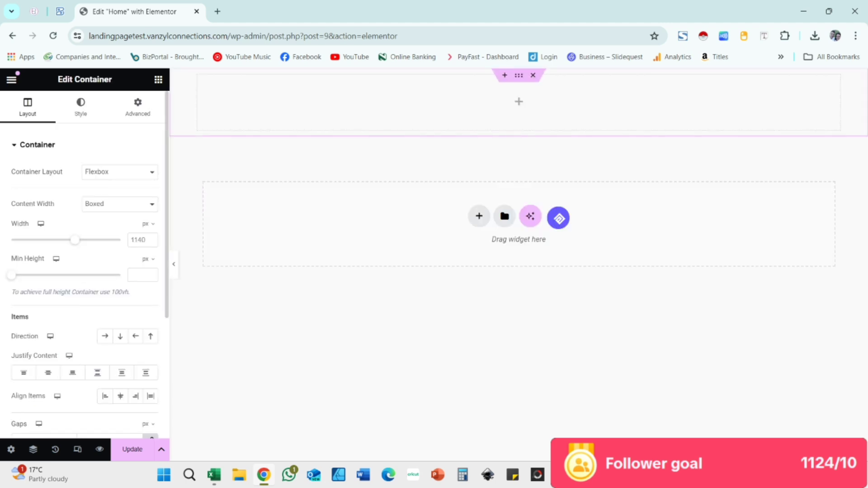
{"action": "left_click", "coordinate": [120, 336]}
{"action": "left_click", "coordinate": [158, 80]}
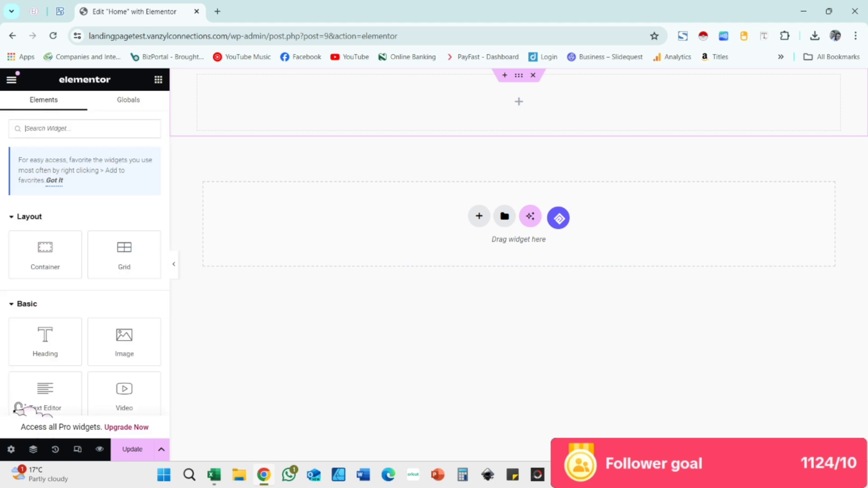
{"action": "left_click_drag", "start_coordinate": [45, 253], "coordinate": [453, 122]}
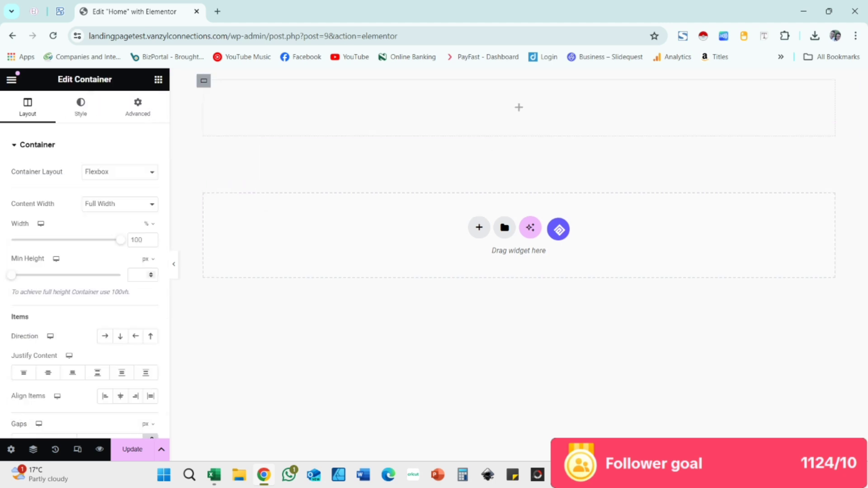
{"action": "left_click", "coordinate": [120, 336]}
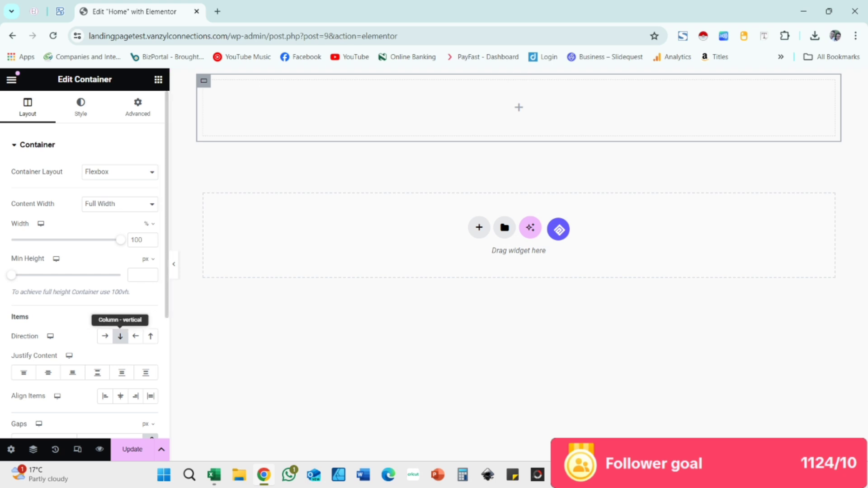
{"action": "left_click", "coordinate": [105, 337]}
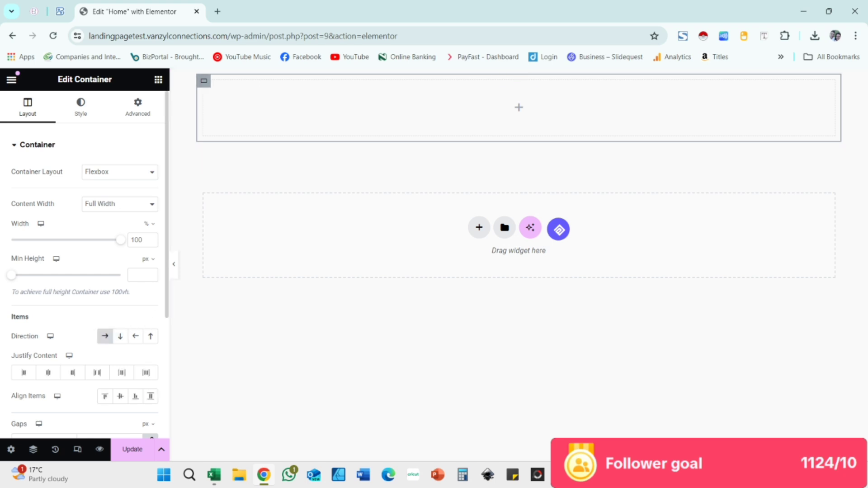
Duplicate the inner container and set the outer container's direction to row, placing the two inner containers side by side
{"action": "right_click", "coordinate": [204, 80]}
{"action": "left_click", "coordinate": [231, 119]}
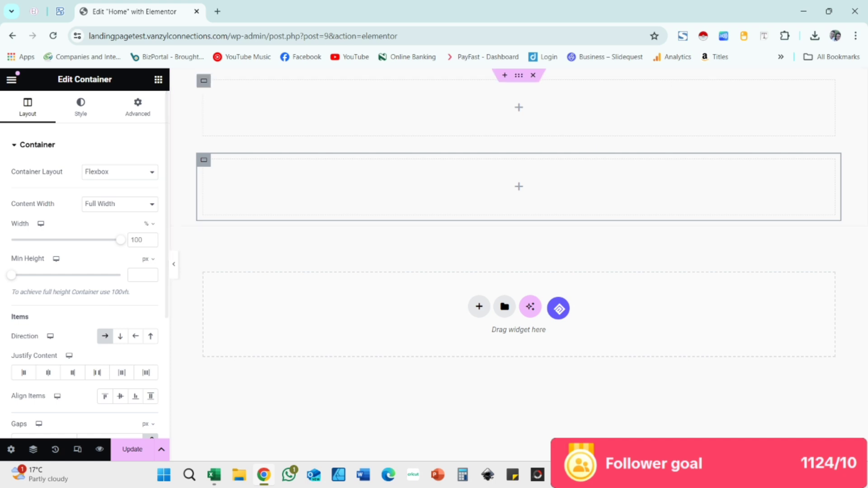
{"action": "left_click", "coordinate": [105, 336]}
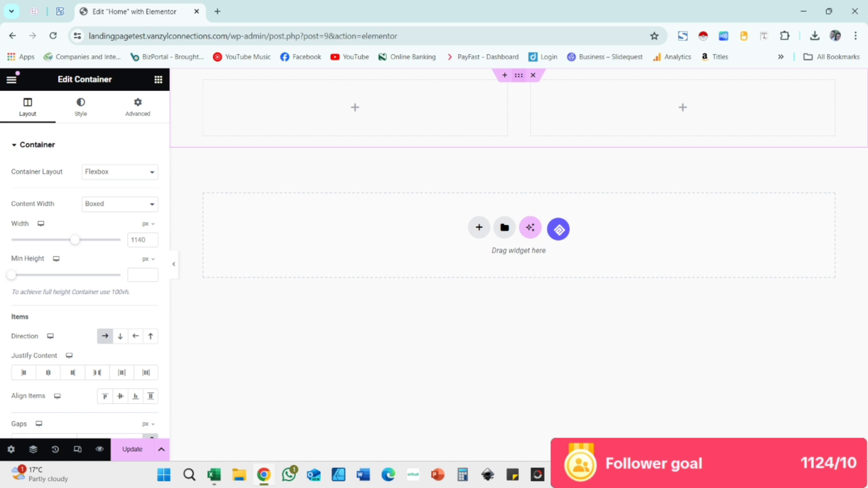
Give the outer container a classic background and open StockPack as the source for its background image
{"action": "left_click", "coordinate": [81, 107]}
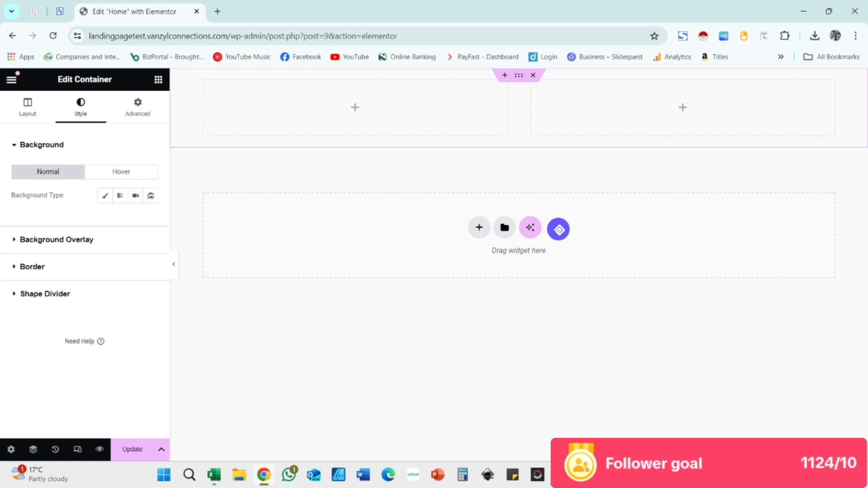
{"action": "left_click", "coordinate": [105, 196]}
{"action": "left_click", "coordinate": [84, 281]}
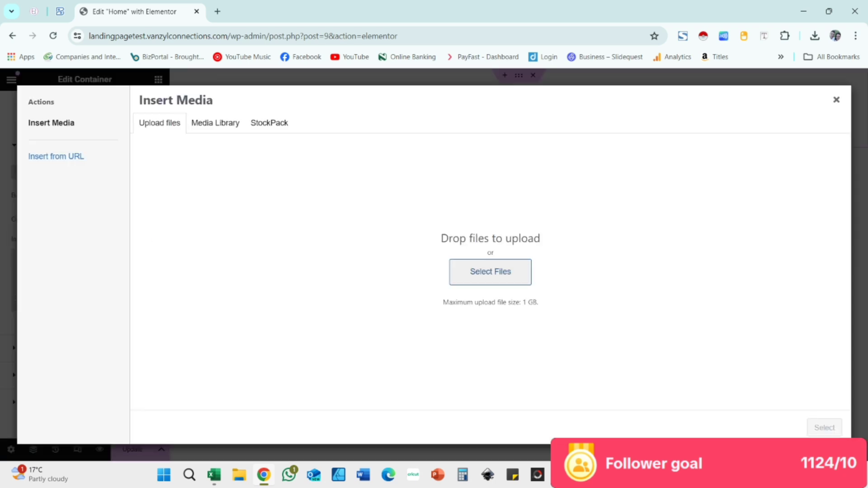
{"action": "left_click", "coordinate": [269, 123]}
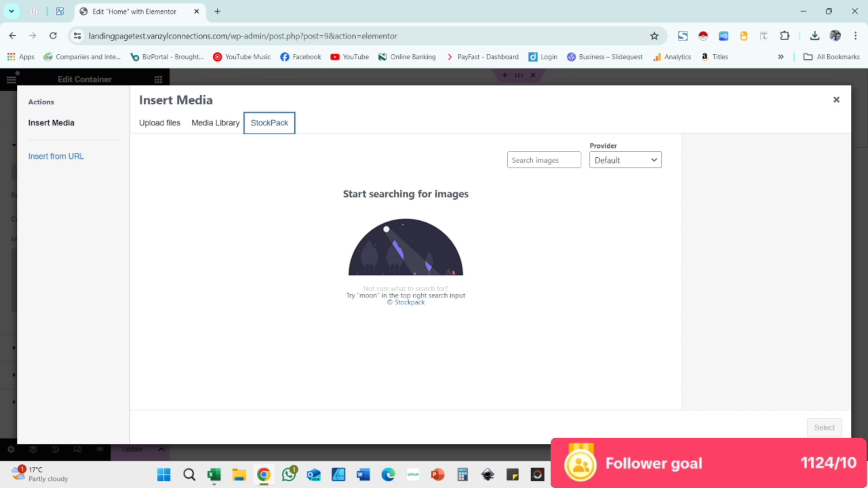
{"action": "left_click", "coordinate": [544, 160]}
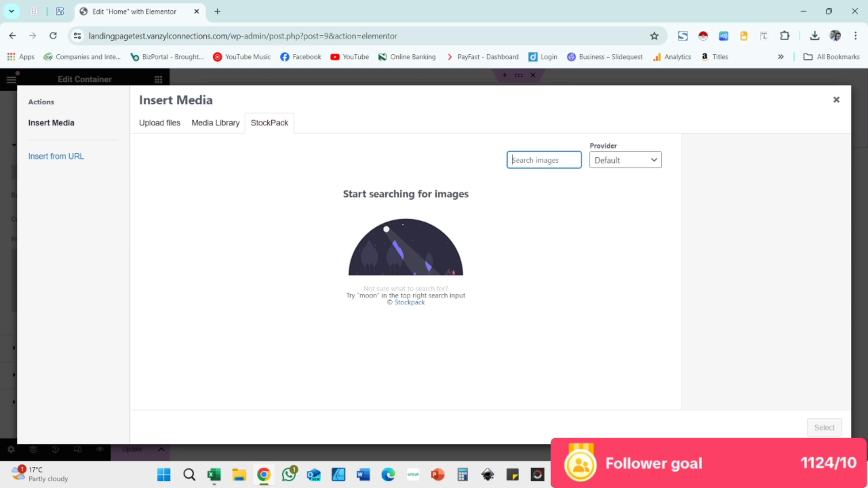
{"action": "type", "text": "fur"}
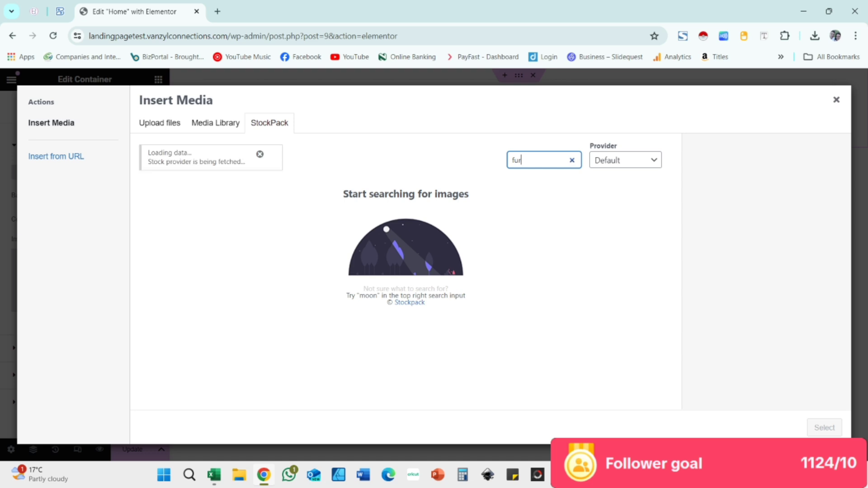
{"action": "type", "text": "nature"}
{"action": "key", "text": "BackSpace"}
{"action": "key", "text": "BackSpace"}
{"action": "key", "text": "BackSpace"}
{"action": "key", "text": "BackSpace"}
{"action": "key", "text": "BackSpace"}
{"action": "key", "text": "BackSpace"}
{"action": "key", "text": "BackSpace"}
{"action": "key", "text": "BackSpace"}
{"action": "key", "text": "BackSpace"}
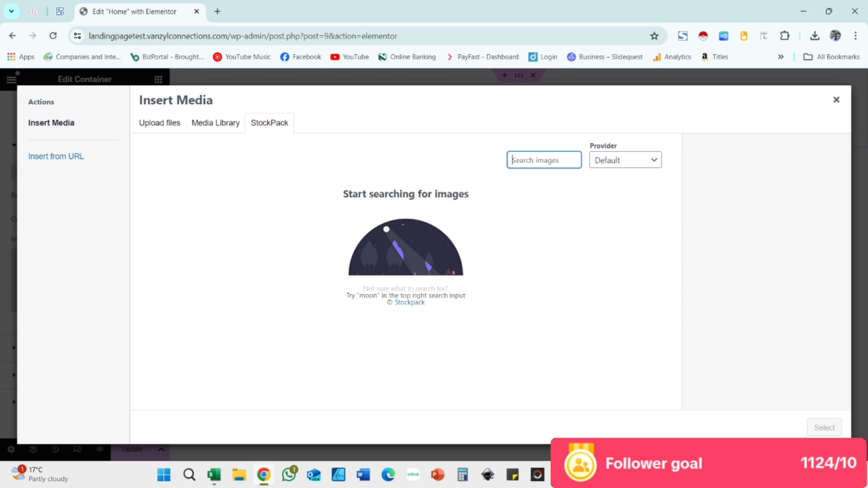
Search the stock images for "Furniture" and download the interior with wooden cabinet and armchair to the media library
{"action": "type", "text": "Furn"}
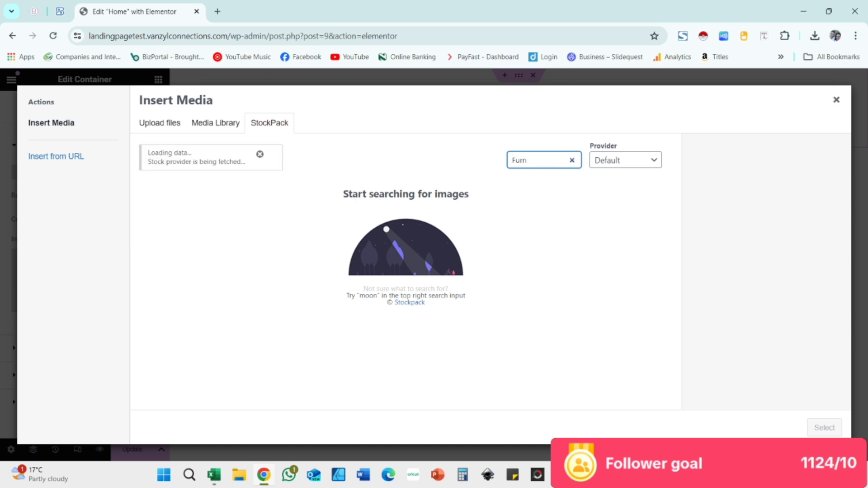
{"action": "type", "text": "iture"}
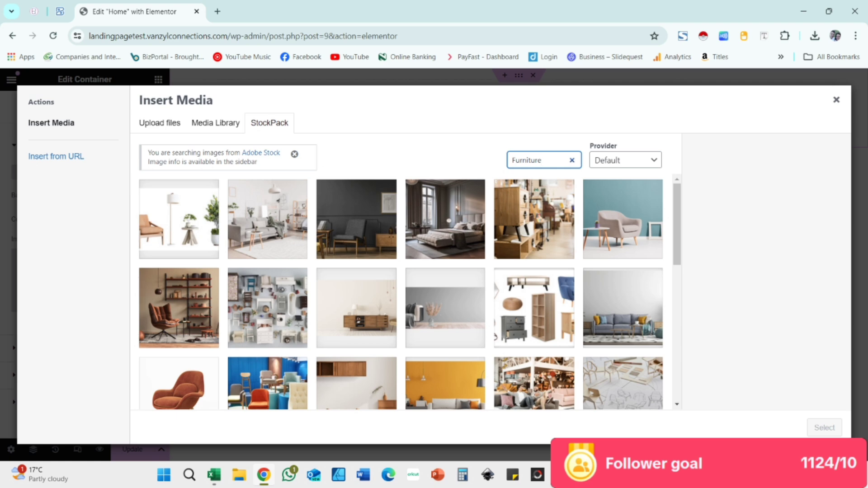
{"action": "scroll", "coordinate": [406, 293], "scroll_direction": "down", "scroll_amount": 2}
{"action": "scroll", "coordinate": [405, 293], "scroll_direction": "down", "scroll_amount": 8}
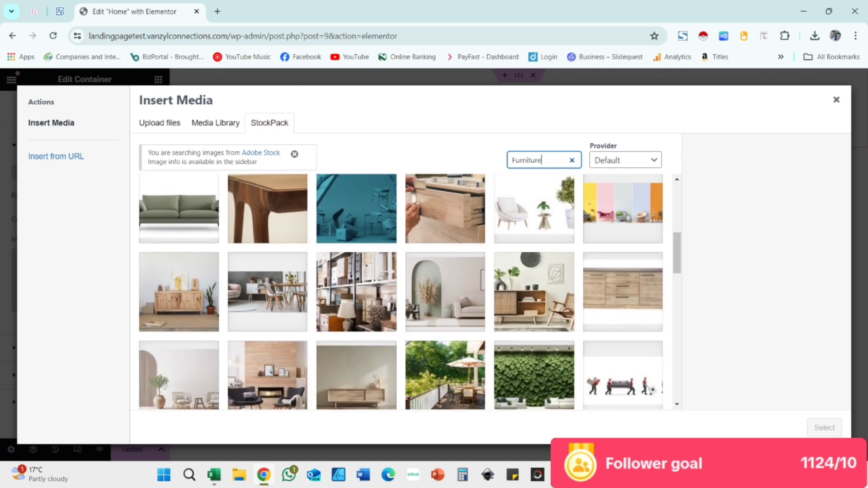
{"action": "scroll", "coordinate": [409, 292], "scroll_direction": "down", "scroll_amount": 3}
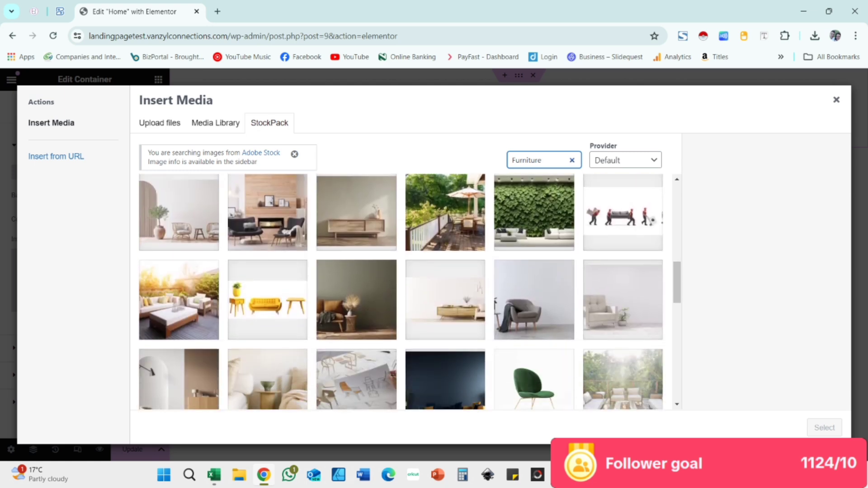
{"action": "left_click", "coordinate": [445, 299]}
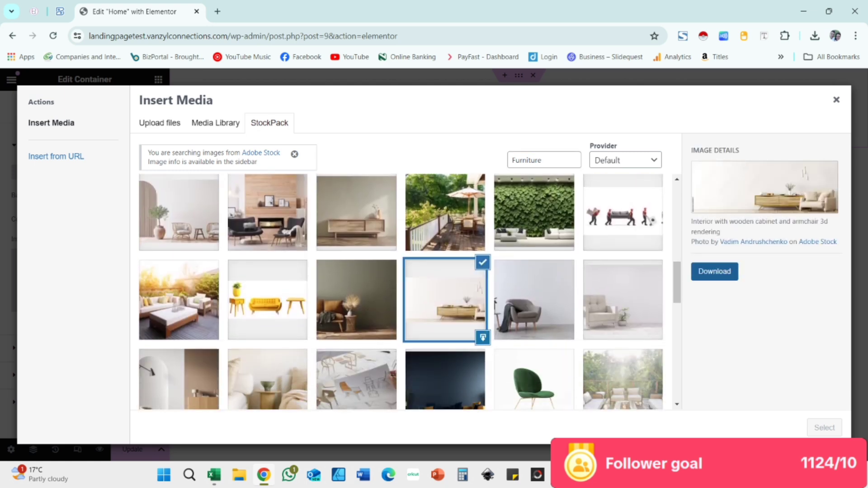
{"action": "left_click", "coordinate": [715, 271]}
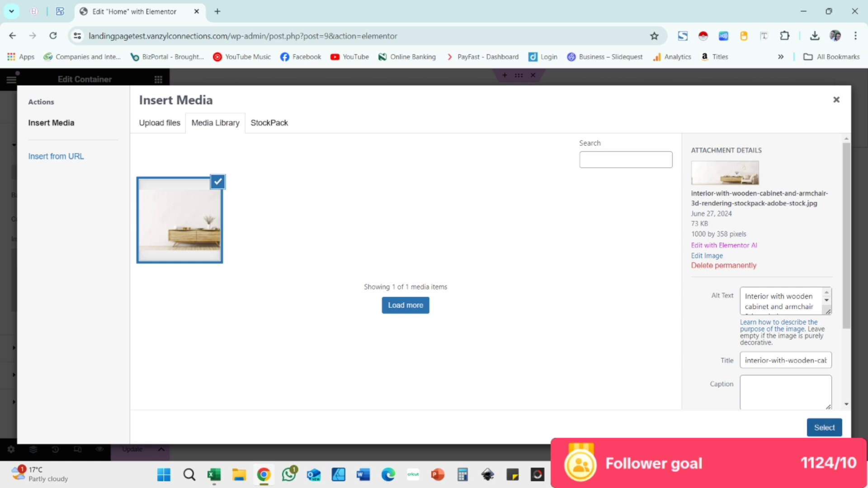
Insert the selected wooden cabinet and armchair interior as the outer container's background image and dismiss the image optimizer tip
{"action": "left_click", "coordinate": [824, 428]}
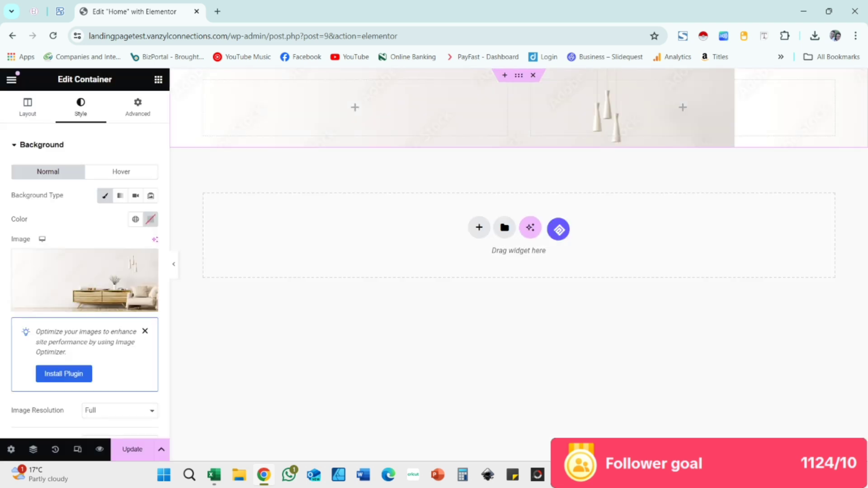
{"action": "left_click", "coordinate": [145, 331]}
{"action": "scroll", "coordinate": [91, 271], "scroll_direction": "down", "scroll_amount": 2}
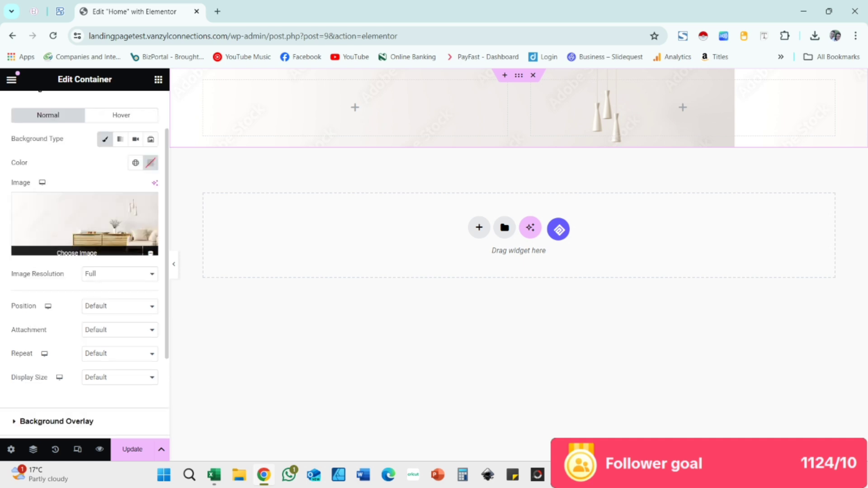
Set the background image's position to Center Center, attachment to Scroll, repeat to No-repeat and display size to Cover
{"action": "scroll", "coordinate": [86, 271], "scroll_direction": "down", "scroll_amount": 2}
{"action": "left_click", "coordinate": [120, 249]}
{"action": "left_click", "coordinate": [109, 270]}
{"action": "left_click", "coordinate": [119, 273]}
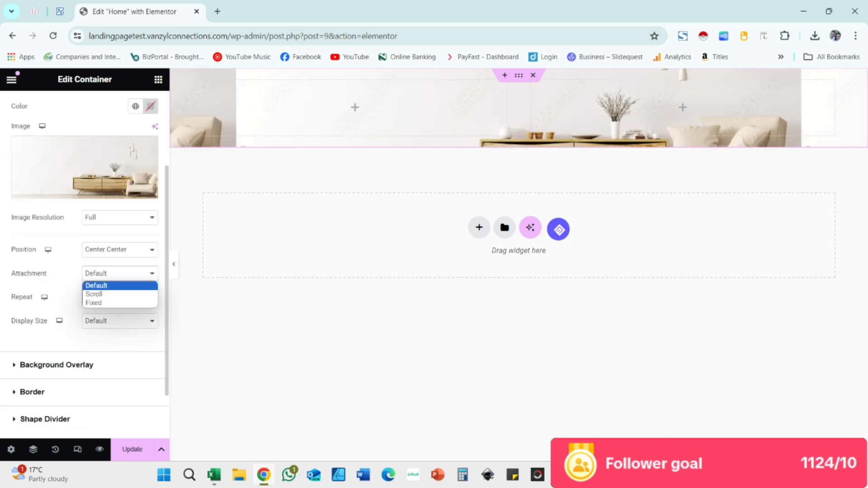
{"action": "left_click", "coordinate": [94, 294]}
{"action": "left_click", "coordinate": [120, 297]}
{"action": "left_click", "coordinate": [97, 316]}
{"action": "left_click", "coordinate": [119, 320]}
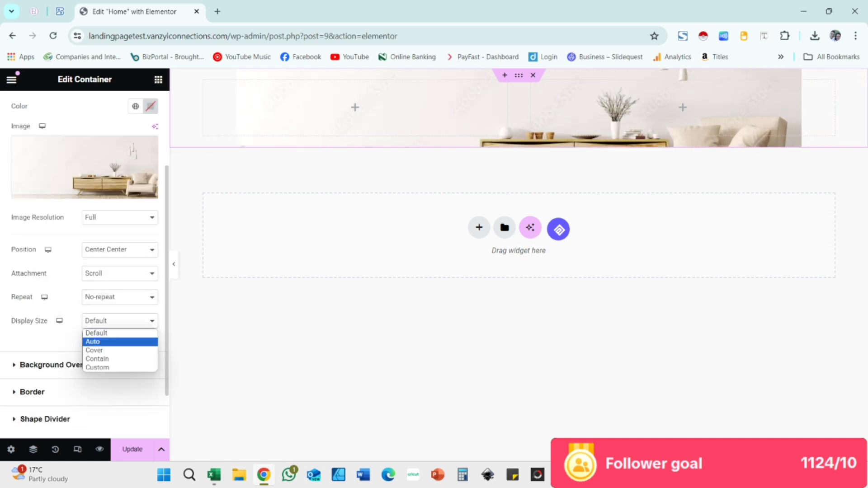
{"action": "left_click", "coordinate": [94, 350]}
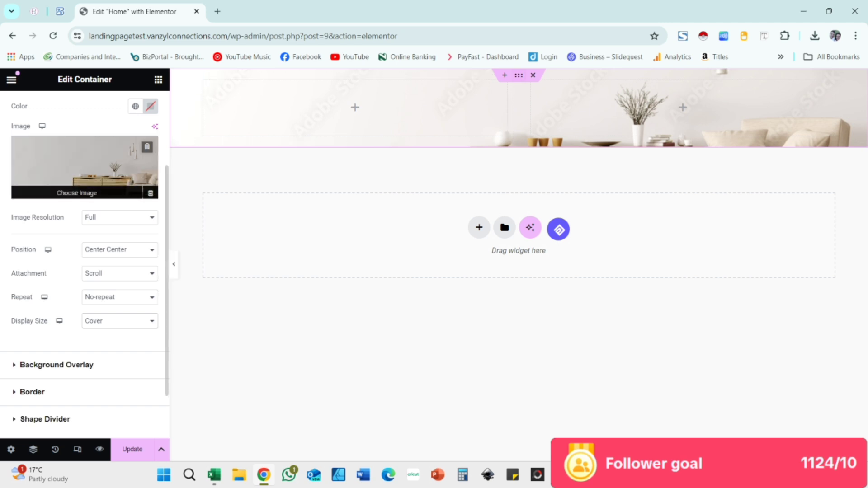
Set the outer container's minimum height to about 462 px
{"action": "scroll", "coordinate": [85, 203], "scroll_direction": "up", "scroll_amount": 5}
{"action": "left_click", "coordinate": [27, 107]}
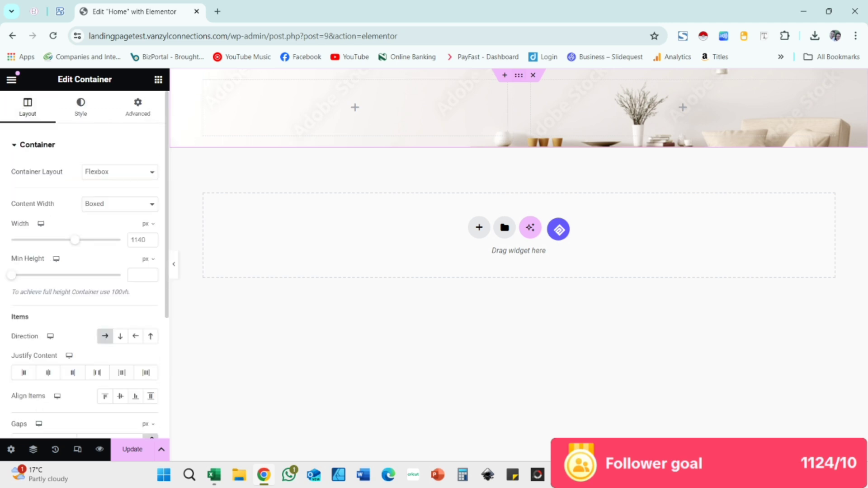
{"action": "left_click_drag", "start_coordinate": [14, 275], "coordinate": [46, 275]}
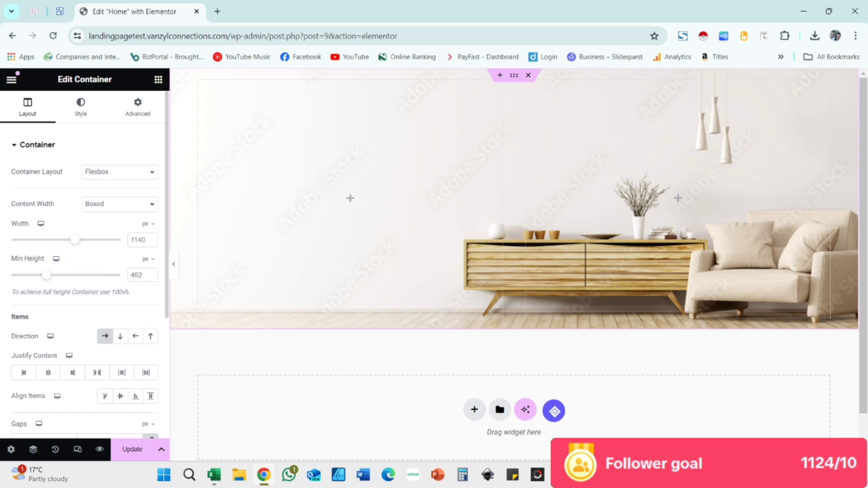
Add a heading to the left inner container, justifying the container's content to the start and aligning its items to the center
{"action": "left_click", "coordinate": [158, 79]}
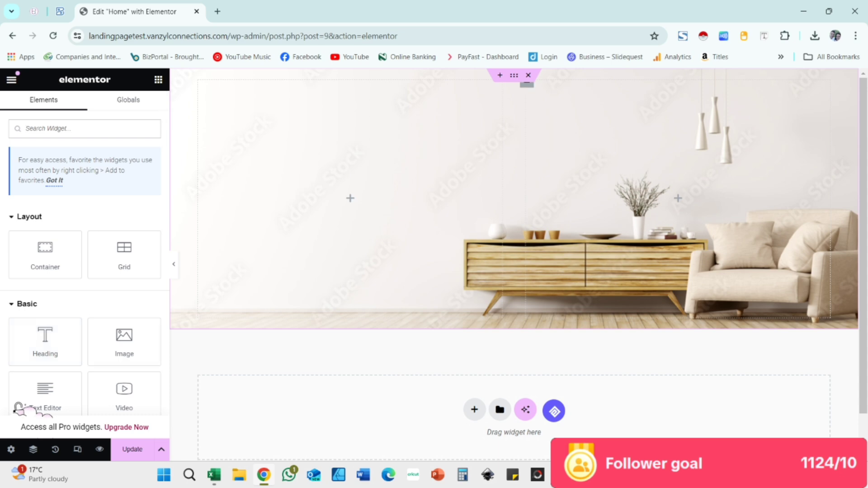
{"action": "left_click_drag", "start_coordinate": [45, 342], "coordinate": [262, 221]}
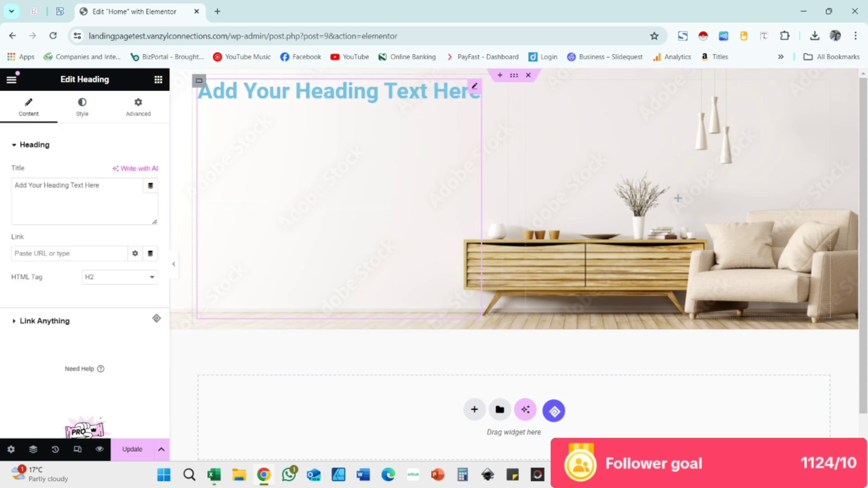
{"action": "left_click", "coordinate": [199, 81]}
{"action": "left_click", "coordinate": [120, 205]}
{"action": "left_click", "coordinate": [120, 205]}
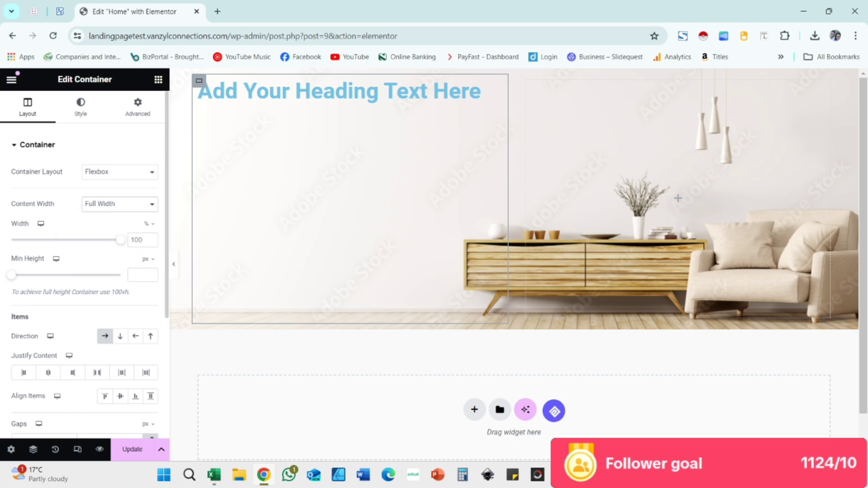
{"action": "left_click", "coordinate": [120, 172]}
{"action": "left_click", "coordinate": [120, 173]}
{"action": "left_click", "coordinate": [47, 372]}
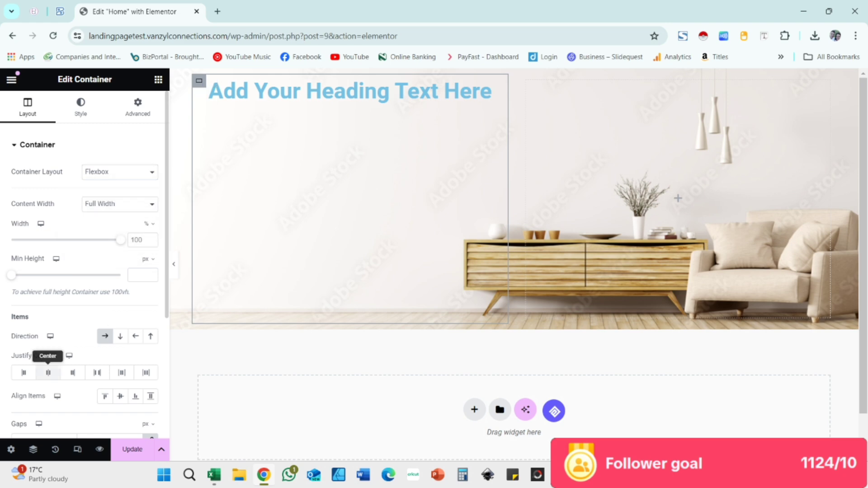
{"action": "left_click", "coordinate": [120, 396]}
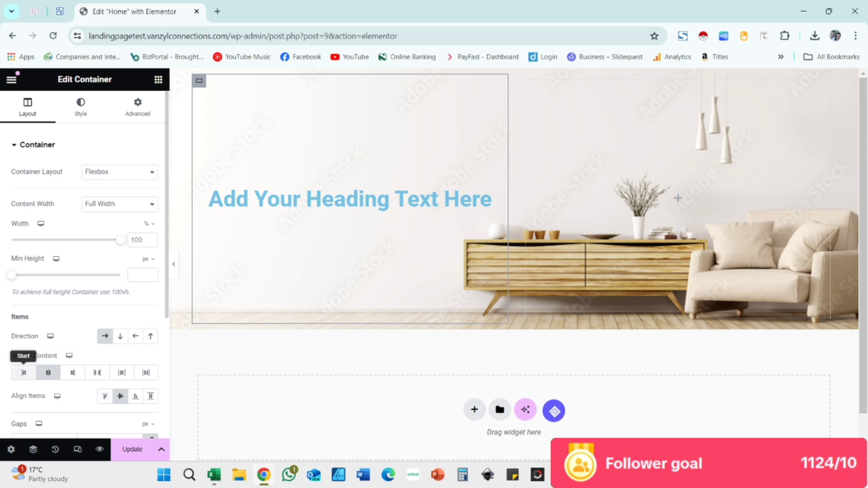
{"action": "left_click", "coordinate": [24, 372]}
Set the heading's text color to the global Secondary color
{"action": "left_click", "coordinate": [80, 107]}
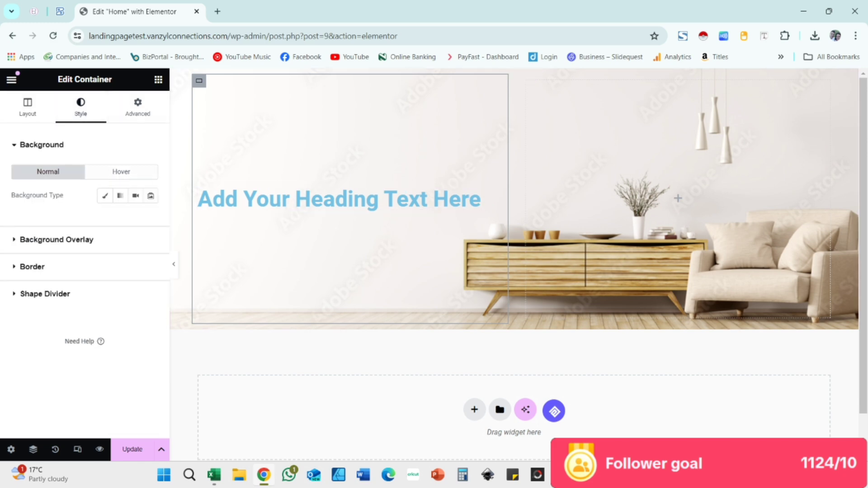
{"action": "left_click", "coordinate": [474, 194]}
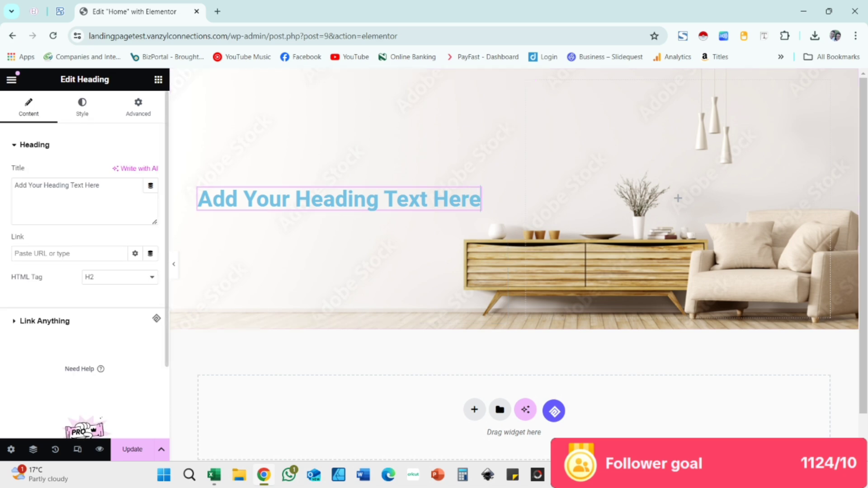
{"action": "left_click", "coordinate": [82, 107]}
{"action": "left_click", "coordinate": [135, 195]}
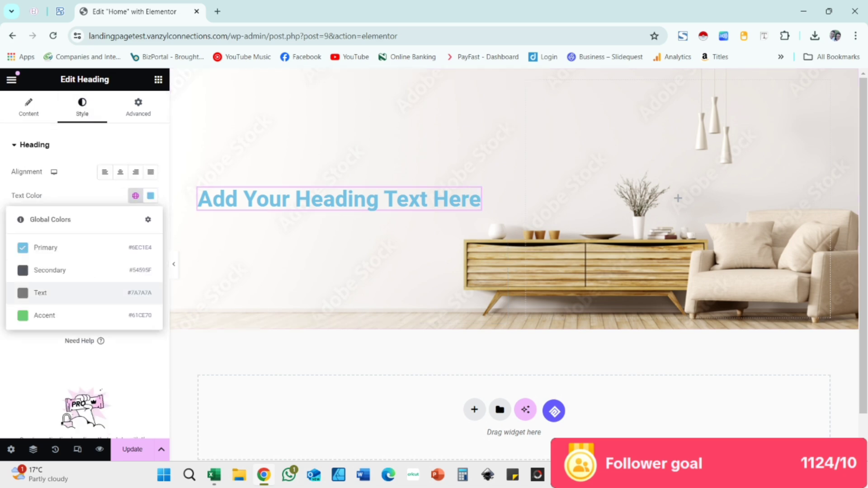
{"action": "left_click", "coordinate": [43, 291]}
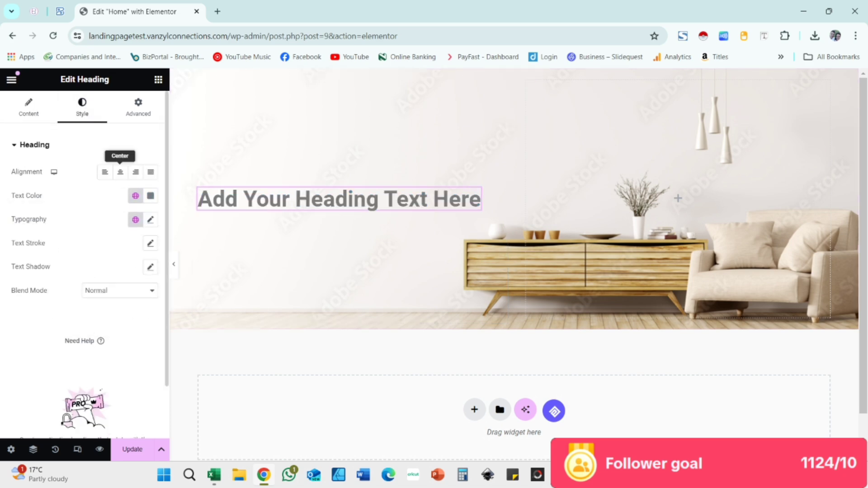
{"action": "left_click", "coordinate": [135, 195]}
{"action": "left_click", "coordinate": [50, 270]}
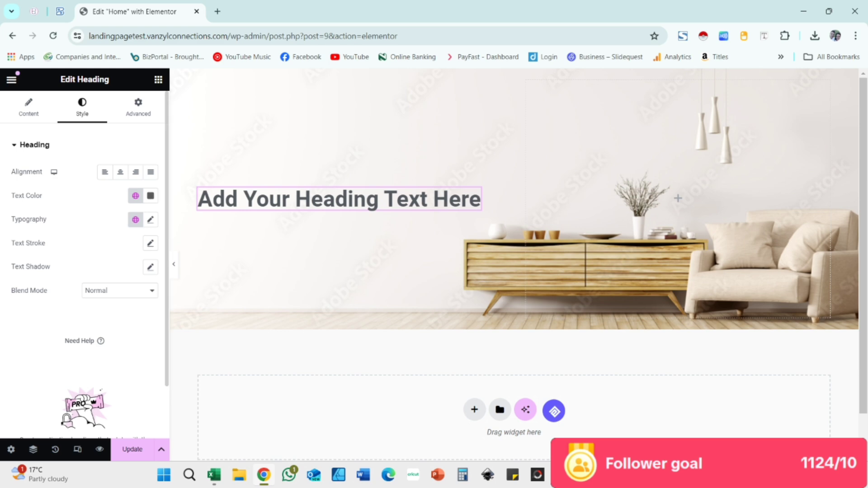
Set the left inner container's direction to column and justify its content to the center
{"action": "left_click", "coordinate": [158, 80]}
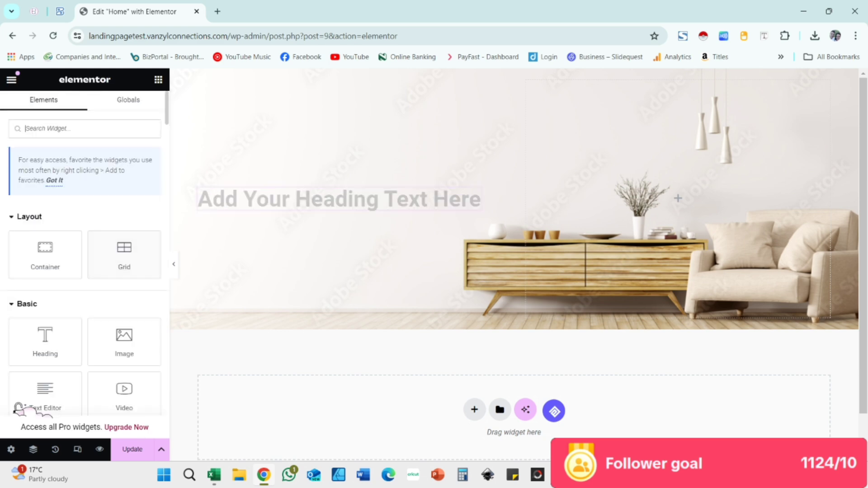
{"action": "mouse_move", "coordinate": [45, 342]}
{"action": "left_mouse_down"}
{"action": "mouse_move", "coordinate": [285, 235]}
{"action": "mouse_move", "coordinate": [292, 202]}
{"action": "mouse_move", "coordinate": [215, 196]}
{"action": "mouse_move", "coordinate": [57, 312]}
{"action": "mouse_move", "coordinate": [50, 335]}
{"action": "left_mouse_up"}
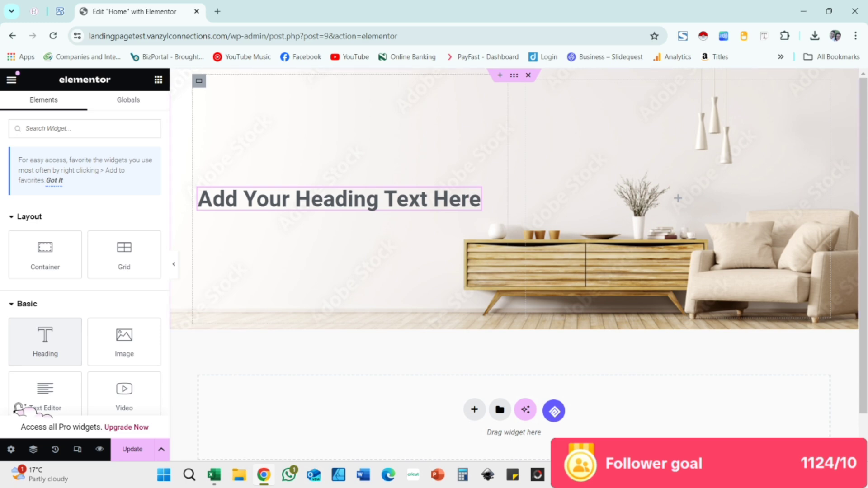
{"action": "left_click", "coordinate": [199, 81]}
{"action": "left_click", "coordinate": [28, 107]}
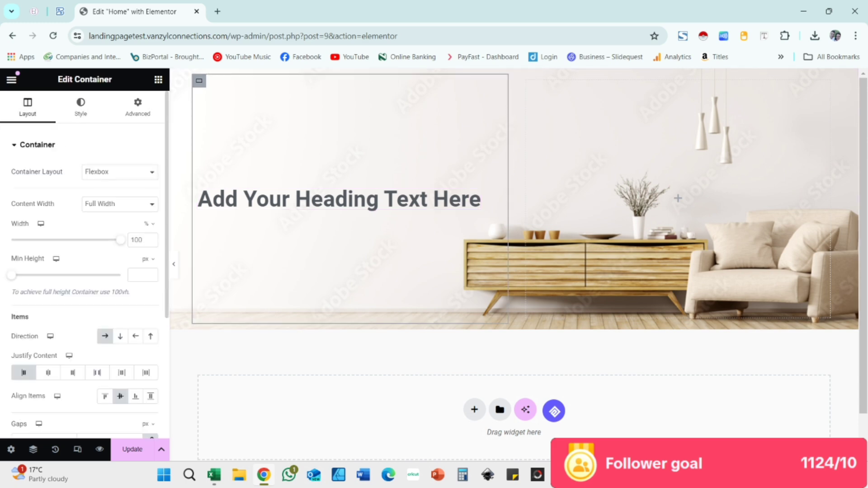
{"action": "left_click", "coordinate": [119, 336]}
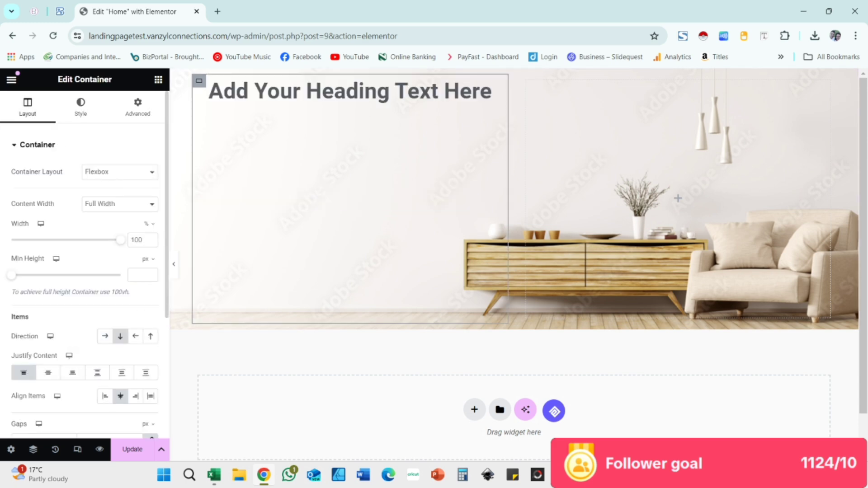
{"action": "left_click", "coordinate": [158, 79]}
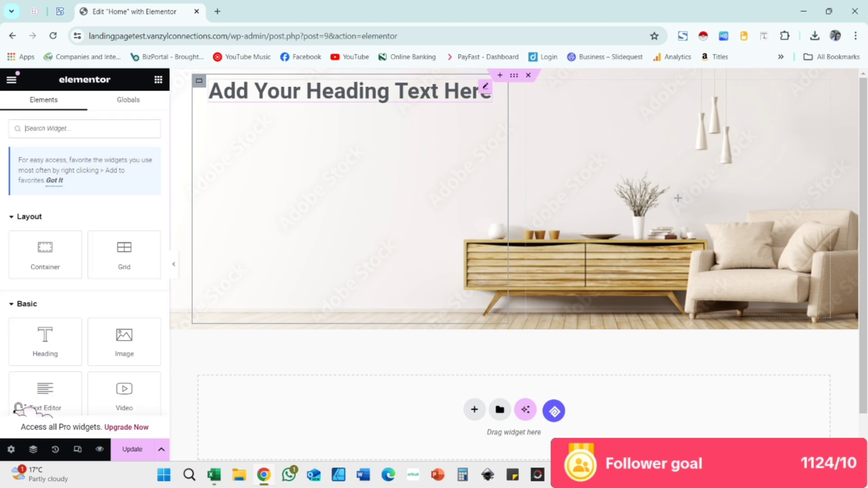
{"action": "left_click", "coordinate": [199, 81]}
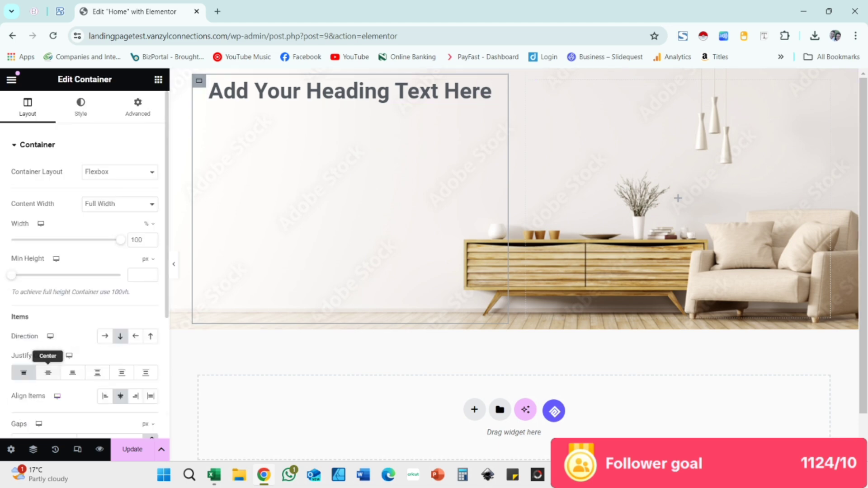
{"action": "left_click", "coordinate": [48, 373]}
Add a second heading below the first one and set its text color to the global Text color
{"action": "left_click", "coordinate": [159, 79]}
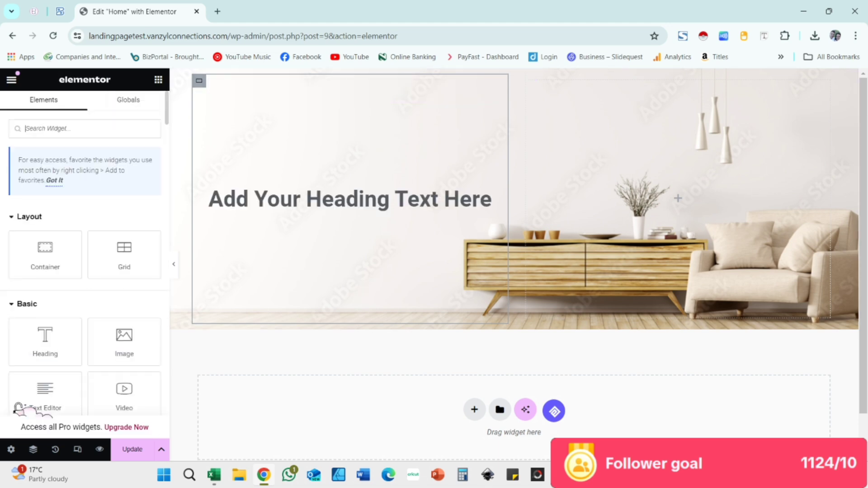
{"action": "left_click_drag", "start_coordinate": [46, 341], "coordinate": [278, 201]}
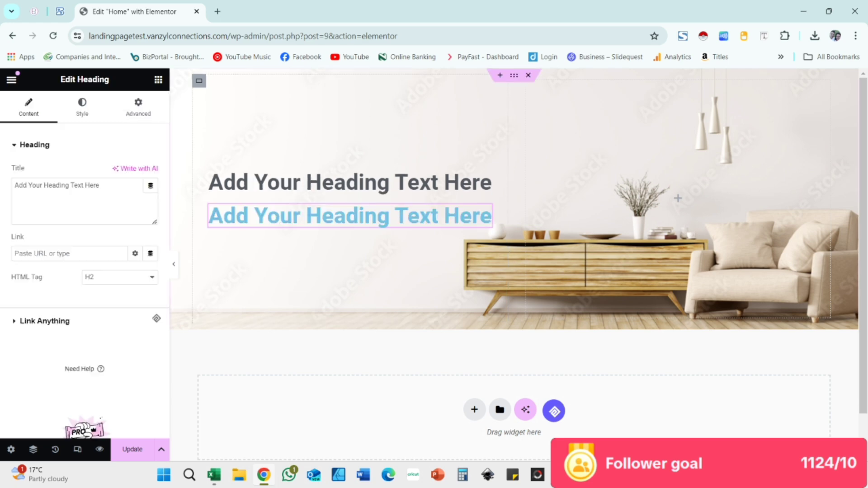
{"action": "left_click", "coordinate": [120, 277]}
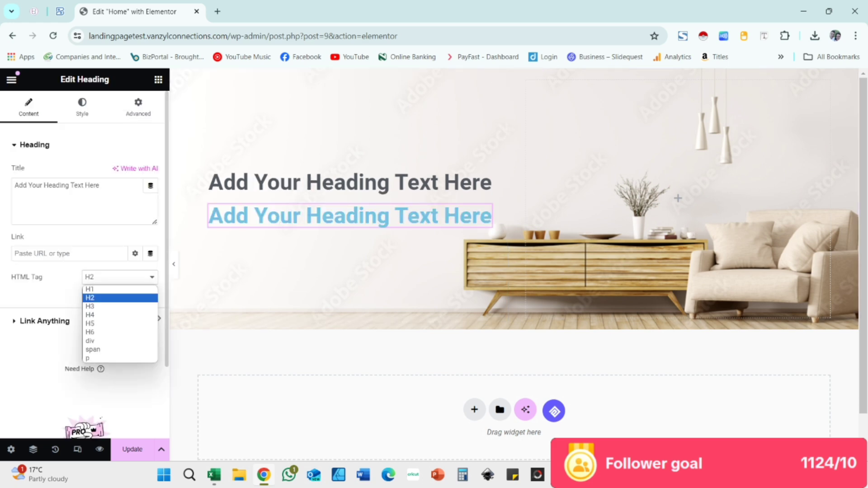
{"action": "left_click", "coordinate": [119, 278]}
{"action": "left_click", "coordinate": [82, 107]}
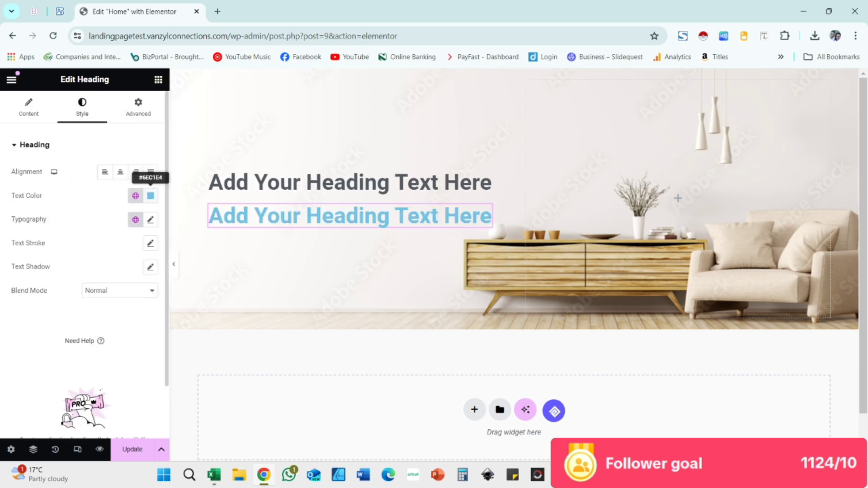
{"action": "left_click", "coordinate": [135, 196]}
{"action": "left_click", "coordinate": [45, 293]}
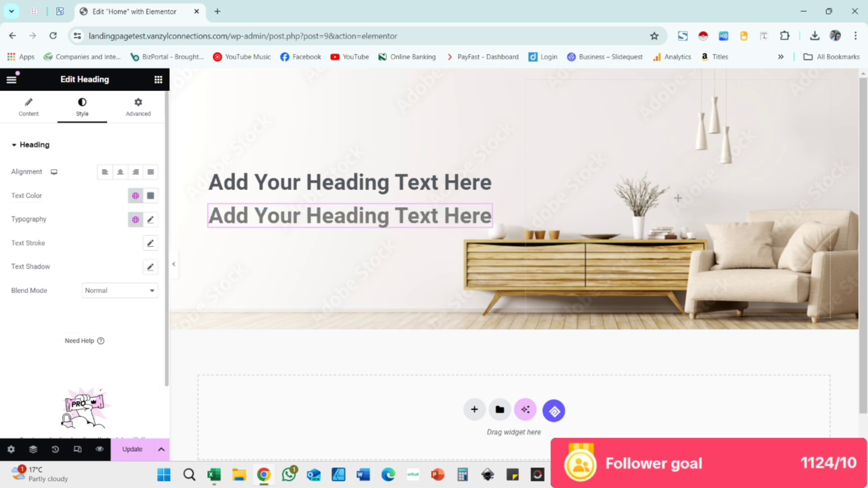
Set the second heading's font size to 25 px and dismiss the Global Fonts tip
{"action": "left_click", "coordinate": [150, 220]}
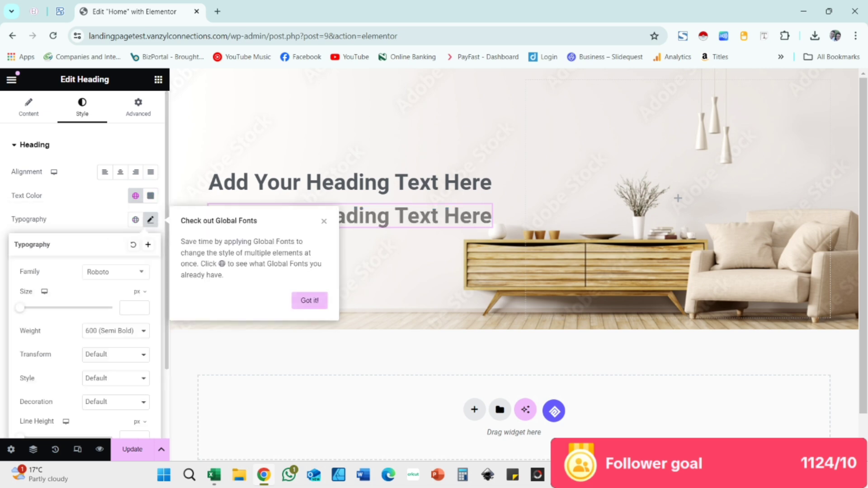
{"action": "left_click_drag", "start_coordinate": [20, 308], "coordinate": [30, 308]}
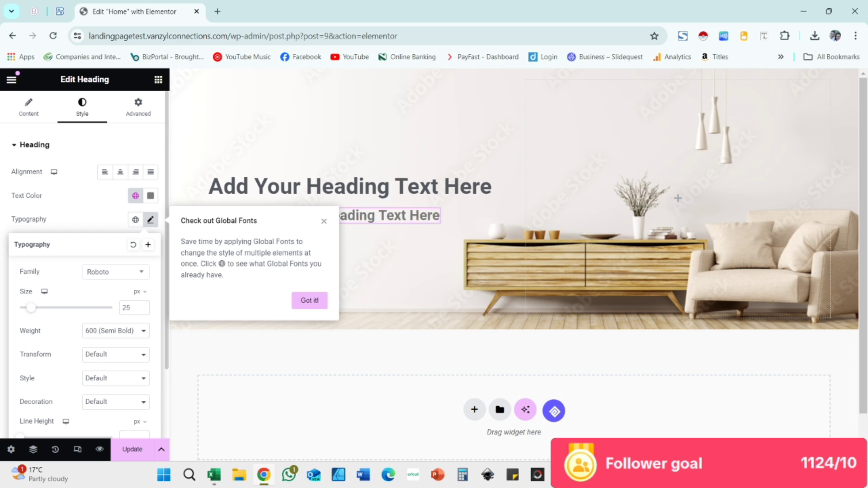
{"action": "left_click", "coordinate": [310, 300]}
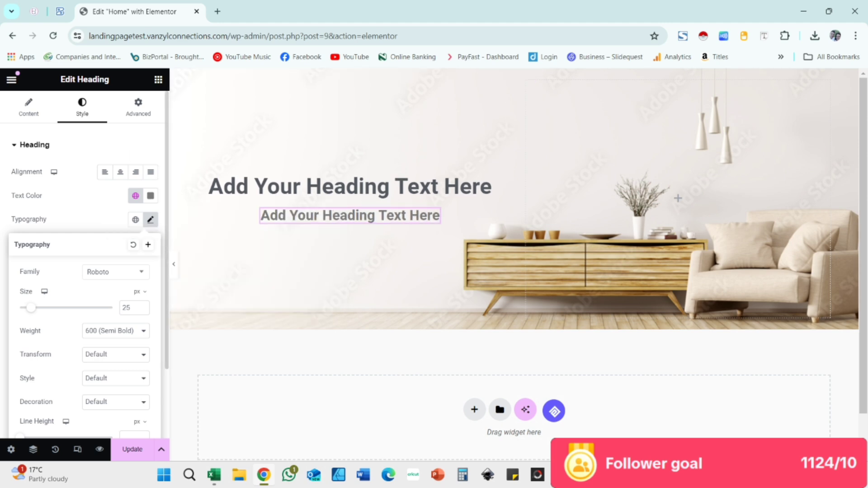
Set the second heading's text alignment to left and return to the widget list
{"action": "left_click", "coordinate": [105, 172]}
{"action": "left_click", "coordinate": [105, 172]}
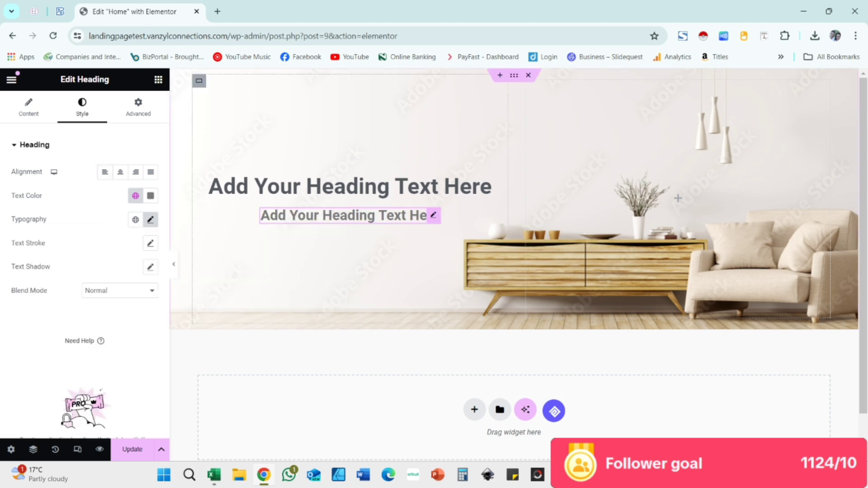
{"action": "left_click", "coordinate": [104, 172]}
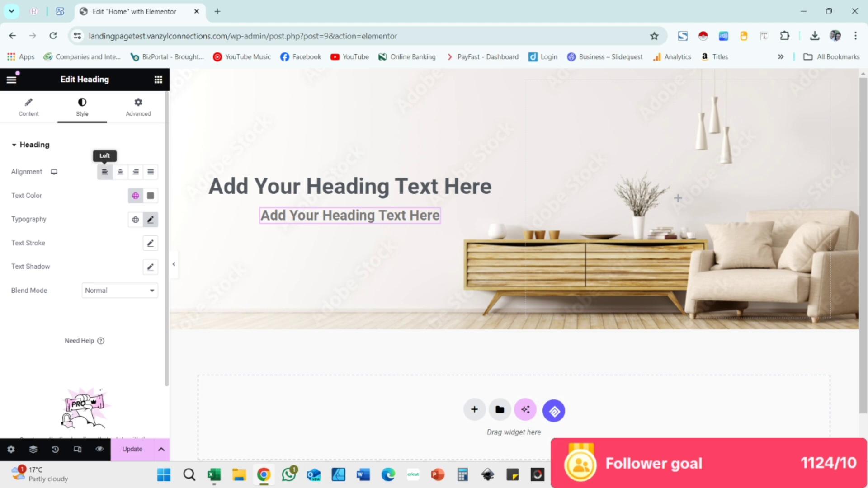
{"action": "left_click", "coordinate": [29, 108]}
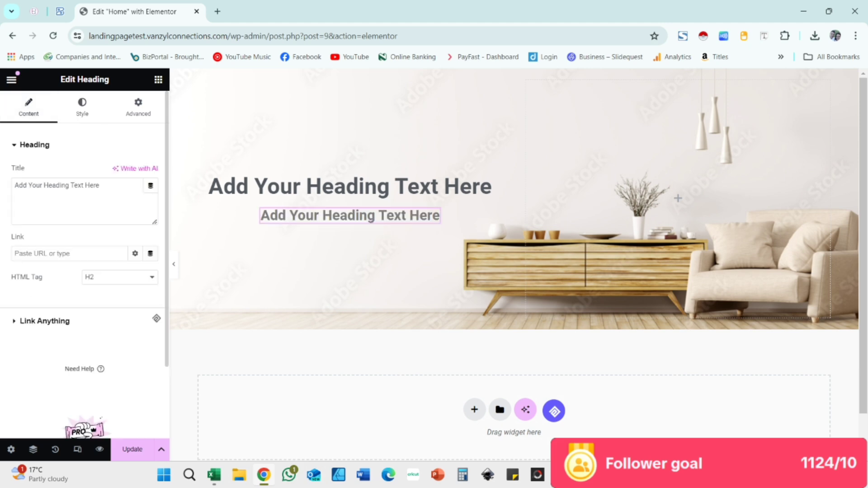
{"action": "left_click", "coordinate": [158, 80]}
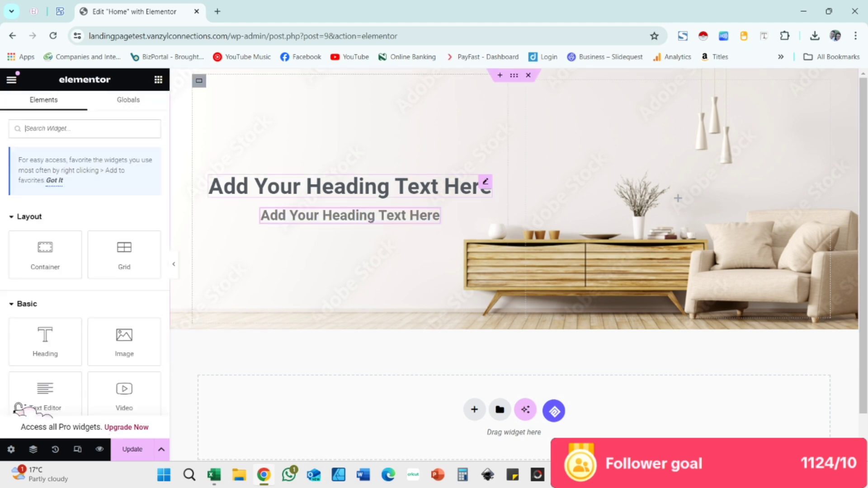
Keep the left inner container's direction as column and align its items to the start
{"action": "left_click", "coordinate": [199, 80]}
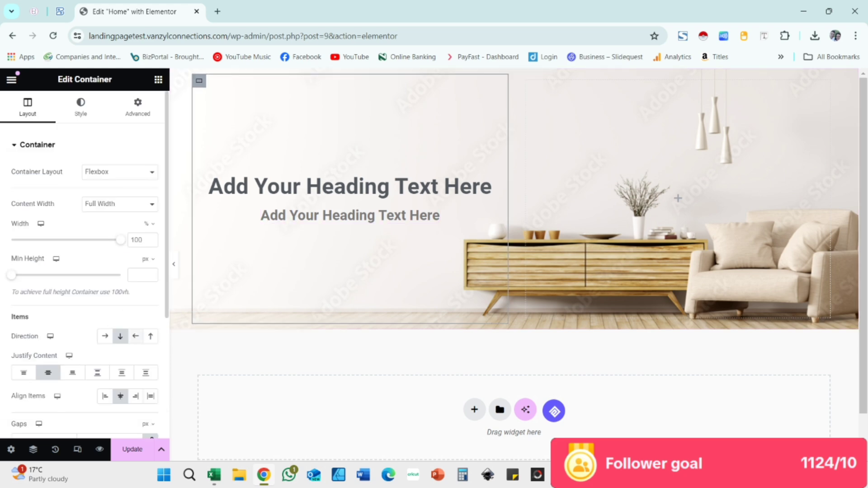
{"action": "left_click", "coordinate": [105, 336]}
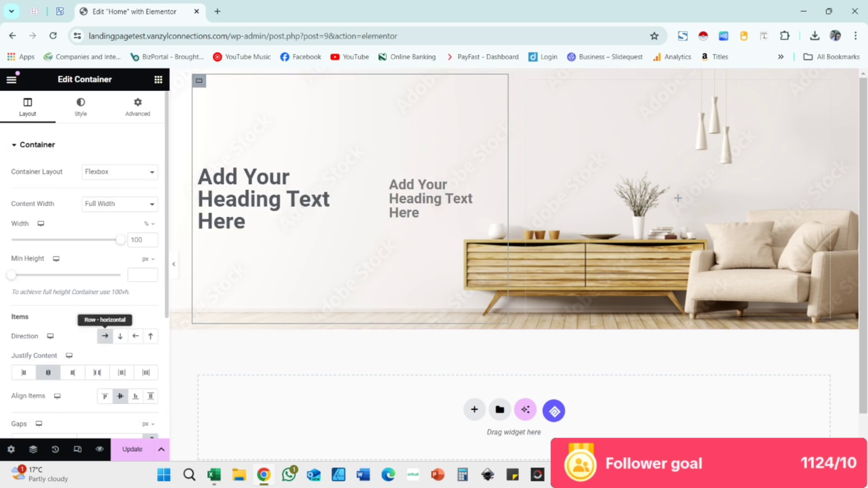
{"action": "left_click", "coordinate": [120, 336]}
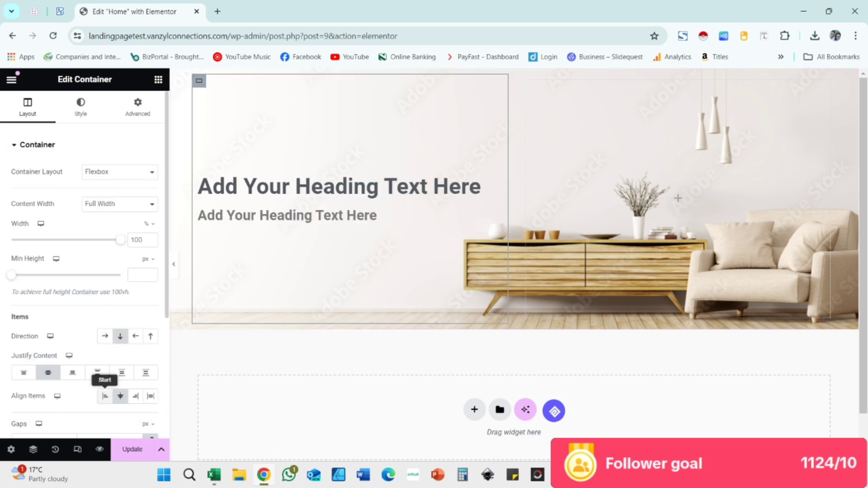
Add a Text Editor widget below the second heading and a Button widget beneath that text
{"action": "left_click", "coordinate": [158, 80]}
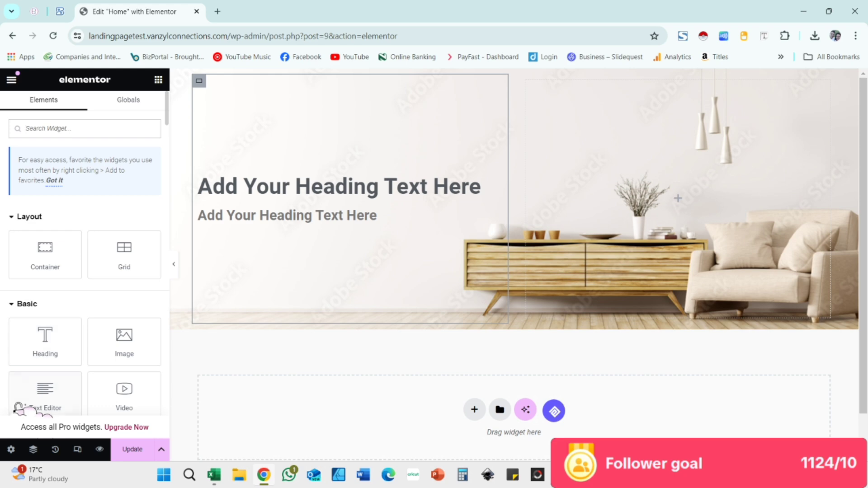
{"action": "left_click_drag", "start_coordinate": [18, 407], "coordinate": [229, 234]}
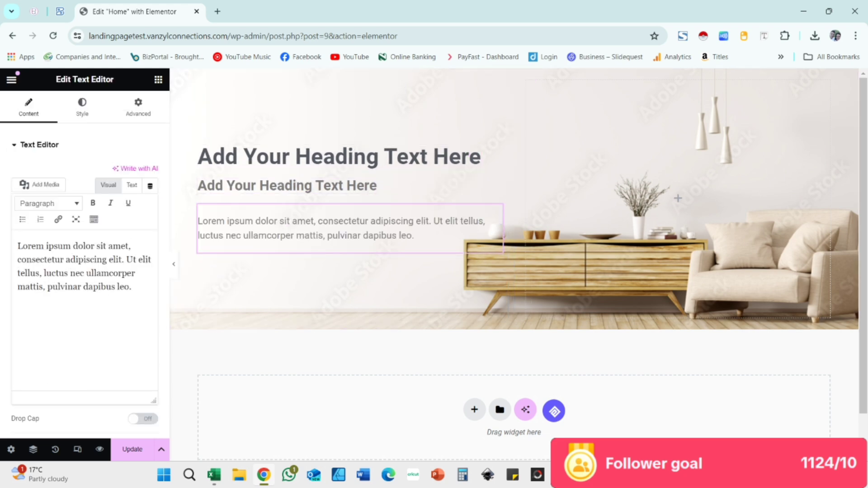
{"action": "left_click", "coordinate": [159, 79]}
{"action": "scroll", "coordinate": [18, 410], "scroll_direction": "down", "scroll_amount": 4}
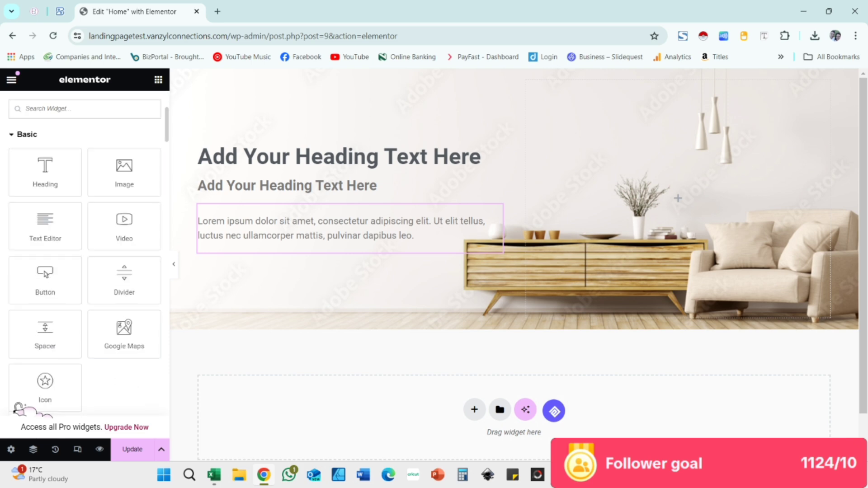
{"action": "left_click_drag", "start_coordinate": [45, 274], "coordinate": [233, 255]}
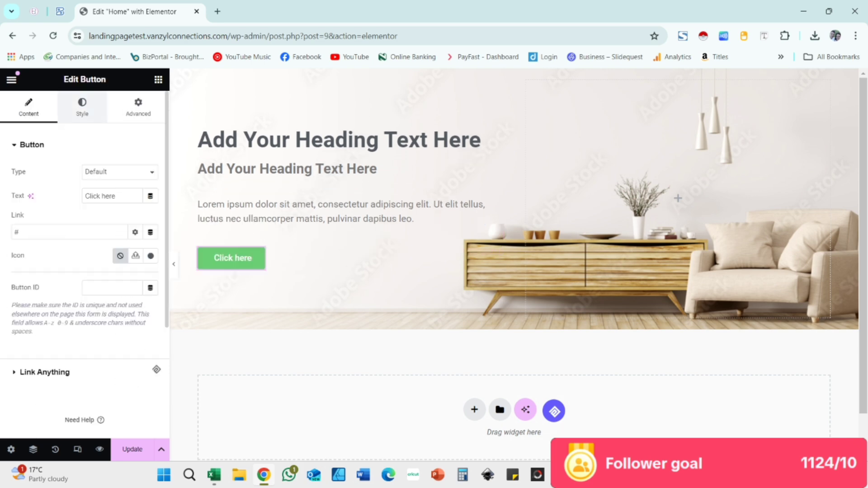
Set the button's background color to a muted beige that matches the furniture in the background image
{"action": "left_click", "coordinate": [81, 106]}
{"action": "left_click", "coordinate": [135, 314]}
{"action": "left_click", "coordinate": [150, 314]}
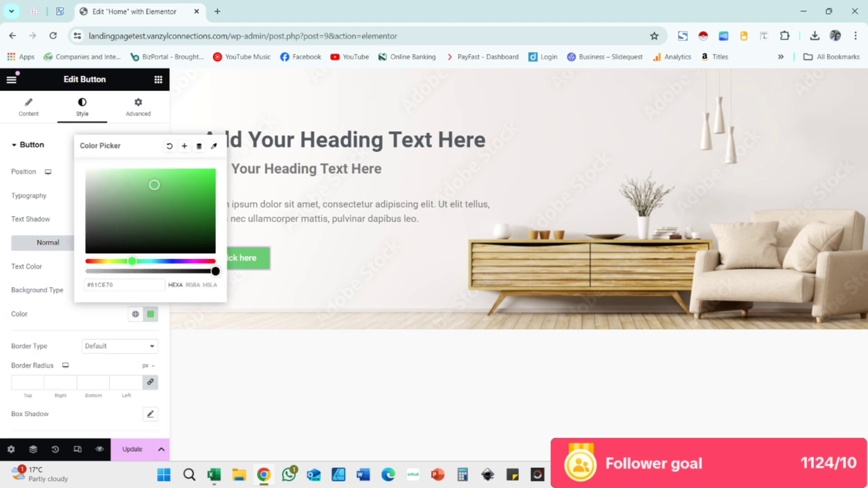
{"action": "left_click", "coordinate": [214, 145]}
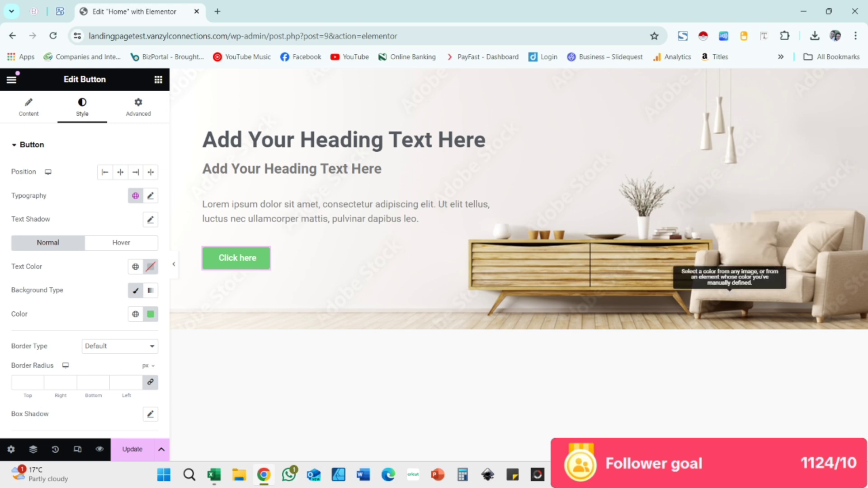
{"action": "left_click", "coordinate": [730, 292]}
{"action": "left_click", "coordinate": [150, 314]}
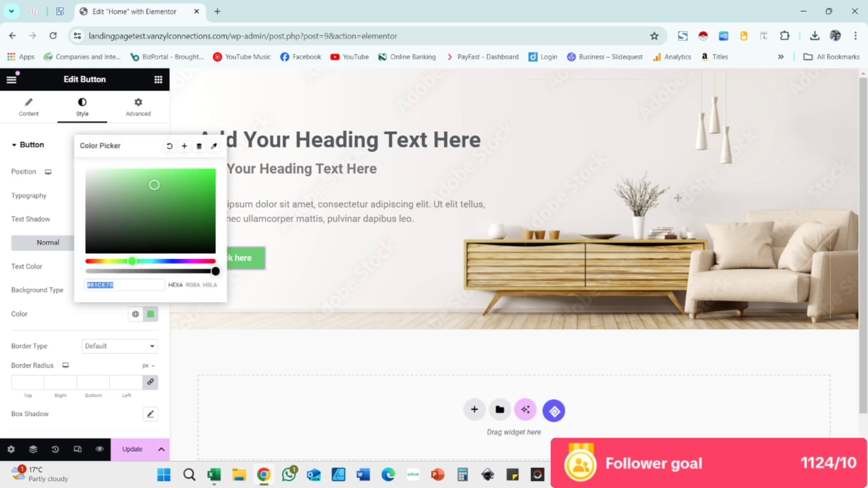
{"action": "type", "text": "#CEAC61"}
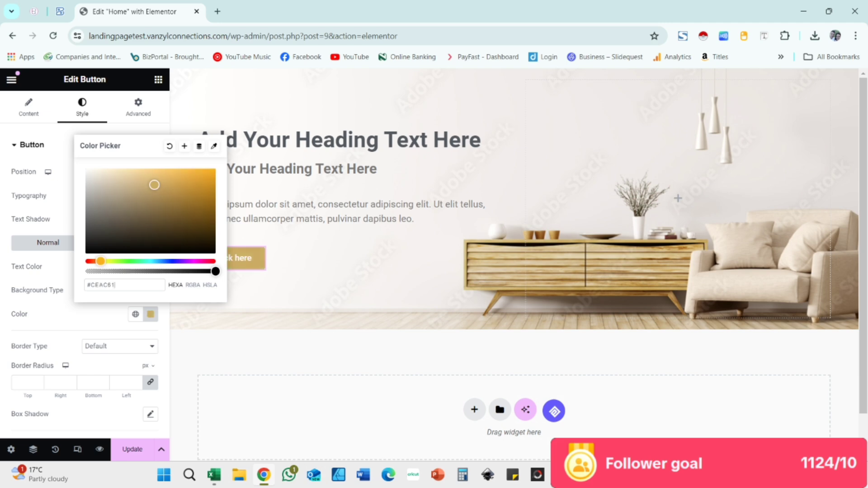
{"action": "type", "text": "#DBC9A1"}
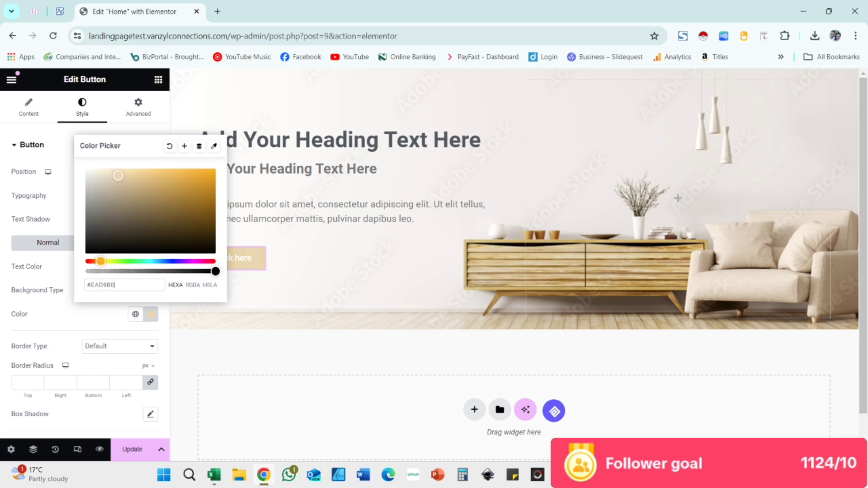
Set the button's position to right and return to its content settings
{"action": "left_click", "coordinate": [29, 107]}
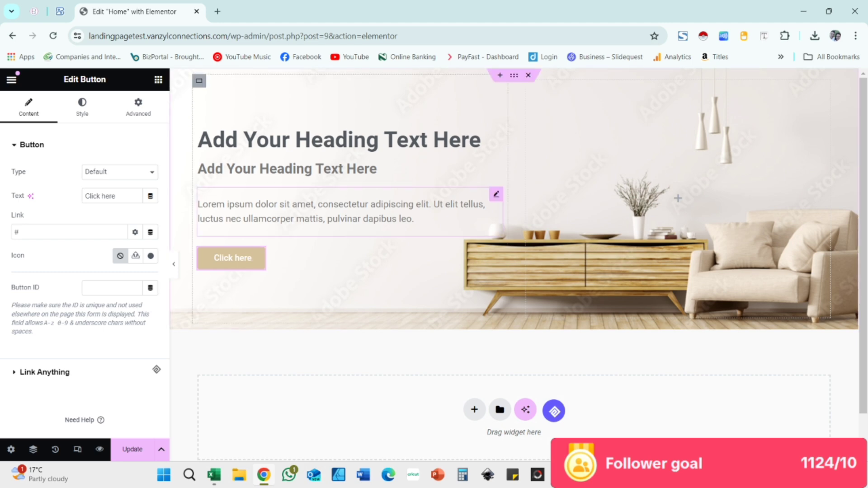
{"action": "left_click", "coordinate": [82, 107]}
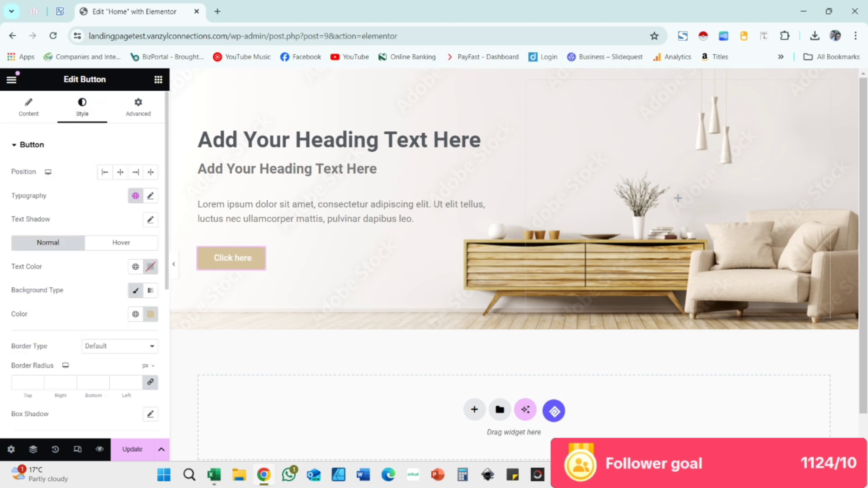
{"action": "left_click", "coordinate": [136, 172]}
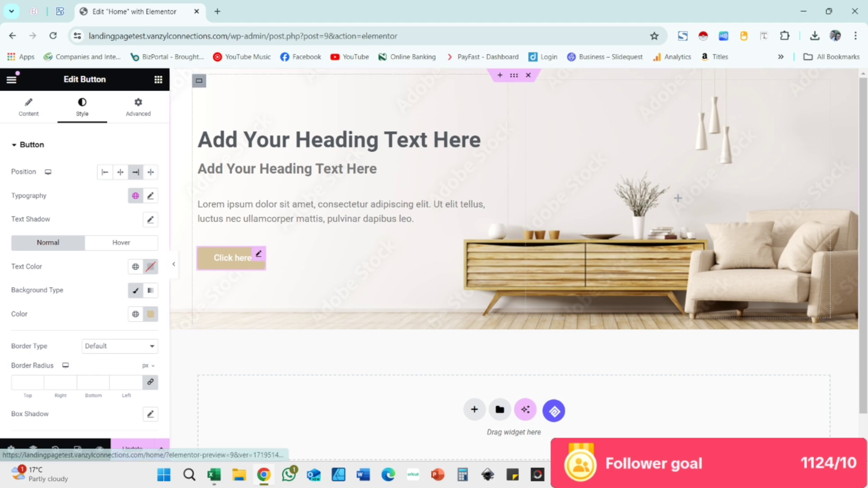
{"action": "left_click", "coordinate": [28, 107]}
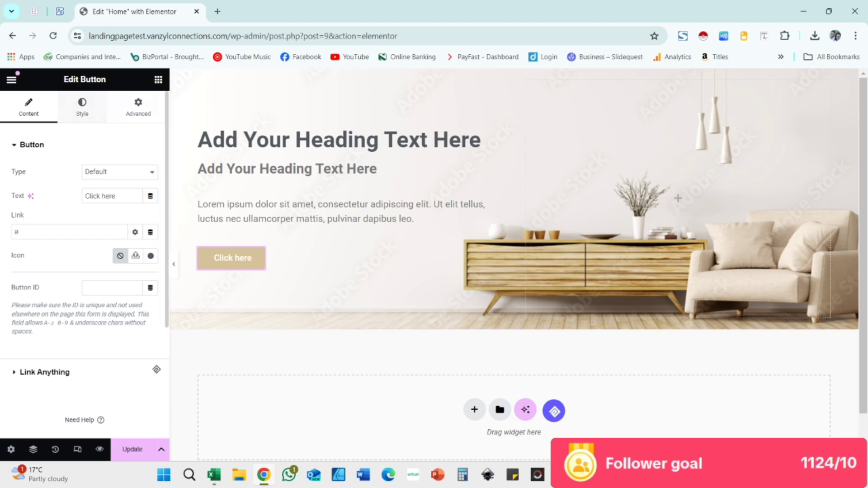
Find the MetForm widget and add it to the right inner container of the hero section
{"action": "left_click", "coordinate": [158, 79]}
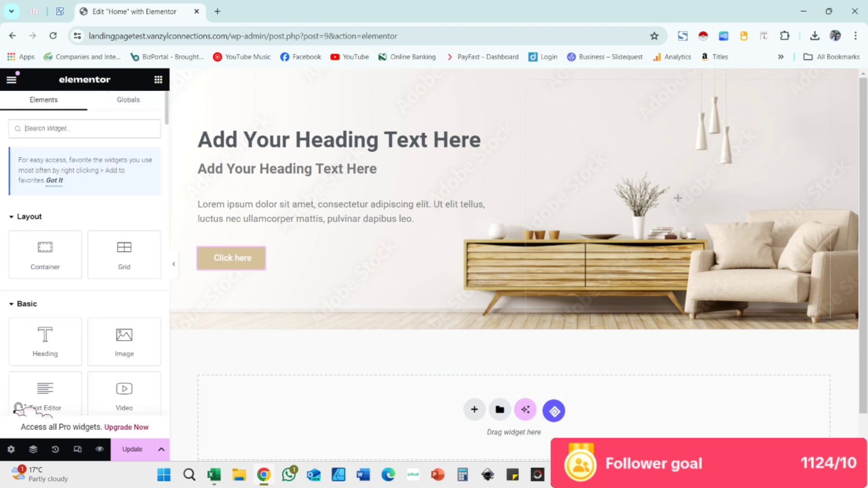
{"action": "type", "text": "met"}
{"action": "left_click_drag", "start_coordinate": [45, 221], "coordinate": [674, 233]}
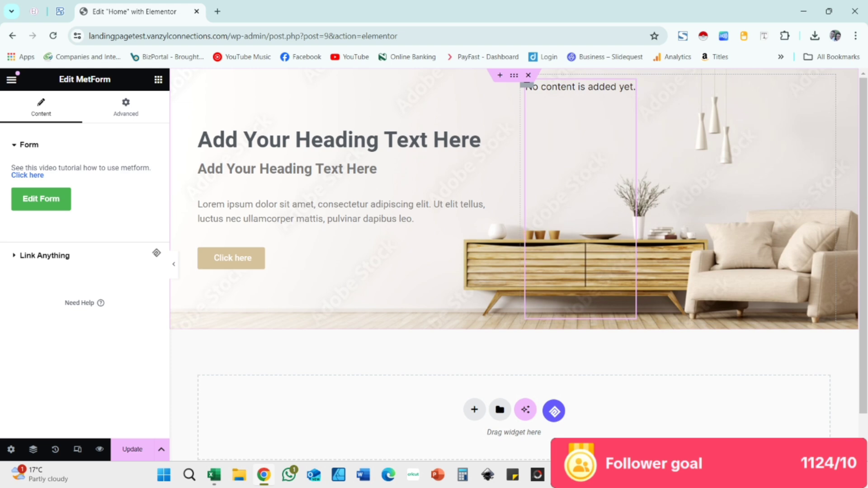
Create a new form for the MetForm widget from a simple contact form template, then update and close it
{"action": "left_click", "coordinate": [41, 199]}
{"action": "left_click", "coordinate": [450, 131]}
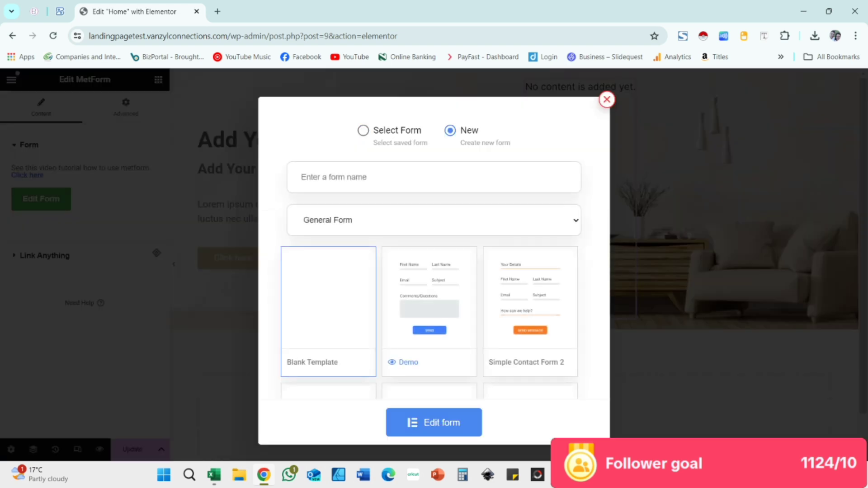
{"action": "scroll", "coordinate": [434, 271], "scroll_direction": "down", "scroll_amount": 1}
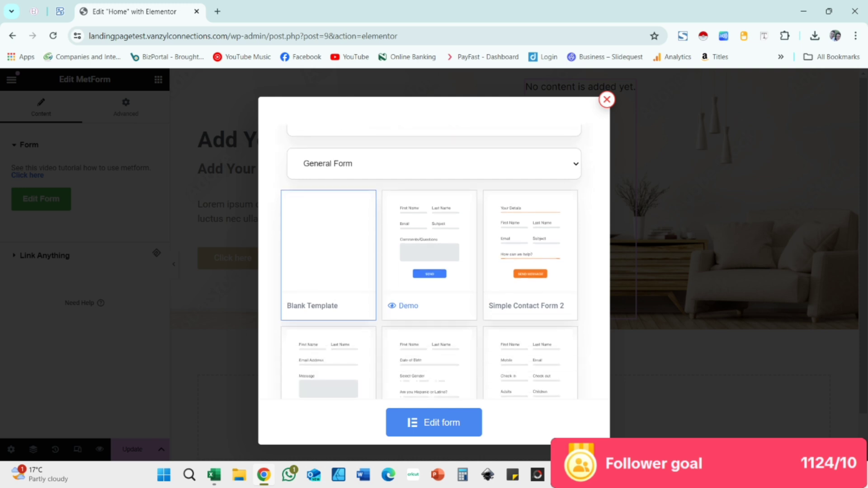
{"action": "scroll", "coordinate": [430, 244], "scroll_direction": "down", "scroll_amount": 1}
{"action": "left_click", "coordinate": [430, 226]}
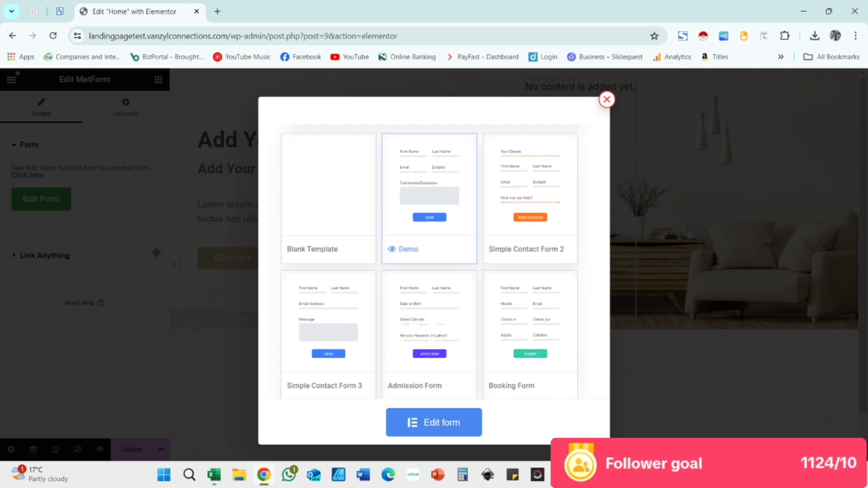
{"action": "left_click", "coordinate": [329, 332]}
{"action": "left_click", "coordinate": [435, 423]}
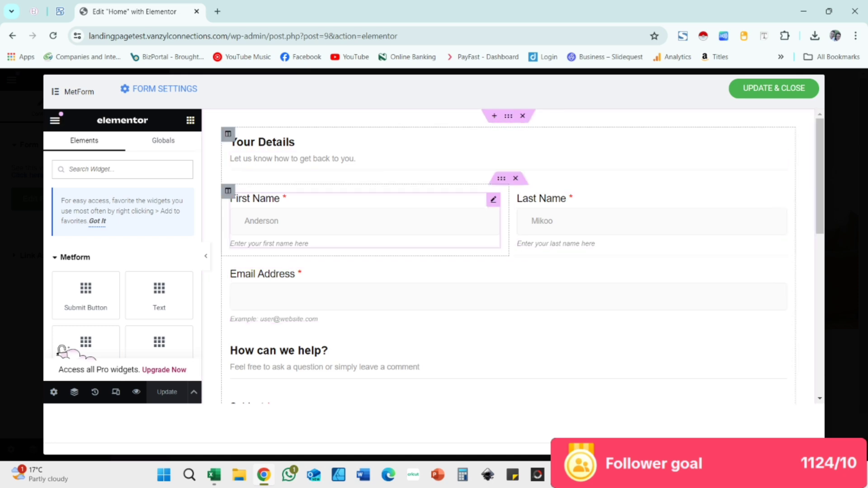
{"action": "left_click", "coordinate": [774, 88]}
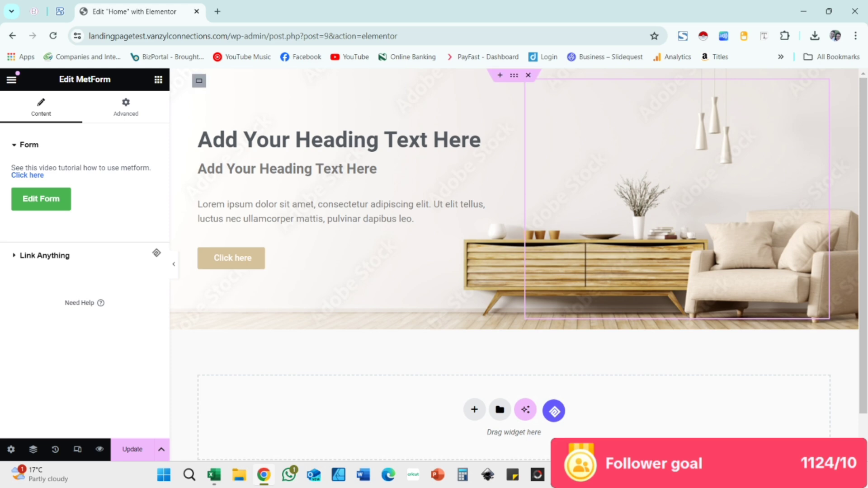
Delete the MetForm widget from the right inner container
{"action": "right_click", "coordinate": [607, 93]}
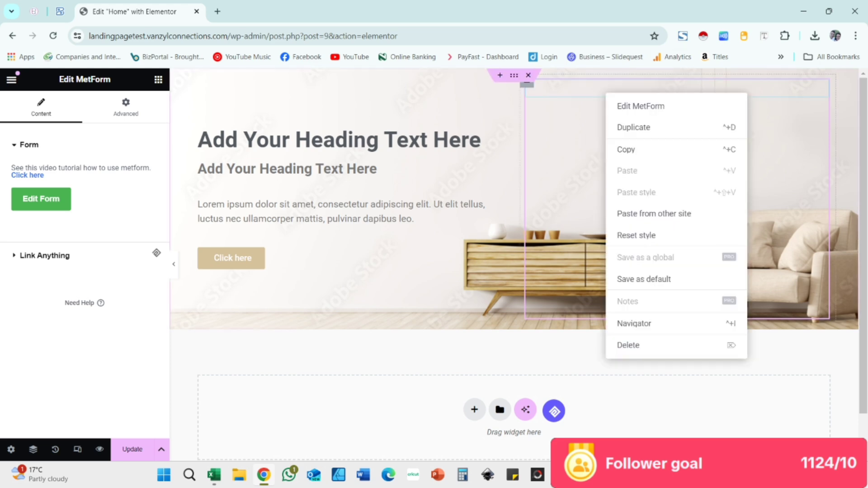
{"action": "left_click", "coordinate": [595, 86]}
{"action": "right_click", "coordinate": [595, 86]}
{"action": "left_click", "coordinate": [617, 339]}
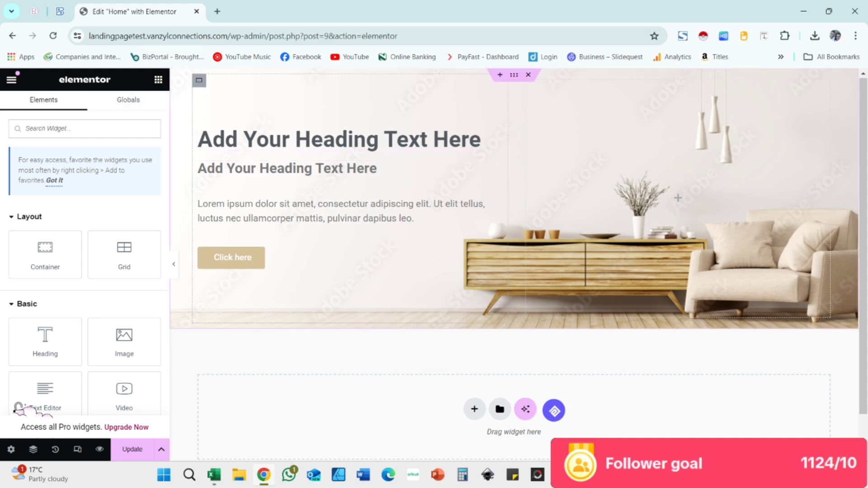
{"action": "scroll", "coordinate": [344, 189], "scroll_direction": "down", "scroll_amount": 1}
{"action": "scroll", "coordinate": [344, 189], "scroll_direction": "up", "scroll_amount": 1}
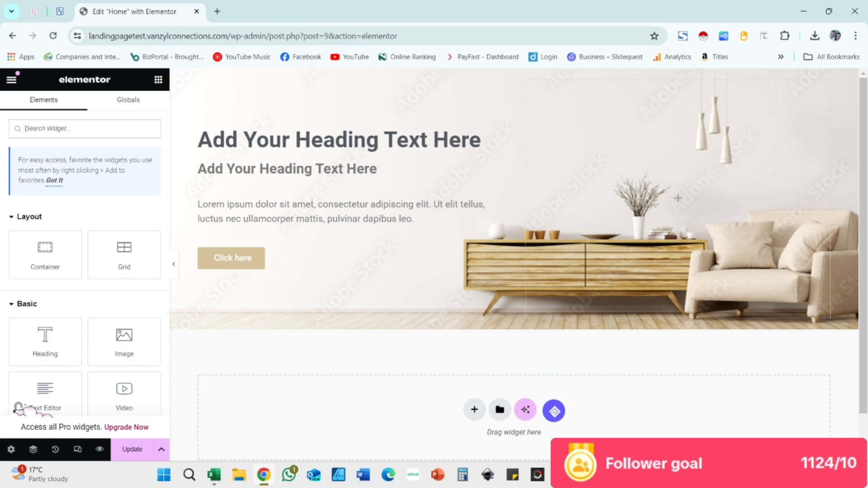
{"action": "scroll", "coordinate": [514, 253], "scroll_direction": "down", "scroll_amount": 1}
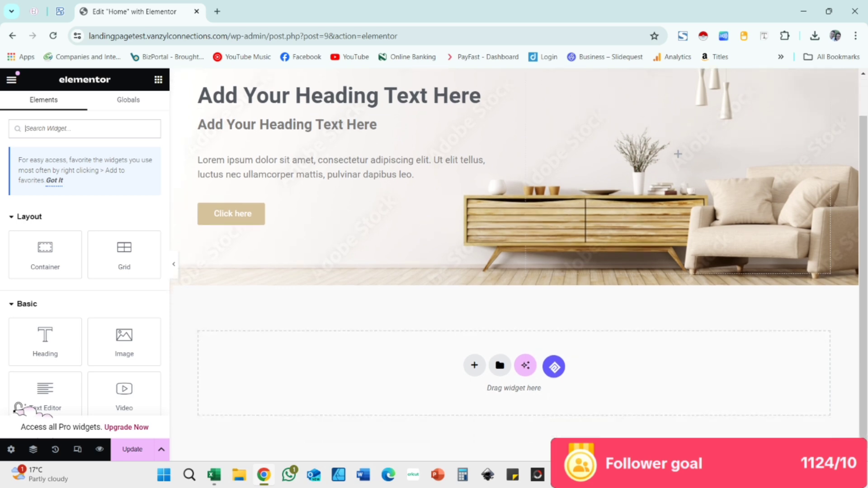
{"action": "scroll", "coordinate": [515, 254], "scroll_direction": "up", "scroll_amount": 1}
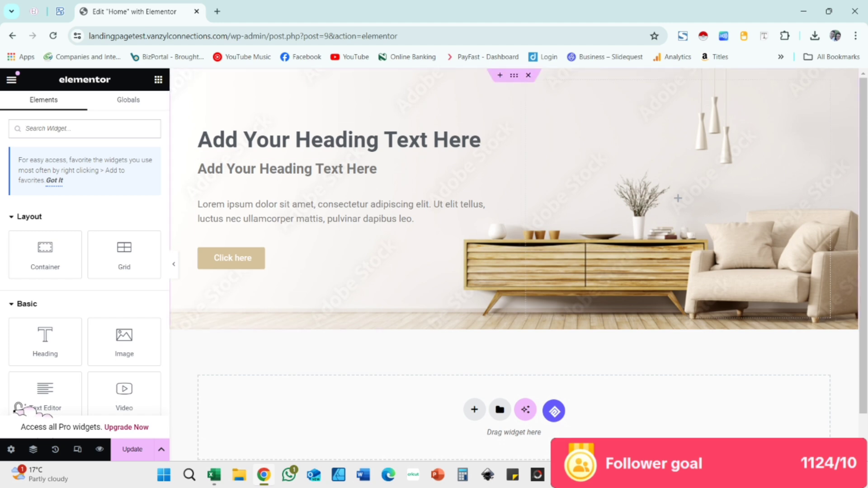
Add a new flexbox container with two equal columns below the hero section
{"action": "scroll", "coordinate": [514, 254], "scroll_direction": "down", "scroll_amount": 1}
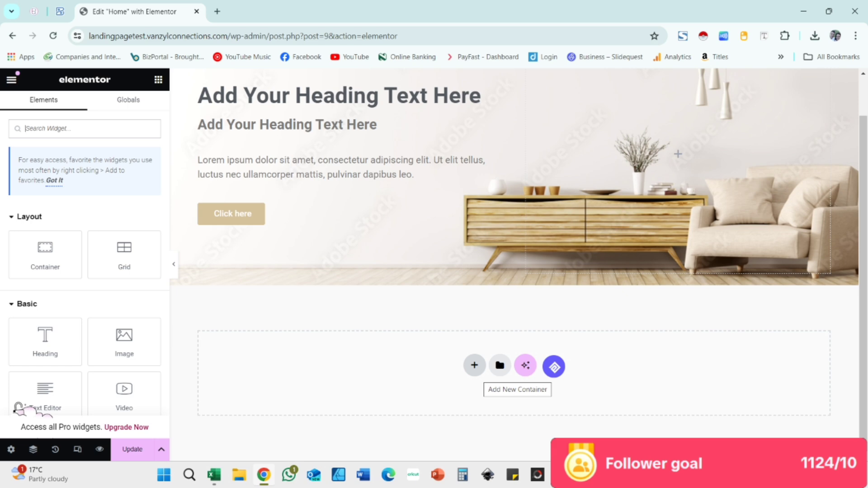
{"action": "left_click", "coordinate": [475, 366]}
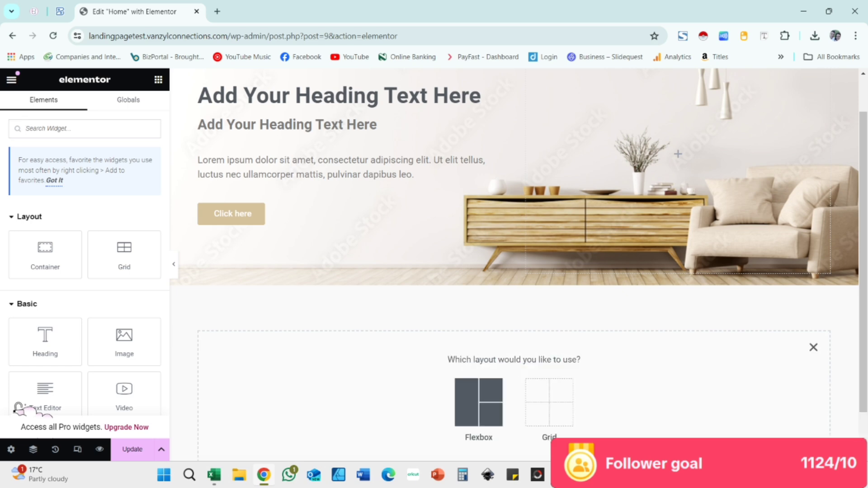
{"action": "left_click", "coordinate": [479, 403]}
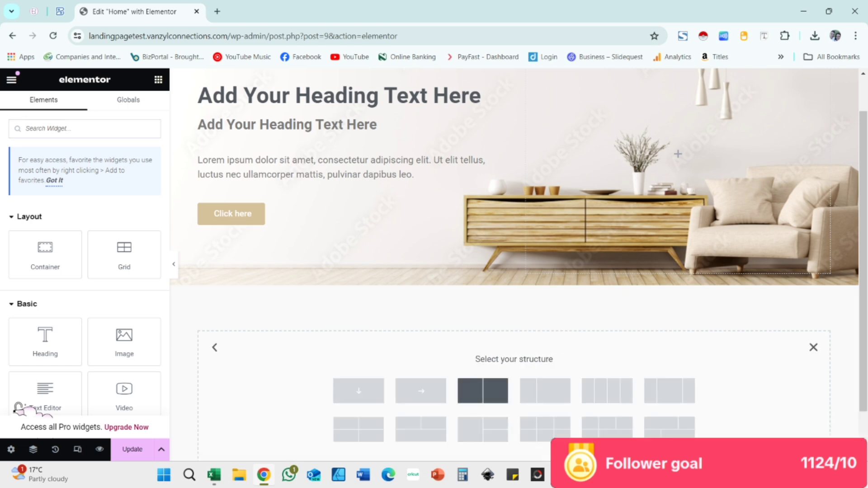
{"action": "left_click", "coordinate": [483, 391]}
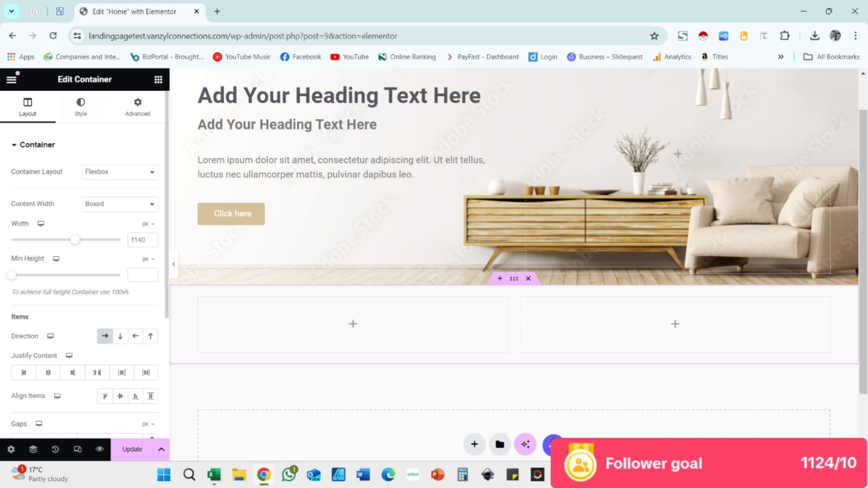
Add an Image widget to the left column of the new container and return to the basic widgets
{"action": "left_click", "coordinate": [159, 79]}
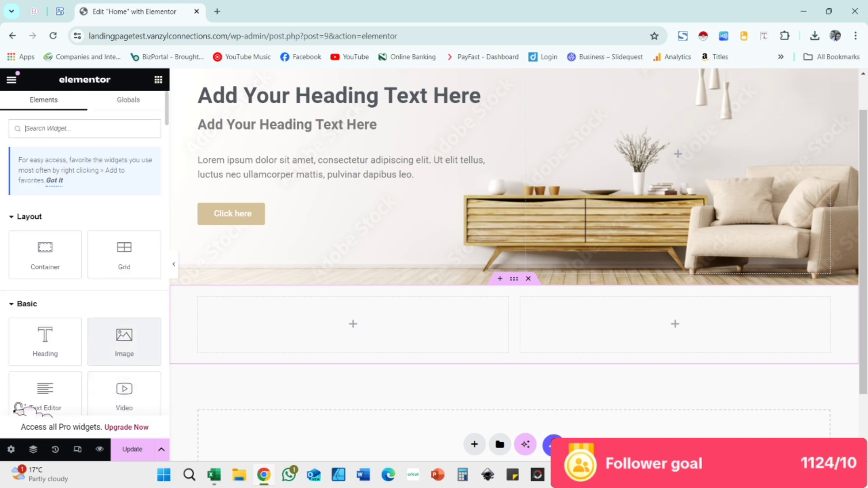
{"action": "left_click_drag", "start_coordinate": [125, 341], "coordinate": [299, 334]}
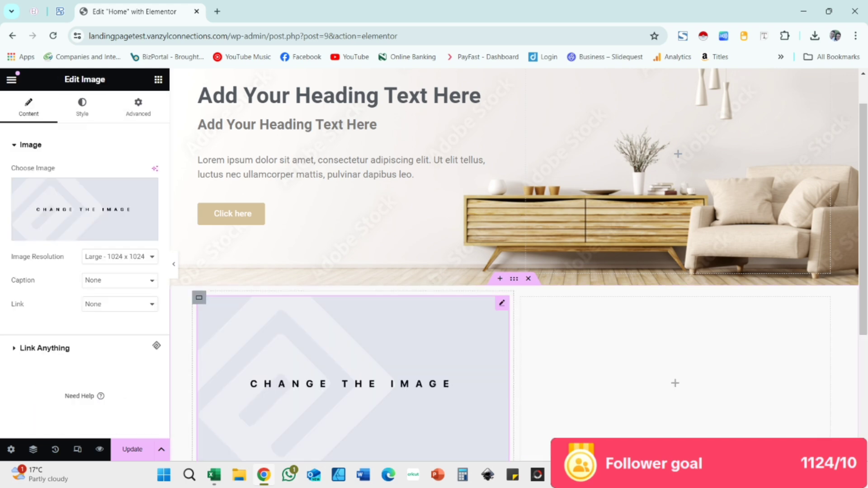
{"action": "left_click", "coordinate": [158, 79]}
{"action": "scroll", "coordinate": [84, 271], "scroll_direction": "down", "scroll_amount": 2}
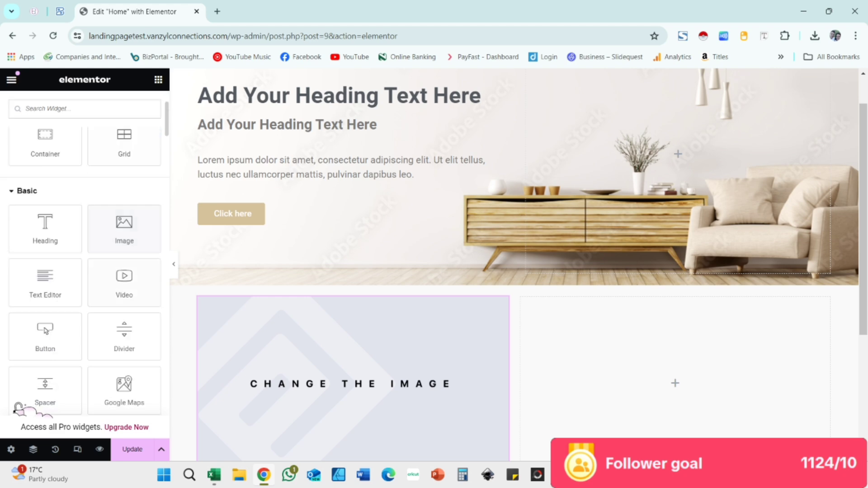
Add a Heading widget to the empty right column, apply the dark slate global text color and reduce its font size
{"action": "scroll", "coordinate": [515, 265], "scroll_direction": "down", "scroll_amount": 1}
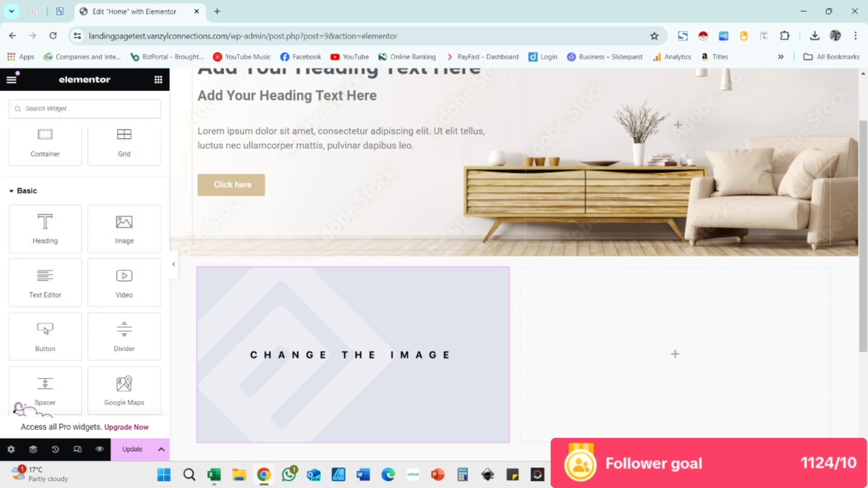
{"action": "scroll", "coordinate": [515, 265], "scroll_direction": "down", "scroll_amount": 3}
{"action": "left_click_drag", "start_coordinate": [45, 229], "coordinate": [633, 253]}
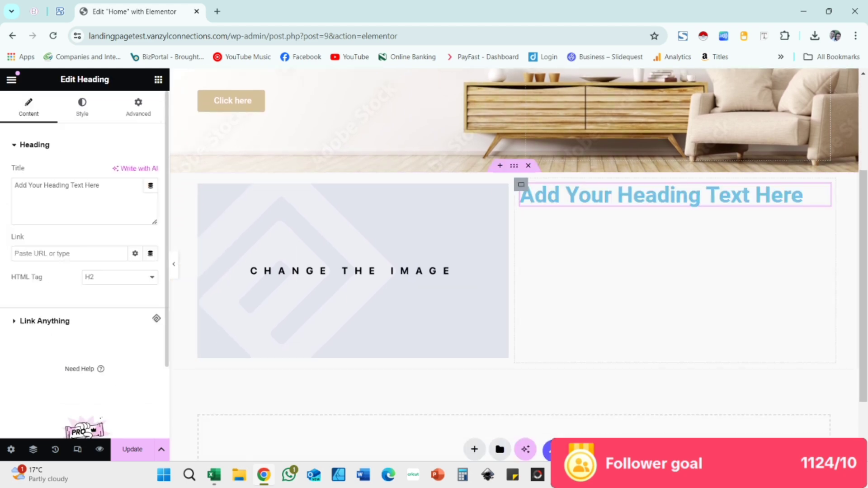
{"action": "left_click", "coordinate": [82, 107]}
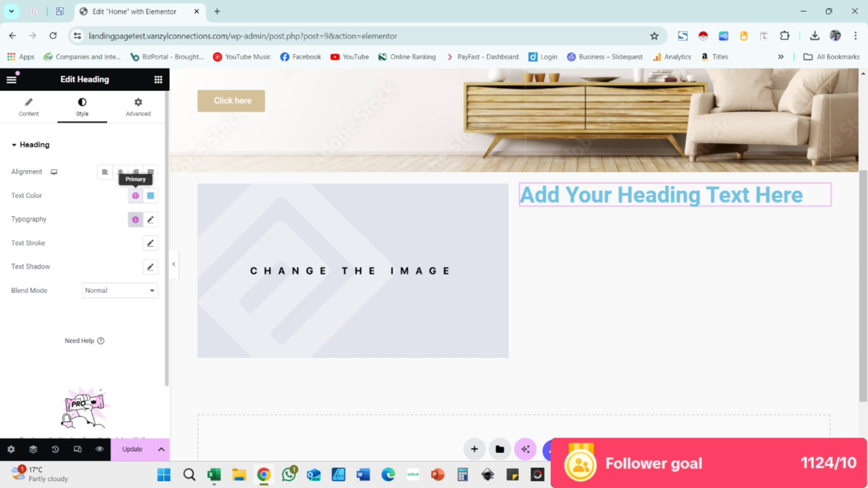
{"action": "left_click", "coordinate": [135, 196]}
{"action": "left_click", "coordinate": [50, 251]}
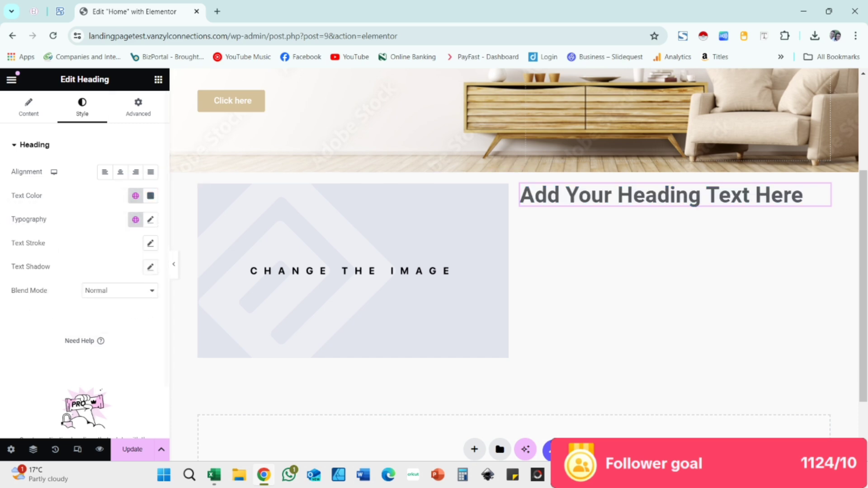
{"action": "left_click", "coordinate": [151, 219]}
{"action": "left_click_drag", "start_coordinate": [20, 307], "coordinate": [33, 308]}
Insert a Spacer widget above the heading in the right column and set its space to 0 px
{"action": "left_click", "coordinate": [158, 79]}
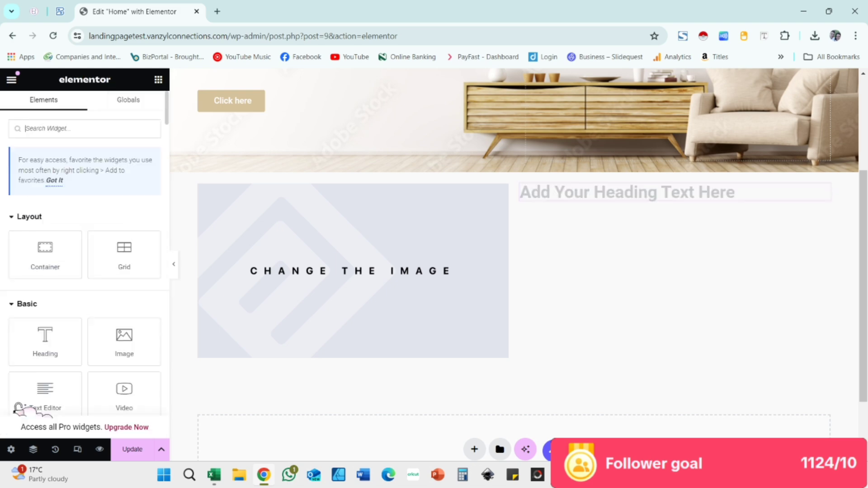
{"action": "scroll", "coordinate": [104, 344], "scroll_direction": "down", "scroll_amount": 2}
{"action": "left_click_drag", "start_coordinate": [18, 408], "coordinate": [541, 190]}
{"action": "left_click_drag", "start_coordinate": [21, 184], "coordinate": [11, 184]}
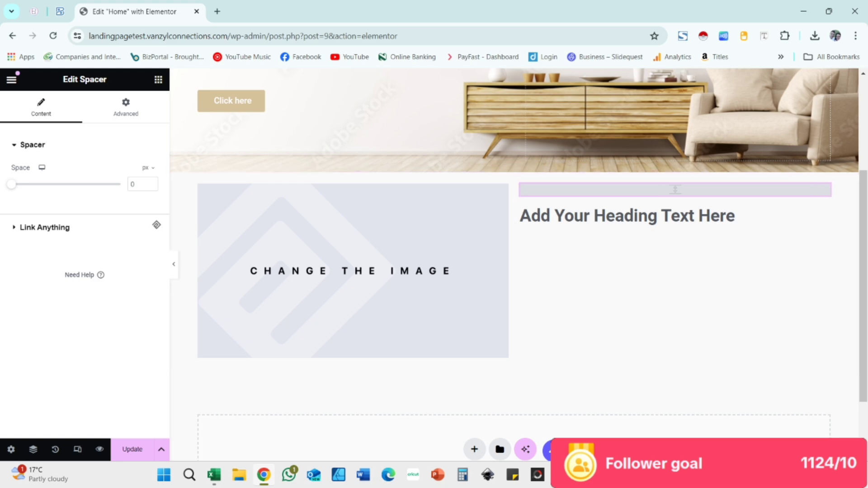
Add a second Heading widget below the first, with the medium grey global text color and a 22 px font size
{"action": "left_click", "coordinate": [158, 79]}
{"action": "left_click_drag", "start_coordinate": [45, 342], "coordinate": [584, 227]}
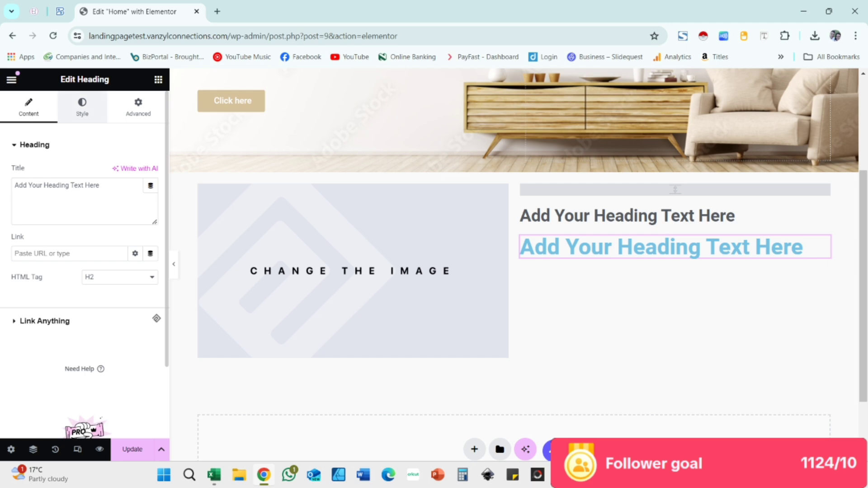
{"action": "left_click", "coordinate": [82, 108]}
{"action": "left_click", "coordinate": [135, 196]}
{"action": "left_click", "coordinate": [40, 269]}
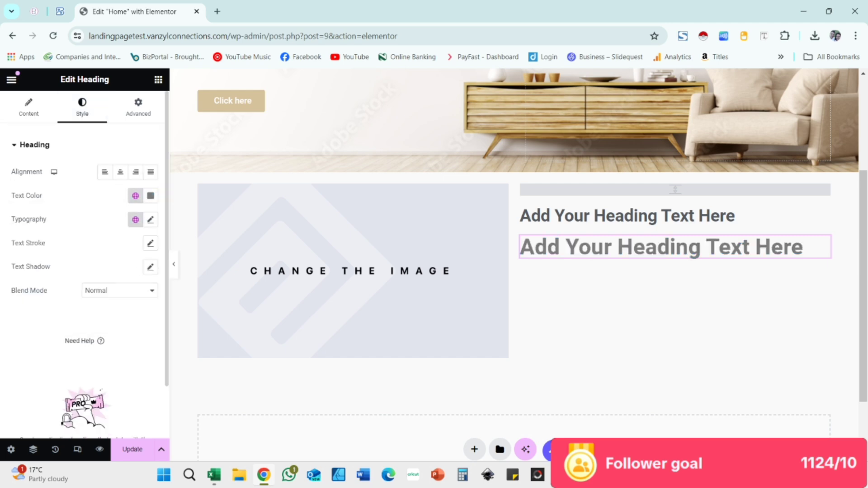
{"action": "left_click", "coordinate": [151, 220]}
{"action": "left_click_drag", "start_coordinate": [20, 308], "coordinate": [29, 308]}
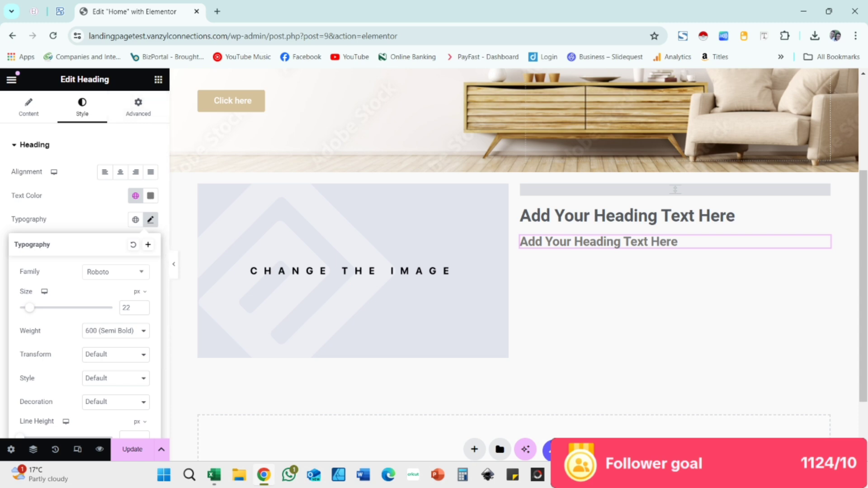
Add a Text Editor widget below the second heading and duplicate its Lorem ipsum paragraph within it
{"action": "left_click", "coordinate": [158, 79]}
{"action": "left_click_drag", "start_coordinate": [45, 339], "coordinate": [569, 242]}
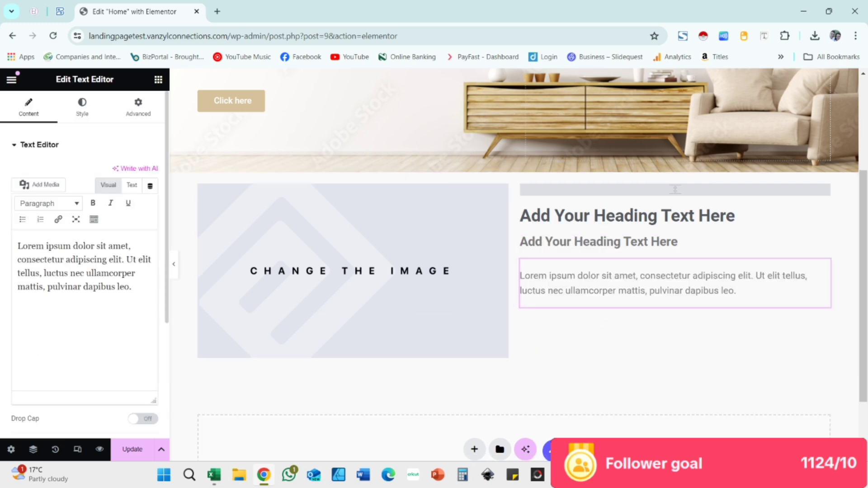
{"action": "left_click_drag", "start_coordinate": [132, 288], "coordinate": [18, 247]}
{"action": "key", "text": "ctrl+c"}
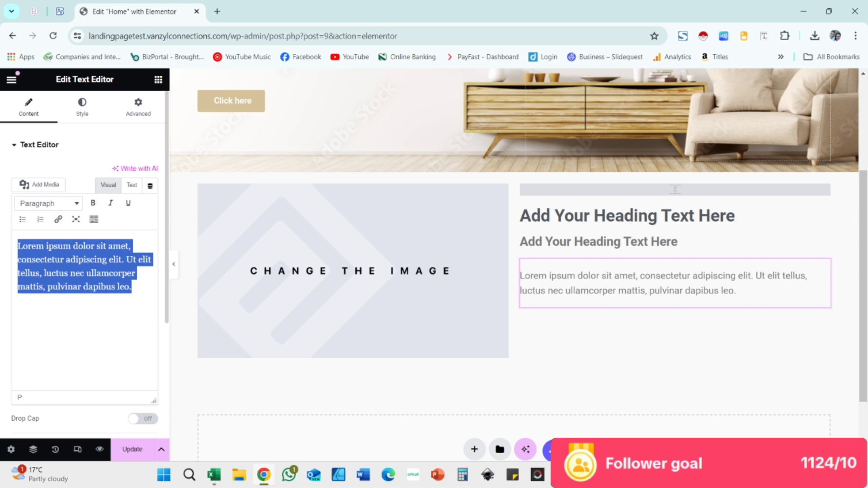
{"action": "left_click", "coordinate": [132, 288]}
{"action": "key", "text": "Return"}
{"action": "key", "text": "ctrl+v"}
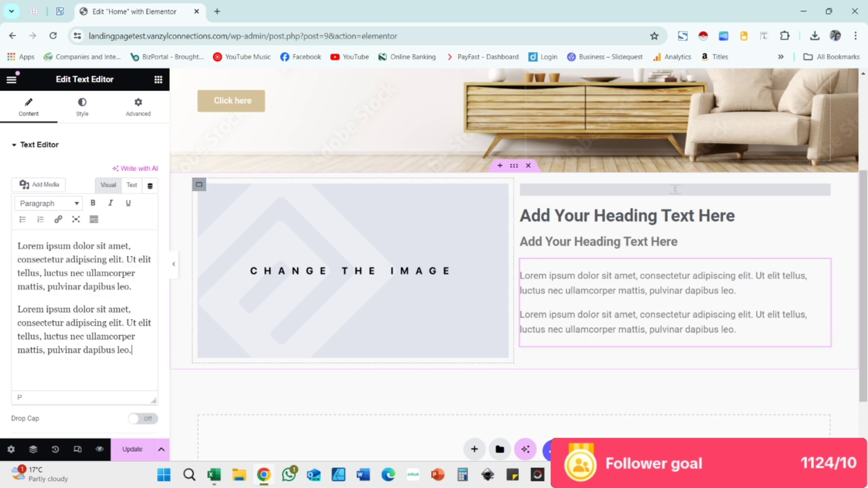
Search StockPack's Pixabay provider for "furniture" to find a picture for the left column's Image widget
{"action": "left_click", "coordinate": [353, 271]}
{"action": "left_click", "coordinate": [85, 209]}
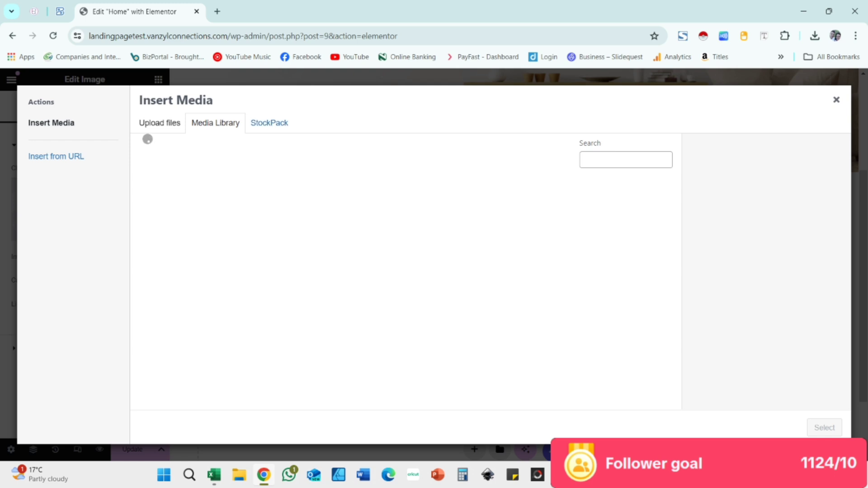
{"action": "left_click", "coordinate": [270, 123]}
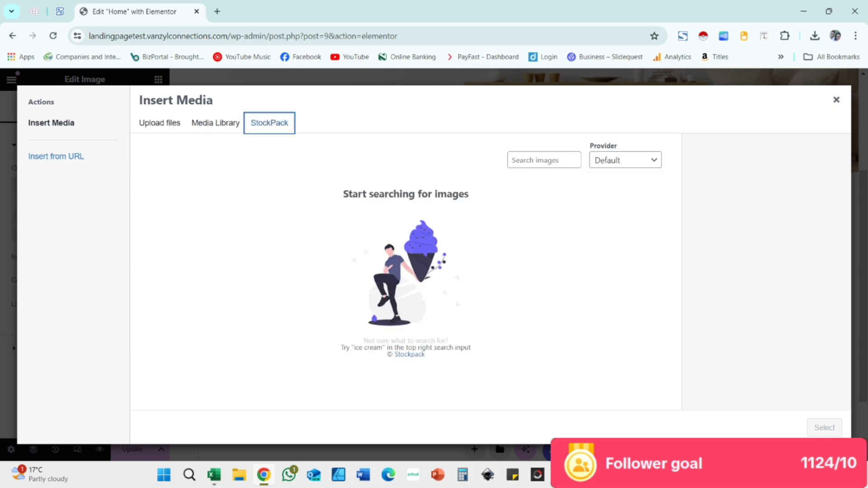
{"action": "left_click", "coordinate": [626, 160]}
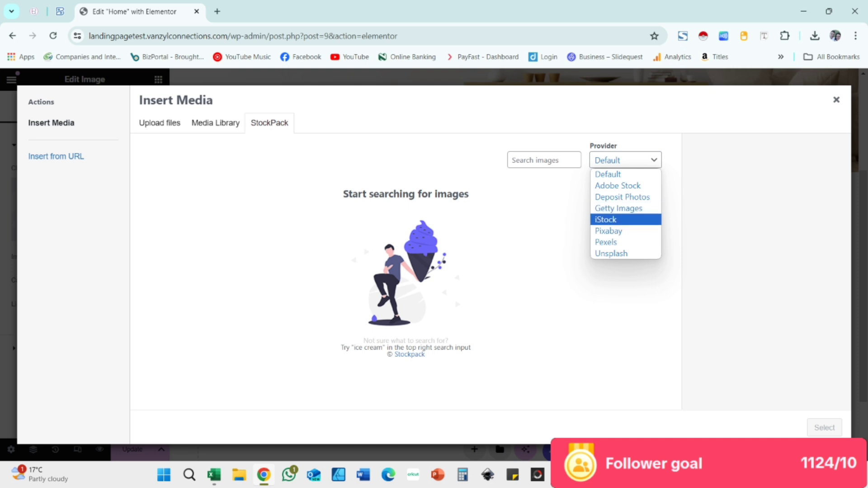
{"action": "left_click", "coordinate": [626, 231]}
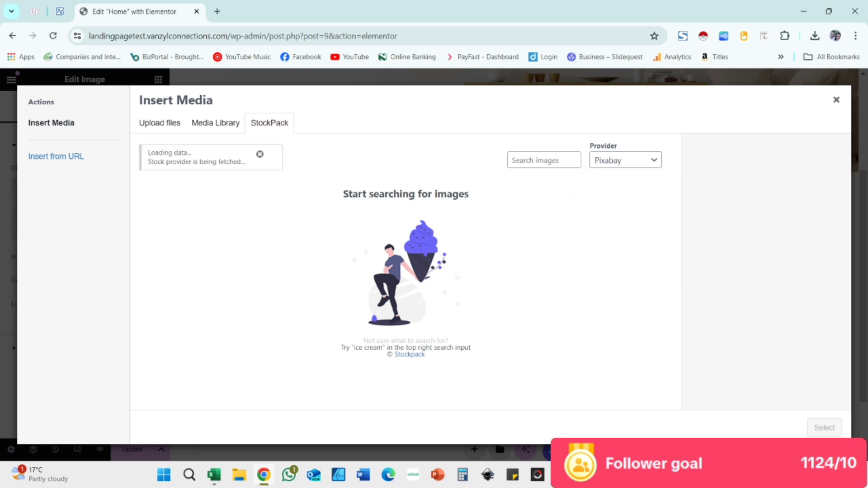
{"action": "left_click", "coordinate": [545, 160]}
{"action": "type", "text": "furniture"}
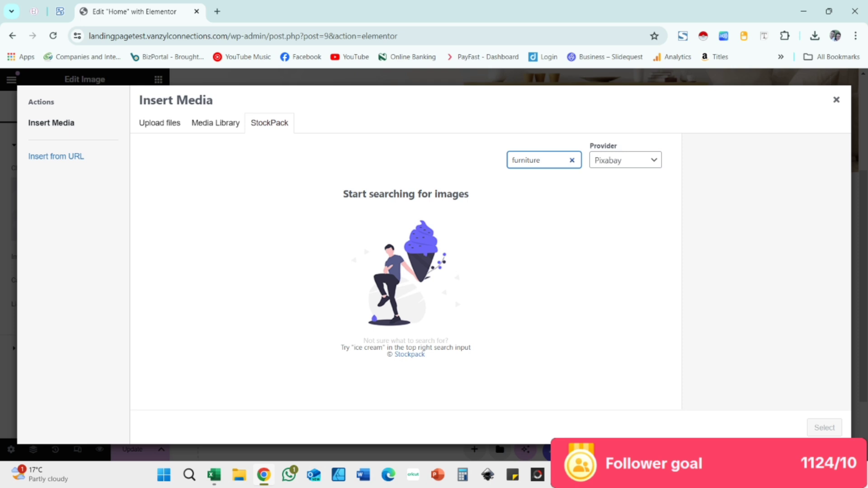
{"action": "key", "text": "Return"}
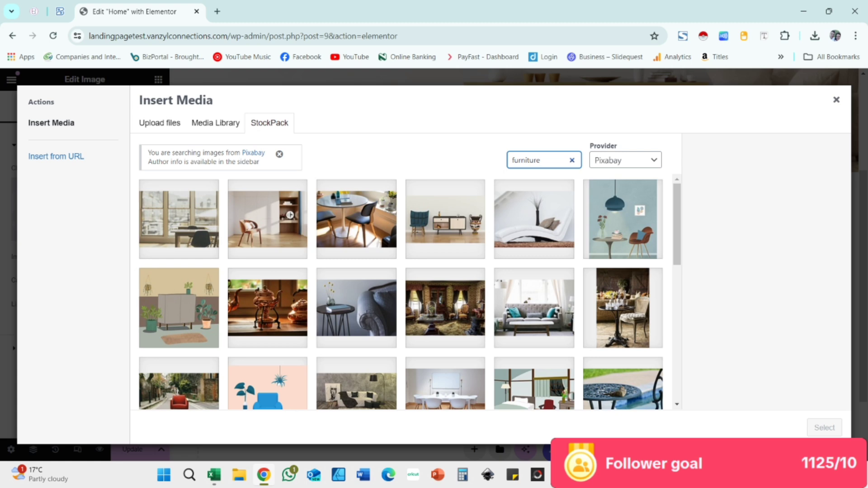
Download the photo of the wooden chair beside the shelves, accepting the Pixabay terms, and insert it into the Image widget
{"action": "left_click", "coordinate": [268, 219]}
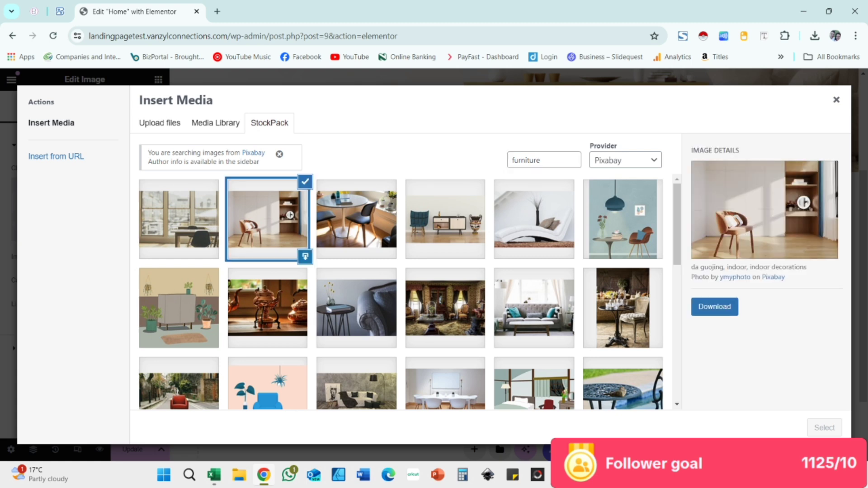
{"action": "left_click", "coordinate": [714, 307]}
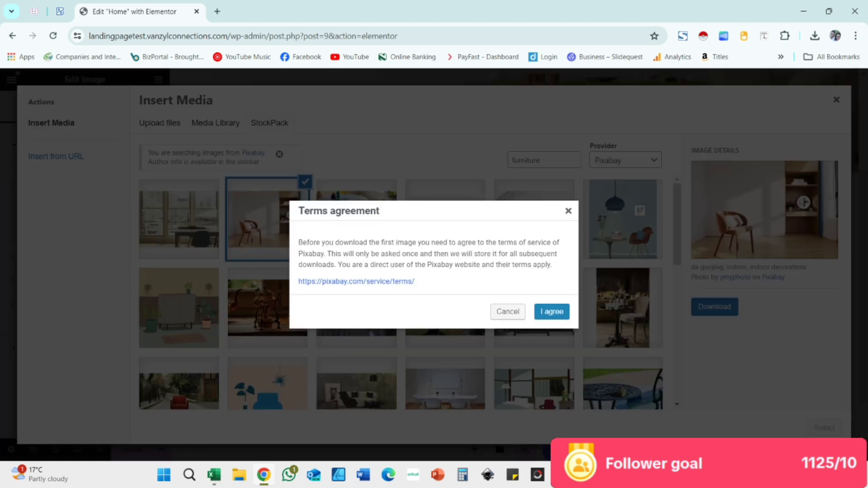
{"action": "left_click", "coordinate": [552, 311]}
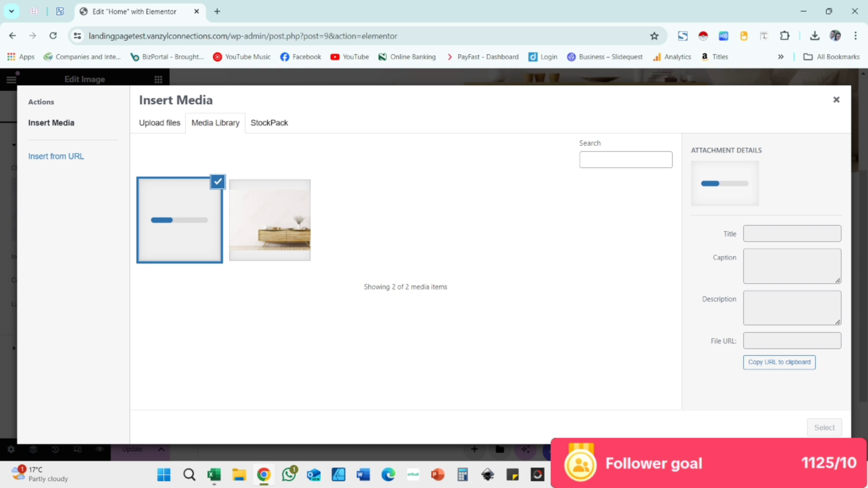
{"action": "left_click", "coordinate": [825, 428]}
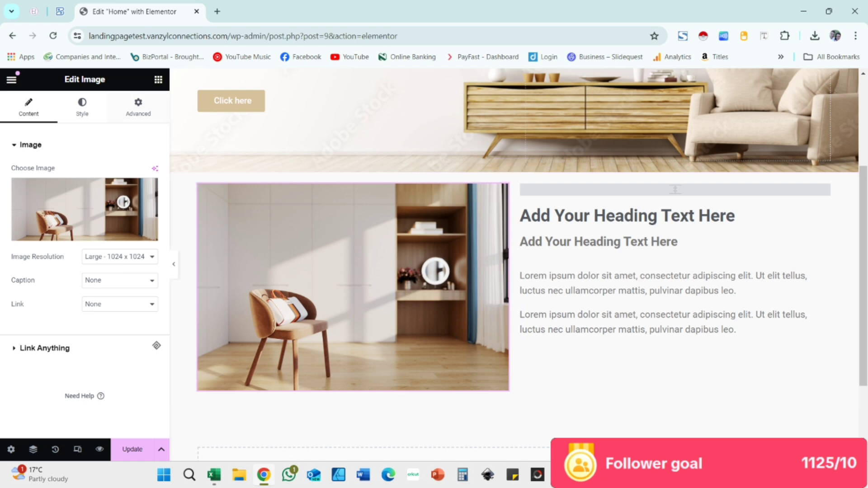
Add a Button widget below the text in the right column and stretch it to the full column width
{"action": "left_click", "coordinate": [158, 80]}
{"action": "scroll", "coordinate": [123, 335], "scroll_direction": "down", "scroll_amount": 3}
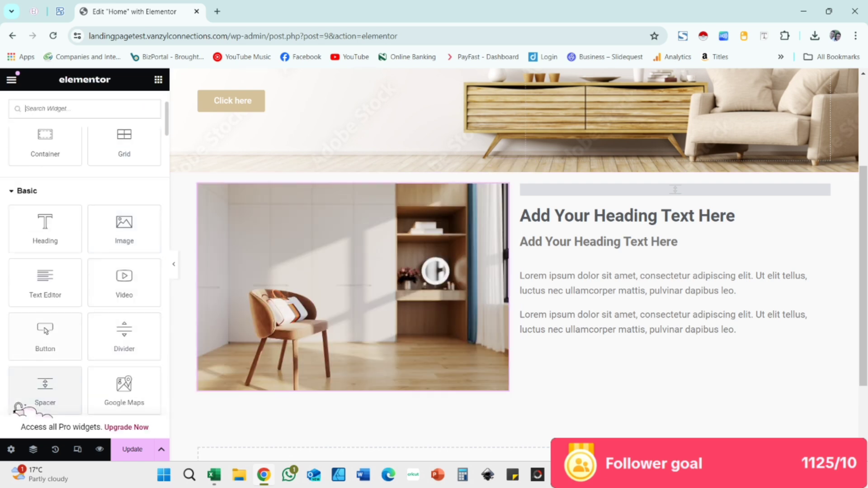
{"action": "left_click_drag", "start_coordinate": [45, 337], "coordinate": [597, 356]}
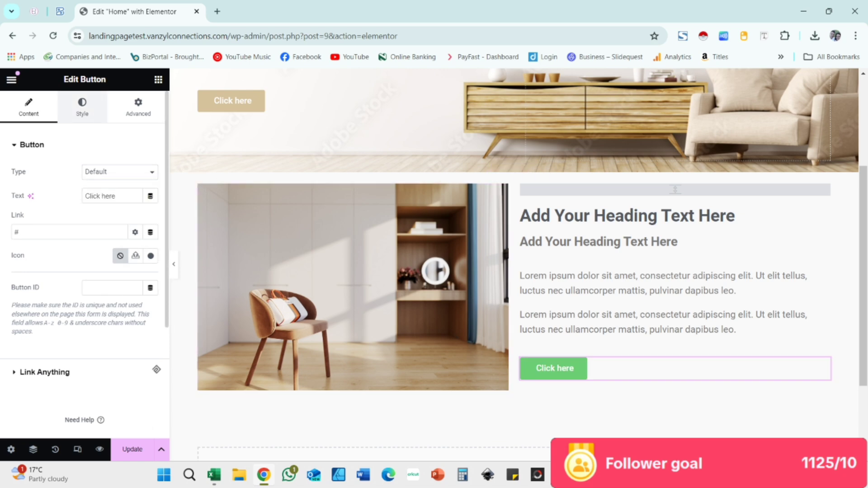
{"action": "left_click", "coordinate": [82, 107]}
{"action": "left_click", "coordinate": [121, 172]}
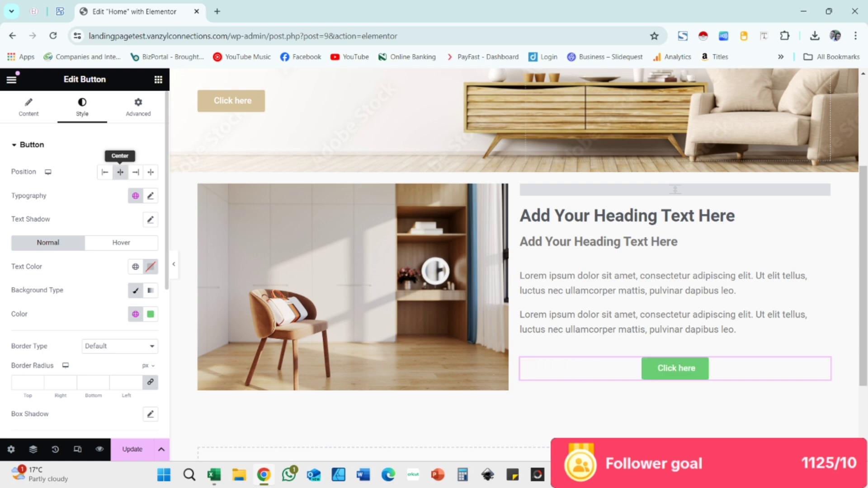
{"action": "left_click", "coordinate": [150, 172]}
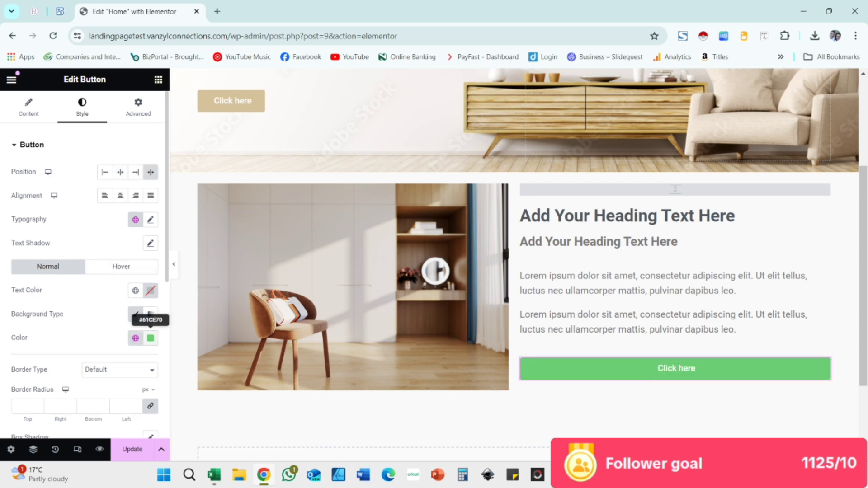
Set the new button's background to the beige sampled from the hero section's button
{"action": "left_click", "coordinate": [150, 338]}
{"action": "left_click", "coordinate": [135, 338]}
{"action": "left_click", "coordinate": [151, 339]}
{"action": "left_click", "coordinate": [151, 339]}
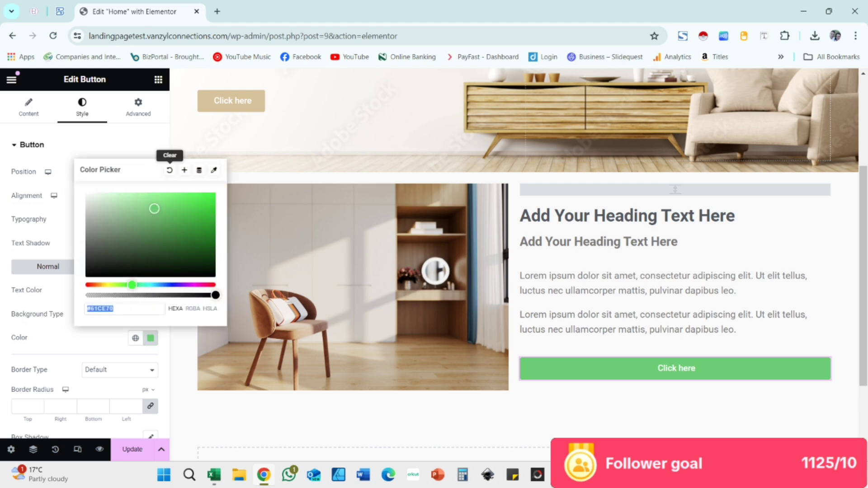
{"action": "left_click", "coordinate": [214, 171]}
{"action": "left_click", "coordinate": [233, 154]}
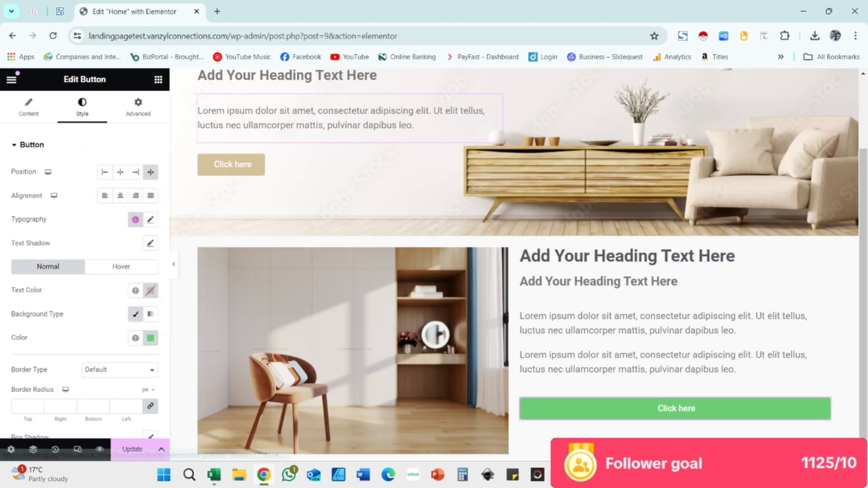
{"action": "left_click", "coordinate": [214, 170]}
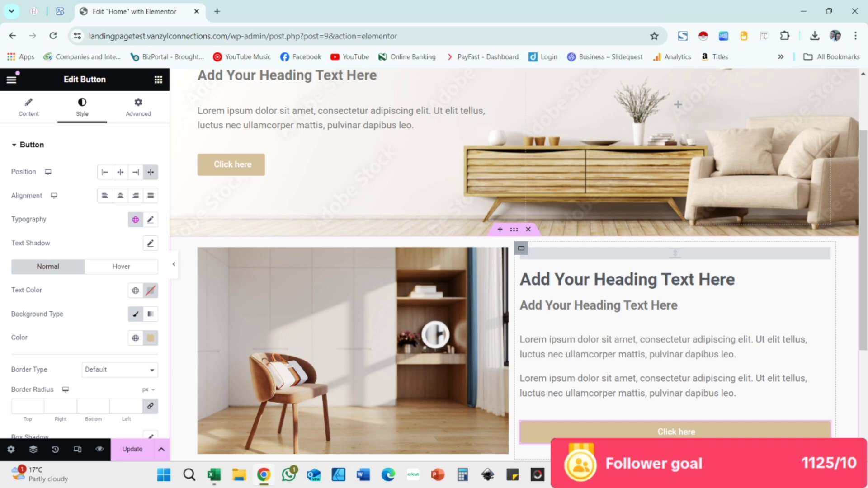
Set the minimum height of the image-and-text container to 283 px and update the page
{"action": "scroll", "coordinate": [519, 264], "scroll_direction": "down", "scroll_amount": 3}
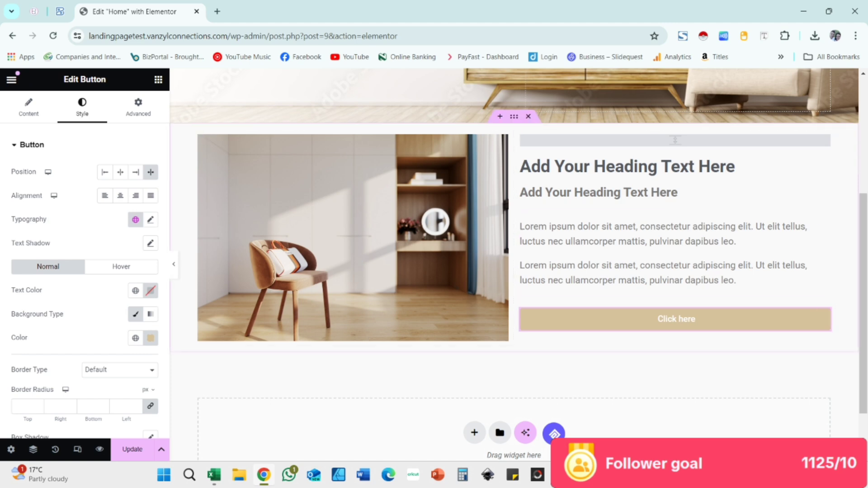
{"action": "left_click", "coordinate": [515, 116]}
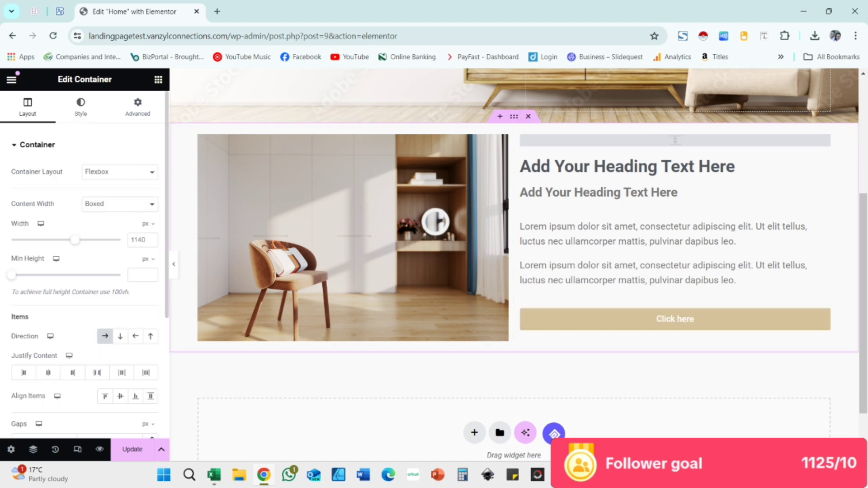
{"action": "left_click_drag", "start_coordinate": [11, 275], "coordinate": [33, 275]}
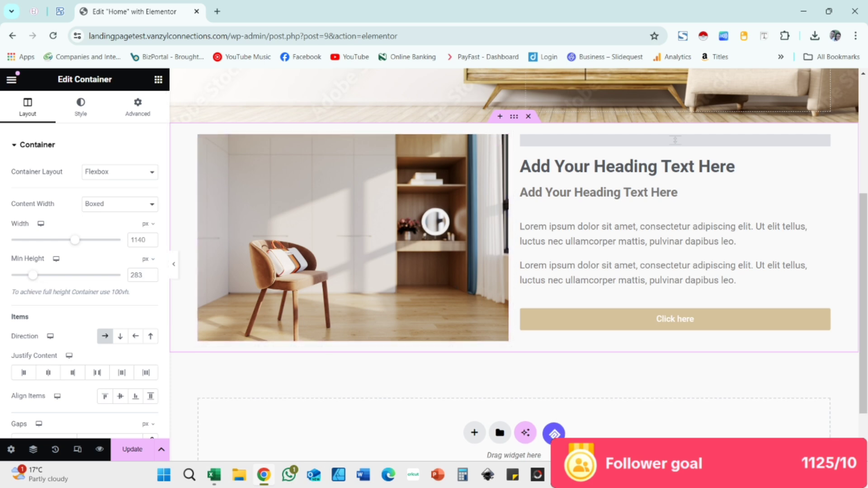
{"action": "left_click", "coordinate": [132, 450]}
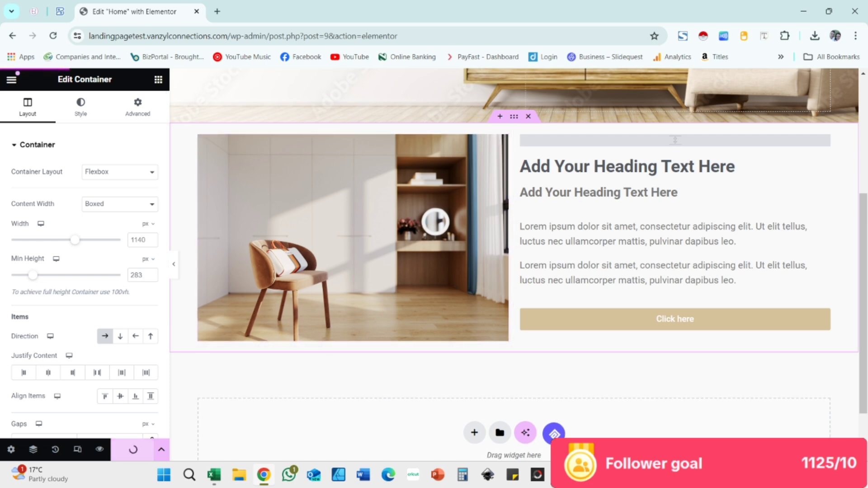
Change the main heading beside the chair photo to "Get to know us"
{"action": "scroll", "coordinate": [588, 317], "scroll_direction": "up", "scroll_amount": 5}
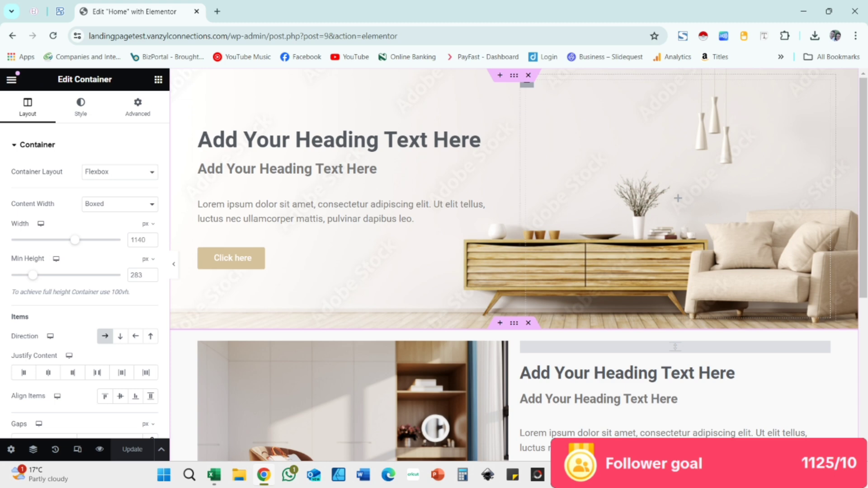
{"action": "scroll", "coordinate": [678, 271], "scroll_direction": "down", "scroll_amount": 3}
{"action": "left_click", "coordinate": [742, 260]}
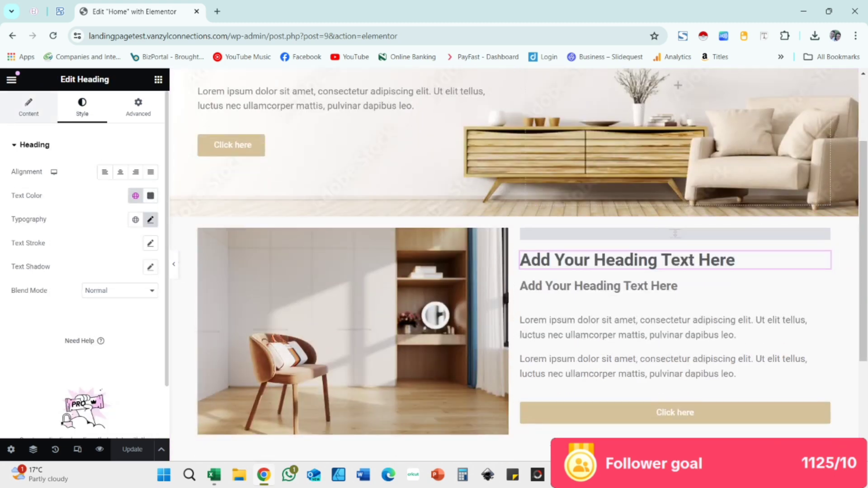
{"action": "left_click", "coordinate": [29, 107]}
{"action": "key", "text": "super"}
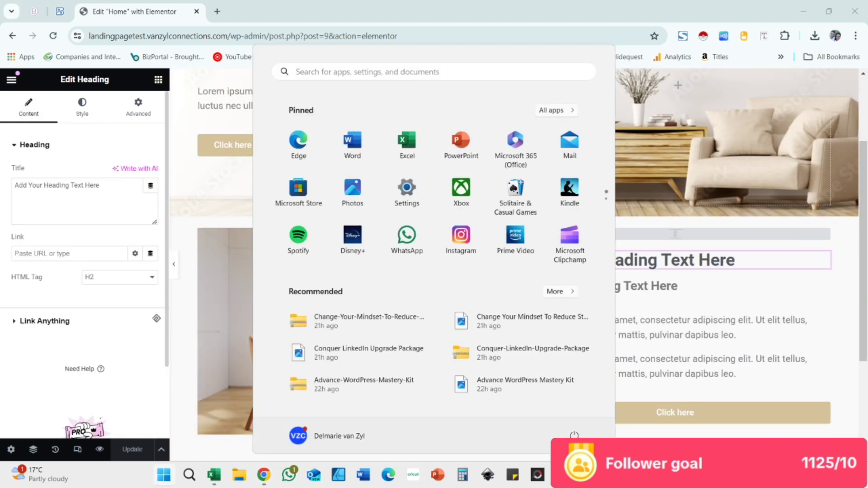
{"action": "key", "text": "Escape"}
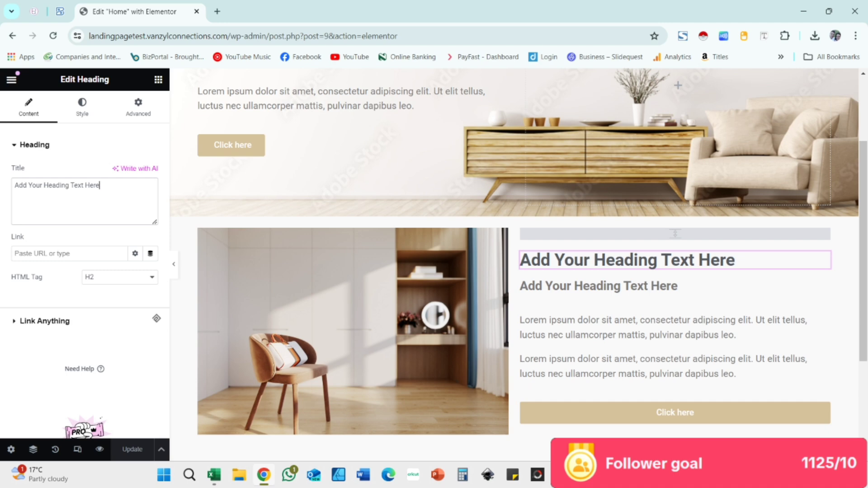
{"action": "key", "text": "ctrl+a"}
{"action": "key", "text": "BackSpace"}
{"action": "type", "text": "Get"}
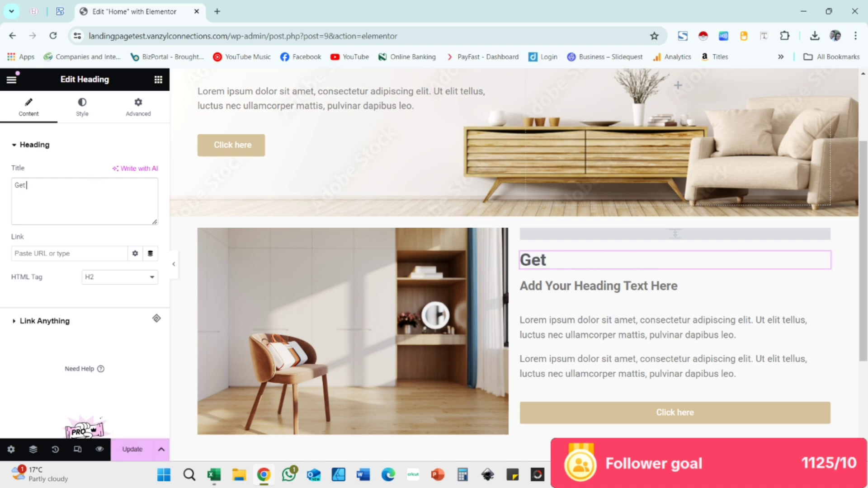
{"action": "type", "text": " to know"}
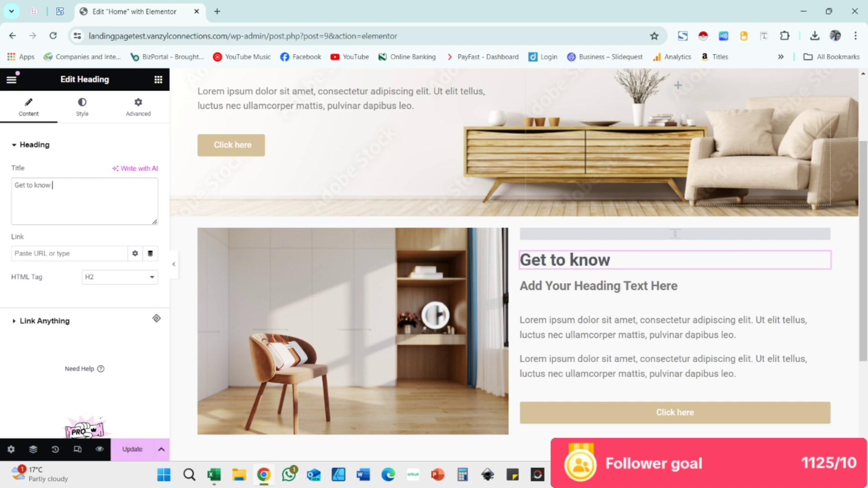
{"action": "type", "text": "us"}
Set the font size of the "Get to know us" heading to 49 px
{"action": "left_click", "coordinate": [82, 108]}
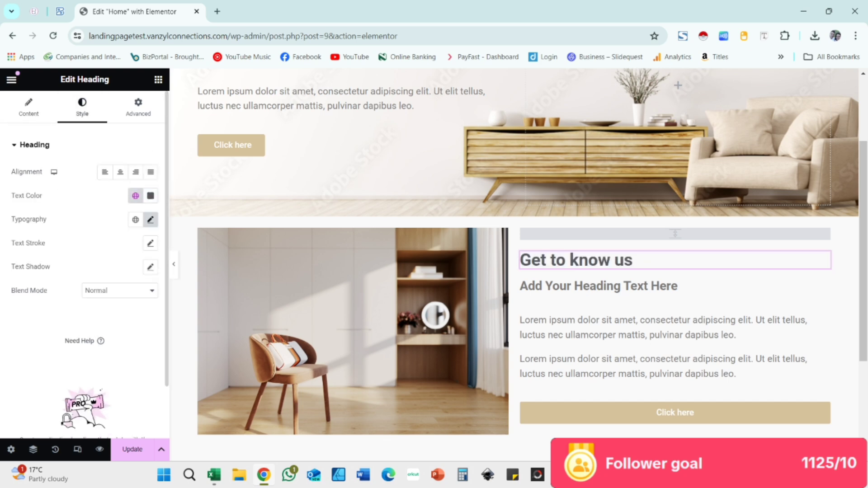
{"action": "left_click", "coordinate": [150, 220]}
{"action": "left_click_drag", "start_coordinate": [34, 308], "coordinate": [42, 308]}
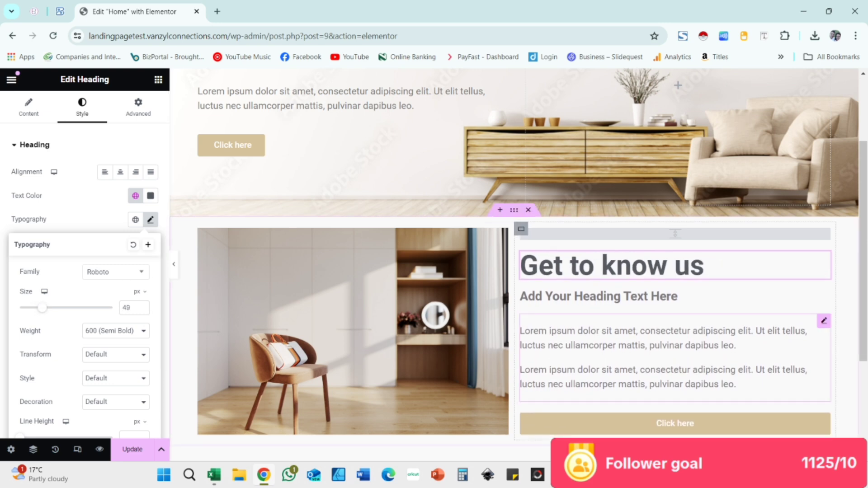
{"action": "scroll", "coordinate": [634, 272], "scroll_direction": "down", "scroll_amount": 3}
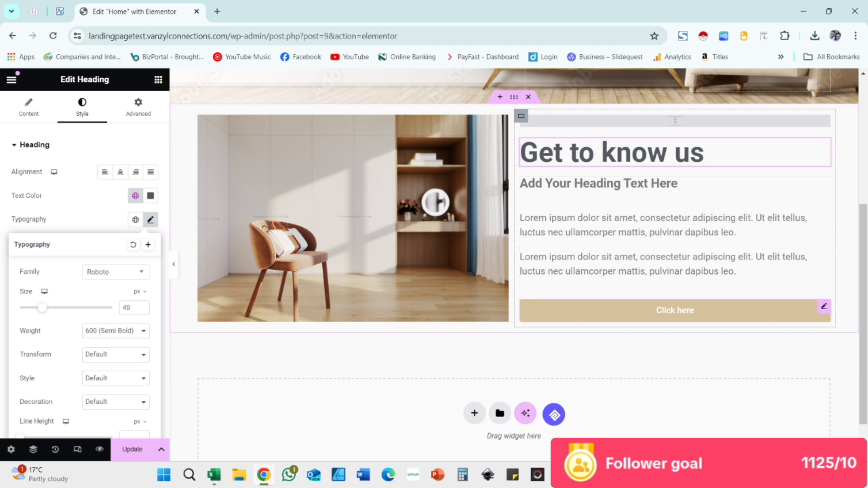
{"action": "left_click", "coordinate": [652, 356]}
{"action": "scroll", "coordinate": [652, 355], "scroll_direction": "down", "scroll_amount": 1}
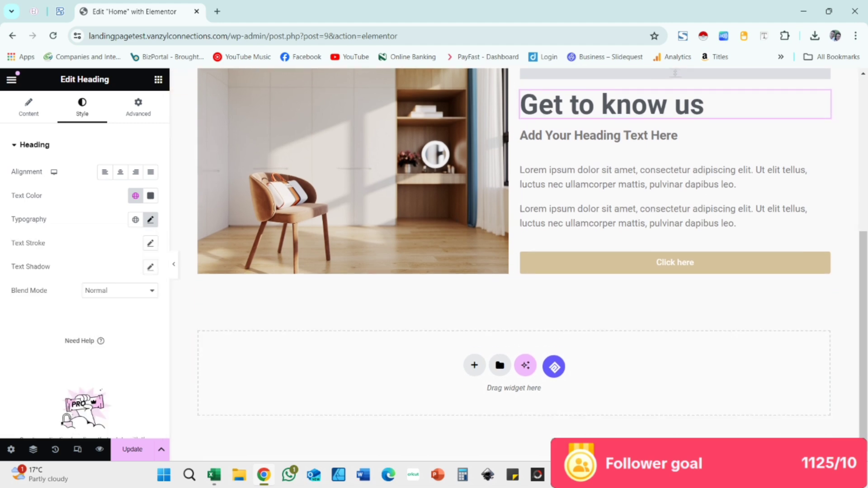
Open the image chooser for the hero container's background and search StockPack's Pixabay provider for "furniture"
{"action": "scroll", "coordinate": [678, 198], "scroll_direction": "up", "scroll_amount": 6}
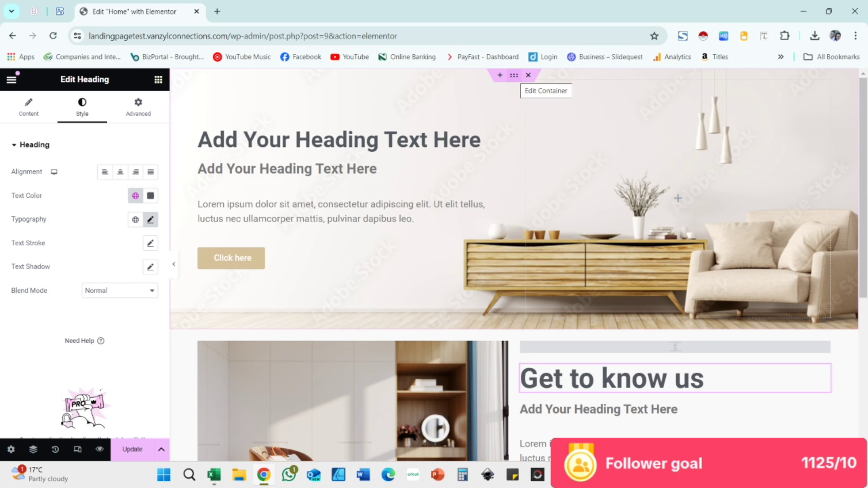
{"action": "left_click", "coordinate": [514, 75]}
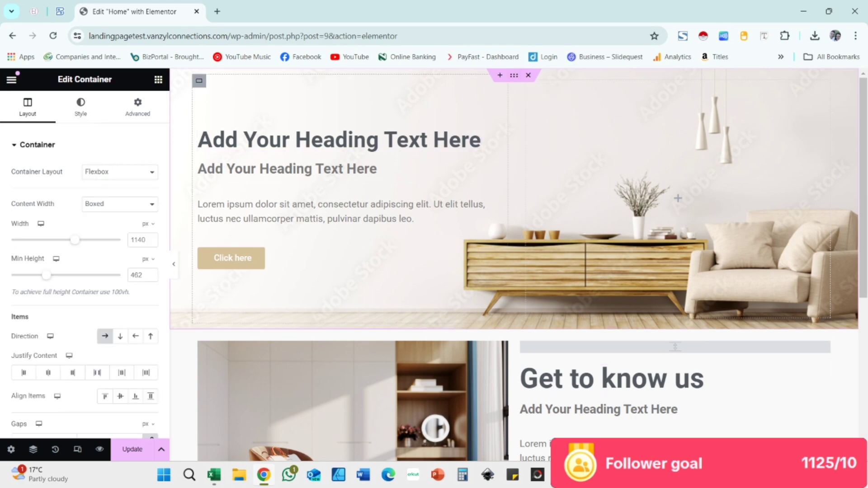
{"action": "left_click", "coordinate": [80, 106]}
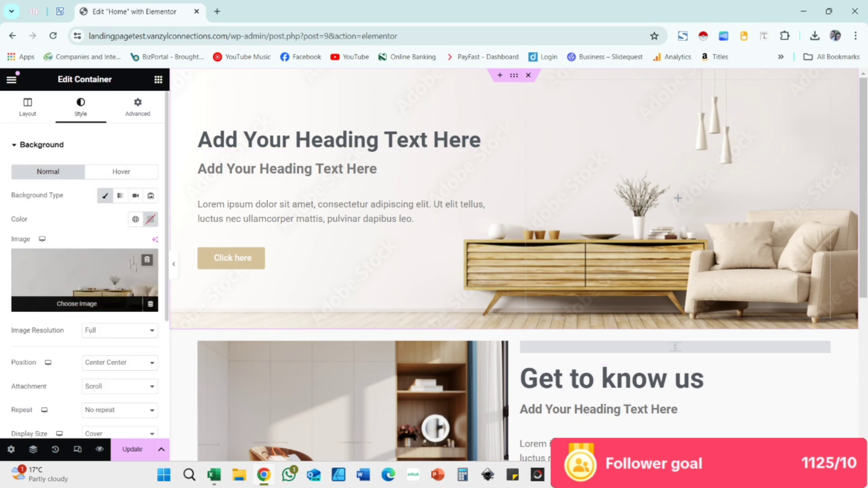
{"action": "left_click", "coordinate": [78, 285]}
{"action": "left_click", "coordinate": [269, 123]}
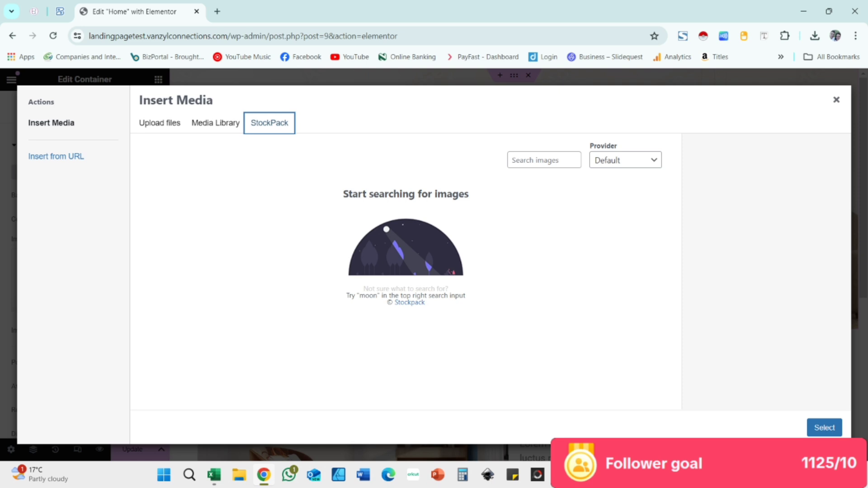
{"action": "left_click", "coordinate": [625, 160]}
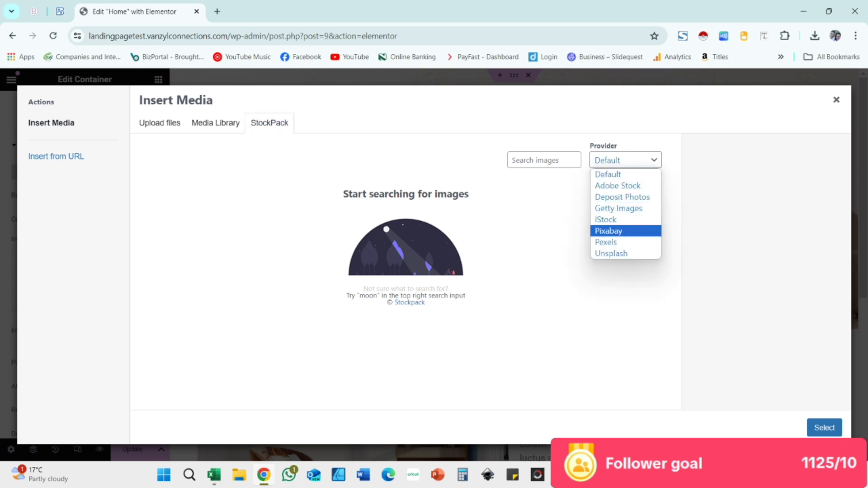
{"action": "left_click", "coordinate": [610, 231]}
{"action": "left_click", "coordinate": [545, 161]}
{"action": "key", "text": "Down"}
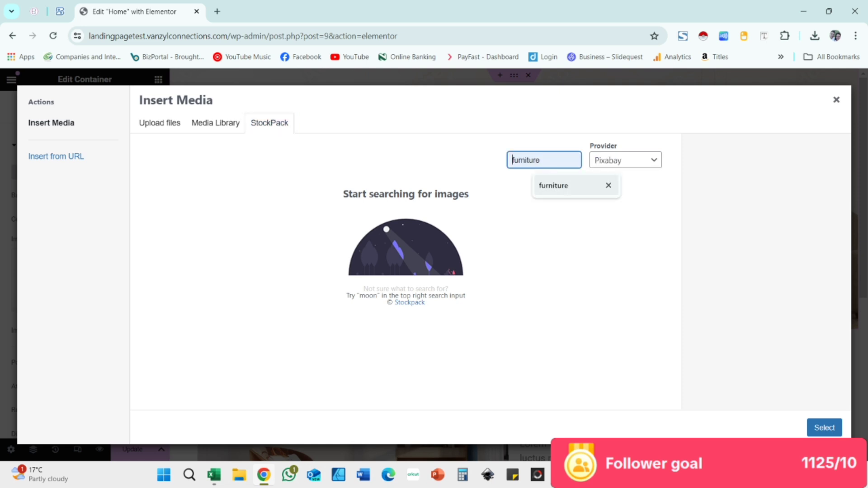
{"action": "key", "text": "Return"}
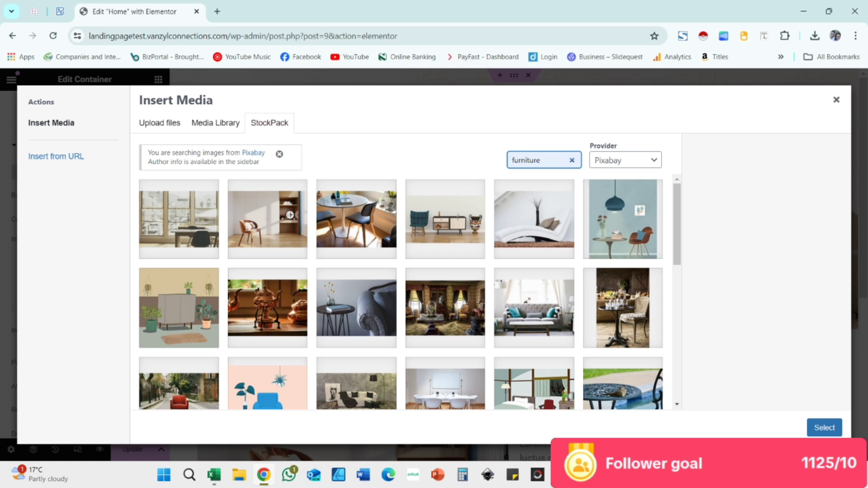
Browse the Pixabay furniture photos for a possible hero background, then close the media window without choosing one
{"action": "scroll", "coordinate": [401, 293], "scroll_direction": "down", "scroll_amount": 1}
{"action": "scroll", "coordinate": [401, 292], "scroll_direction": "up", "scroll_amount": 1}
{"action": "scroll", "coordinate": [401, 292], "scroll_direction": "down", "scroll_amount": 3}
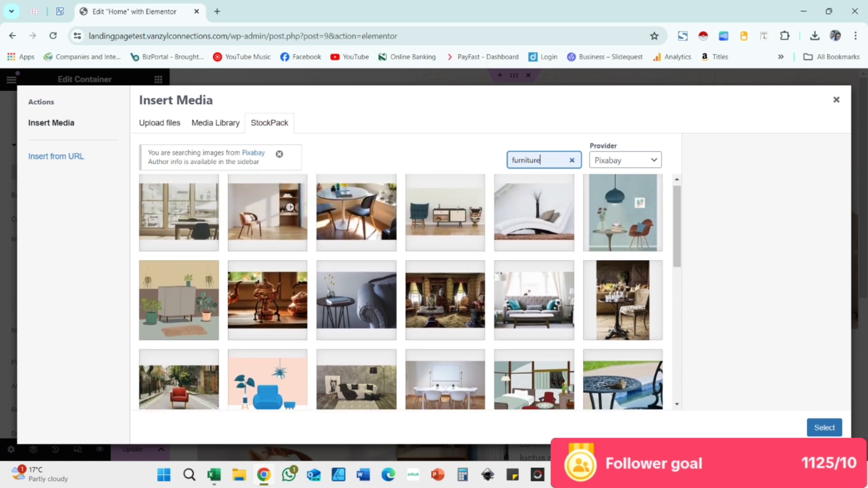
{"action": "scroll", "coordinate": [410, 292], "scroll_direction": "down", "scroll_amount": 2}
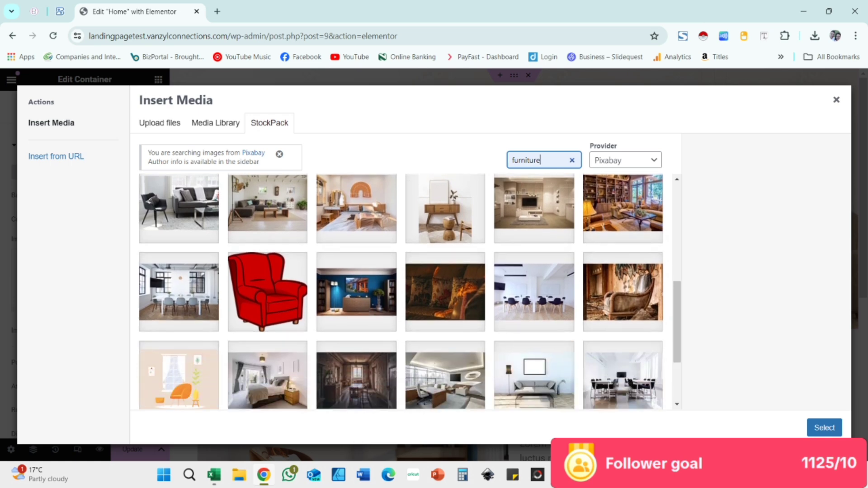
{"action": "scroll", "coordinate": [410, 292], "scroll_direction": "down", "scroll_amount": 5}
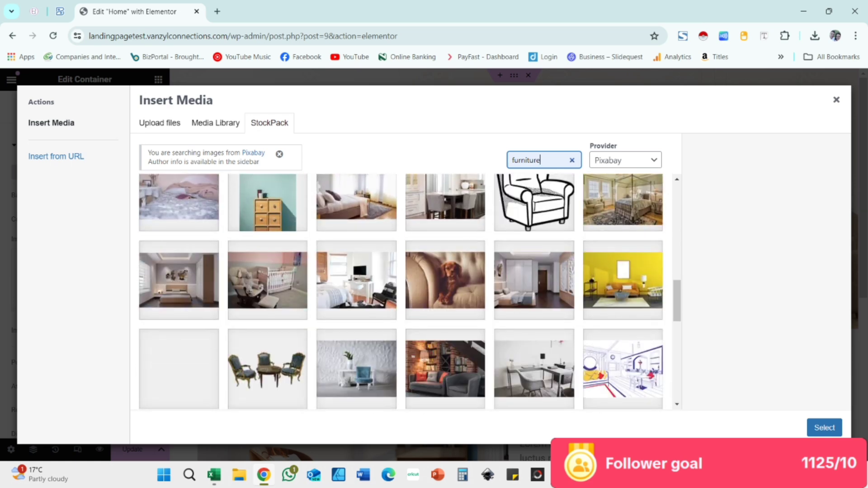
{"action": "scroll", "coordinate": [409, 292], "scroll_direction": "down", "scroll_amount": 1}
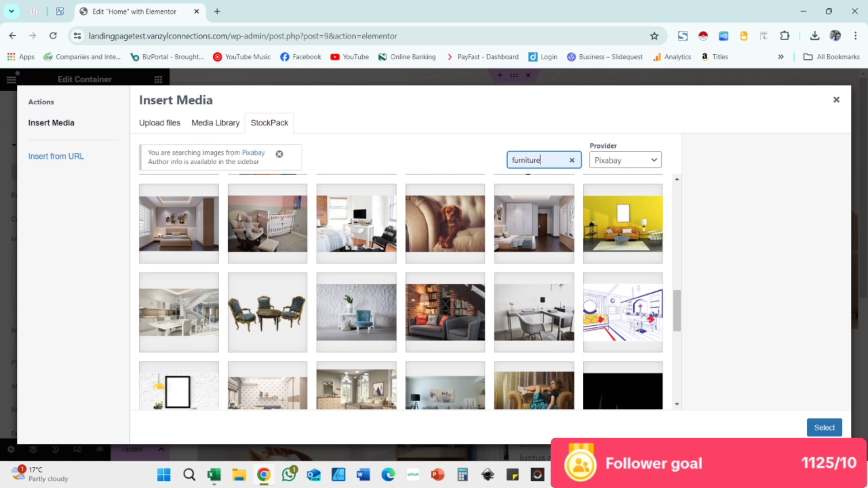
{"action": "scroll", "coordinate": [410, 292], "scroll_direction": "down", "scroll_amount": 2}
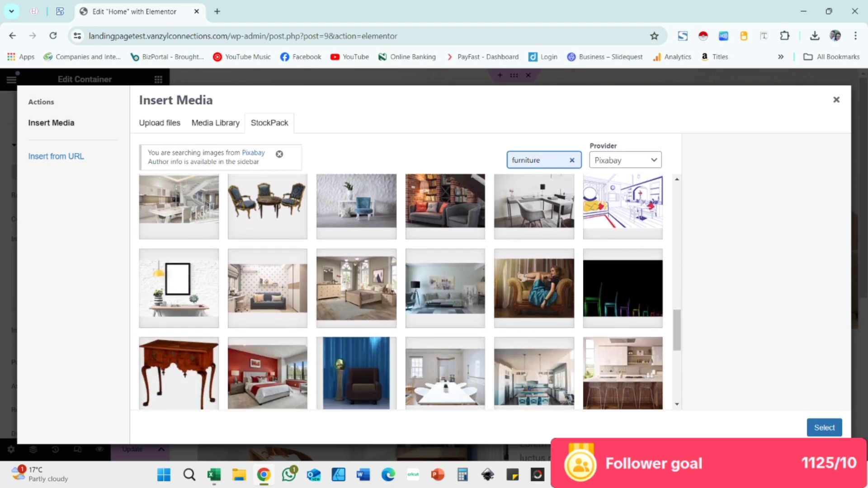
{"action": "scroll", "coordinate": [409, 292], "scroll_direction": "down", "scroll_amount": 3}
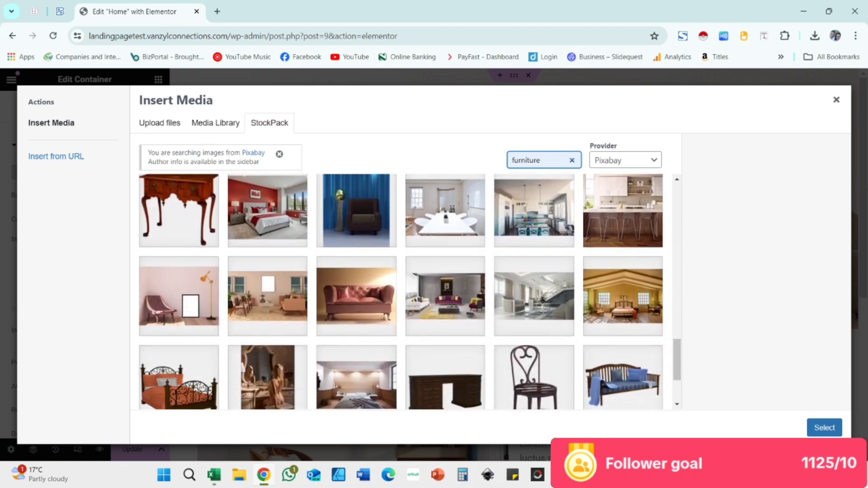
{"action": "scroll", "coordinate": [410, 292], "scroll_direction": "down", "scroll_amount": 3}
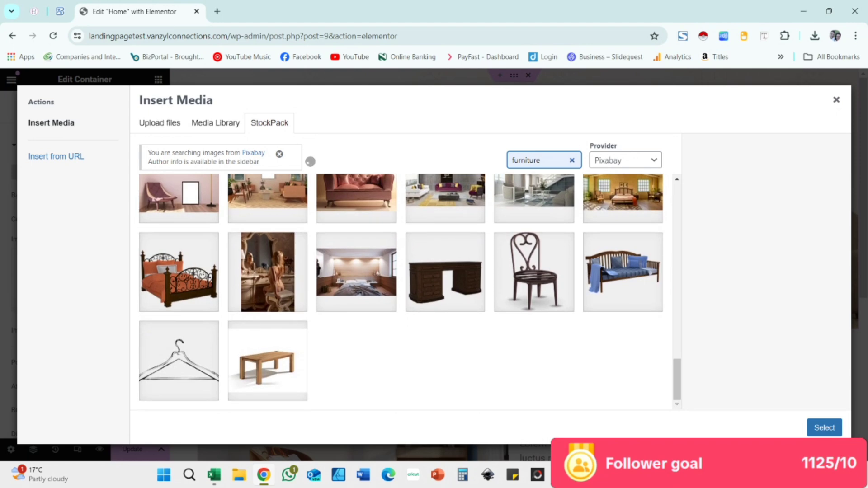
{"action": "scroll", "coordinate": [410, 292], "scroll_direction": "down", "scroll_amount": 3}
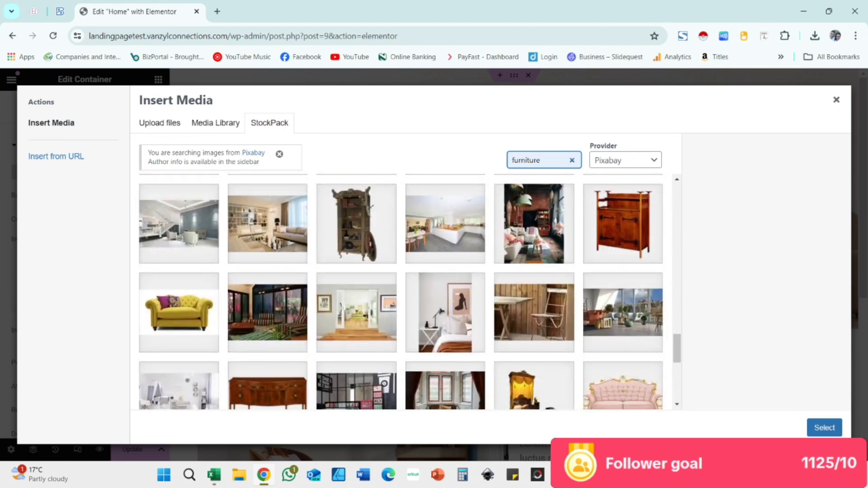
{"action": "scroll", "coordinate": [409, 292], "scroll_direction": "down", "scroll_amount": 6}
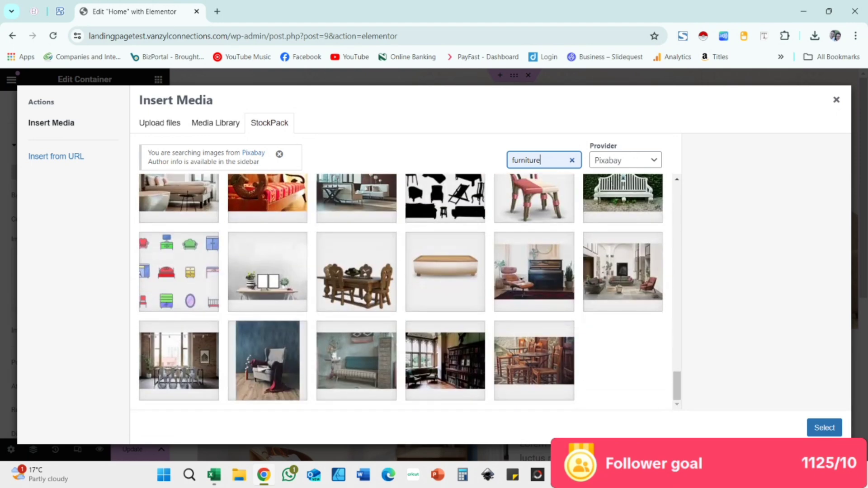
{"action": "scroll", "coordinate": [409, 292], "scroll_direction": "up", "scroll_amount": 15}
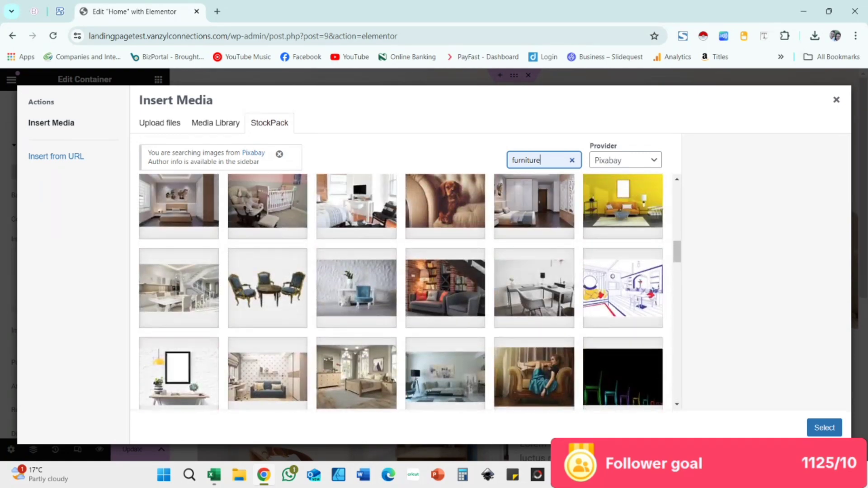
{"action": "scroll", "coordinate": [410, 292], "scroll_direction": "up", "scroll_amount": 6}
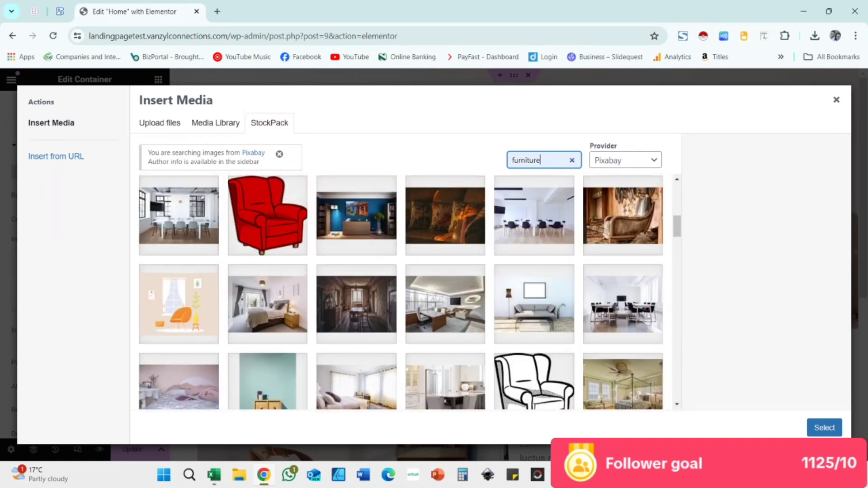
{"action": "scroll", "coordinate": [410, 292], "scroll_direction": "up", "scroll_amount": 4}
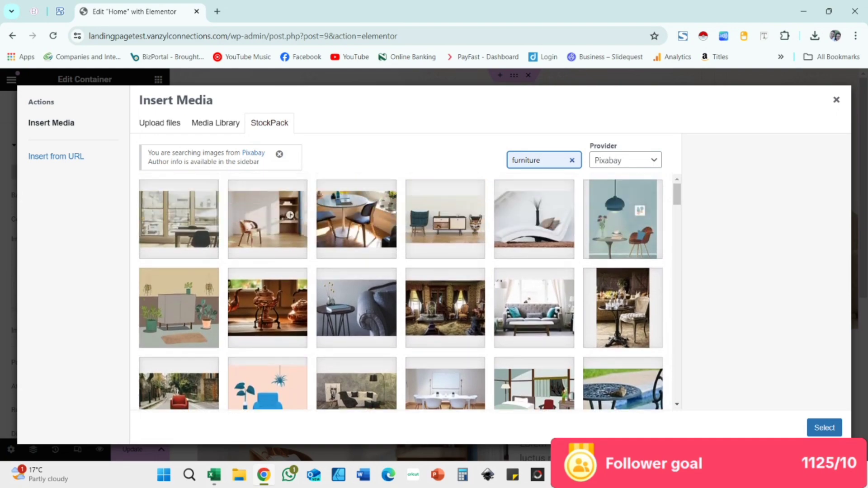
{"action": "key", "text": "Escape"}
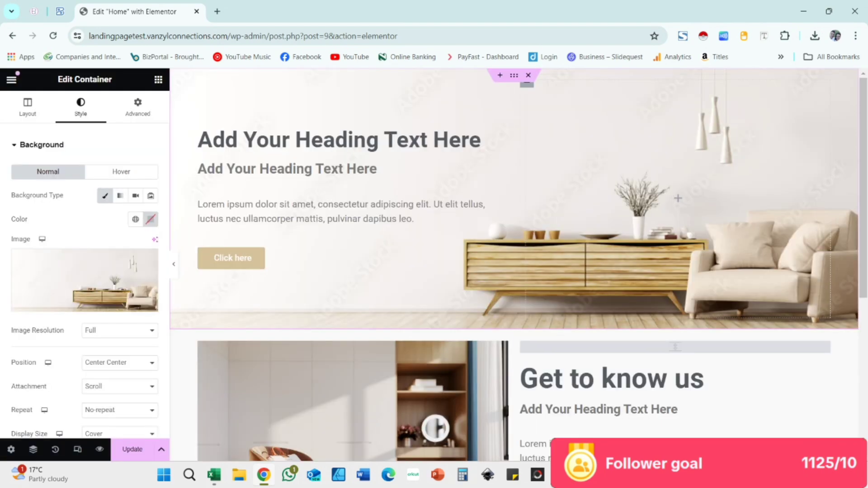
Change the text of the full-width button below the "Get to know us" section's paragraphs to "View Our Services"
{"action": "scroll", "coordinate": [514, 265], "scroll_direction": "down", "scroll_amount": 6}
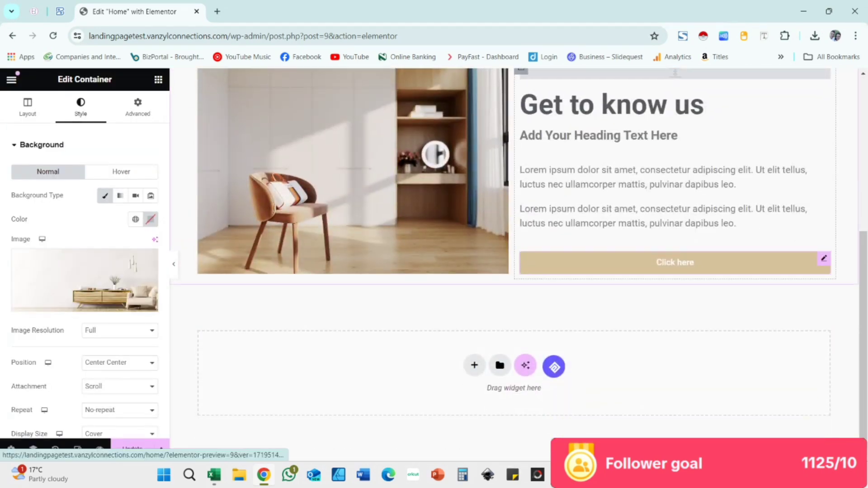
{"action": "left_click", "coordinate": [675, 263]}
{"action": "left_click", "coordinate": [28, 107]}
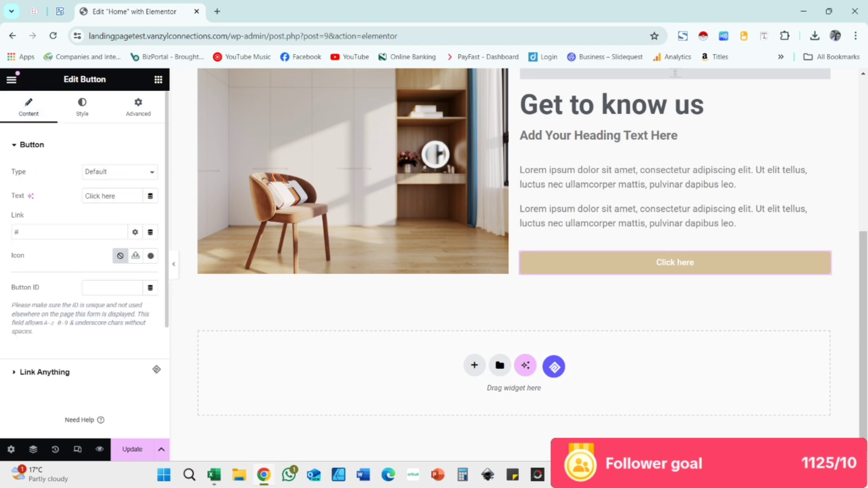
{"action": "triple_click", "coordinate": [100, 196]}
{"action": "type", "text": "V"}
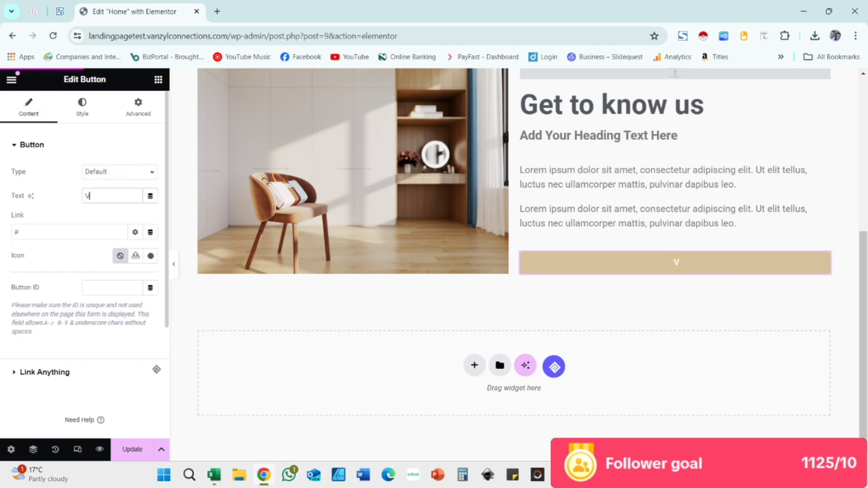
{"action": "type", "text": "iew our Services"}
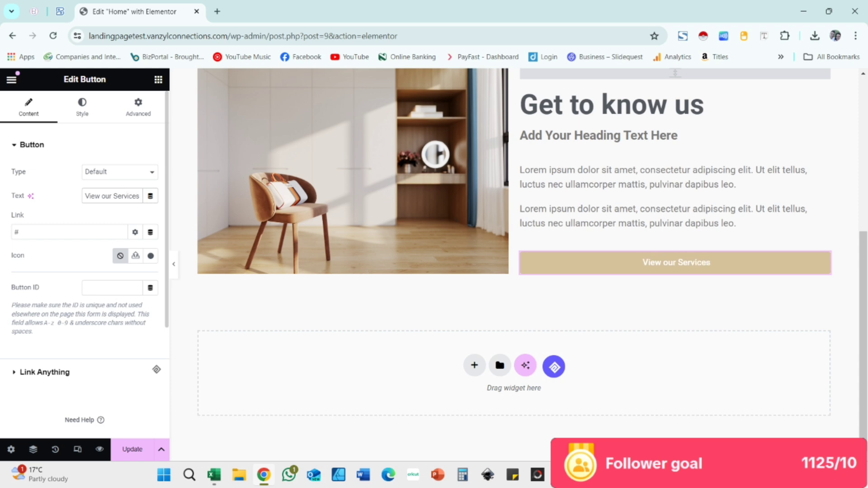
{"action": "left_click_drag", "start_coordinate": [102, 196], "coordinate": [105, 196]}
{"action": "type", "text": "U"}
{"action": "key", "text": "BackSpace"}
{"action": "key", "text": "Delete"}
{"action": "type", "text": "Ou"}
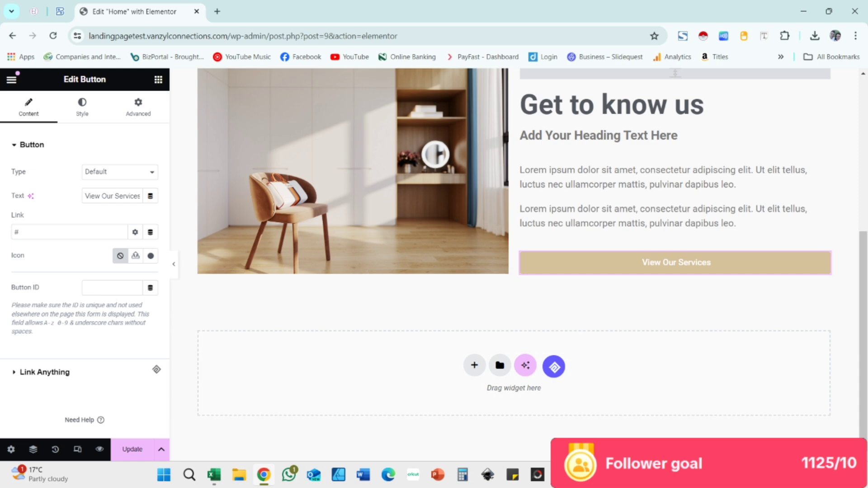
Add a new container with four equal columns below the "Get to know us" section
{"action": "left_click", "coordinate": [500, 365]}
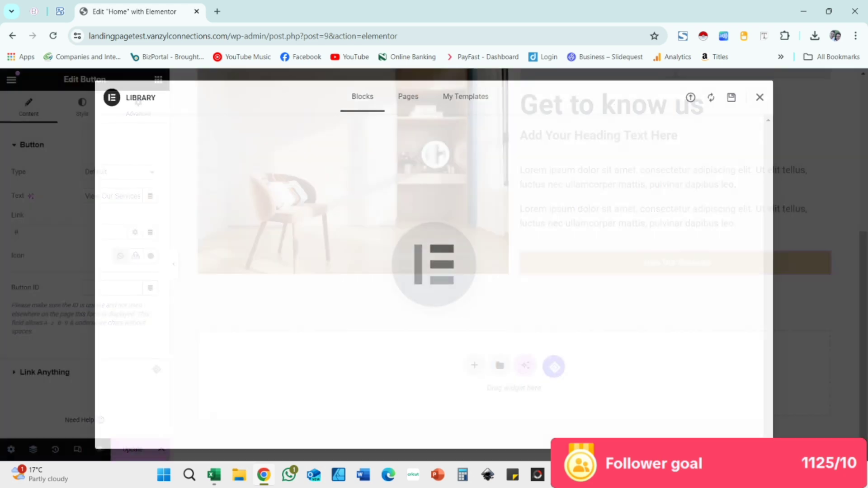
{"action": "left_click", "coordinate": [760, 98]}
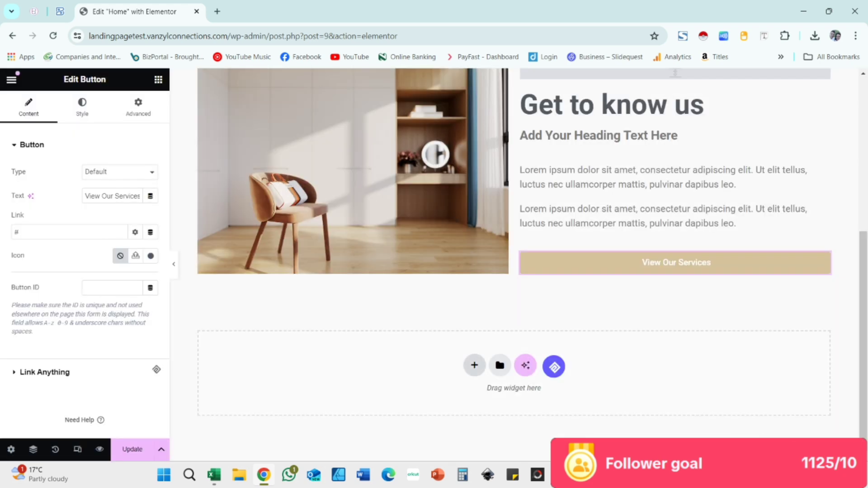
{"action": "left_click", "coordinate": [475, 365]}
{"action": "left_click", "coordinate": [478, 402]}
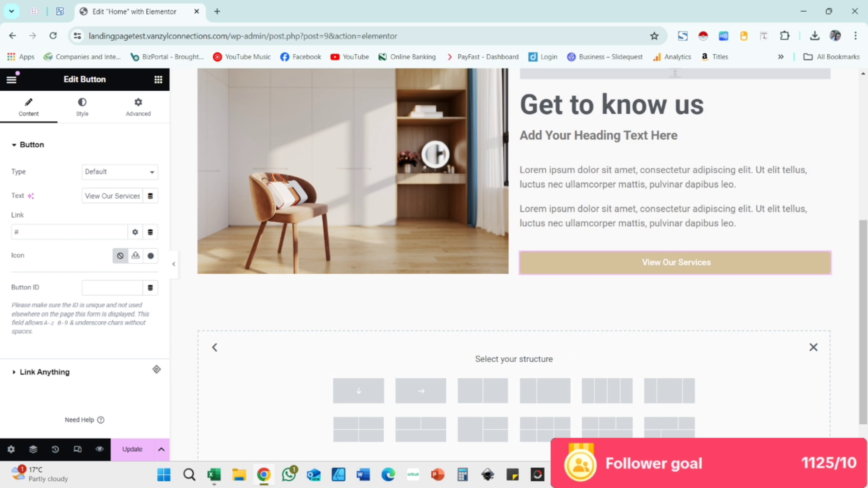
{"action": "scroll", "coordinate": [545, 391], "scroll_direction": "down", "scroll_amount": 1}
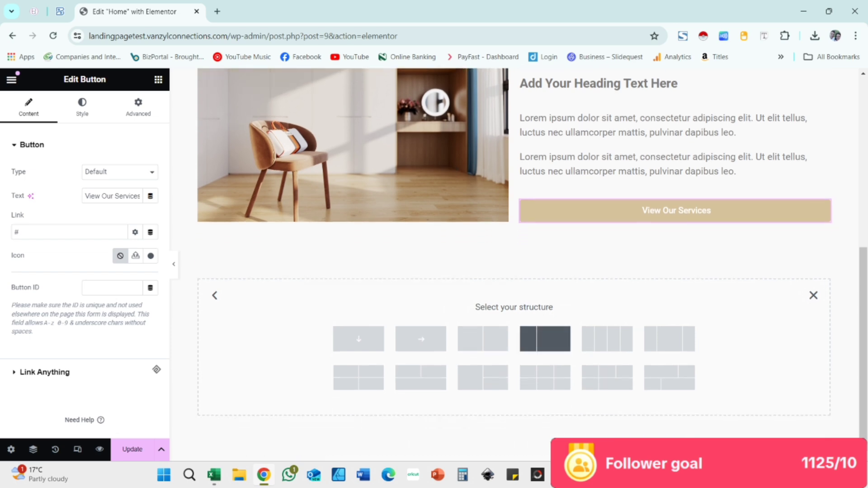
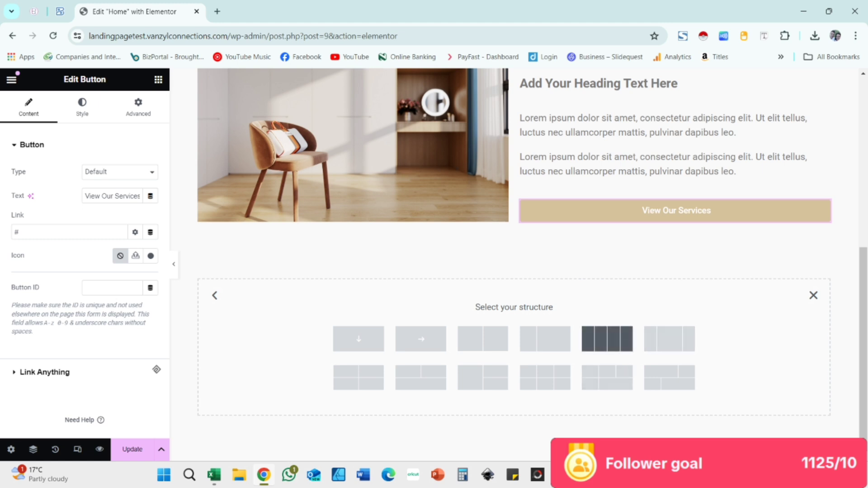
{"action": "left_click", "coordinate": [607, 339]}
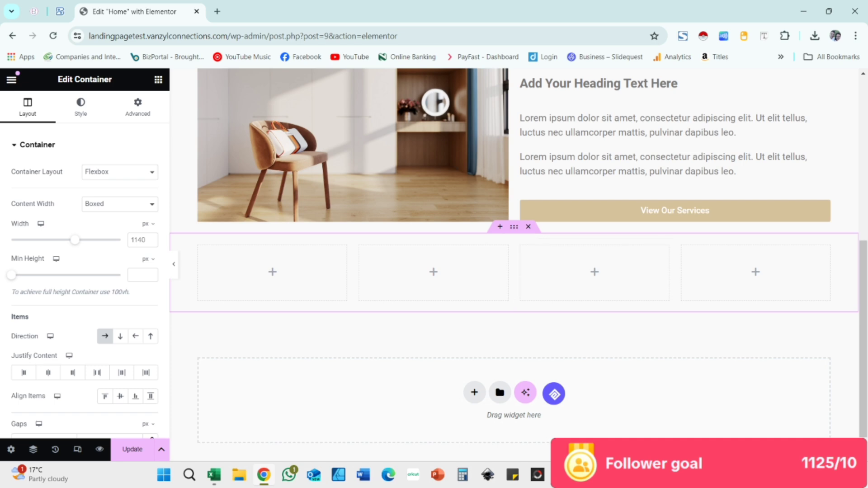
Add a Heading widget in its own container and place it above the empty four-column container
{"action": "left_click", "coordinate": [158, 79]}
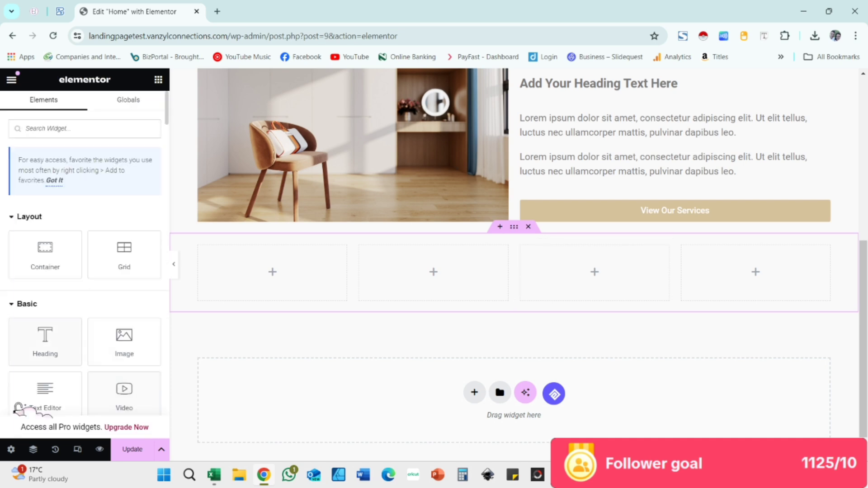
{"action": "left_click_drag", "start_coordinate": [46, 341], "coordinate": [542, 403]}
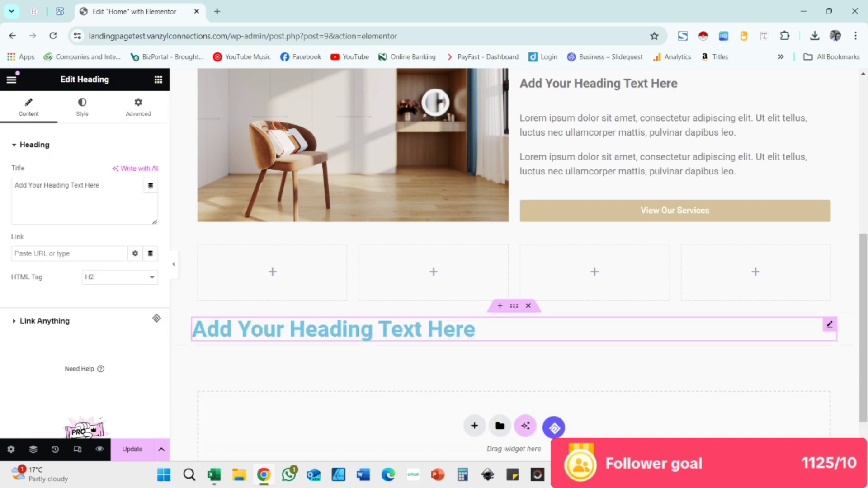
{"action": "left_click_drag", "start_coordinate": [516, 304], "coordinate": [527, 260]}
{"action": "left_click", "coordinate": [525, 254]}
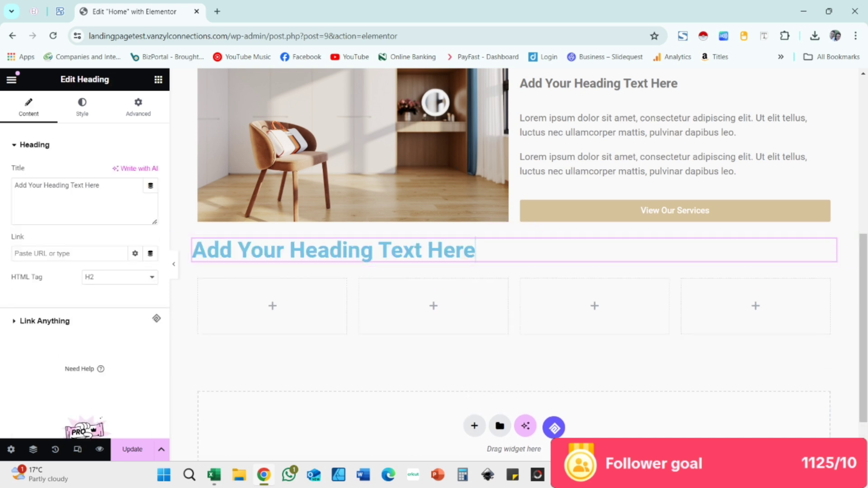
Change the new heading's title to "Our Services"
{"action": "left_click", "coordinate": [109, 192]}
{"action": "key", "text": "ctrl+a"}
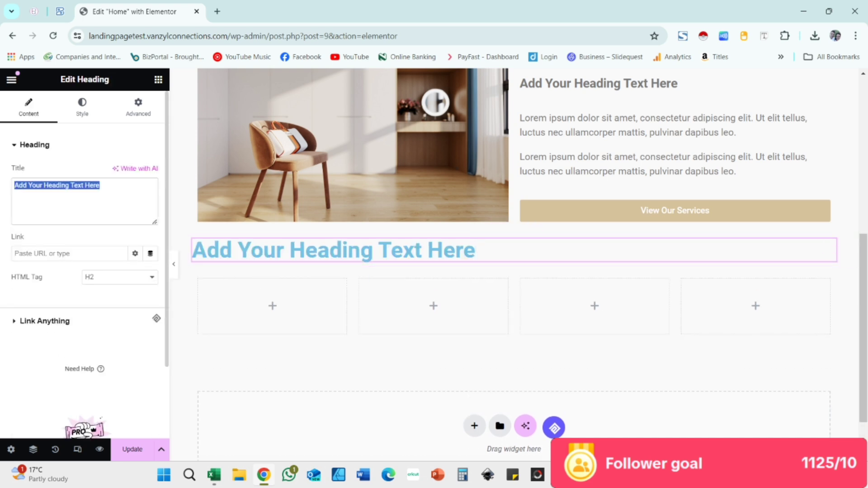
{"action": "type", "text": "Our"}
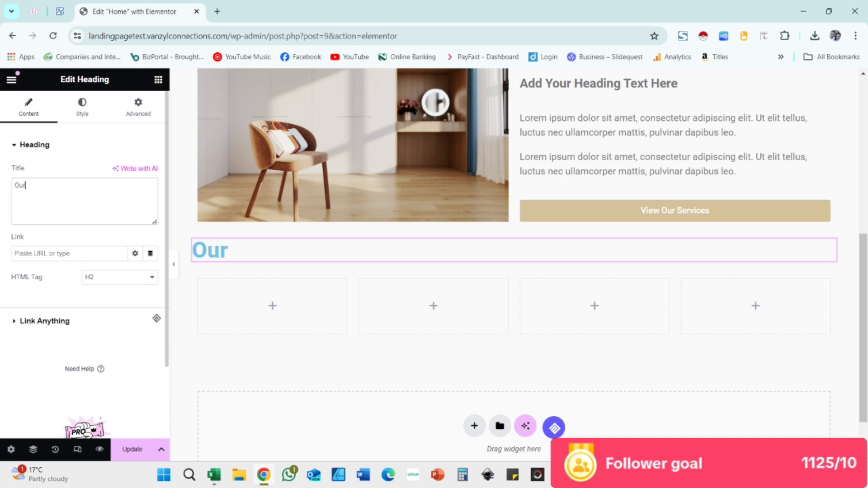
{"action": "type", "text": " Serv"}
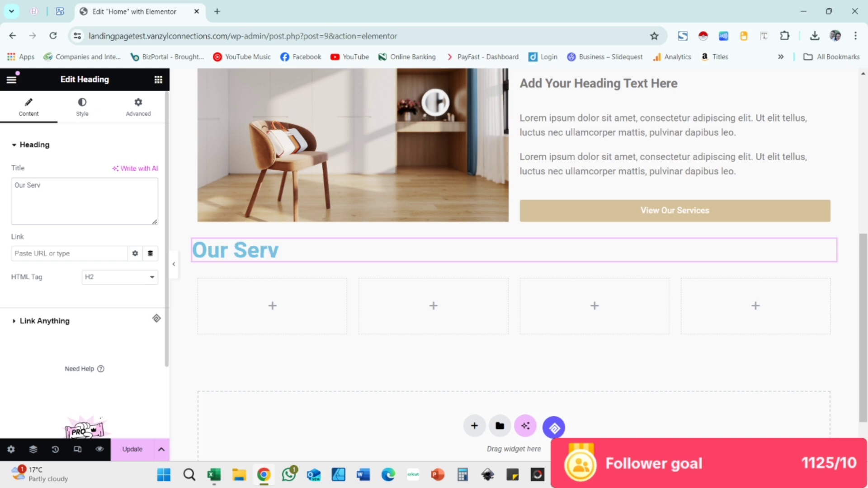
{"action": "type", "text": "ices"}
{"action": "key", "text": "ctrl+a"}
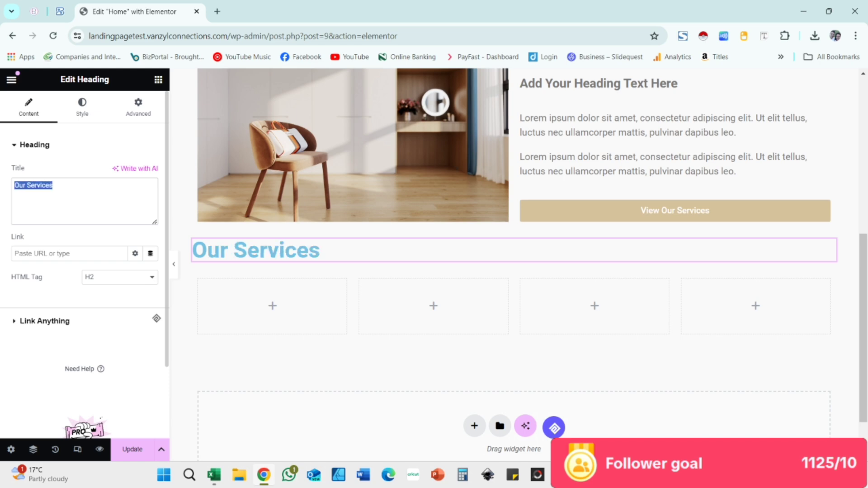
Centre the "Our Services" heading and set its text color to the dark grey global color
{"action": "left_click", "coordinate": [82, 108]}
{"action": "left_click", "coordinate": [120, 172]}
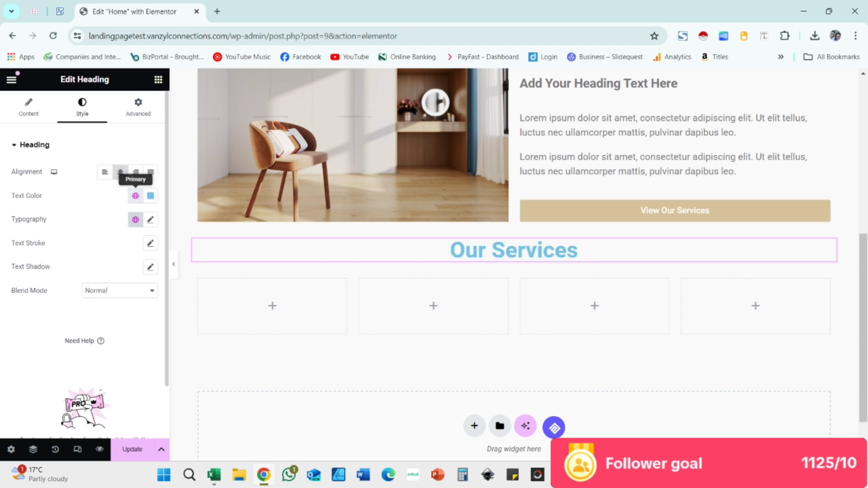
{"action": "left_click", "coordinate": [135, 196]}
{"action": "left_click", "coordinate": [84, 293]}
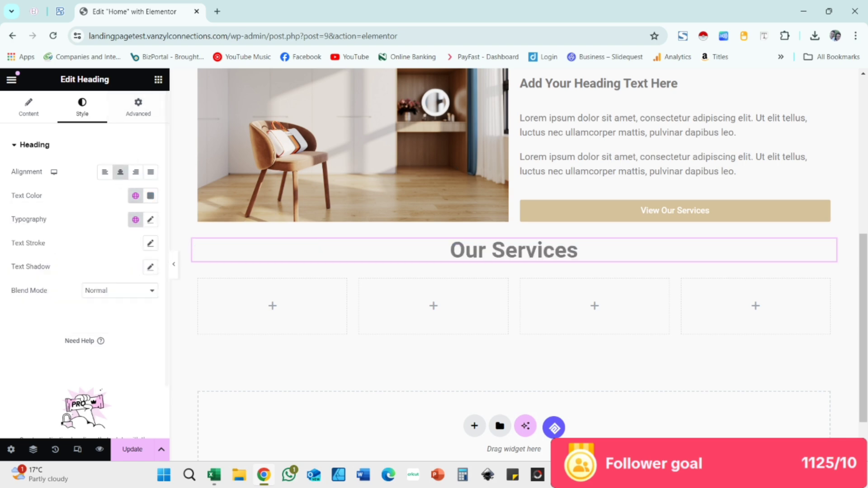
Insert a Spacer above the "Our Services" heading and set its space to 28 px
{"action": "left_click", "coordinate": [159, 80]}
{"action": "scroll", "coordinate": [18, 408], "scroll_direction": "down", "scroll_amount": 3}
{"action": "left_click_drag", "start_coordinate": [18, 407], "coordinate": [451, 254]}
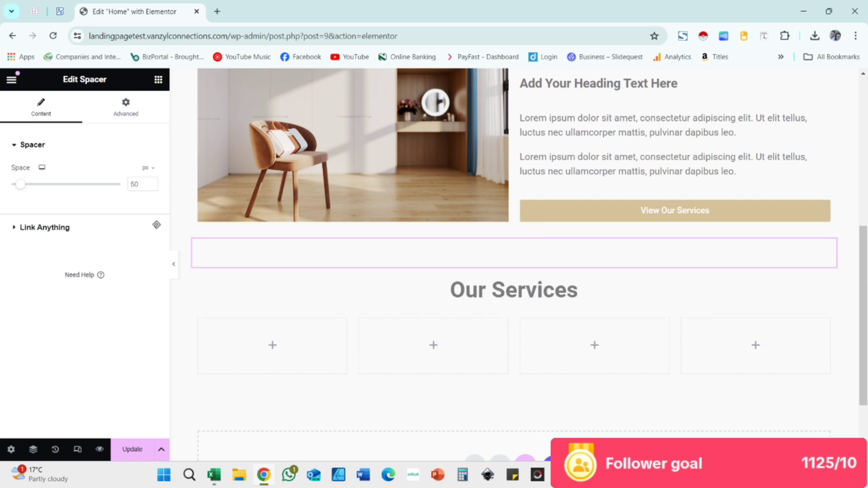
{"action": "left_click_drag", "start_coordinate": [20, 184], "coordinate": [16, 184]}
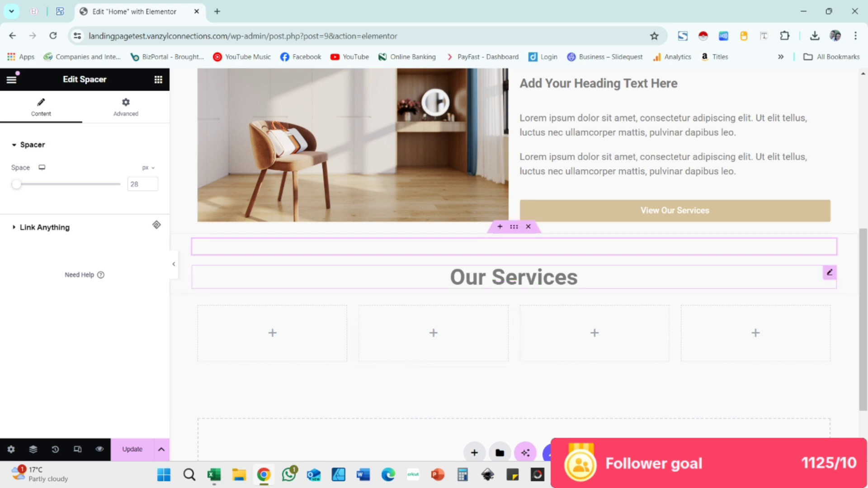
Find the Icon Box widget by searching "icon" and place it in the first column under "Our Services"
{"action": "left_click", "coordinate": [578, 277]}
{"action": "left_click", "coordinate": [158, 80]}
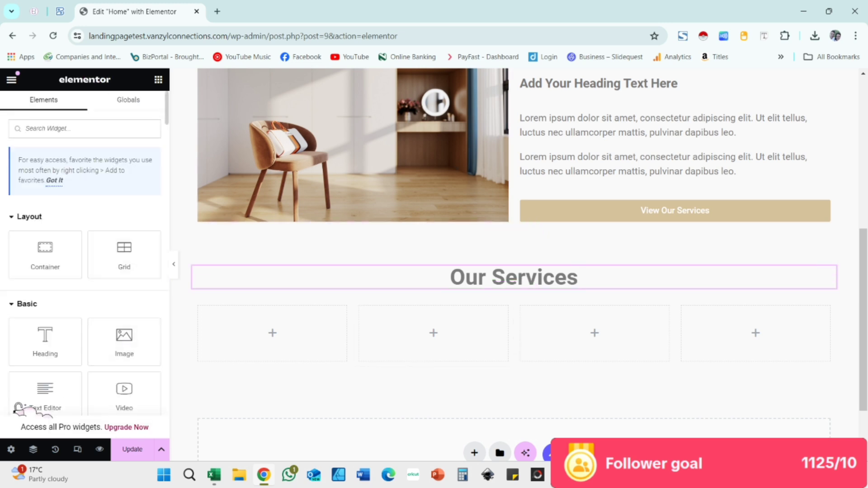
{"action": "type", "text": "icon"}
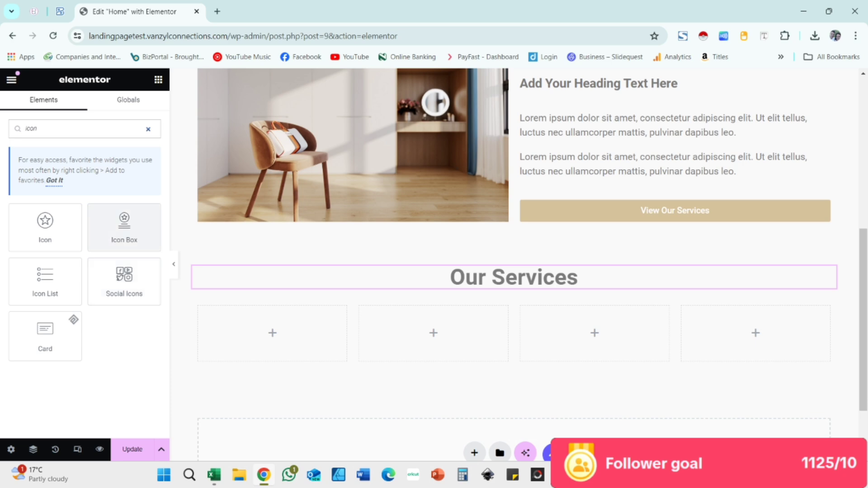
{"action": "left_click_drag", "start_coordinate": [125, 226], "coordinate": [245, 346]}
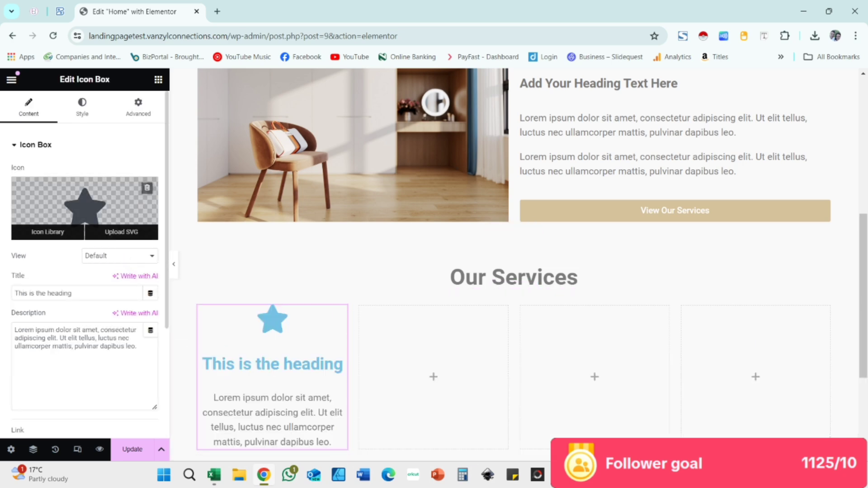
Replace the icon box's star with the Tasks icon from the icon library
{"action": "left_click", "coordinate": [84, 221]}
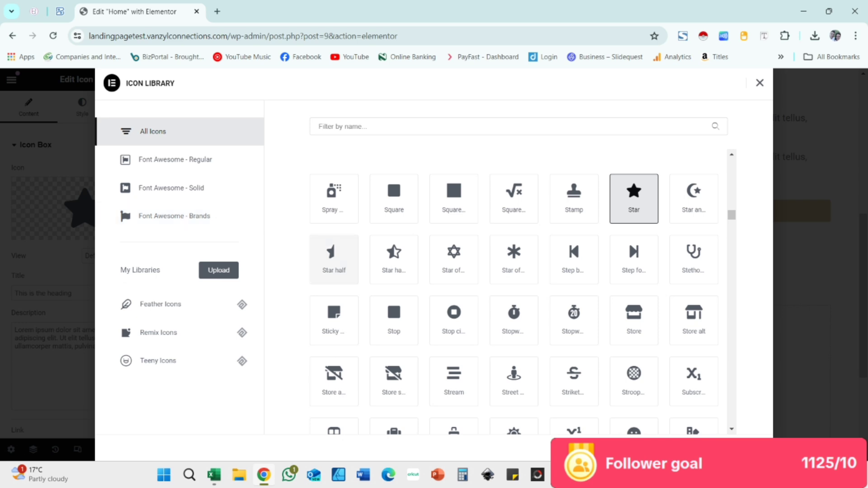
{"action": "scroll", "coordinate": [515, 292], "scroll_direction": "down", "scroll_amount": 5}
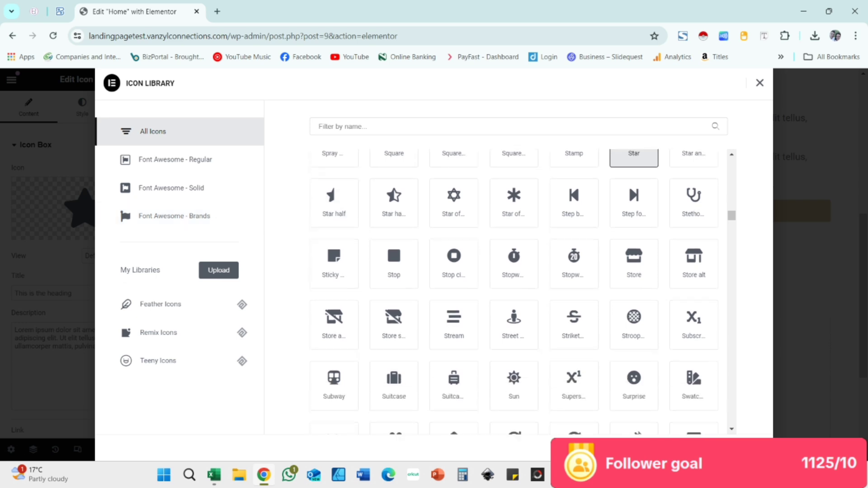
{"action": "scroll", "coordinate": [514, 292], "scroll_direction": "down", "scroll_amount": 1}
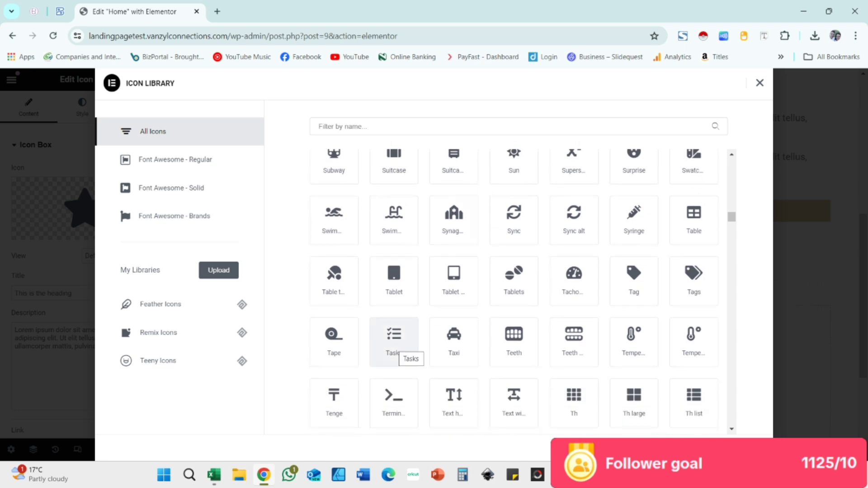
{"action": "left_click", "coordinate": [398, 350]}
{"action": "left_click", "coordinate": [744, 449]}
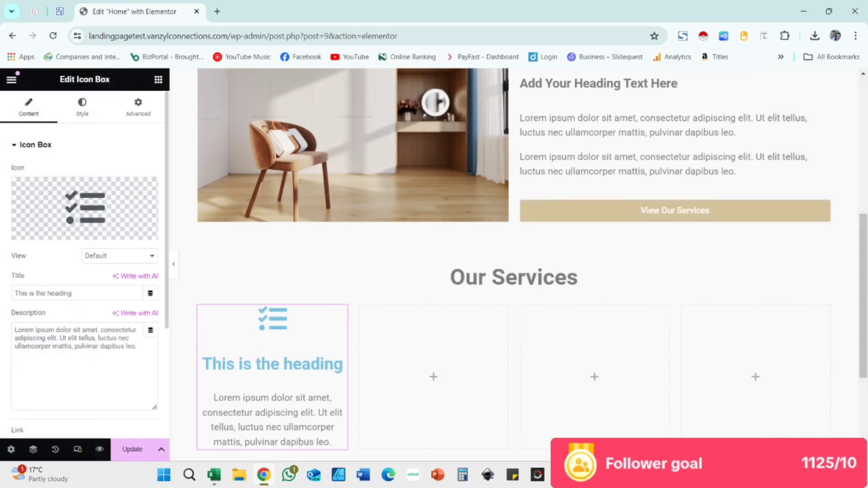
Change the icon box's title to "Service 1"
{"action": "key", "text": "ctrl+a"}
{"action": "type", "text": "S"}
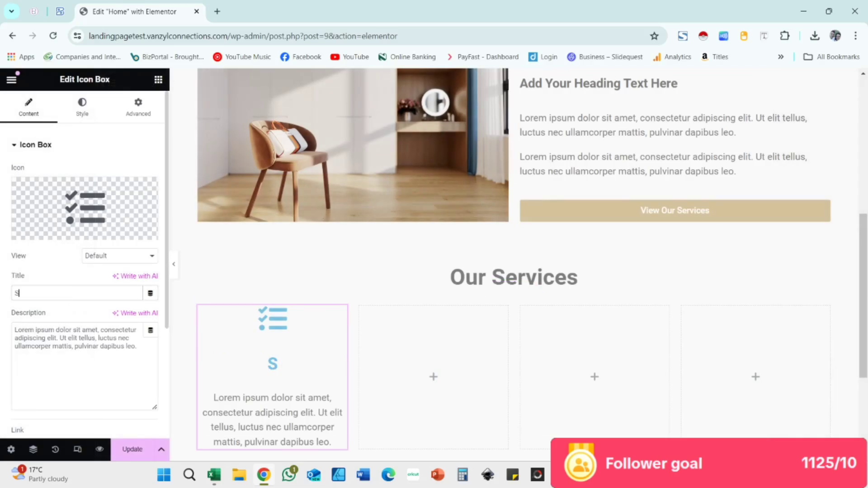
{"action": "type", "text": "ervice "}
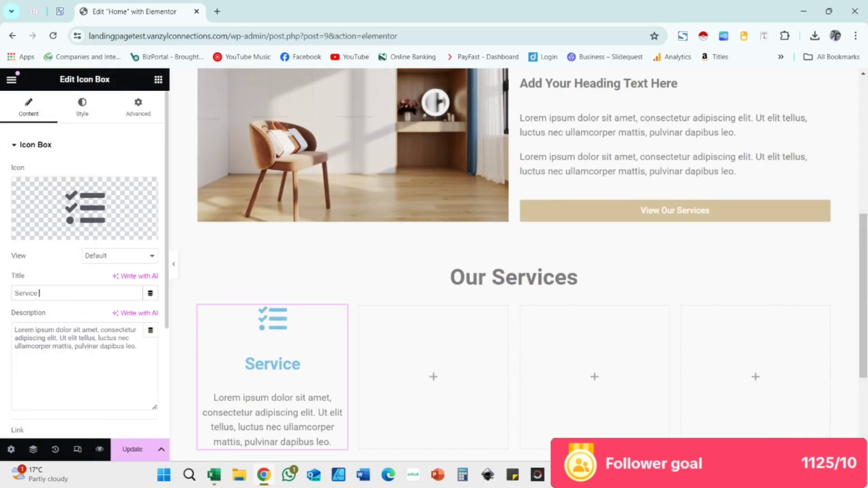
{"action": "type", "text": "1"}
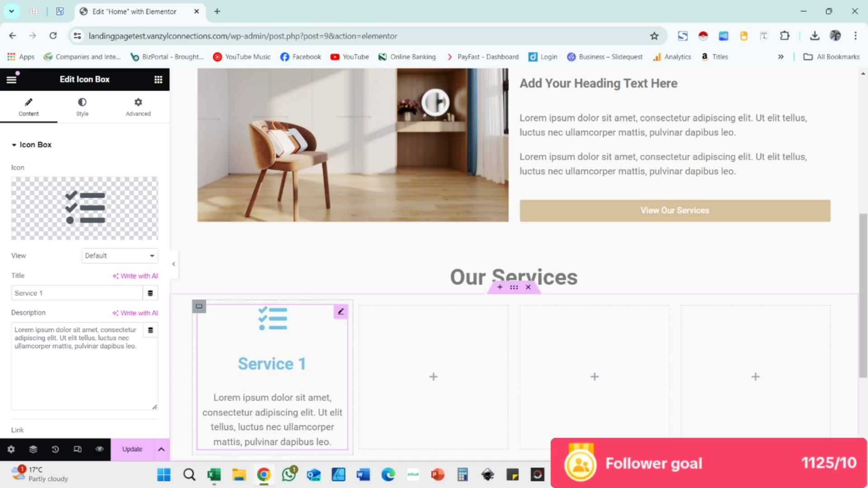
Set the primary color of the icon in the "Service 1" box to the dark grey global color
{"action": "left_click", "coordinate": [82, 107]}
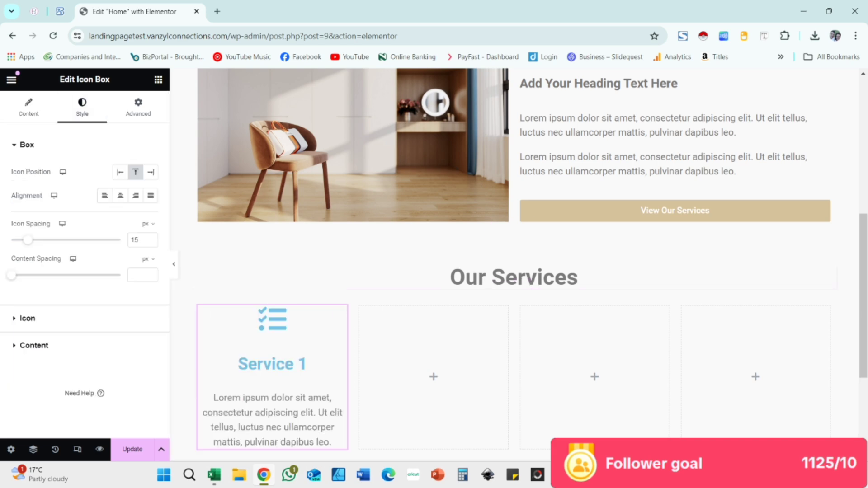
{"action": "left_click", "coordinate": [27, 318]}
{"action": "left_click", "coordinate": [136, 223]}
{"action": "left_click", "coordinate": [45, 297]}
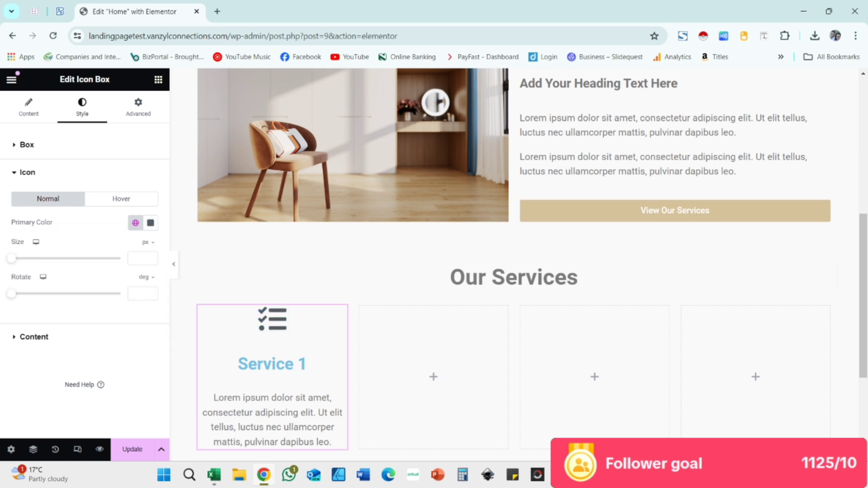
Set the "Service 1" title color by sampling the tan of the "View Our Services" button
{"action": "left_click", "coordinate": [34, 337]}
{"action": "scroll", "coordinate": [85, 226], "scroll_direction": "down", "scroll_amount": 1}
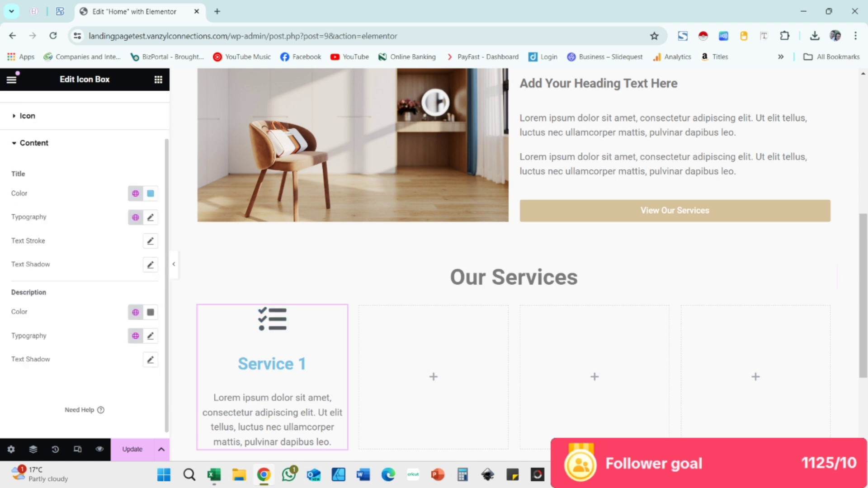
{"action": "left_click", "coordinate": [151, 194]}
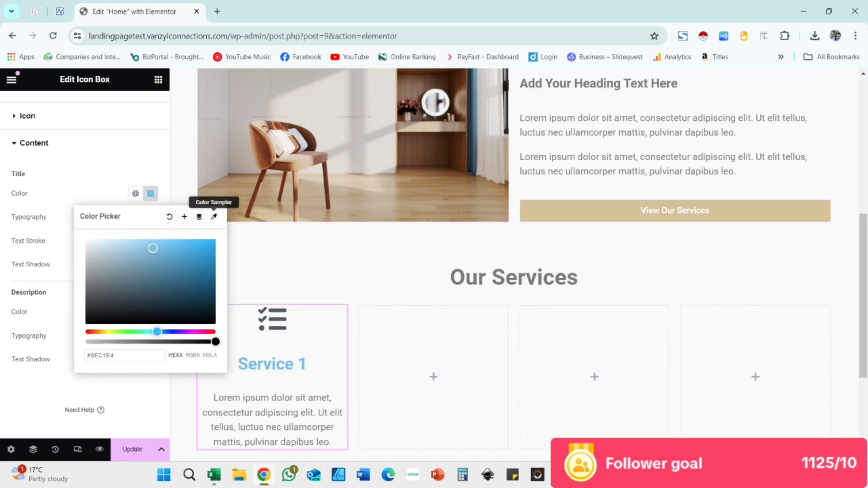
{"action": "left_click", "coordinate": [214, 217]}
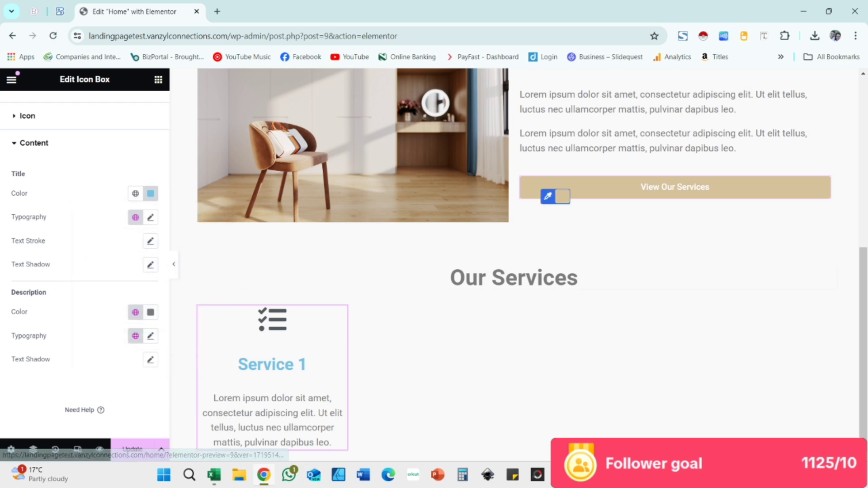
Set the Service 1 title color to #D6C39A sampled from the View Our Services button and save it as a global color
{"action": "left_click", "coordinate": [548, 196]}
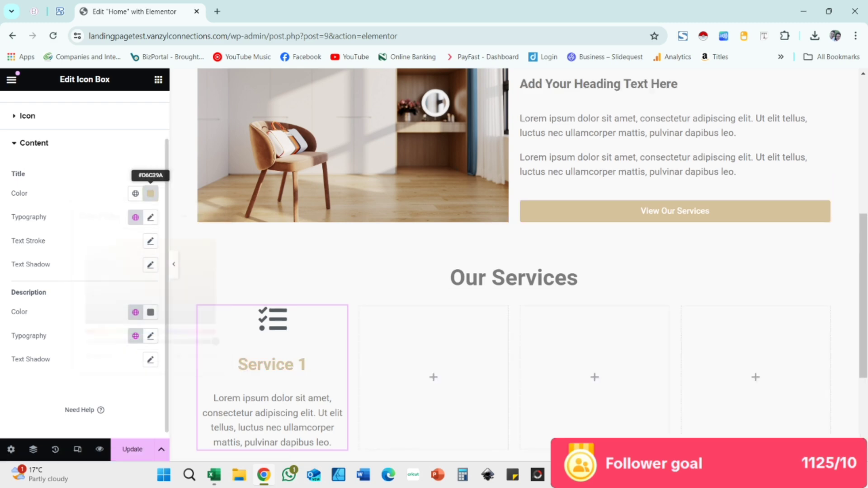
{"action": "left_click", "coordinate": [151, 194]}
{"action": "left_click", "coordinate": [199, 217]}
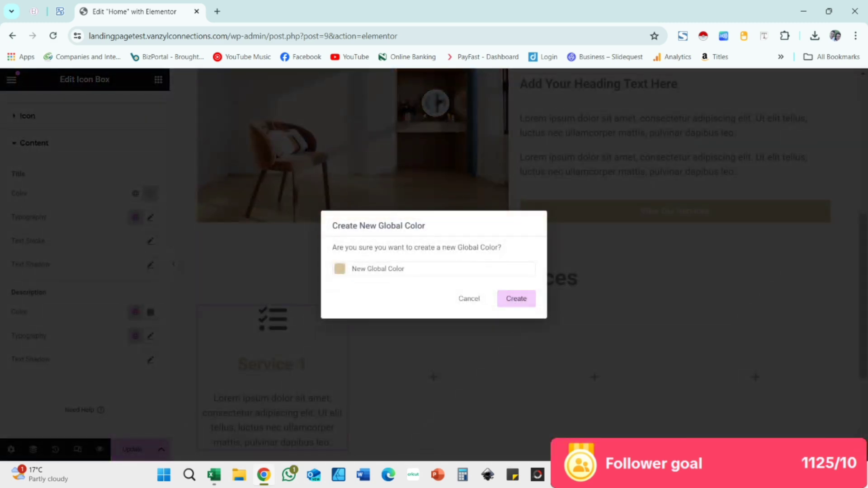
{"action": "left_click", "coordinate": [517, 298]}
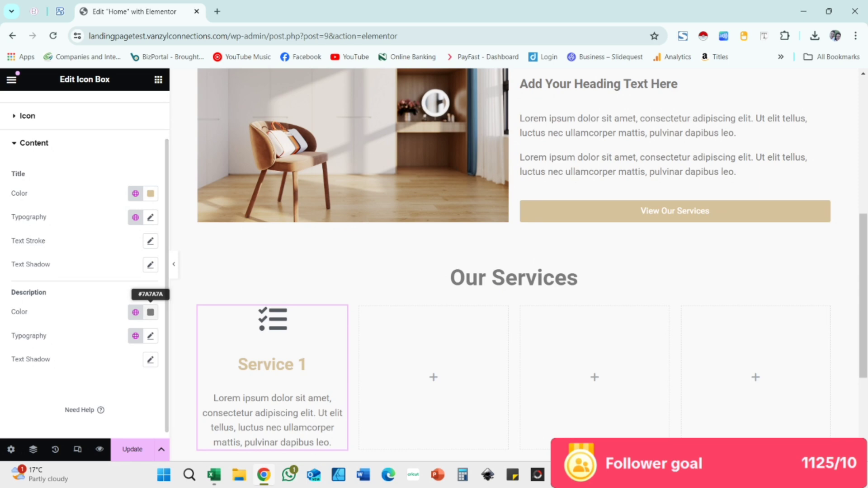
Copy the Service 1 icon box and paste it into the three empty containers beside it
{"action": "scroll", "coordinate": [271, 276], "scroll_direction": "down", "scroll_amount": 2}
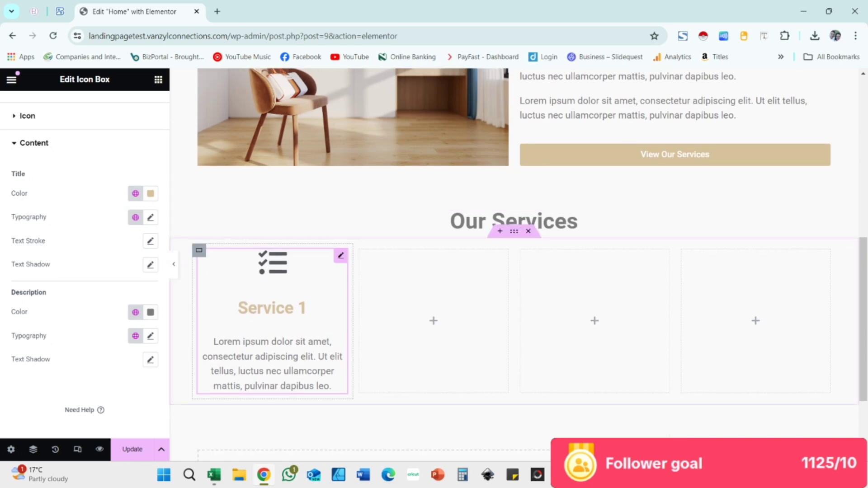
{"action": "right_click", "coordinate": [322, 317]}
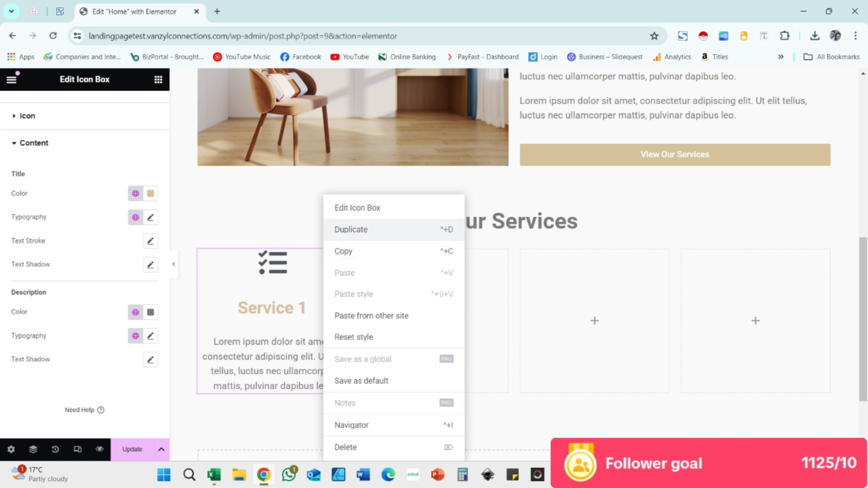
{"action": "left_click", "coordinate": [343, 251]}
{"action": "right_click", "coordinate": [430, 321]}
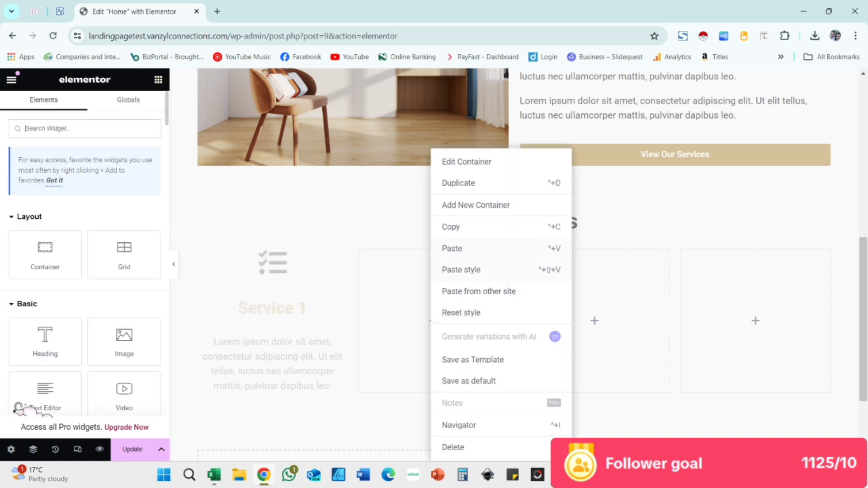
{"action": "left_click", "coordinate": [452, 249]}
{"action": "right_click", "coordinate": [593, 321]}
{"action": "left_click", "coordinate": [618, 248]}
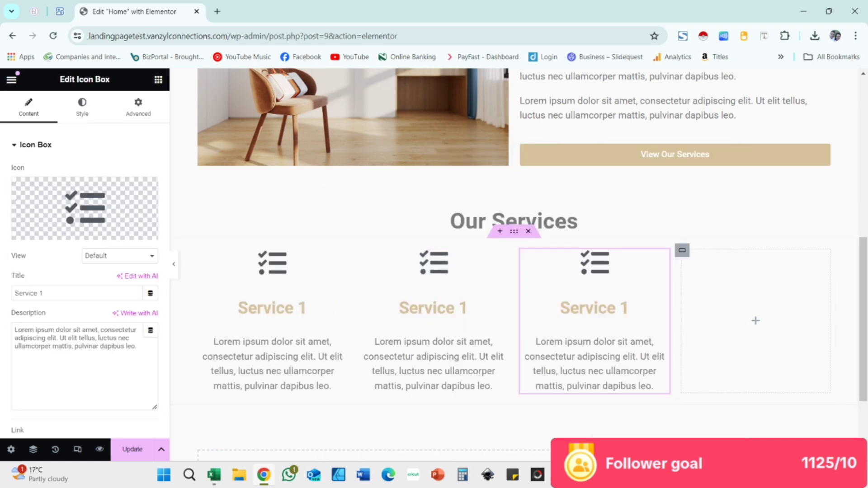
{"action": "right_click", "coordinate": [756, 321]}
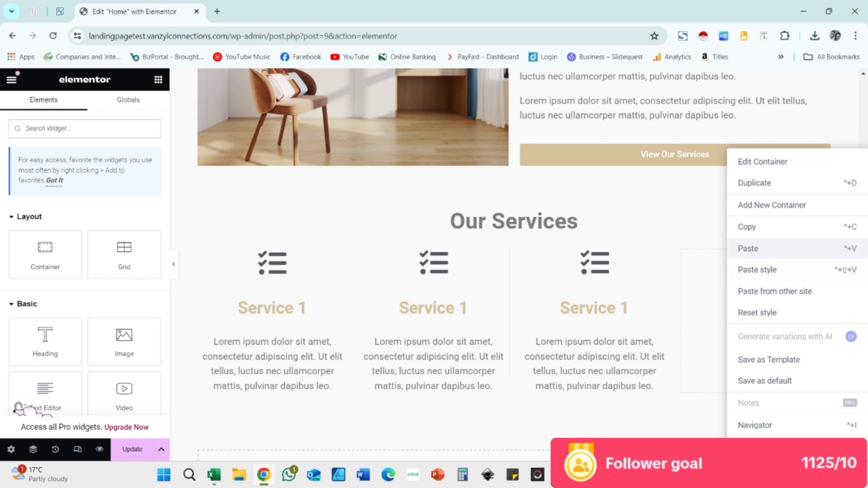
{"action": "left_click", "coordinate": [747, 249]}
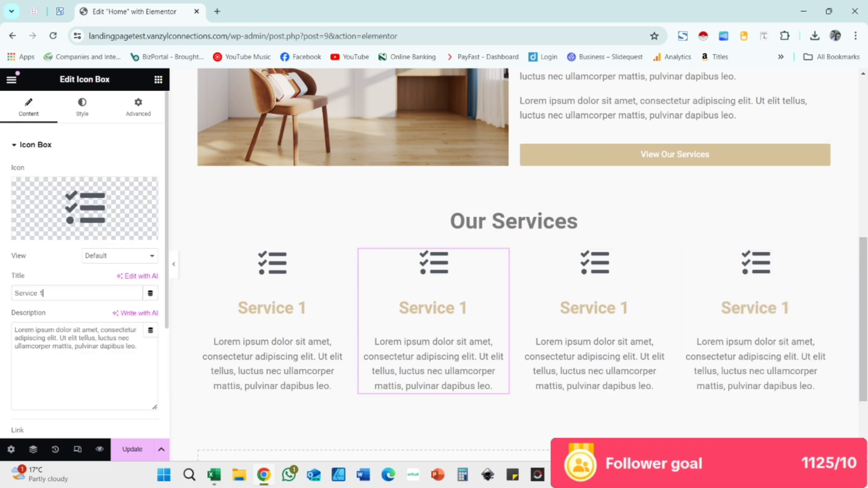
Retitle the three pasted icon boxes Service 2, Service 3 and Service 4 in order
{"action": "key", "text": "BackSpace"}
{"action": "type", "text": "2"}
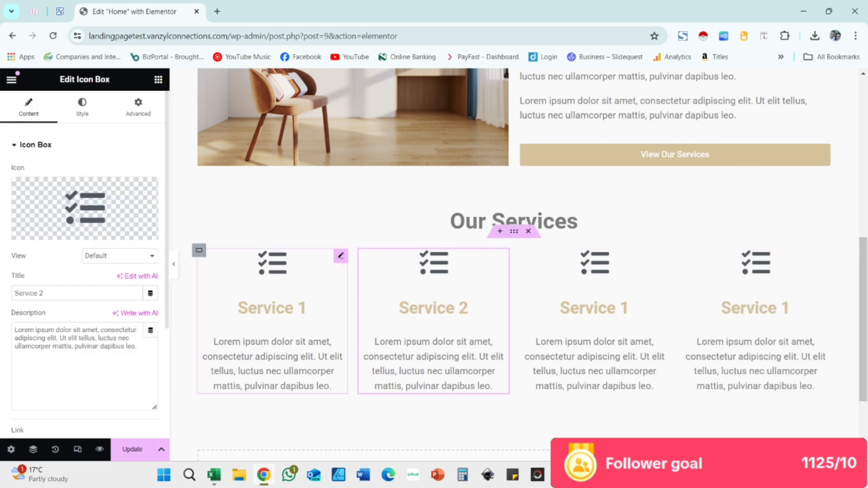
{"action": "left_click", "coordinate": [595, 317]}
{"action": "left_click", "coordinate": [43, 293]}
{"action": "key", "text": "BackSpace"}
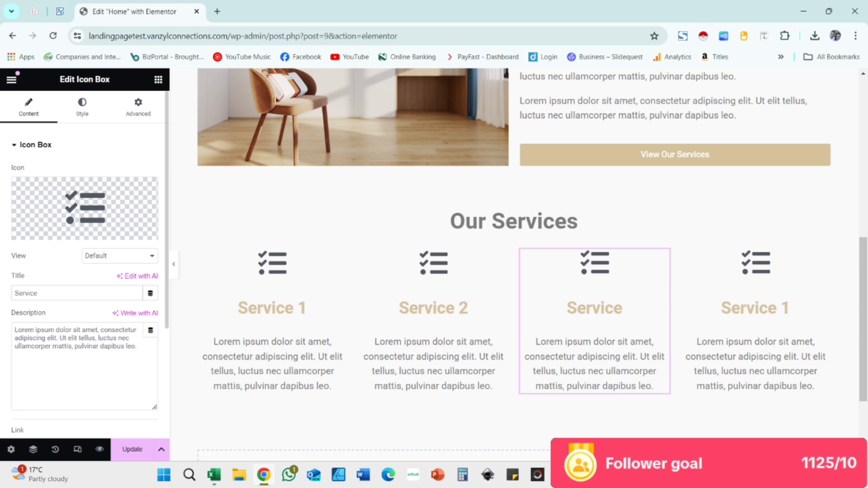
{"action": "type", "text": "3"}
{"action": "left_click", "coordinate": [762, 312]}
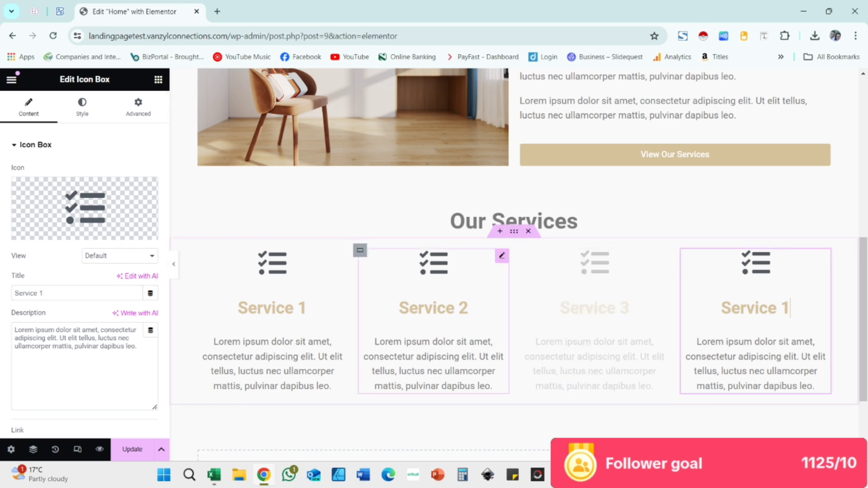
{"action": "left_click", "coordinate": [43, 294]}
{"action": "key", "text": "BackSpace"}
{"action": "type", "text": "4"}
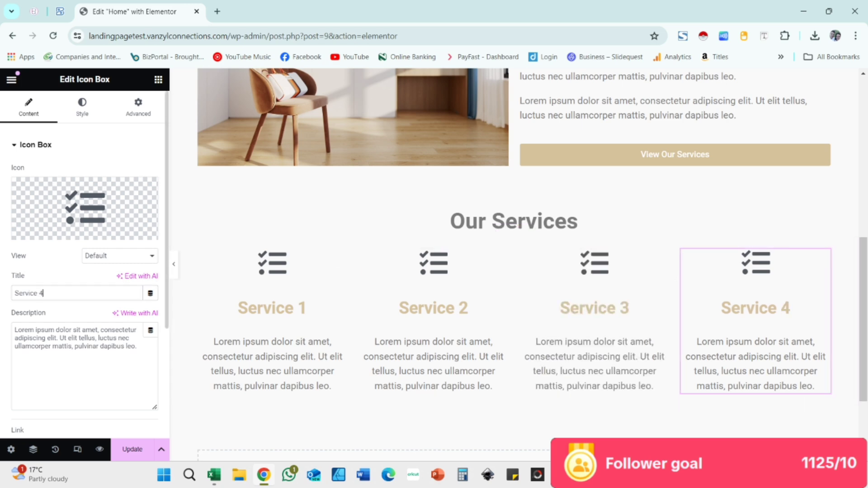
Replace the Service 2 icon with the thumbs-up icon from the icon library
{"action": "left_click", "coordinate": [433, 312]}
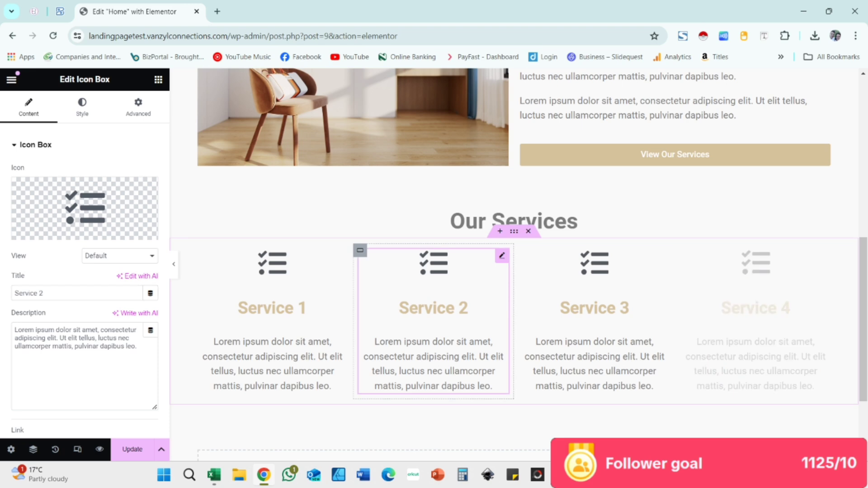
{"action": "left_click", "coordinate": [47, 231]}
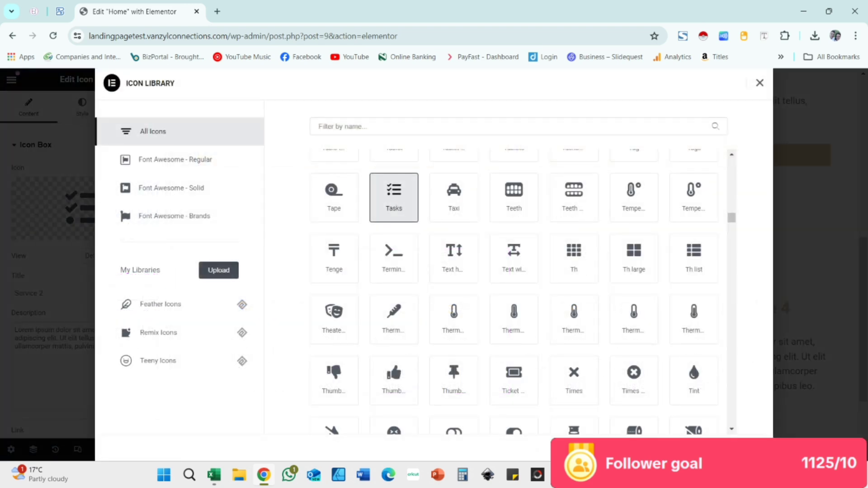
{"action": "scroll", "coordinate": [514, 267], "scroll_direction": "down", "scroll_amount": 3}
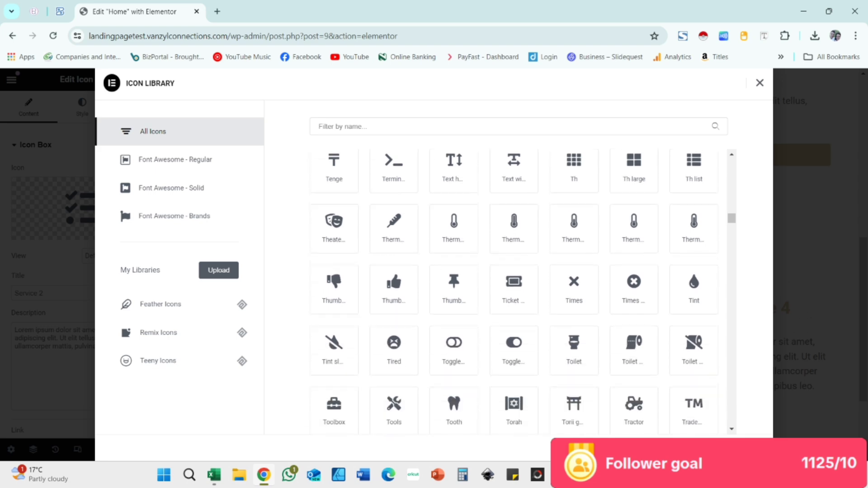
{"action": "left_click", "coordinate": [394, 268]}
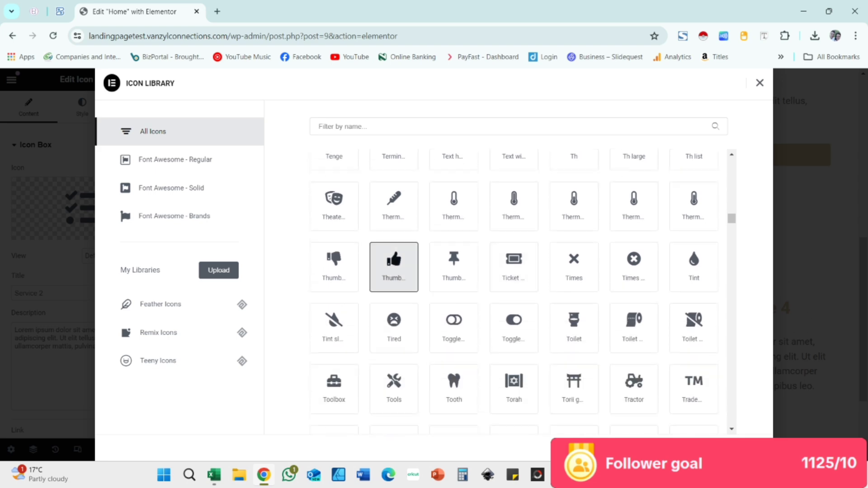
{"action": "left_click", "coordinate": [742, 448]}
Replace the Service 3 icon with the user-and-gear icon from the icon library
{"action": "left_click", "coordinate": [595, 264]}
{"action": "left_click", "coordinate": [84, 209]}
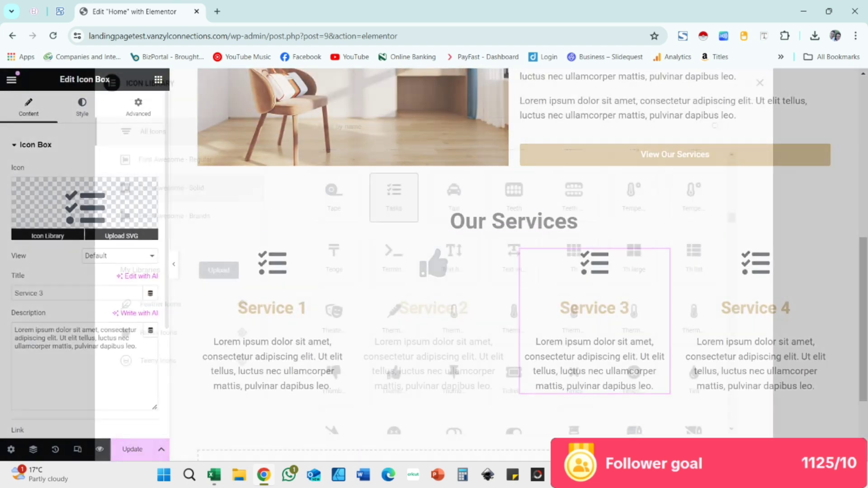
{"action": "scroll", "coordinate": [574, 267], "scroll_direction": "down", "scroll_amount": 6}
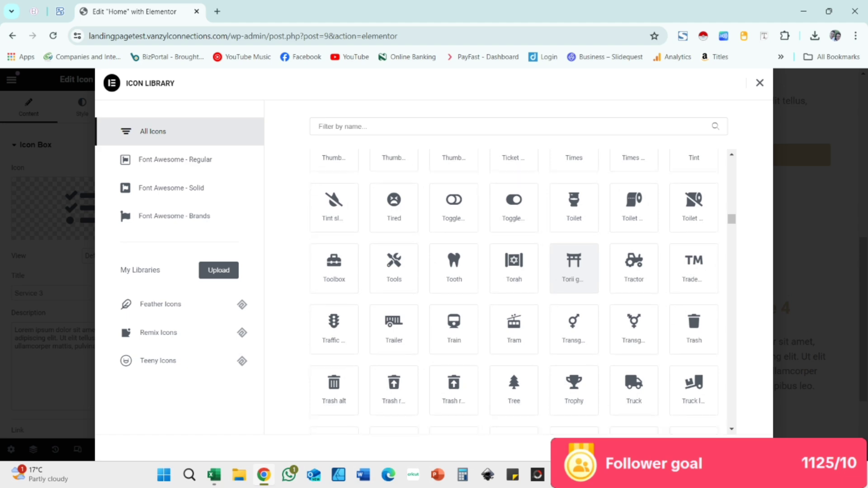
{"action": "scroll", "coordinate": [574, 267], "scroll_direction": "down", "scroll_amount": 5}
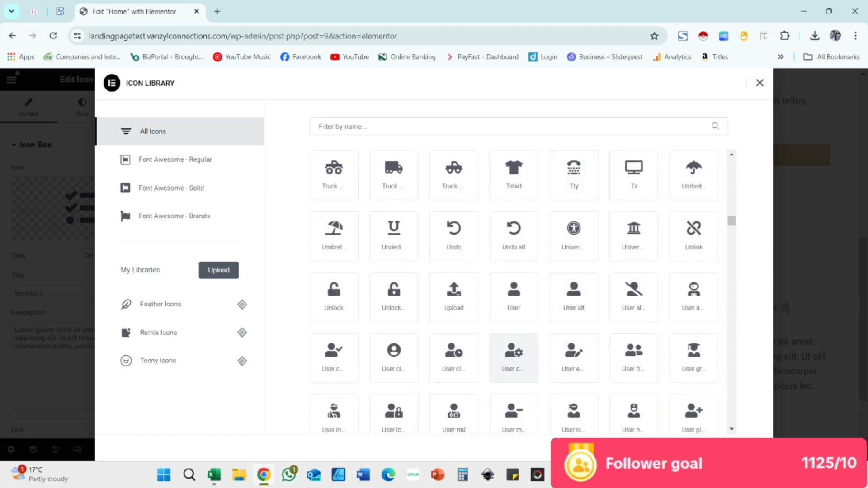
{"action": "left_click", "coordinate": [514, 359]}
{"action": "left_click", "coordinate": [742, 449]}
Replace the Service 4 icon with the Vector square icon from the icon library
{"action": "left_click", "coordinate": [756, 307]}
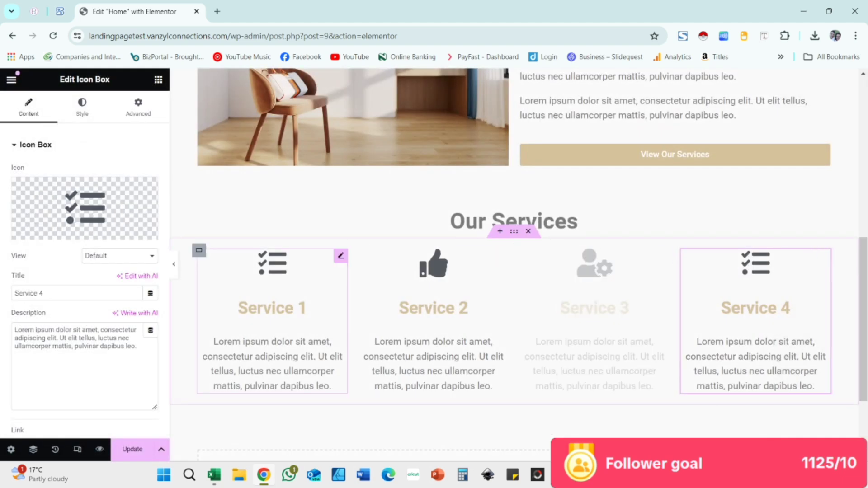
{"action": "left_click", "coordinate": [85, 208]}
{"action": "scroll", "coordinate": [334, 312], "scroll_direction": "down", "scroll_amount": 6}
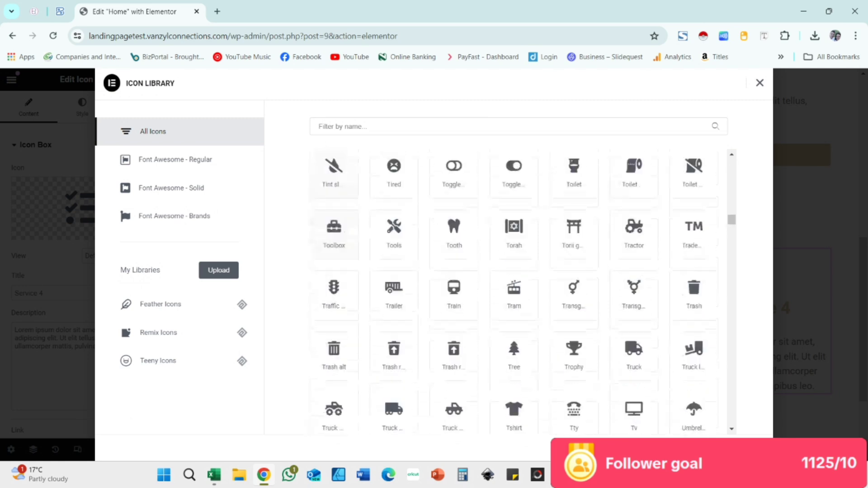
{"action": "scroll", "coordinate": [334, 281], "scroll_direction": "down", "scroll_amount": 2}
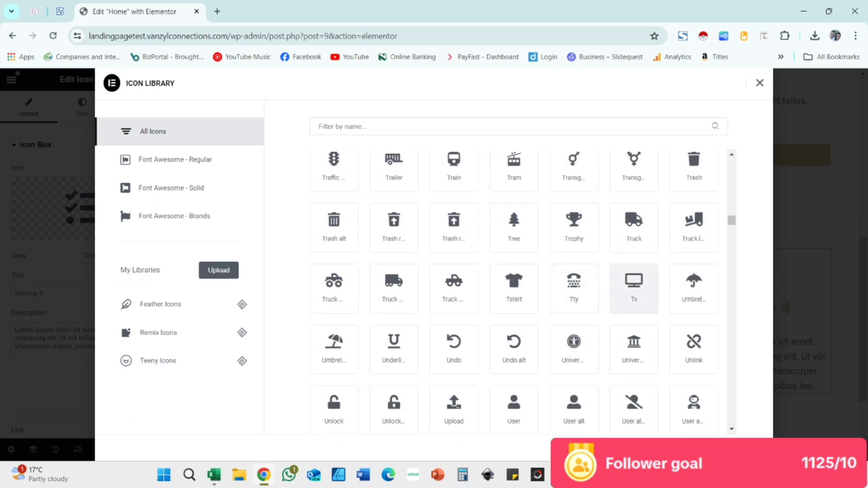
{"action": "scroll", "coordinate": [634, 271], "scroll_direction": "down", "scroll_amount": 2}
{"action": "scroll", "coordinate": [574, 298], "scroll_direction": "down", "scroll_amount": 3}
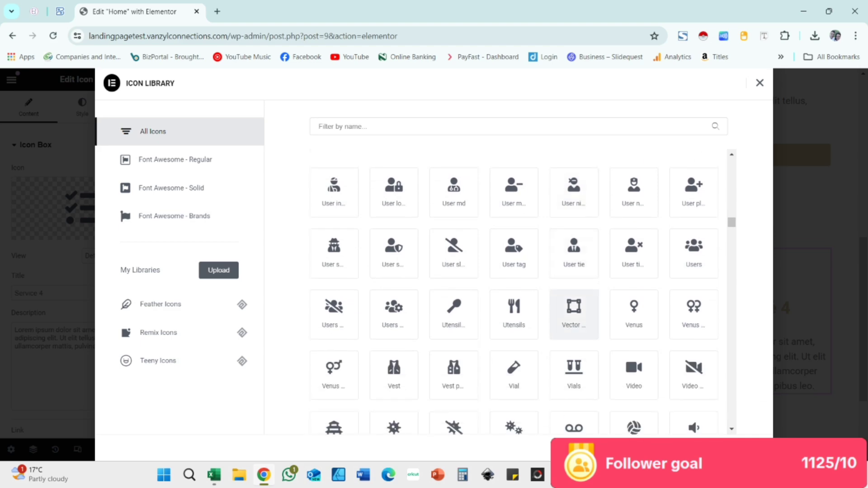
{"action": "double_click", "coordinate": [574, 314]}
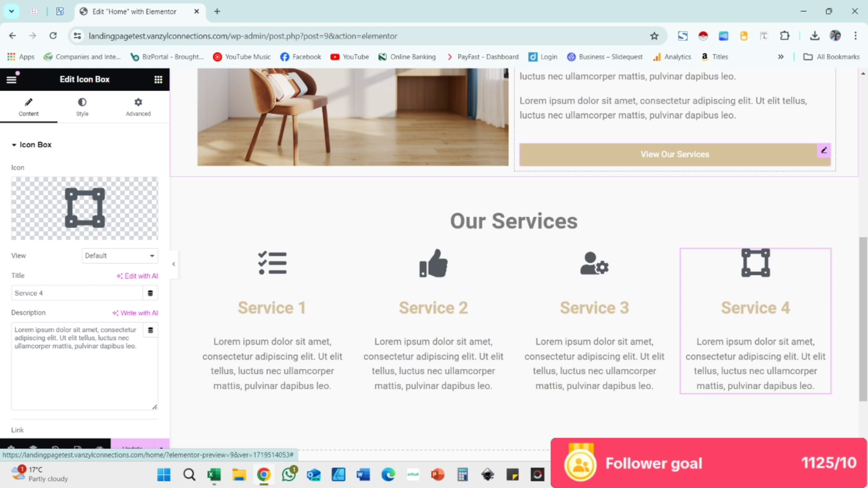
Add a Menu Anchor widget directly below the Our Services heading and set its ID to services
{"action": "scroll", "coordinate": [675, 181], "scroll_direction": "up", "scroll_amount": 1}
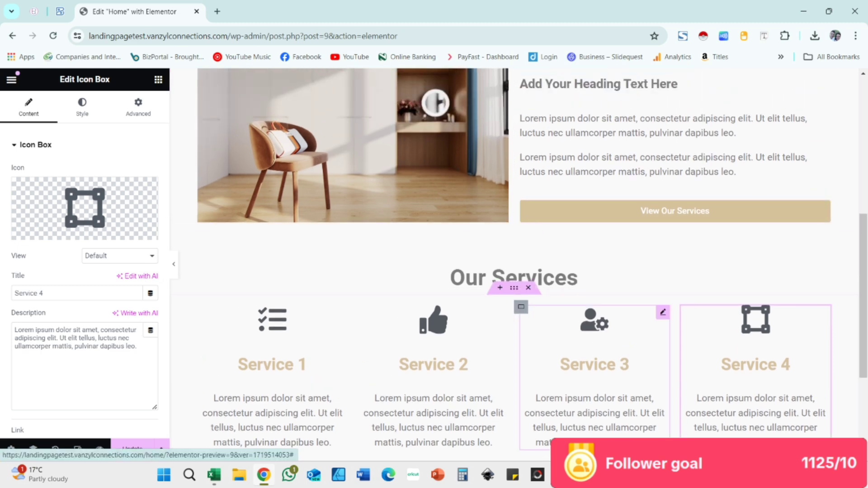
{"action": "left_click", "coordinate": [158, 79]}
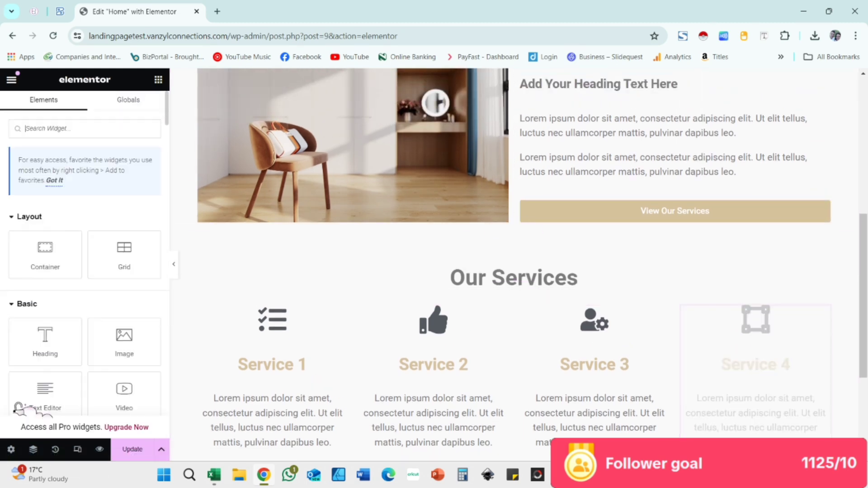
{"action": "scroll", "coordinate": [676, 347], "scroll_direction": "up", "scroll_amount": 5}
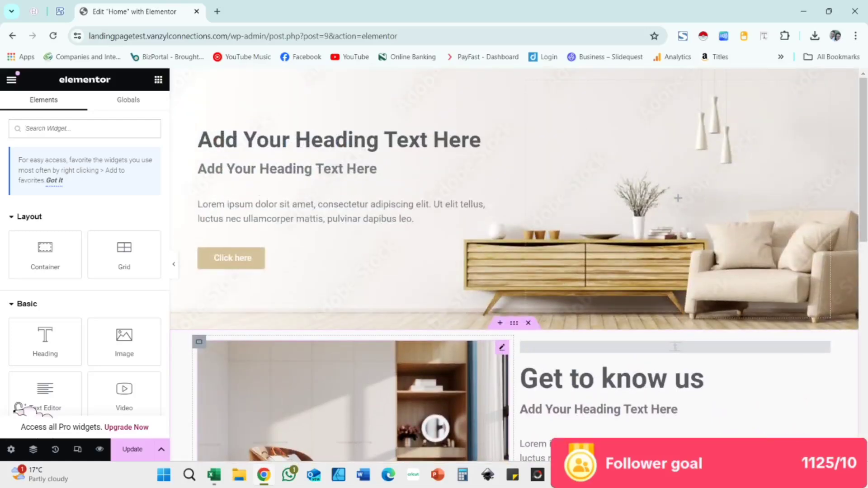
{"action": "scroll", "coordinate": [676, 347], "scroll_direction": "down", "scroll_amount": 6}
{"action": "scroll", "coordinate": [86, 272], "scroll_direction": "down", "scroll_amount": 1}
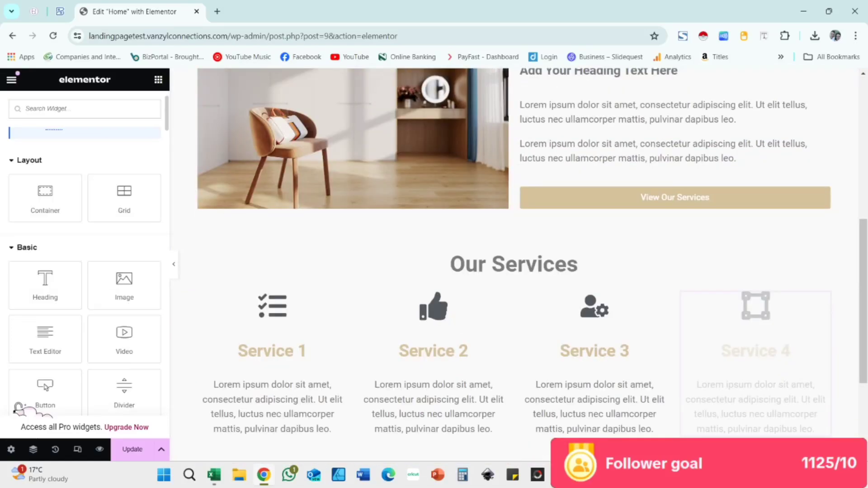
{"action": "type", "text": "a"}
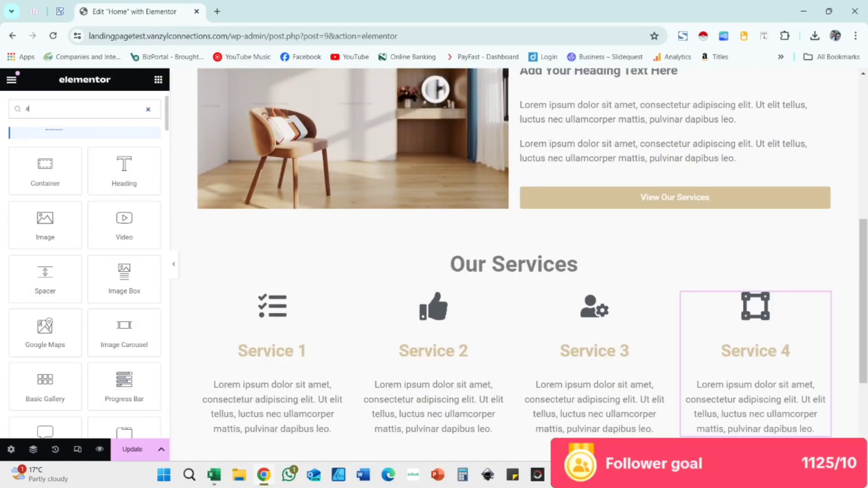
{"action": "type", "text": "nd"}
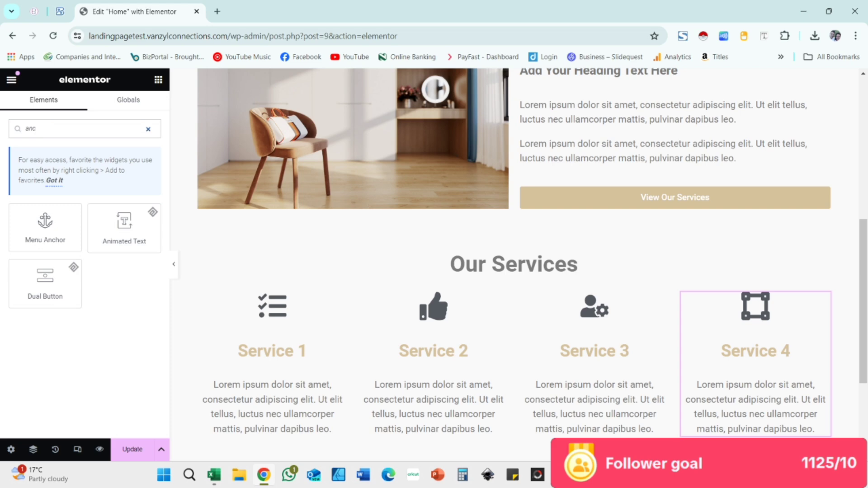
{"action": "left_click_drag", "start_coordinate": [45, 227], "coordinate": [505, 268]}
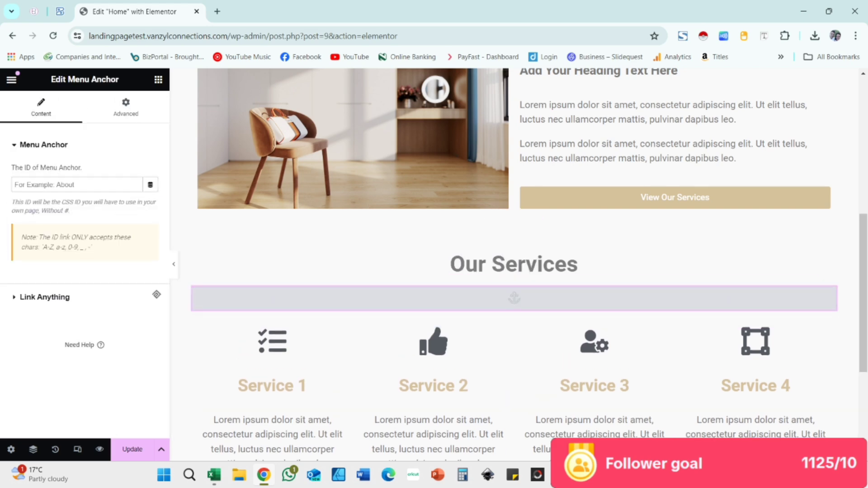
{"action": "type", "text": "services"}
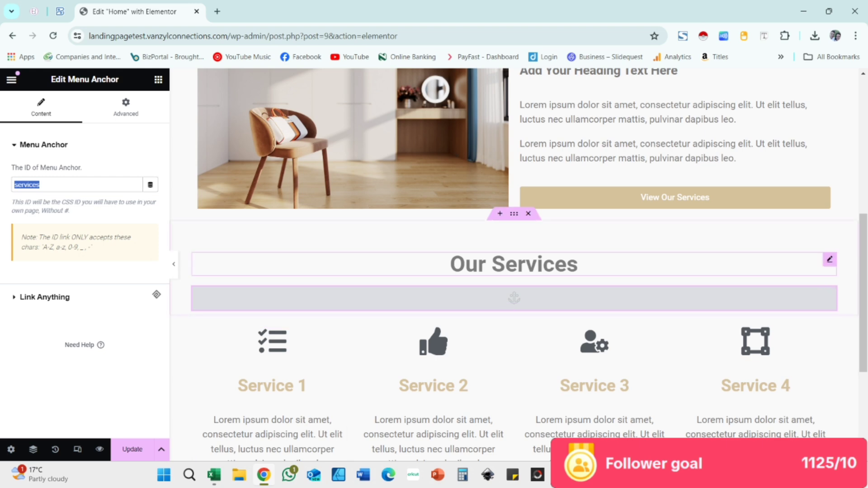
{"action": "scroll", "coordinate": [518, 266], "scroll_direction": "up", "scroll_amount": 6}
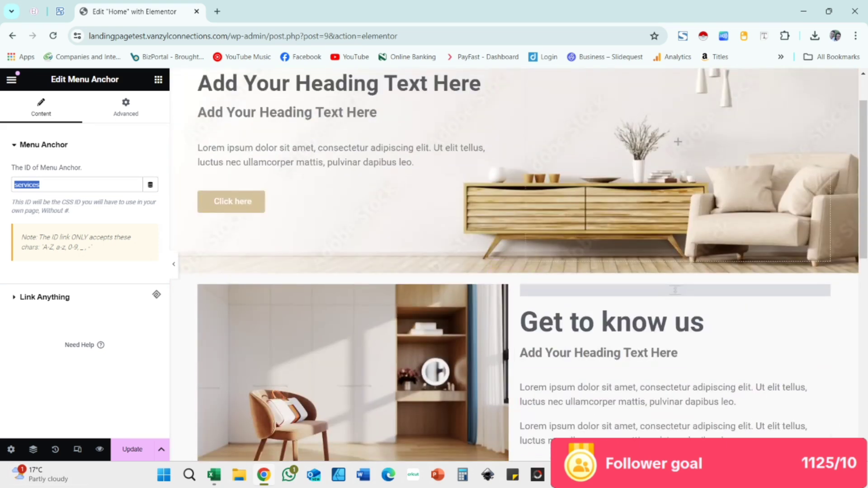
{"action": "left_click_drag", "start_coordinate": [864, 180], "coordinate": [864, 281]}
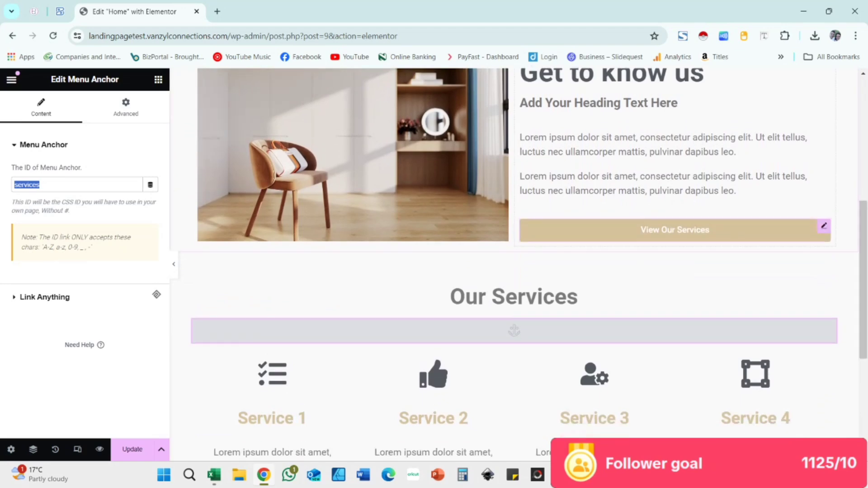
Link the View Our Services button to #services and update the page
{"action": "left_click", "coordinate": [675, 230]}
{"action": "left_click", "coordinate": [59, 232]}
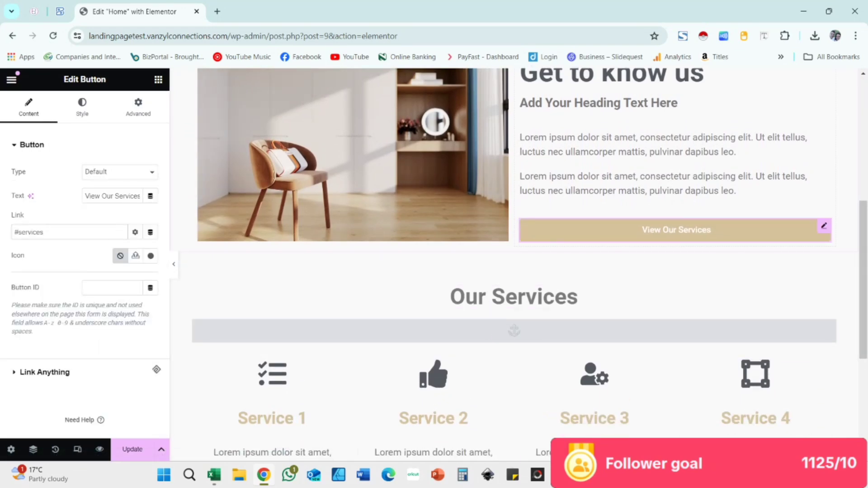
{"action": "scroll", "coordinate": [678, 197], "scroll_direction": "up", "scroll_amount": 7}
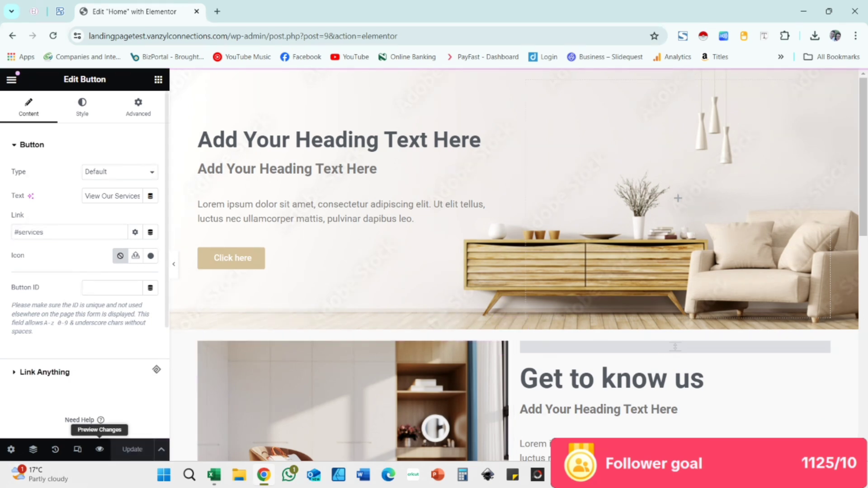
Preview the page changes and review the layout from the hero section down to Our Services
{"action": "left_click", "coordinate": [100, 449]}
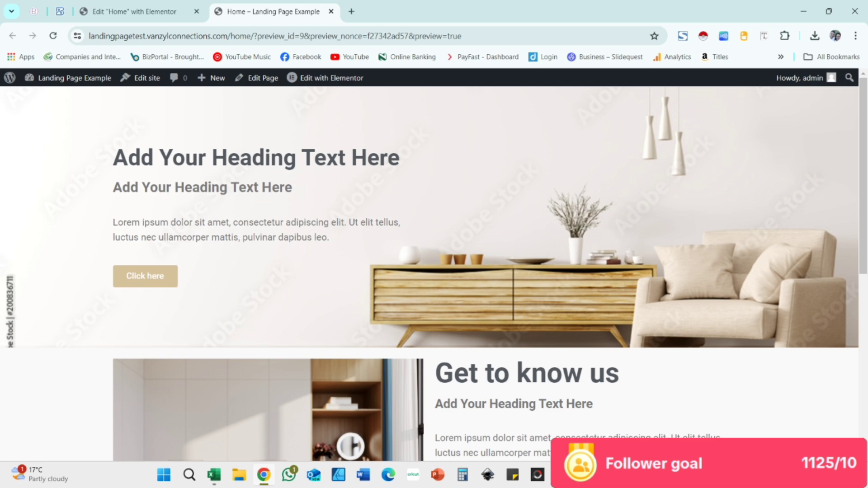
{"action": "scroll", "coordinate": [434, 271], "scroll_direction": "down", "scroll_amount": 5}
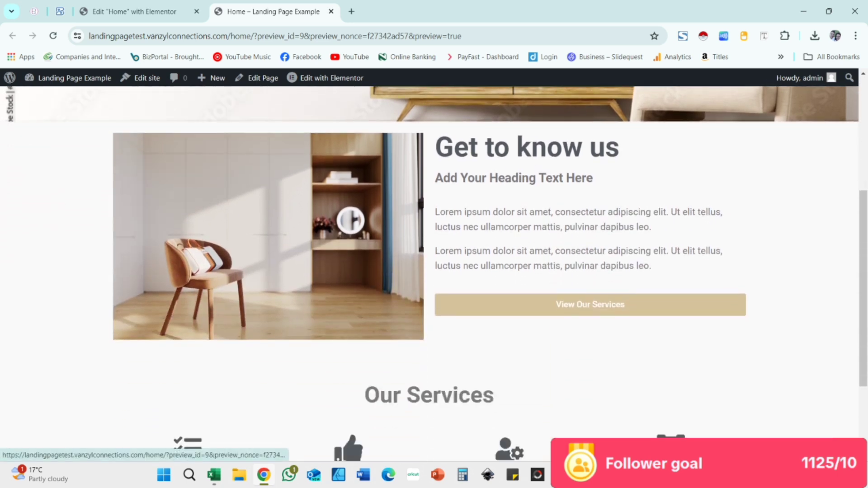
{"action": "scroll", "coordinate": [434, 271], "scroll_direction": "down", "scroll_amount": 3}
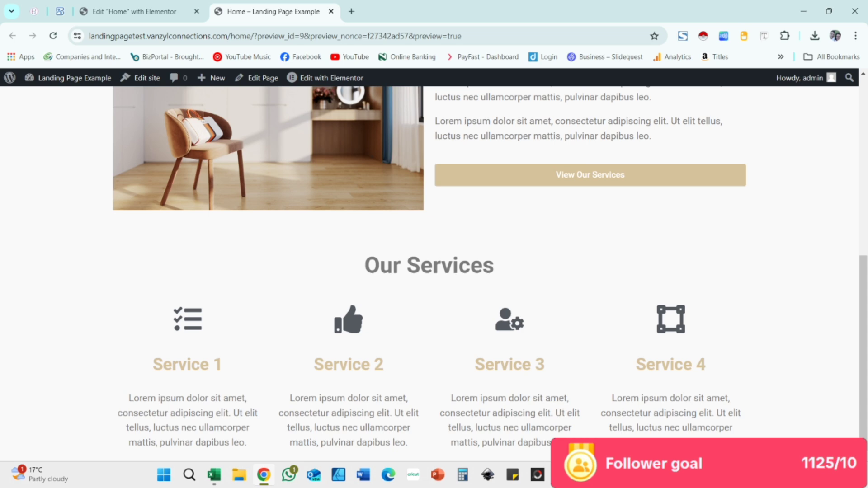
{"action": "scroll", "coordinate": [434, 272], "scroll_direction": "up", "scroll_amount": 8}
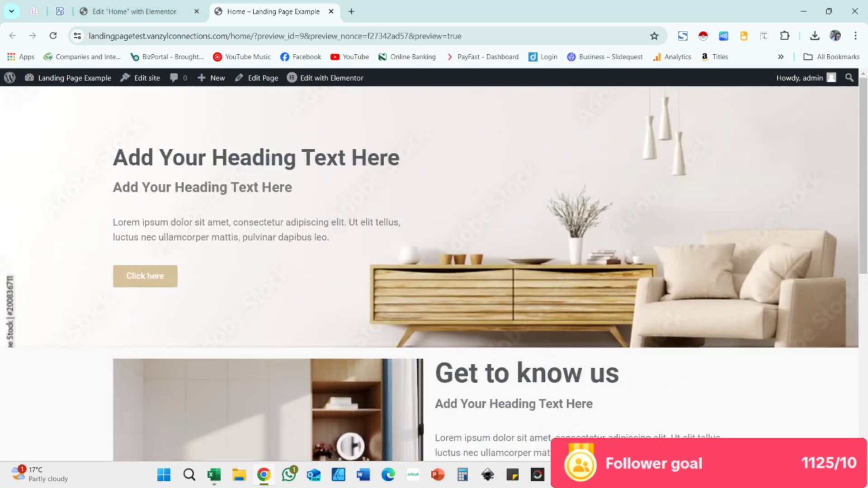
Return to the page editor, set the Get to know us container's content width to Full Width, and update the page
{"action": "left_click", "coordinate": [134, 11]}
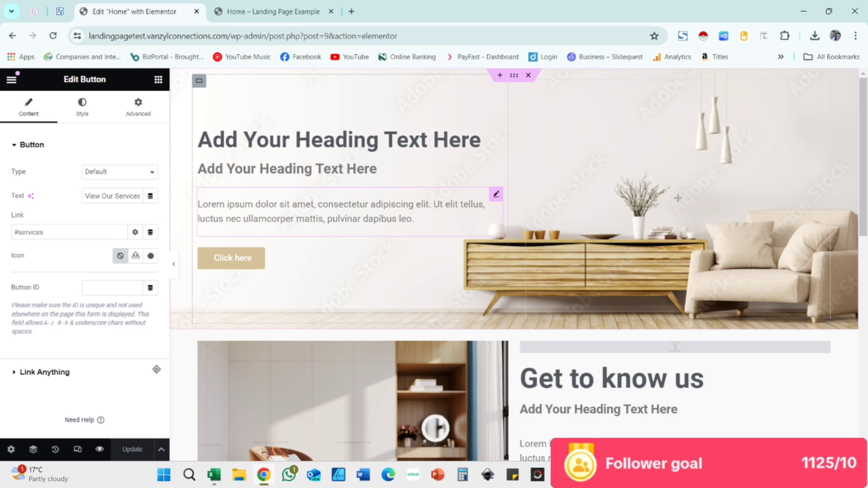
{"action": "scroll", "coordinate": [543, 176], "scroll_direction": "down", "scroll_amount": 3}
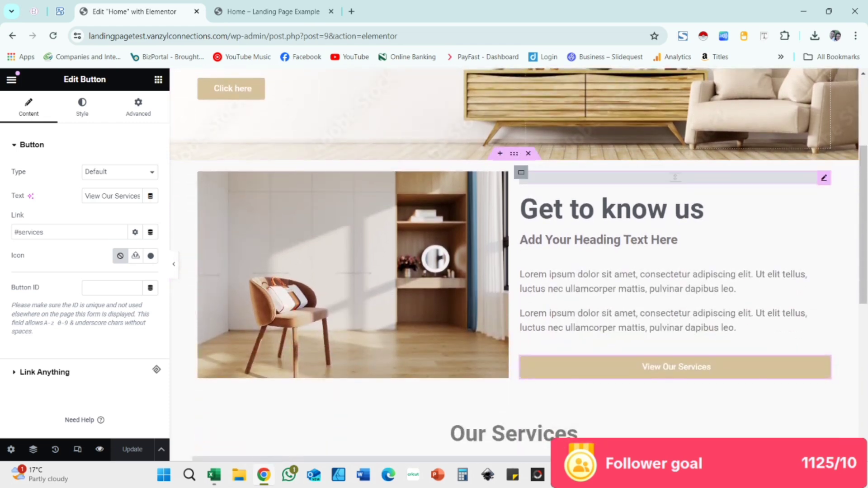
{"action": "left_click", "coordinate": [514, 154]}
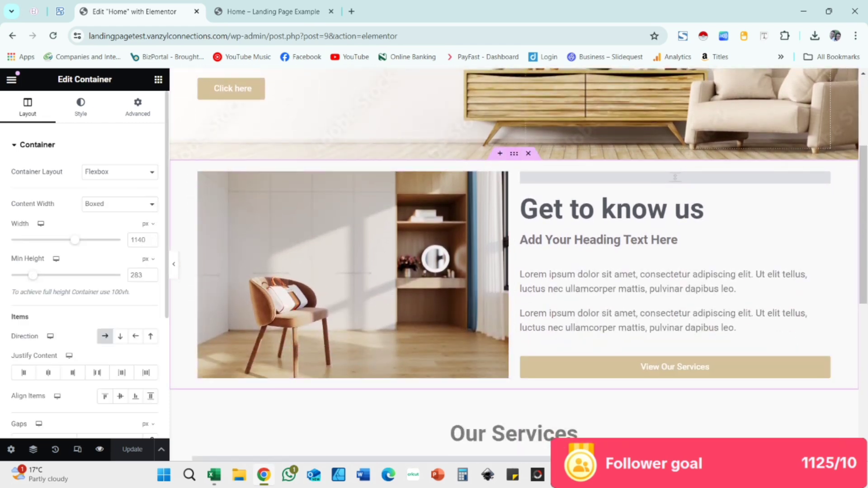
{"action": "left_click", "coordinate": [120, 204]}
{"action": "left_click", "coordinate": [108, 225]}
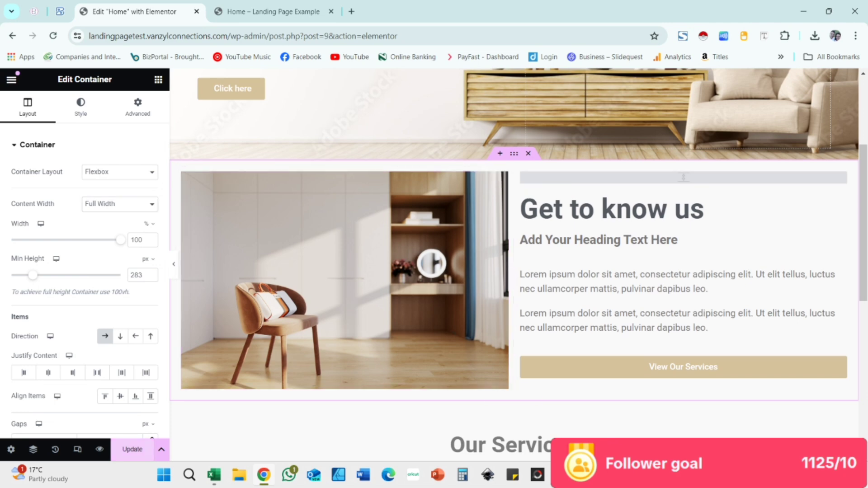
{"action": "left_click", "coordinate": [133, 450]}
Set the height of the spacer above the Our Services heading to 62 px
{"action": "scroll", "coordinate": [317, 253], "scroll_direction": "down", "scroll_amount": 3}
{"action": "scroll", "coordinate": [434, 290], "scroll_direction": "down", "scroll_amount": 5}
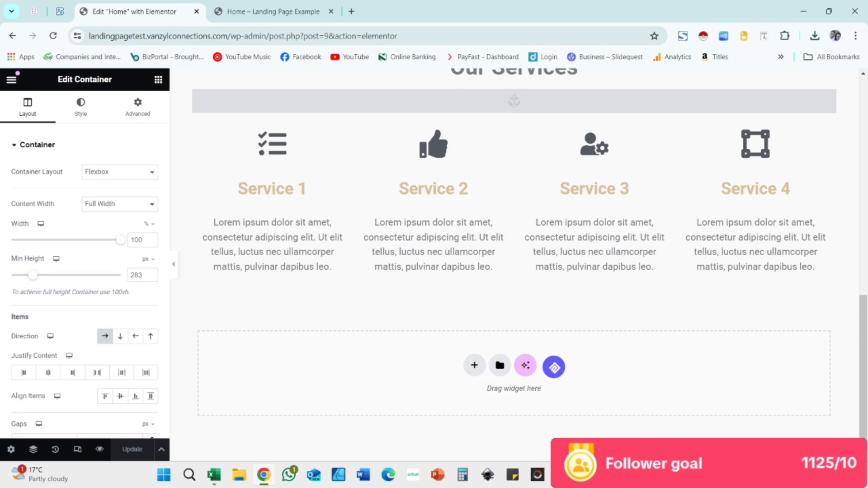
{"action": "scroll", "coordinate": [515, 265], "scroll_direction": "up", "scroll_amount": 8}
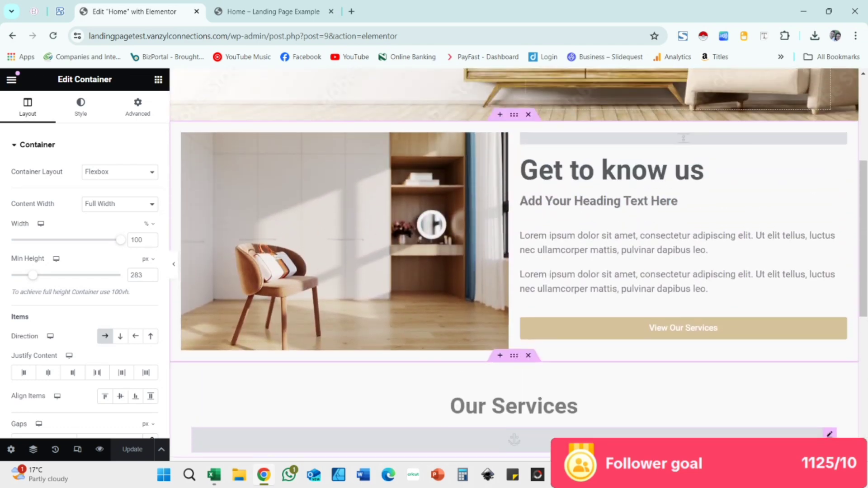
{"action": "scroll", "coordinate": [514, 265], "scroll_direction": "down", "scroll_amount": 8}
{"action": "scroll", "coordinate": [515, 265], "scroll_direction": "up", "scroll_amount": 3}
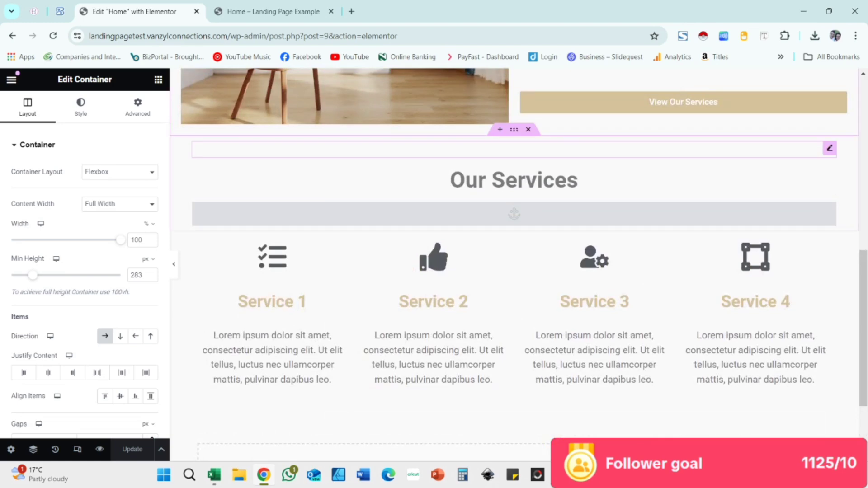
{"action": "left_click", "coordinate": [514, 150]}
{"action": "left_click_drag", "start_coordinate": [17, 184], "coordinate": [23, 184]}
Apply the Fade In entrance animation to the main heading in the hero section
{"action": "scroll", "coordinate": [515, 265], "scroll_direction": "up", "scroll_amount": 8}
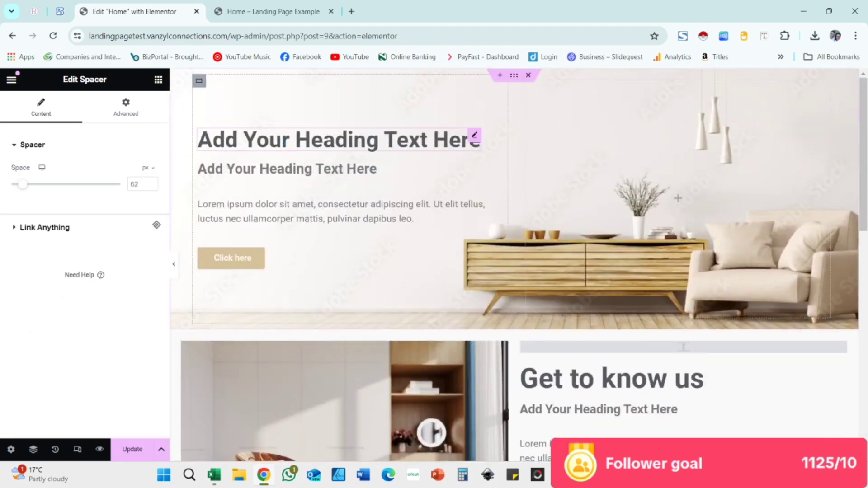
{"action": "left_click", "coordinate": [286, 142]}
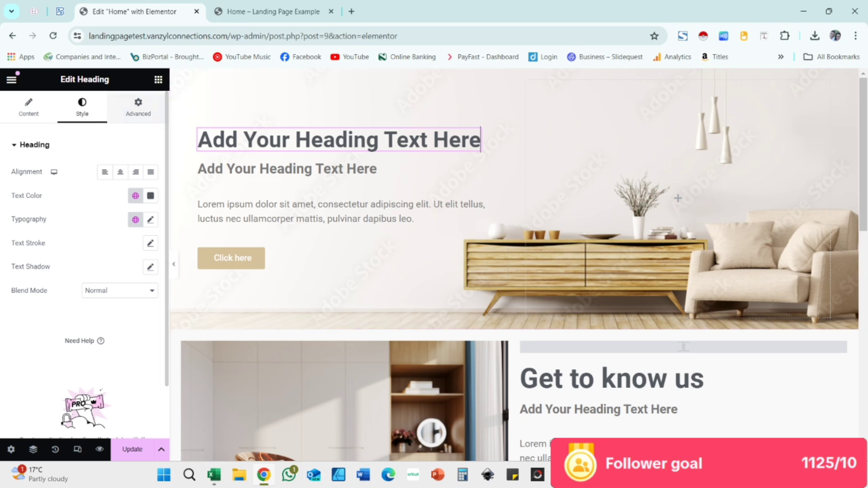
{"action": "left_click", "coordinate": [138, 108]}
{"action": "scroll", "coordinate": [85, 263], "scroll_direction": "down", "scroll_amount": 6}
{"action": "scroll", "coordinate": [84, 262], "scroll_direction": "down", "scroll_amount": 2}
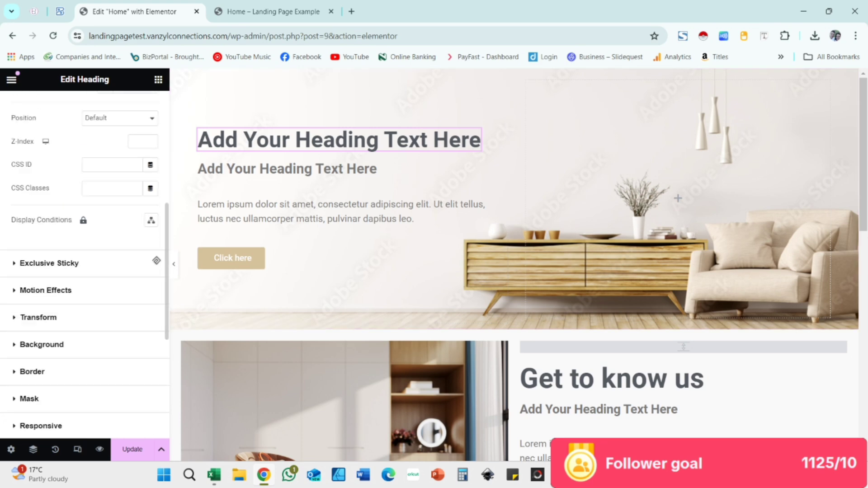
{"action": "left_click", "coordinate": [46, 290]}
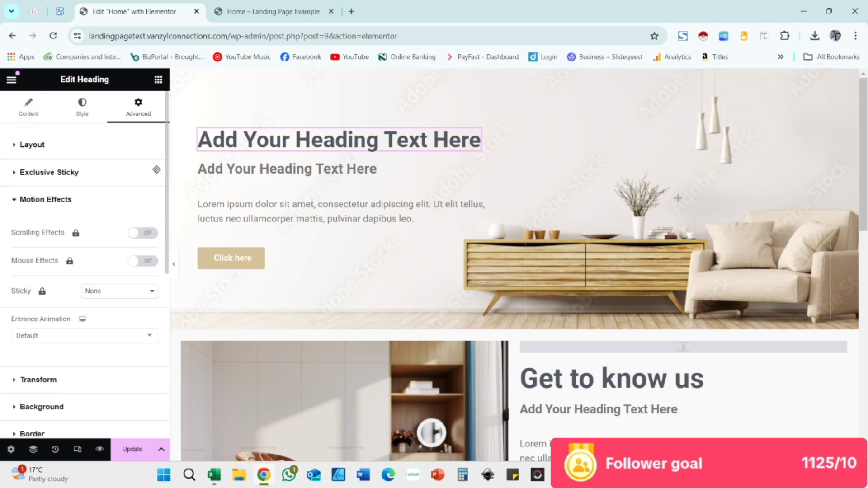
{"action": "left_click", "coordinate": [85, 335]}
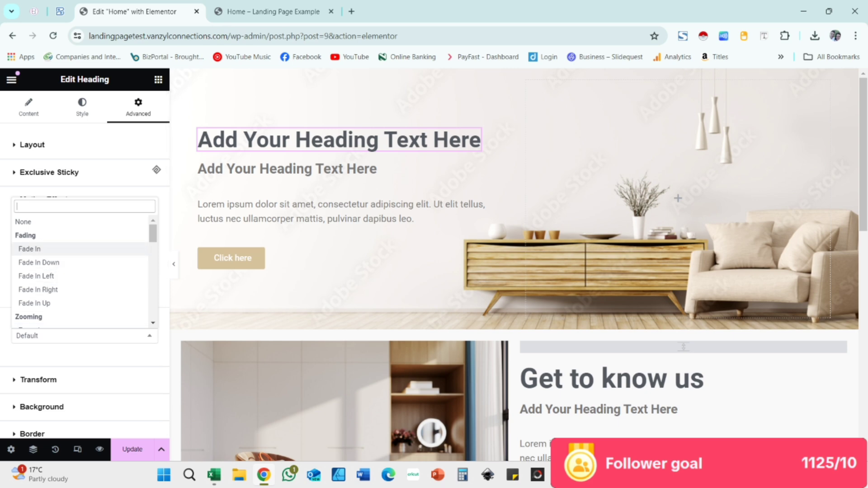
{"action": "left_click", "coordinate": [30, 249]}
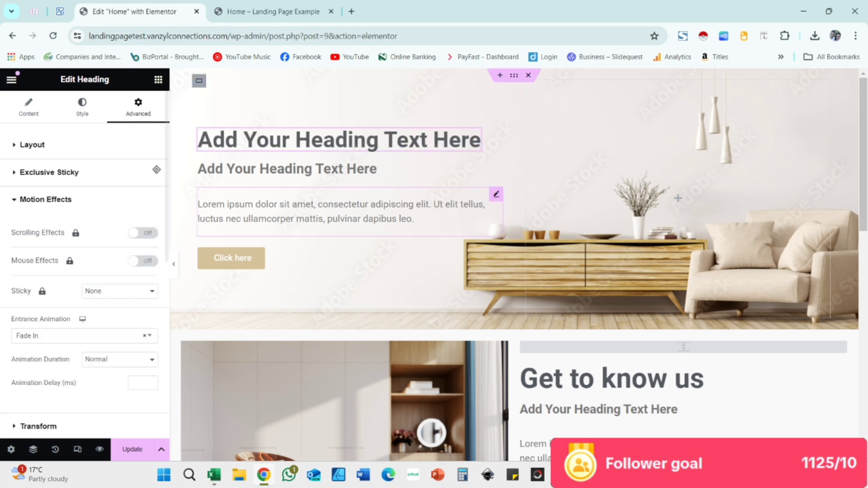
Apply the Fade In Left entrance animation to the hero section's subheading
{"action": "left_click", "coordinate": [287, 169]}
{"action": "left_click", "coordinate": [138, 107]}
{"action": "scroll", "coordinate": [86, 226], "scroll_direction": "down", "scroll_amount": 5}
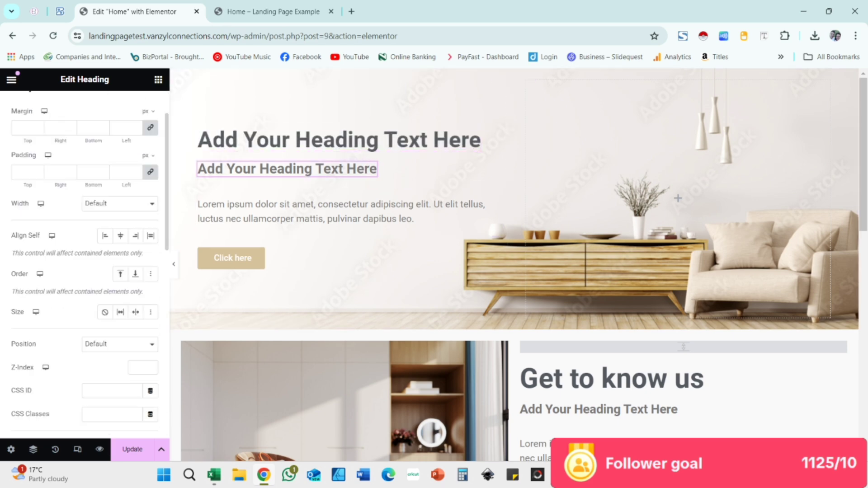
{"action": "left_click", "coordinate": [45, 347]}
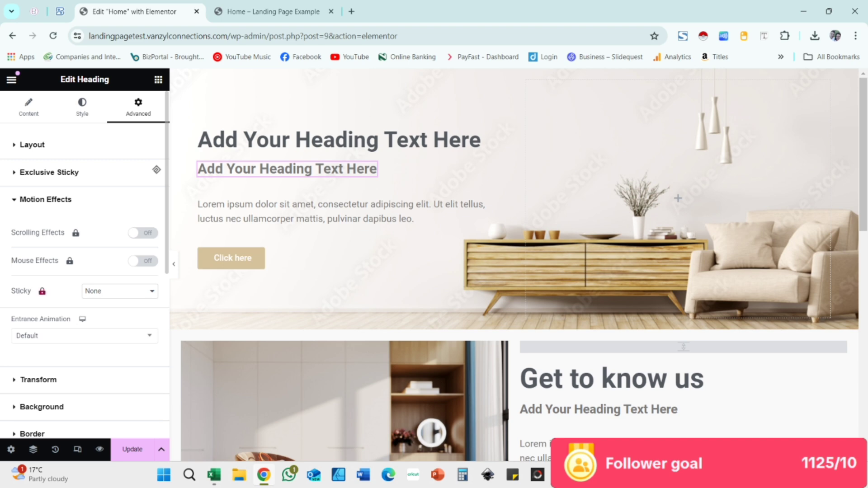
{"action": "left_click", "coordinate": [84, 336]}
{"action": "left_click", "coordinate": [31, 274]}
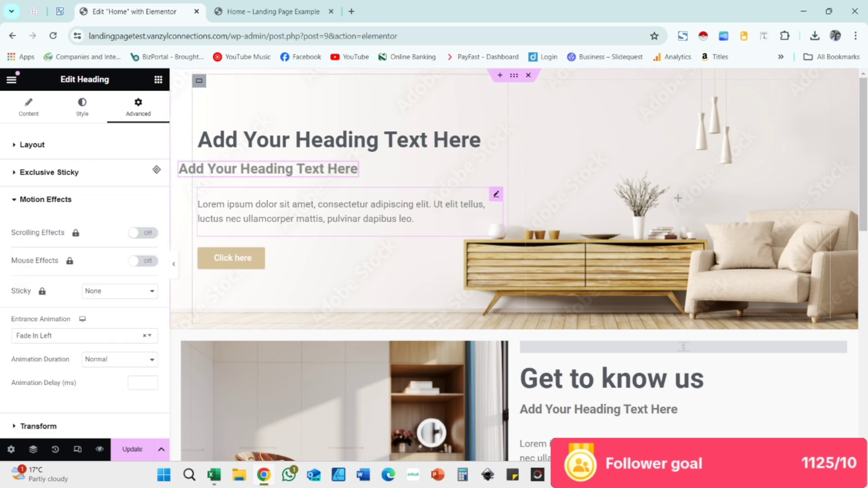
Apply the Fade In Right entrance animation to the hero section's paragraph text
{"action": "left_click", "coordinate": [350, 212]}
{"action": "left_click", "coordinate": [138, 107]}
{"action": "scroll", "coordinate": [86, 226], "scroll_direction": "down", "scroll_amount": 6}
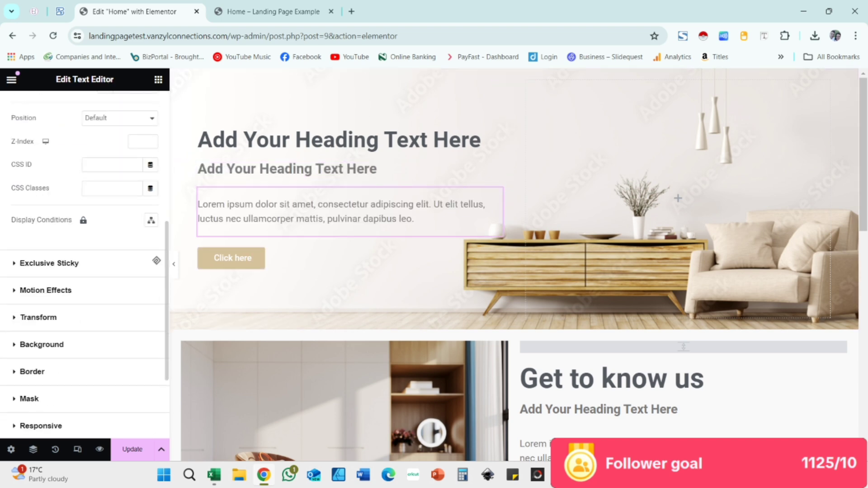
{"action": "left_click", "coordinate": [46, 290]}
{"action": "scroll", "coordinate": [85, 226], "scroll_direction": "down", "scroll_amount": 3}
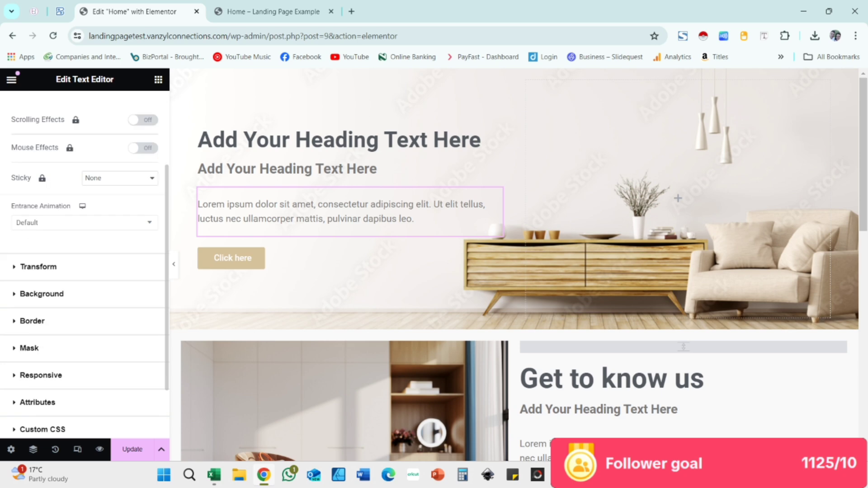
{"action": "left_click", "coordinate": [84, 222]}
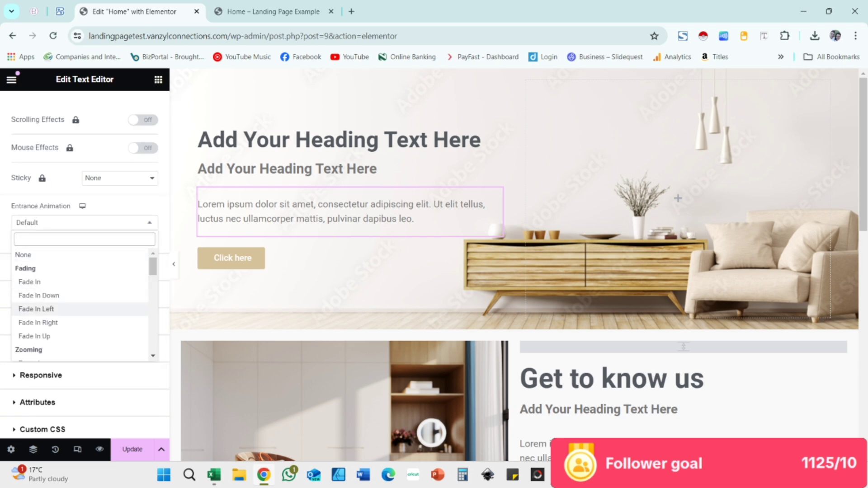
{"action": "left_click", "coordinate": [38, 323]}
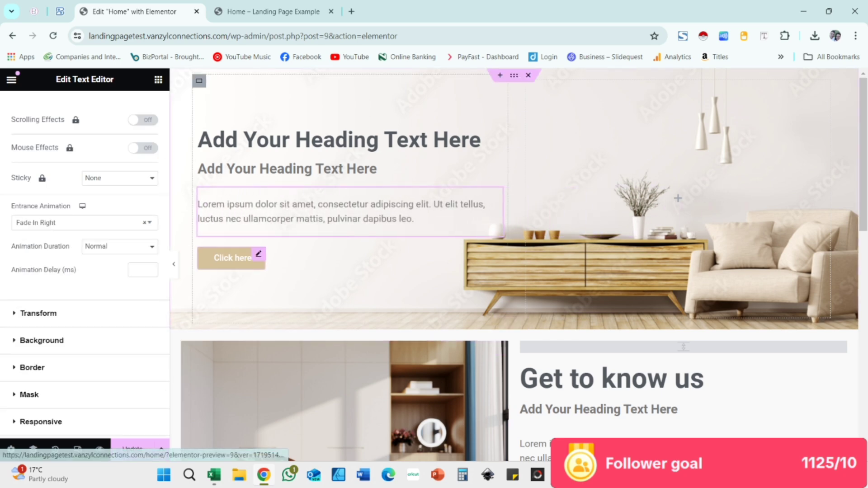
Apply the Fade In entrance animation to the hero section's Click here button and update the page
{"action": "left_click", "coordinate": [233, 258]}
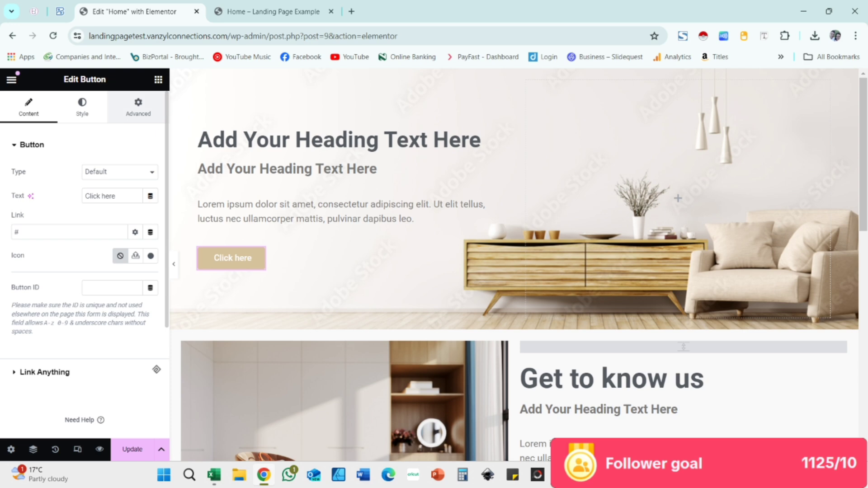
{"action": "left_click", "coordinate": [138, 107]}
{"action": "scroll", "coordinate": [85, 265], "scroll_direction": "down", "scroll_amount": 3}
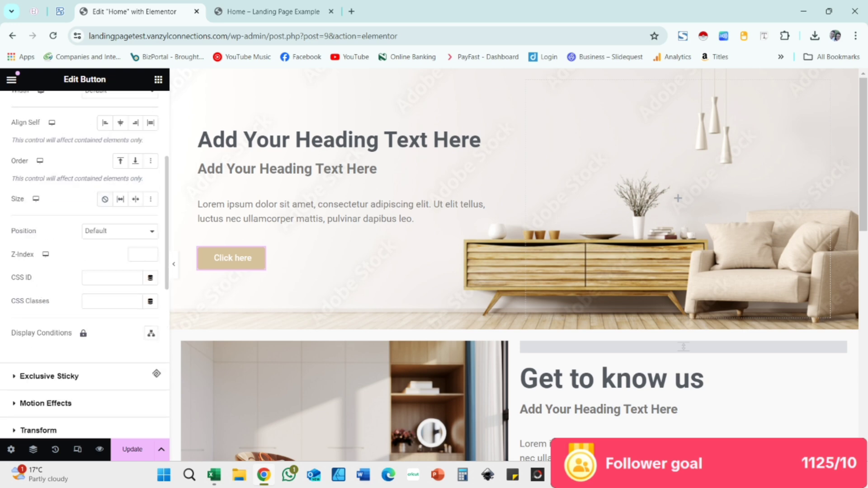
{"action": "scroll", "coordinate": [84, 265], "scroll_direction": "down", "scroll_amount": 1}
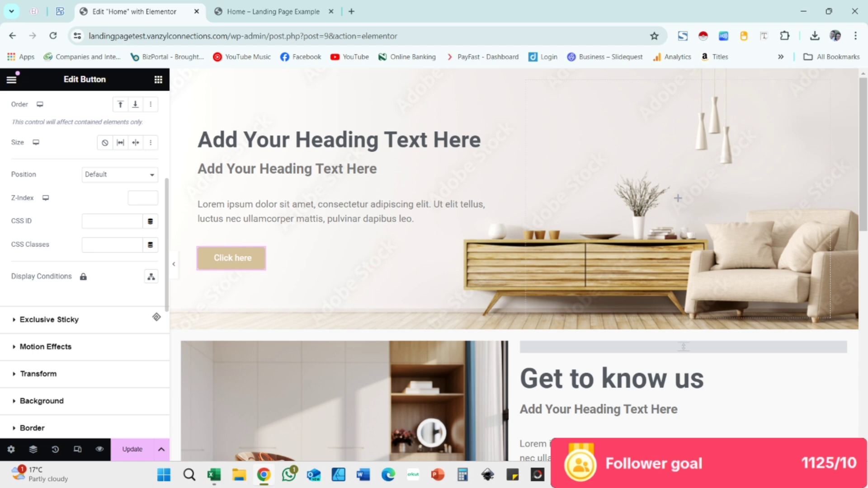
{"action": "scroll", "coordinate": [85, 264], "scroll_direction": "down", "scroll_amount": 3}
{"action": "left_click", "coordinate": [45, 177]}
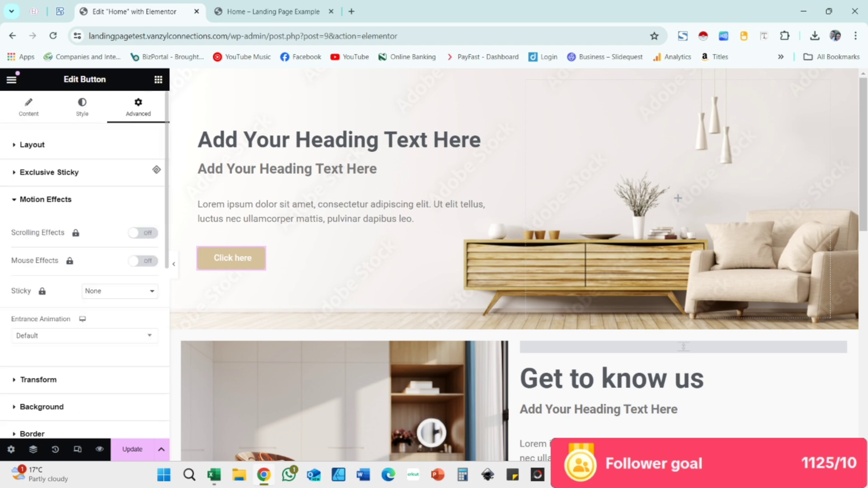
{"action": "left_click", "coordinate": [82, 335]}
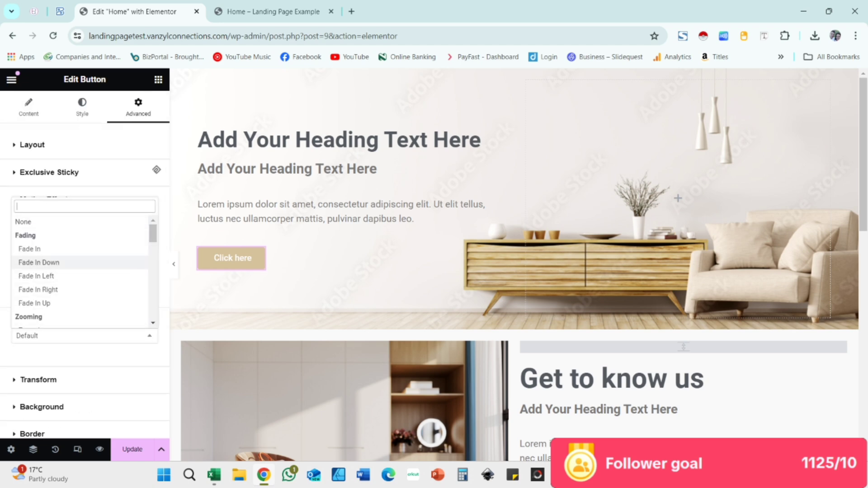
{"action": "left_click", "coordinate": [46, 249]}
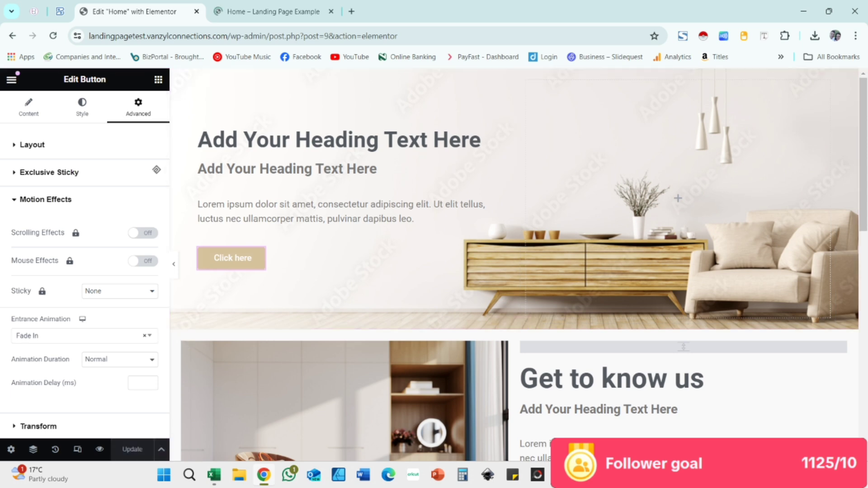
{"action": "scroll", "coordinate": [515, 281], "scroll_direction": "down", "scroll_amount": 5}
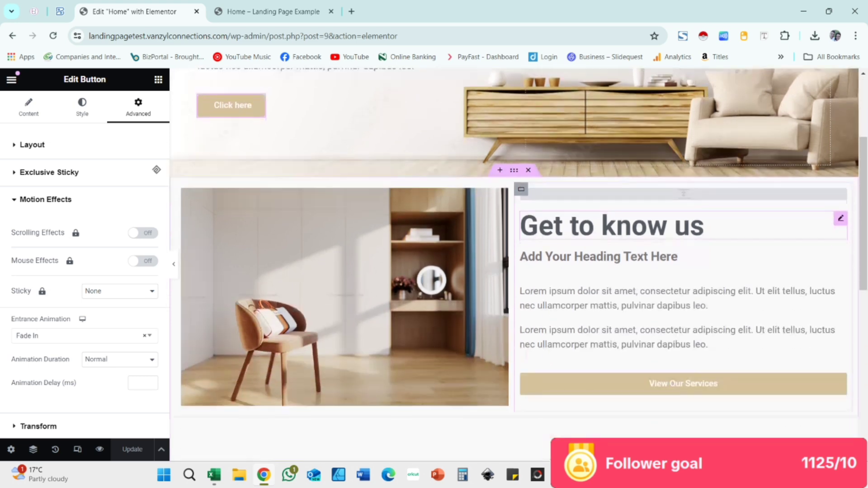
{"action": "scroll", "coordinate": [515, 281], "scroll_direction": "up", "scroll_amount": 3}
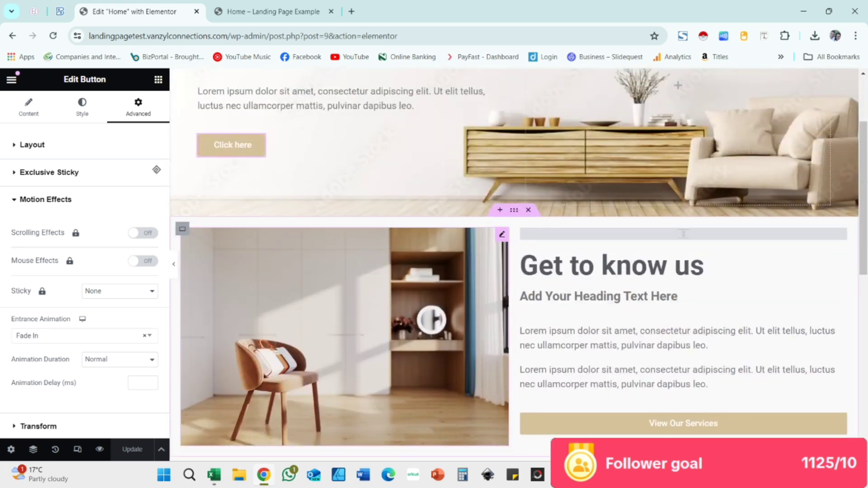
{"action": "scroll", "coordinate": [515, 280], "scroll_direction": "down", "scroll_amount": 8}
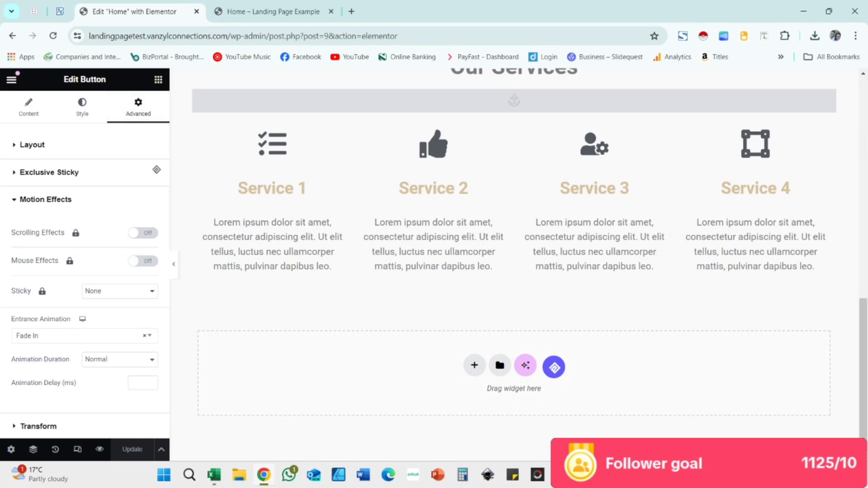
Add a single-column Flexbox container below the four service blocks
{"action": "left_click", "coordinate": [159, 80]}
{"action": "scroll", "coordinate": [516, 271], "scroll_direction": "up", "scroll_amount": 4}
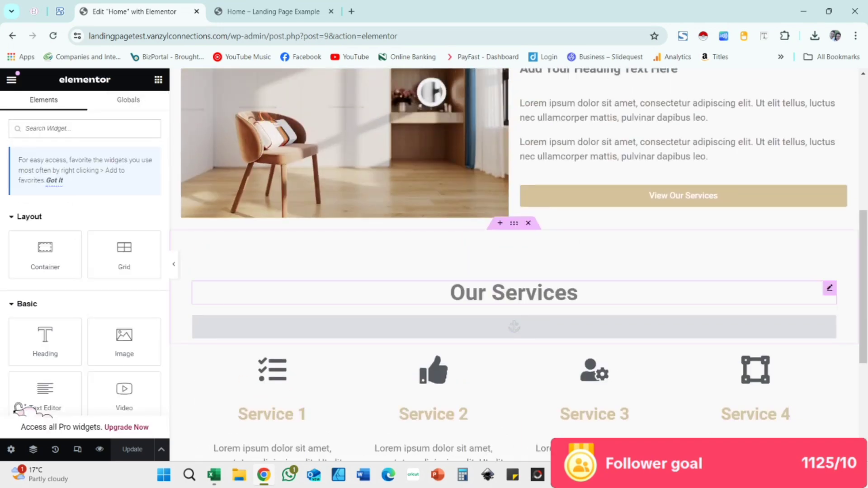
{"action": "scroll", "coordinate": [516, 271], "scroll_direction": "down", "scroll_amount": 4}
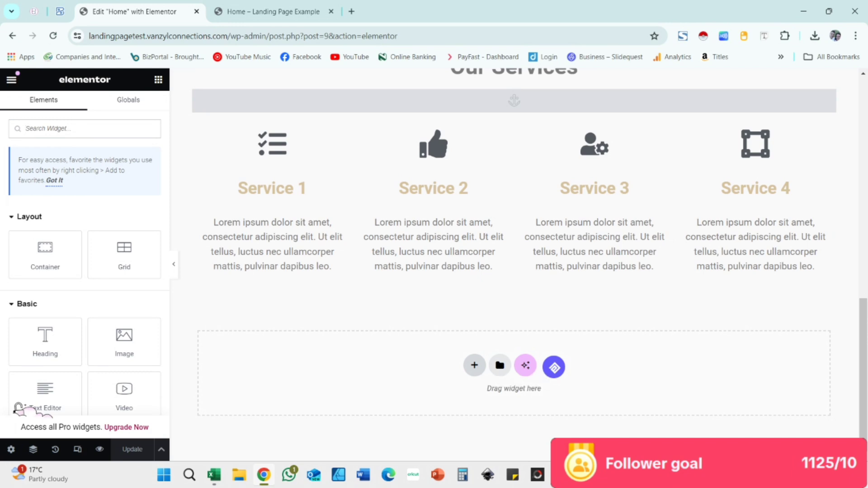
{"action": "left_click", "coordinate": [475, 365]}
{"action": "left_click", "coordinate": [479, 400]}
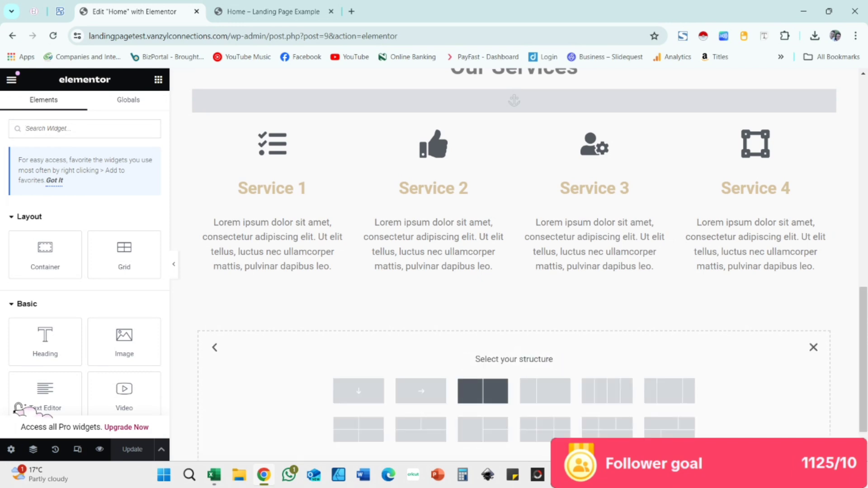
{"action": "left_click", "coordinate": [359, 391]}
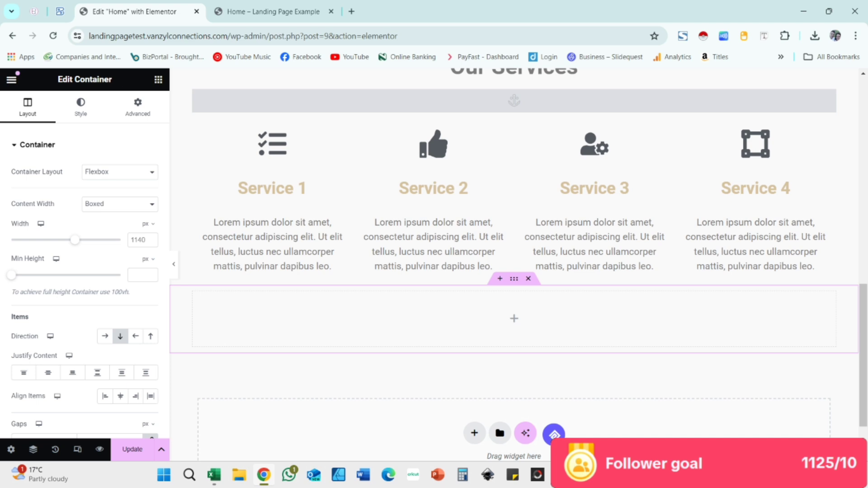
Place a Spacer widget inside the new container below the service blocks
{"action": "left_click", "coordinate": [158, 80]}
{"action": "scroll", "coordinate": [118, 226], "scroll_direction": "down", "scroll_amount": 4}
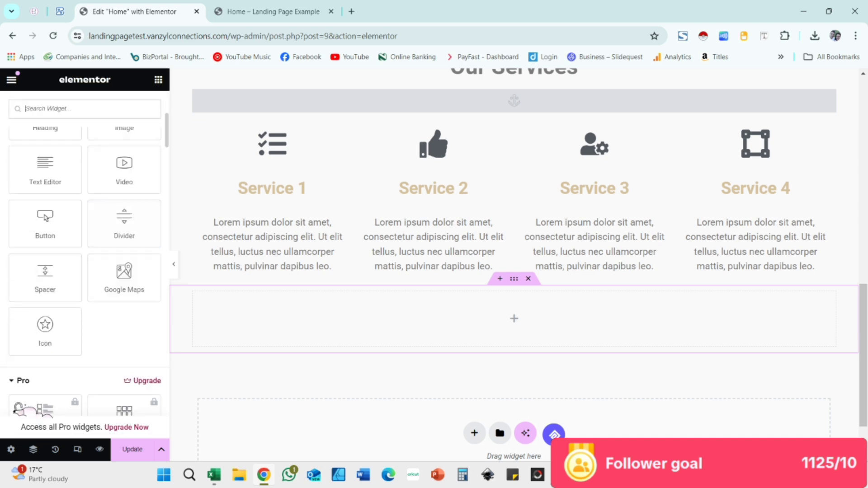
{"action": "left_click_drag", "start_coordinate": [45, 276], "coordinate": [373, 317]}
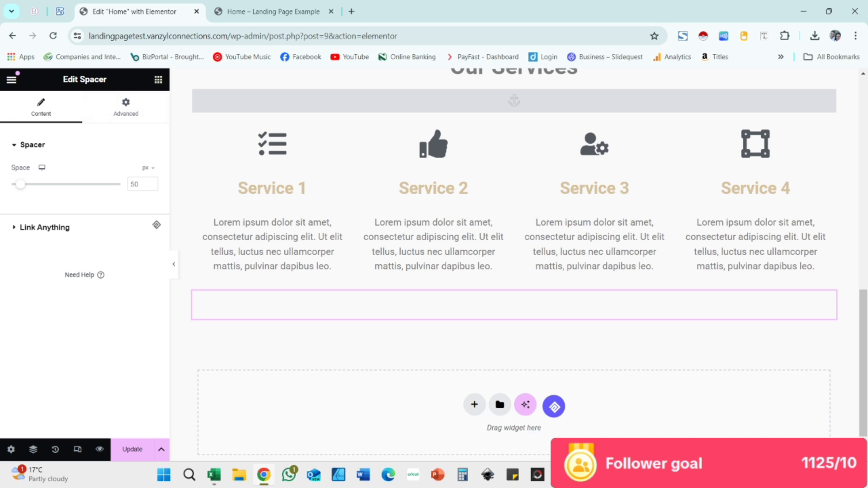
Add a Heading widget below the spacer, center it and apply the dark grey global text color
{"action": "left_click", "coordinate": [158, 79]}
{"action": "left_click_drag", "start_coordinate": [546, 328], "coordinate": [543, 316]}
{"action": "left_click", "coordinate": [82, 107]}
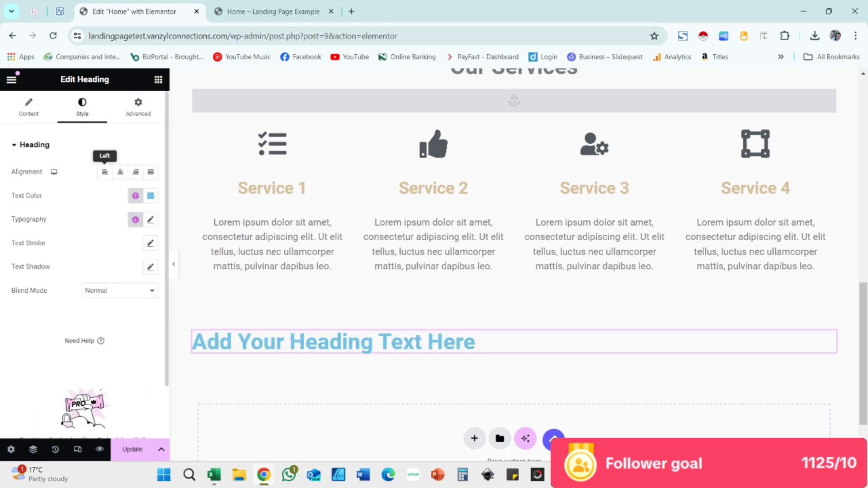
{"action": "left_click", "coordinate": [120, 172]}
{"action": "left_click", "coordinate": [151, 196]}
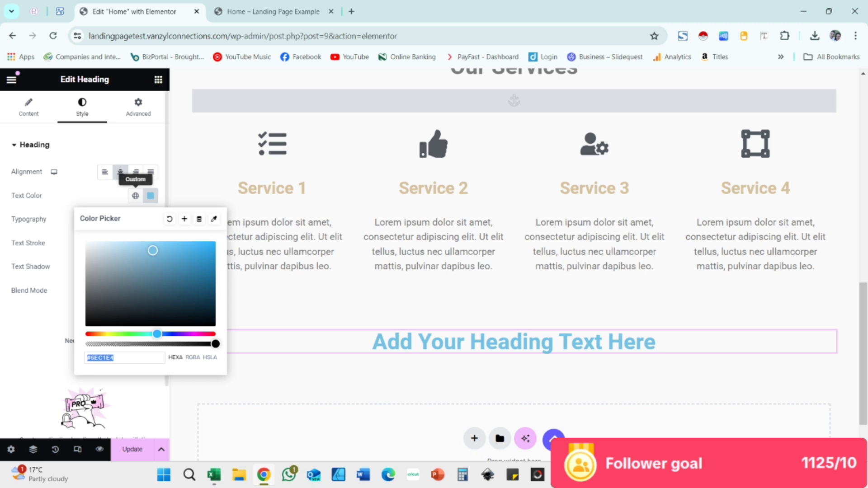
{"action": "left_click", "coordinate": [135, 195]}
{"action": "left_click", "coordinate": [46, 292]}
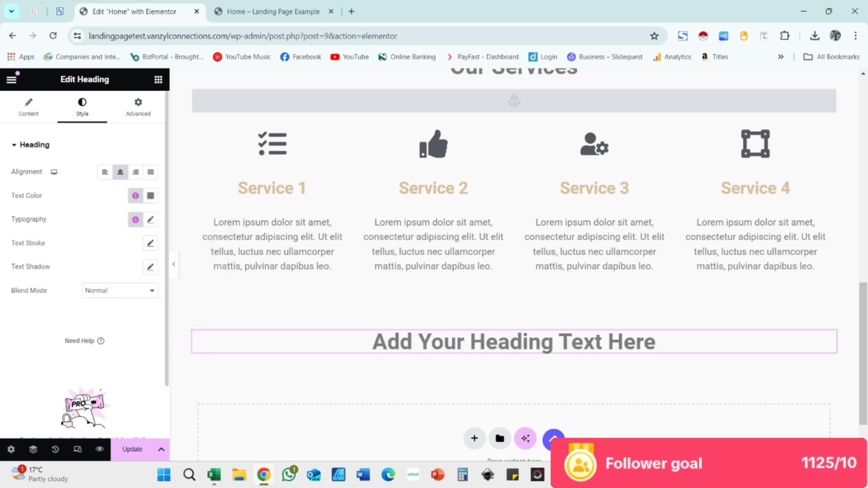
Set the new heading's title to "Our Gallery"
{"action": "left_click", "coordinate": [159, 79]}
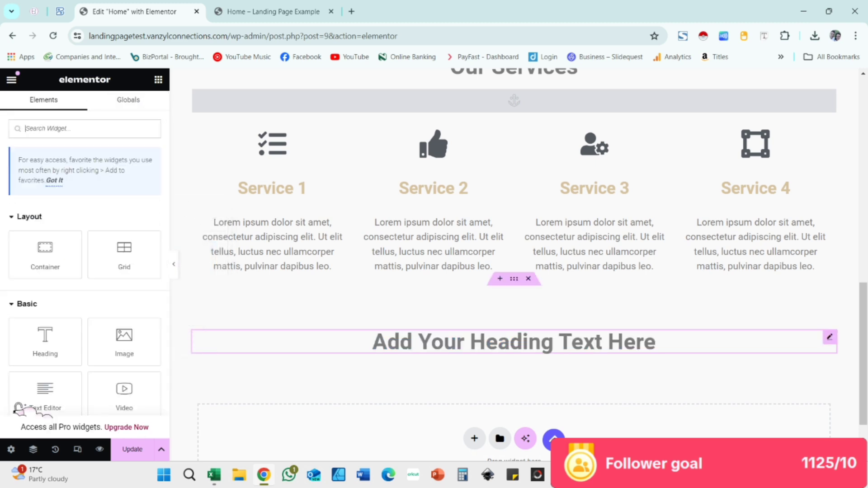
{"action": "left_click", "coordinate": [514, 342]}
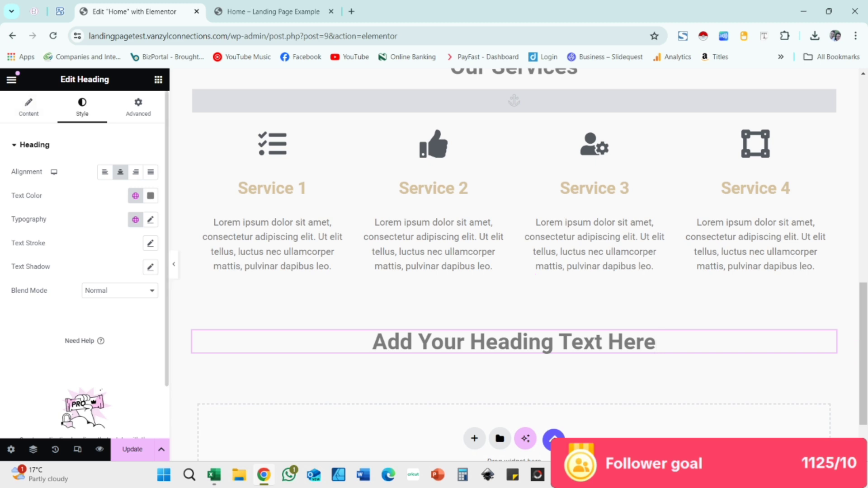
{"action": "left_click", "coordinate": [29, 107]}
{"action": "left_click", "coordinate": [101, 186]}
{"action": "key", "text": "ctrl+a"}
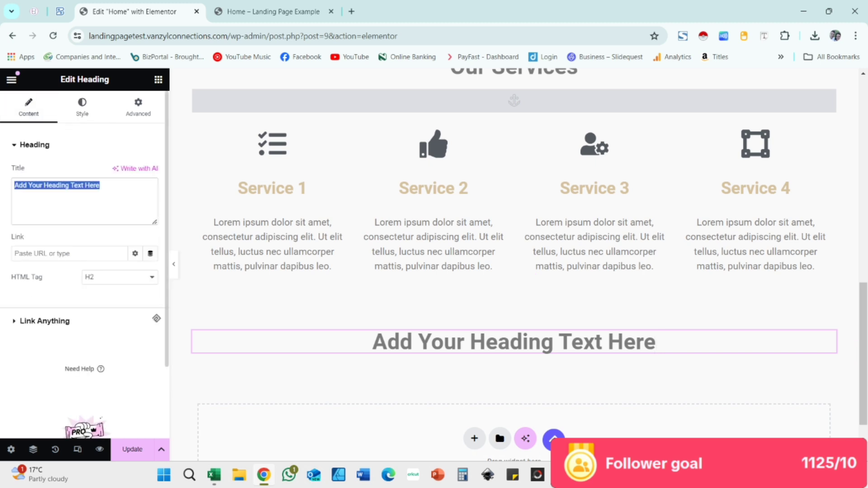
{"action": "type", "text": "Our Gal"}
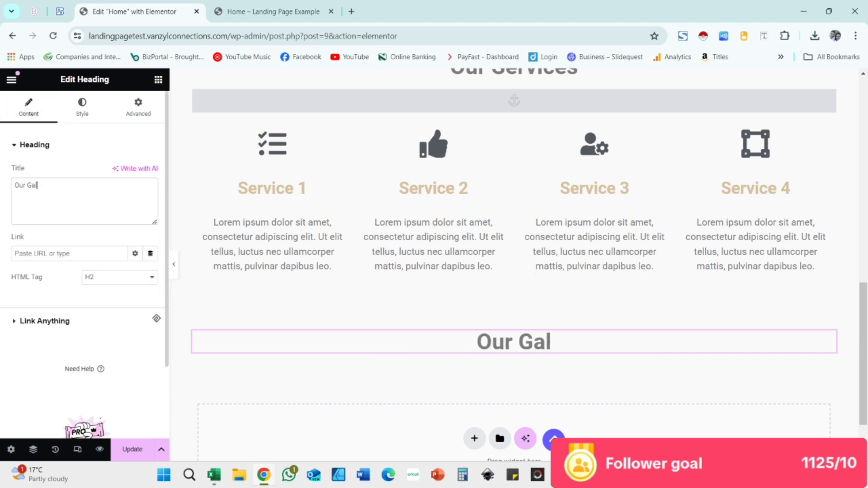
{"action": "type", "text": "lery"}
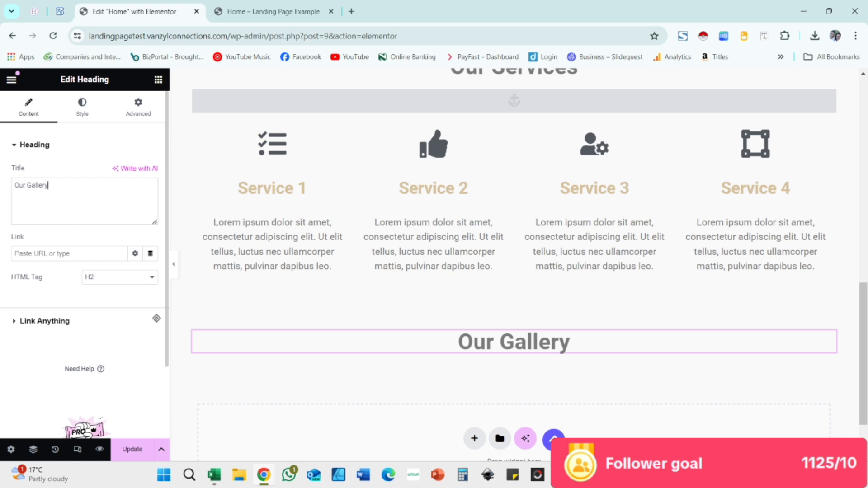
Add a Basic Gallery widget below the Our Gallery heading and set its image resolution to Full
{"action": "scroll", "coordinate": [514, 265], "scroll_direction": "down", "scroll_amount": 2}
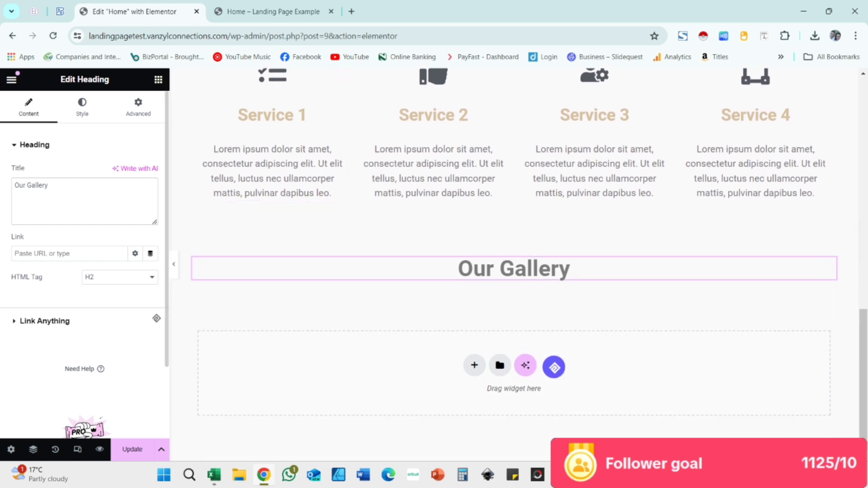
{"action": "left_click", "coordinate": [158, 79]}
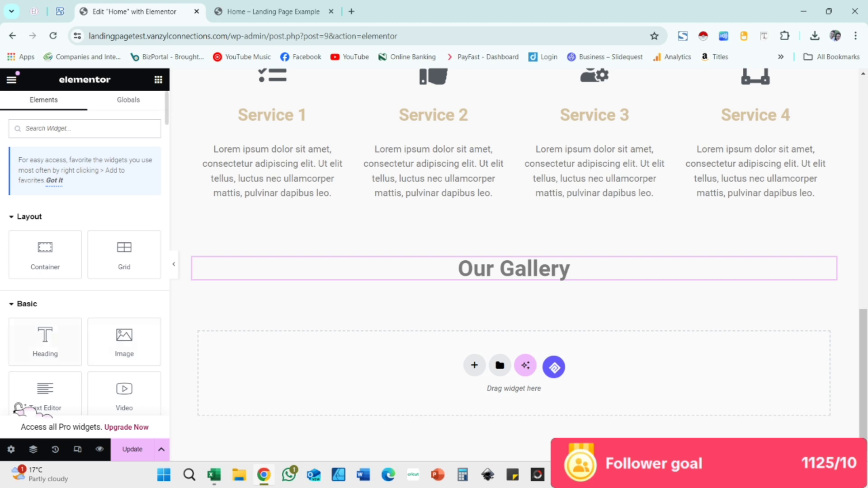
{"action": "type", "text": "ga"}
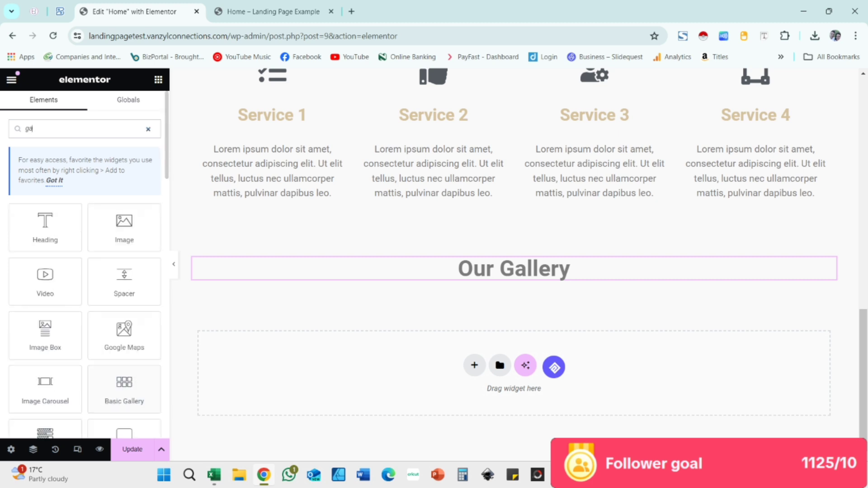
{"action": "scroll", "coordinate": [124, 276], "scroll_direction": "down", "scroll_amount": 3}
{"action": "left_click_drag", "start_coordinate": [124, 276], "coordinate": [525, 287]}
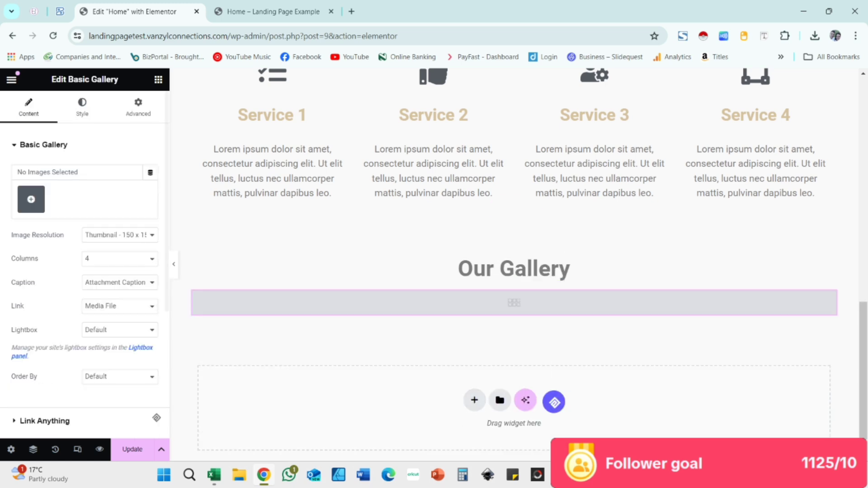
{"action": "left_click", "coordinate": [118, 234]}
{"action": "left_click", "coordinate": [91, 298]}
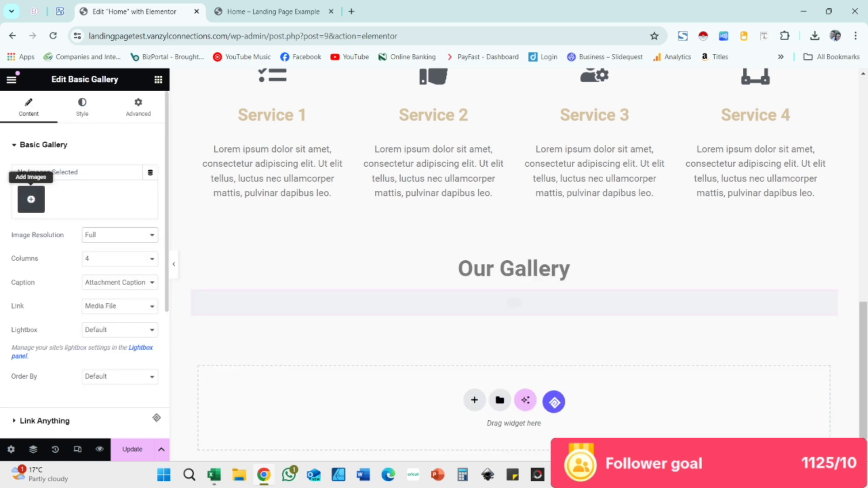
Start adding gallery images and search StockPack for "furniture" with Unsplash as the provider
{"action": "left_click", "coordinate": [31, 200]}
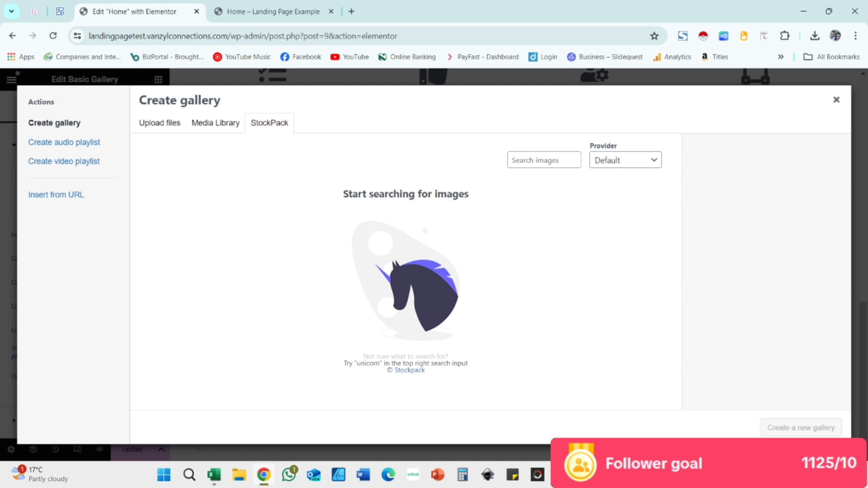
{"action": "left_click", "coordinate": [544, 160]}
{"action": "left_click", "coordinate": [626, 160]}
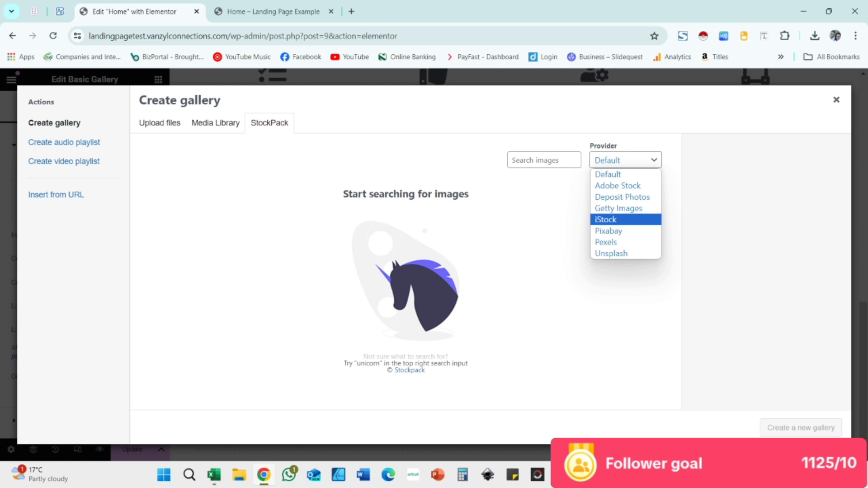
{"action": "left_click", "coordinate": [612, 253]}
{"action": "left_click", "coordinate": [544, 160]}
{"action": "key", "text": "Down"}
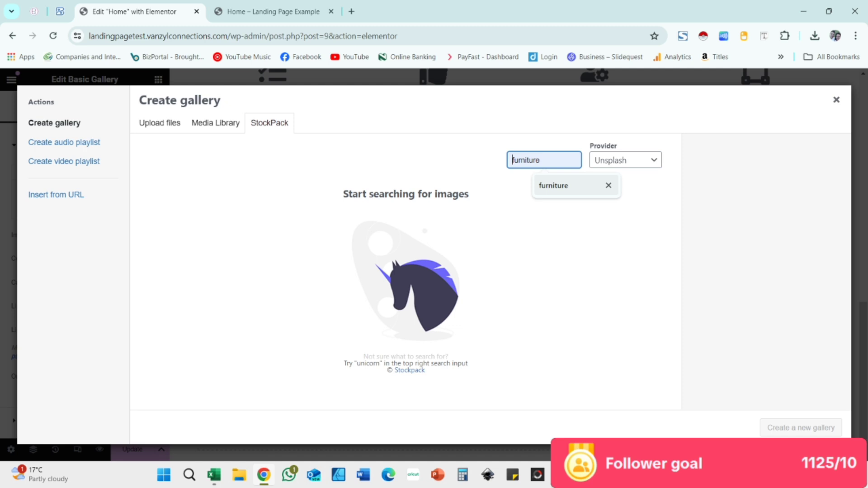
{"action": "key", "text": "Return"}
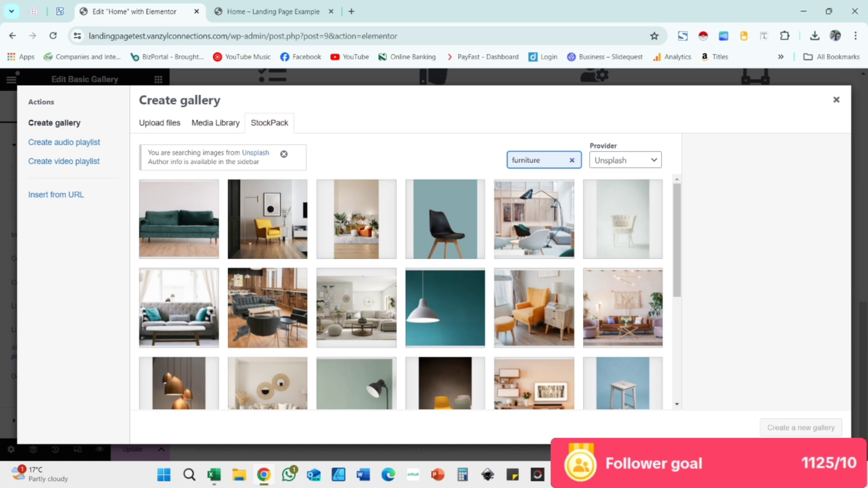
Download the grey sofa with teal cushions, the tan leather sofa and the wall-mounted oak sideboard photos for the gallery
{"action": "left_click", "coordinate": [179, 309]}
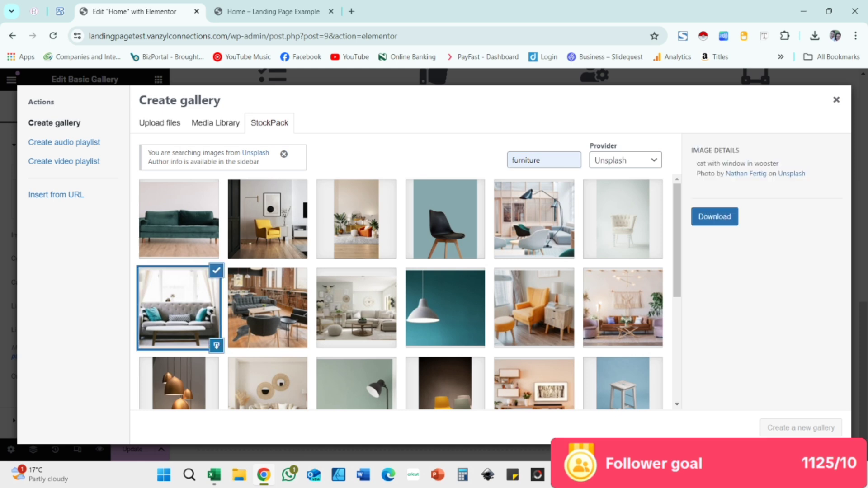
{"action": "left_click", "coordinate": [715, 306]}
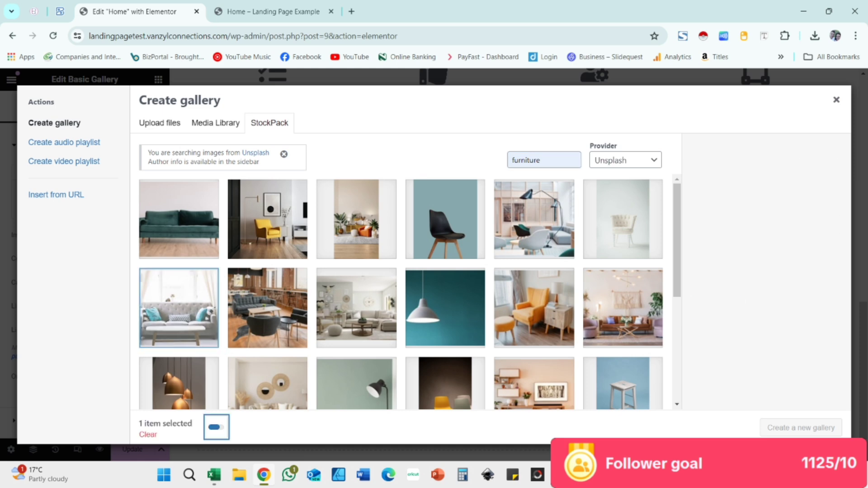
{"action": "scroll", "coordinate": [407, 292], "scroll_direction": "down", "scroll_amount": 4}
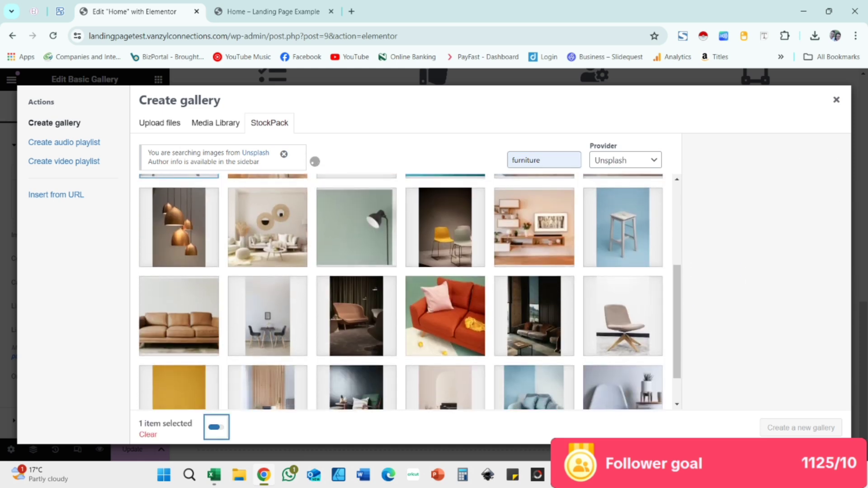
{"action": "left_click", "coordinate": [179, 315]}
{"action": "left_click", "coordinate": [714, 306]}
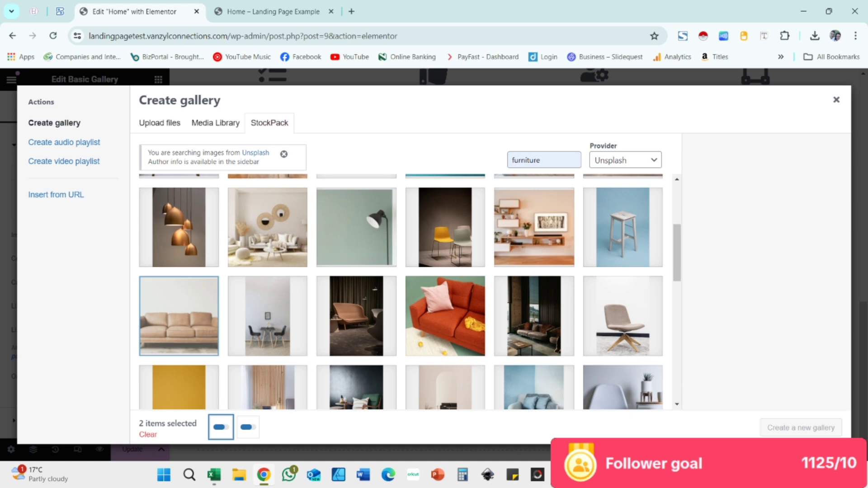
{"action": "left_click", "coordinate": [535, 316]}
{"action": "left_click", "coordinate": [534, 227]}
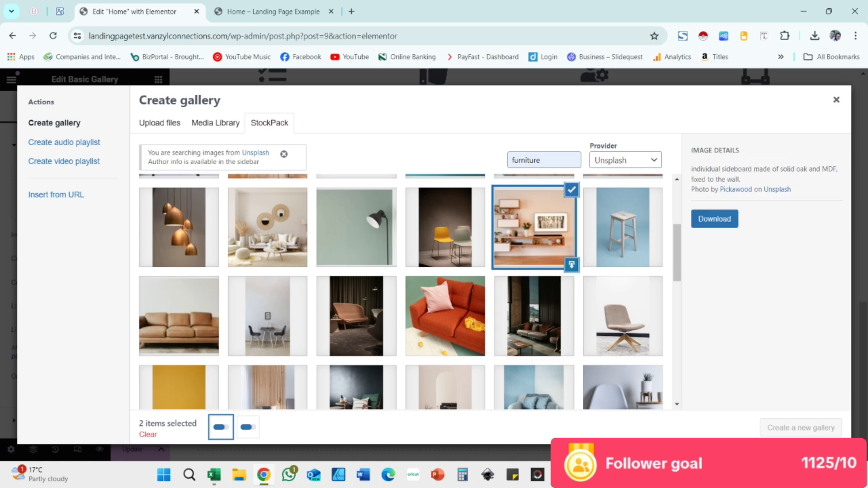
{"action": "left_click", "coordinate": [714, 317]}
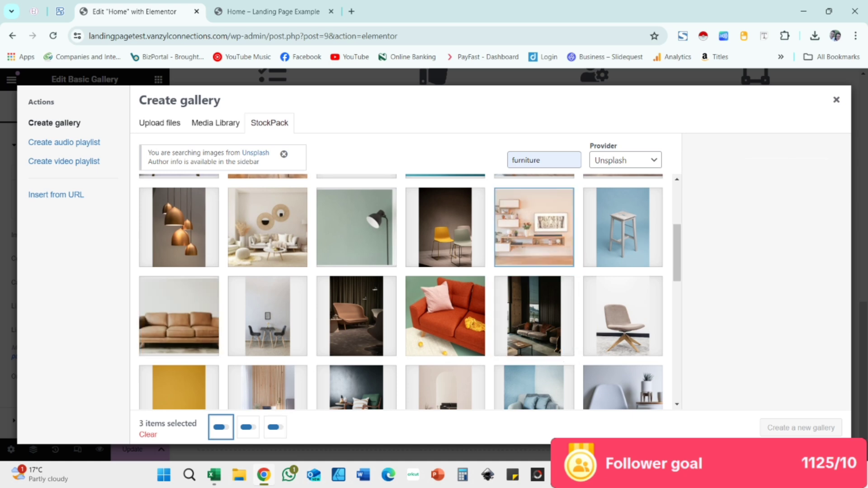
Download the black-and-grey living room photo from the furniture results for the gallery
{"action": "scroll", "coordinate": [401, 292], "scroll_direction": "down", "scroll_amount": 5}
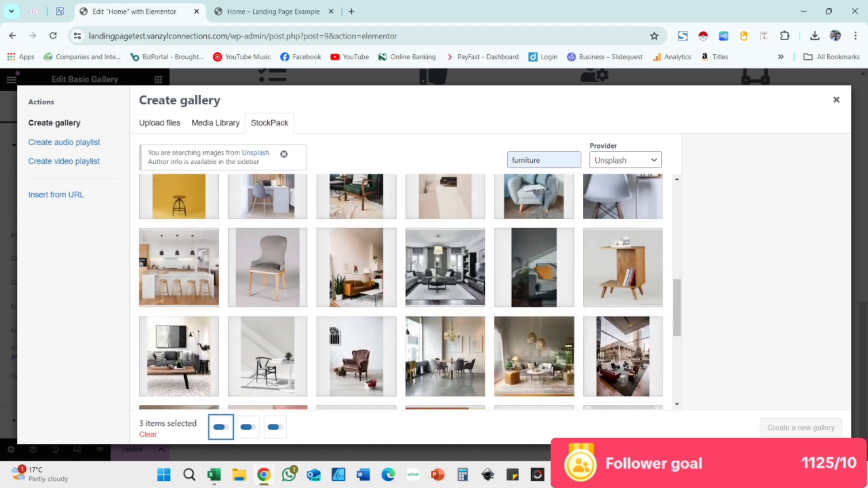
{"action": "left_click", "coordinate": [357, 268]}
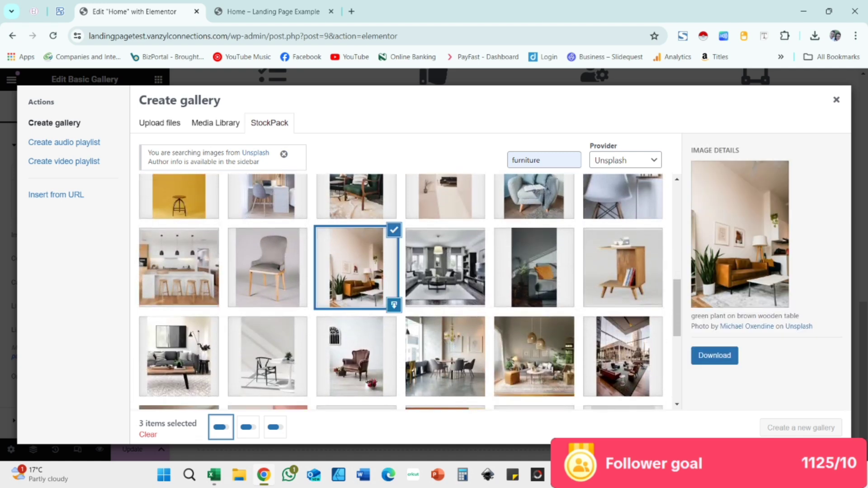
{"action": "left_click", "coordinate": [445, 268]}
{"action": "left_click", "coordinate": [483, 306]}
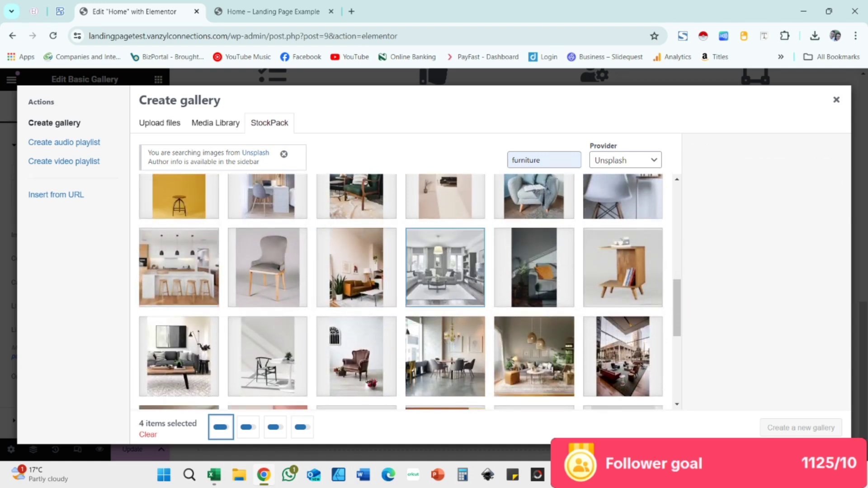
Download the brown and grey dining set photo and the white living room with a fireplace photo for the gallery
{"action": "scroll", "coordinate": [507, 290], "scroll_direction": "down", "scroll_amount": 2}
{"action": "left_click", "coordinate": [534, 244]}
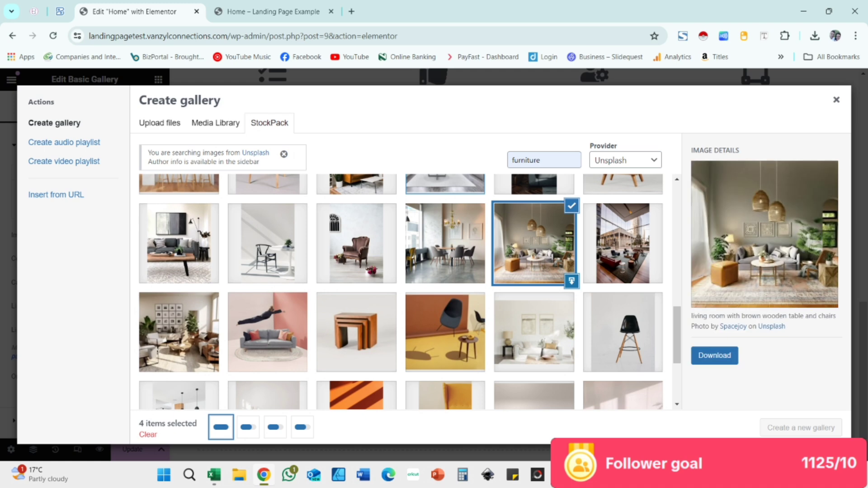
{"action": "left_click", "coordinate": [445, 244]}
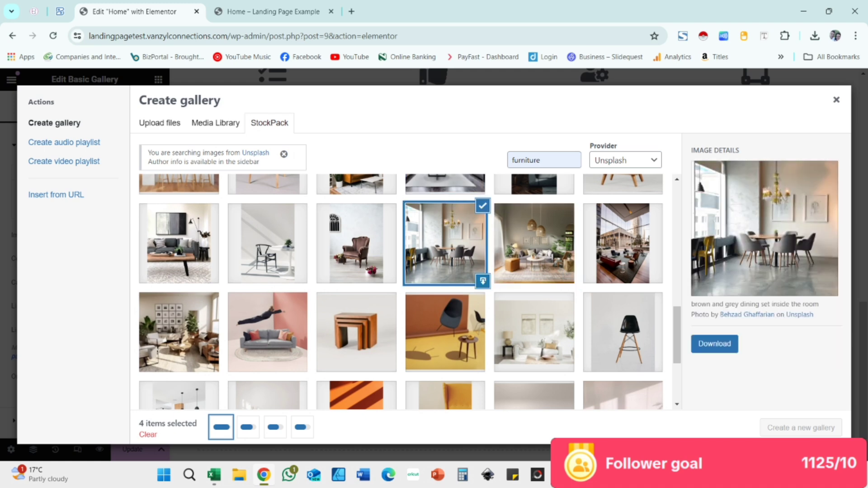
{"action": "left_click", "coordinate": [484, 281]}
{"action": "left_click", "coordinate": [535, 333]}
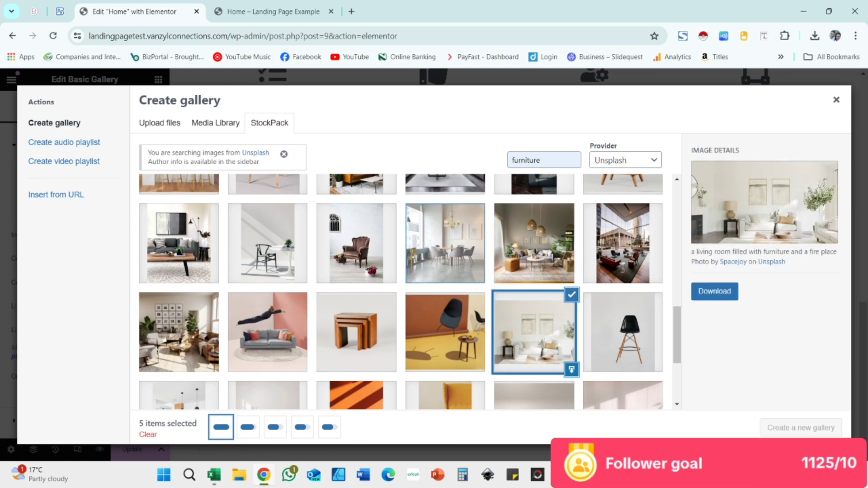
{"action": "left_click", "coordinate": [572, 370]}
Download the sunlit living room photo with potted plants and the pale living room photo with the green armchair for the gallery
{"action": "scroll", "coordinate": [538, 344], "scroll_direction": "down", "scroll_amount": 2}
{"action": "left_click", "coordinate": [268, 219]}
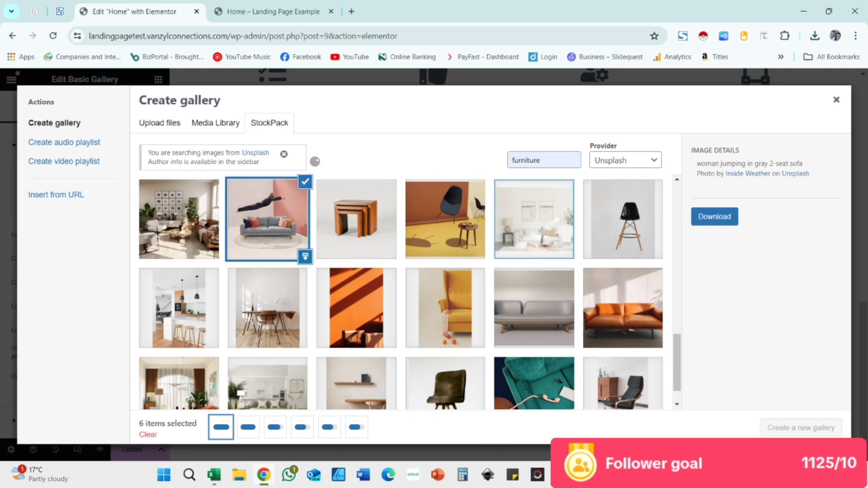
{"action": "left_click", "coordinate": [179, 219]}
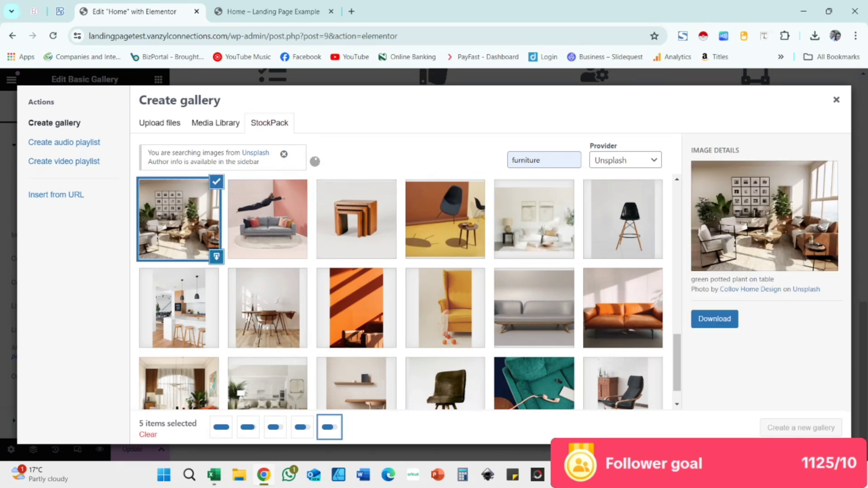
{"action": "left_click", "coordinate": [217, 257]}
{"action": "scroll", "coordinate": [410, 292], "scroll_direction": "down", "scroll_amount": 1}
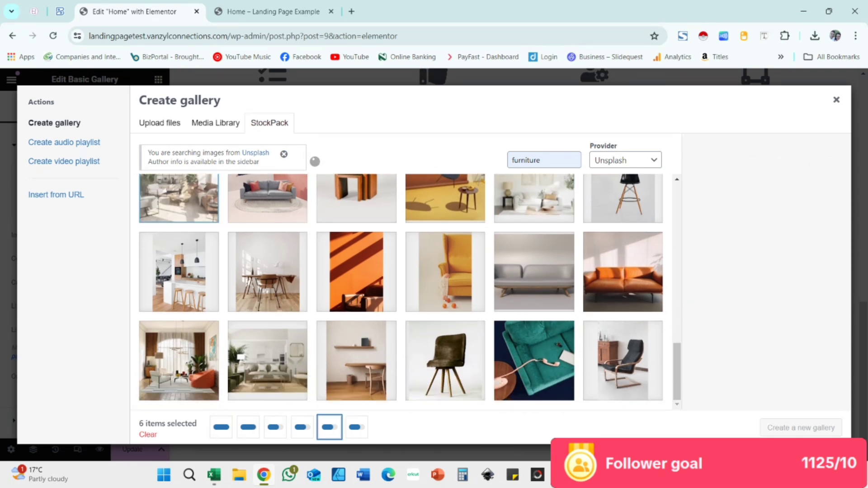
{"action": "left_click", "coordinate": [268, 361]}
{"action": "left_click", "coordinate": [305, 398]}
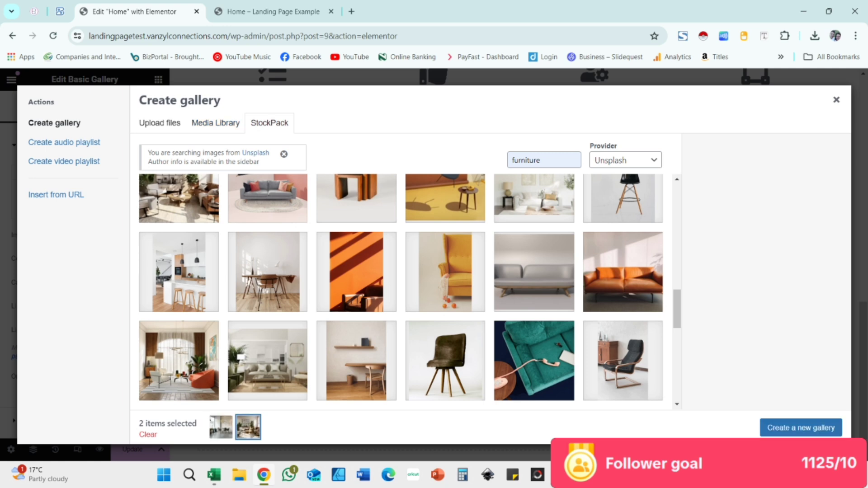
Back out of the two-image gallery and load all the downloaded images from the Media Library
{"action": "left_click", "coordinate": [801, 428]}
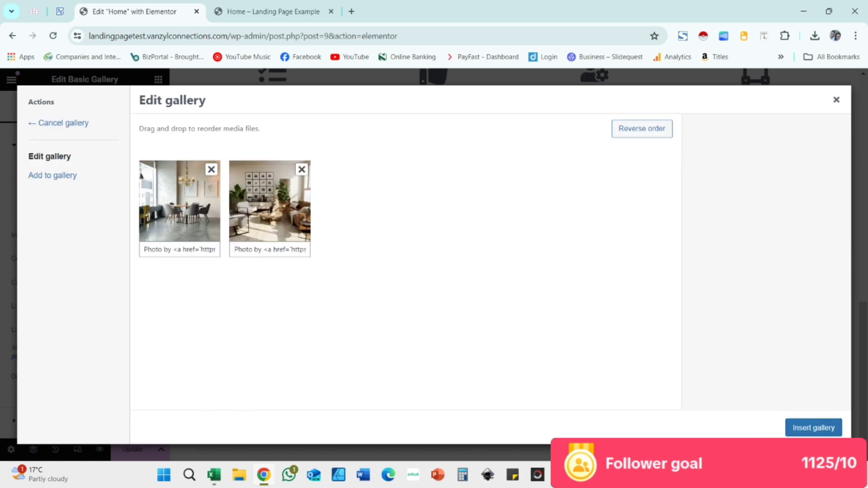
{"action": "left_click", "coordinate": [63, 123]}
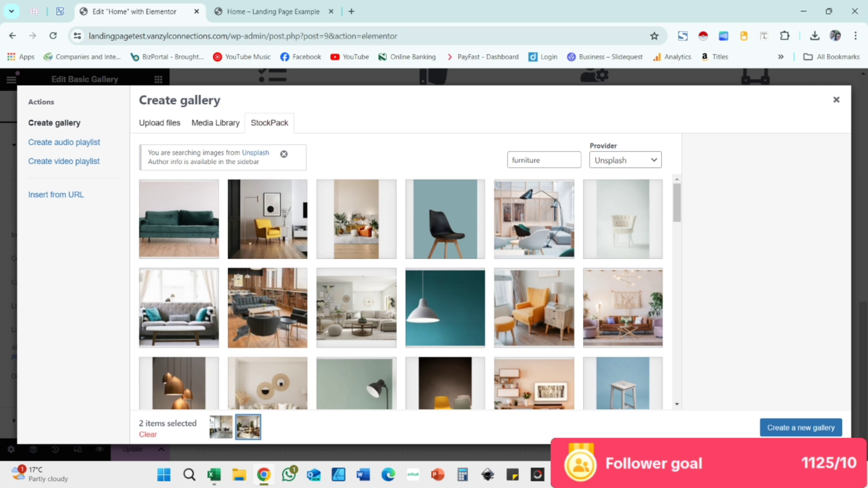
{"action": "left_click", "coordinate": [215, 123]}
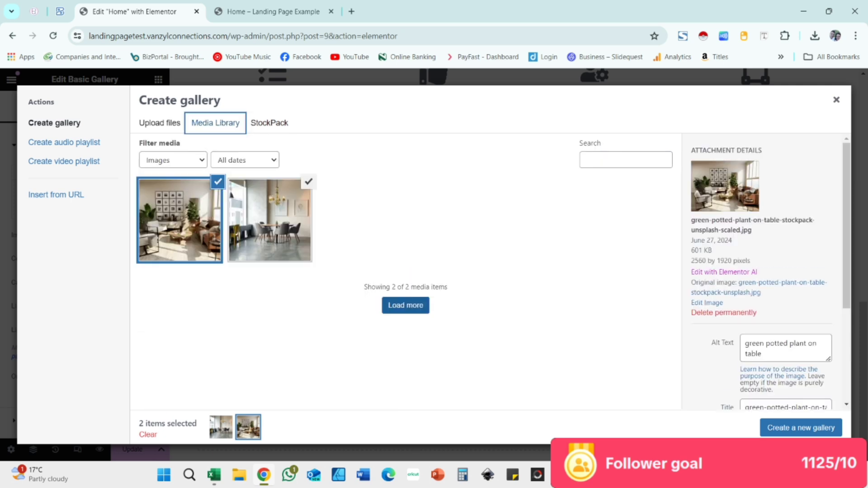
{"action": "left_click", "coordinate": [406, 306]}
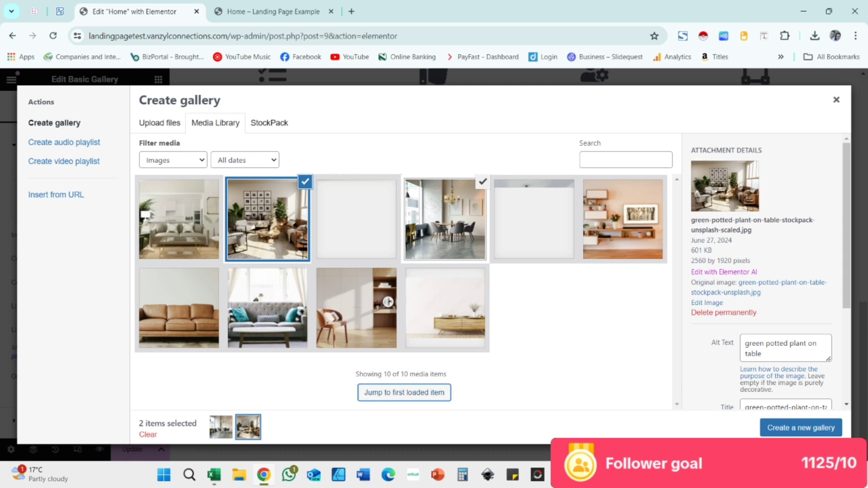
Add all remaining library images except the oak sideboard photo to the selection and insert them as a new gallery
{"action": "left_click", "coordinate": [179, 220]}
{"action": "left_click", "coordinate": [357, 220]}
{"action": "left_click", "coordinate": [534, 220]}
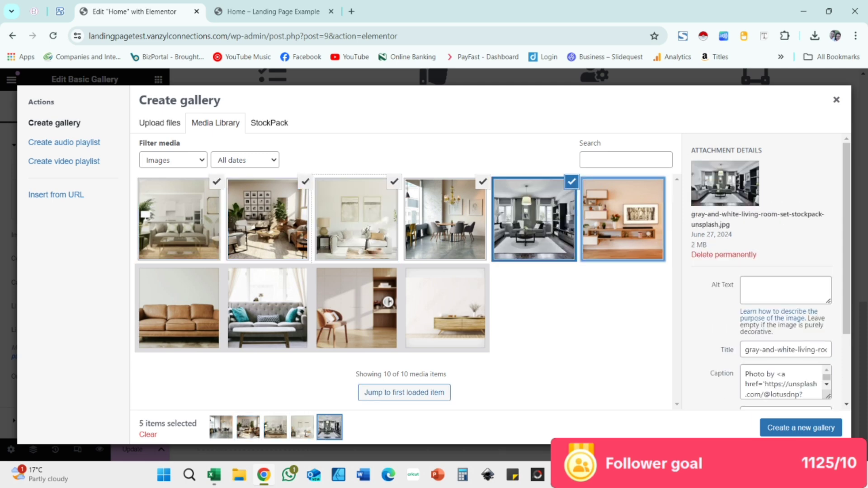
{"action": "left_click", "coordinate": [623, 220]}
{"action": "left_click", "coordinate": [445, 308]}
{"action": "left_click", "coordinate": [446, 308]}
{"action": "left_click", "coordinate": [357, 308]}
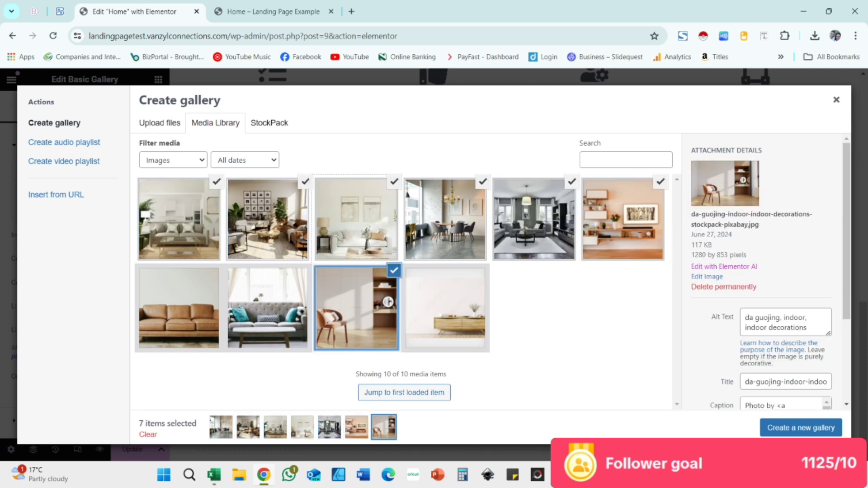
{"action": "left_click", "coordinate": [267, 308]}
{"action": "left_click", "coordinate": [179, 308]}
{"action": "left_click", "coordinate": [802, 428]}
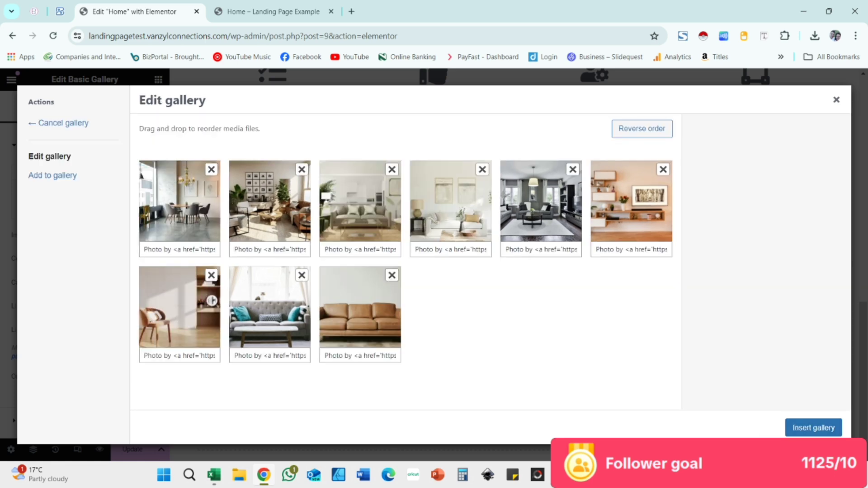
{"action": "left_click", "coordinate": [813, 428]}
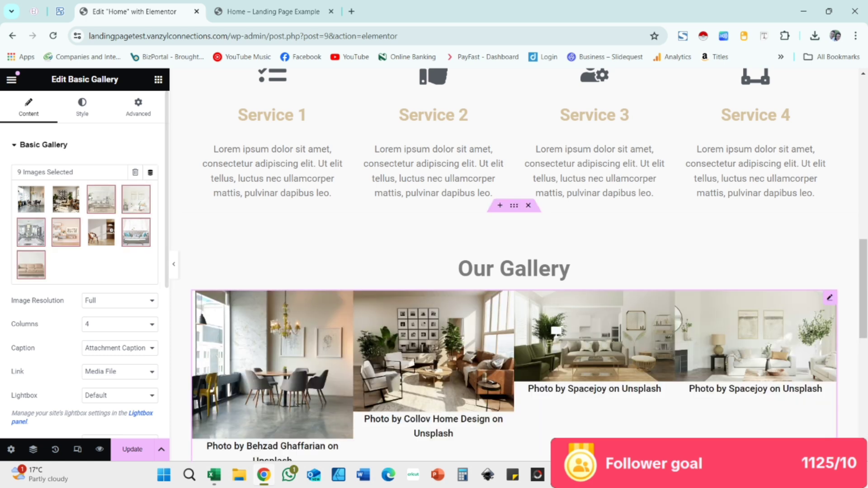
Set the gallery's image caption to None
{"action": "scroll", "coordinate": [557, 218], "scroll_direction": "down", "scroll_amount": 2}
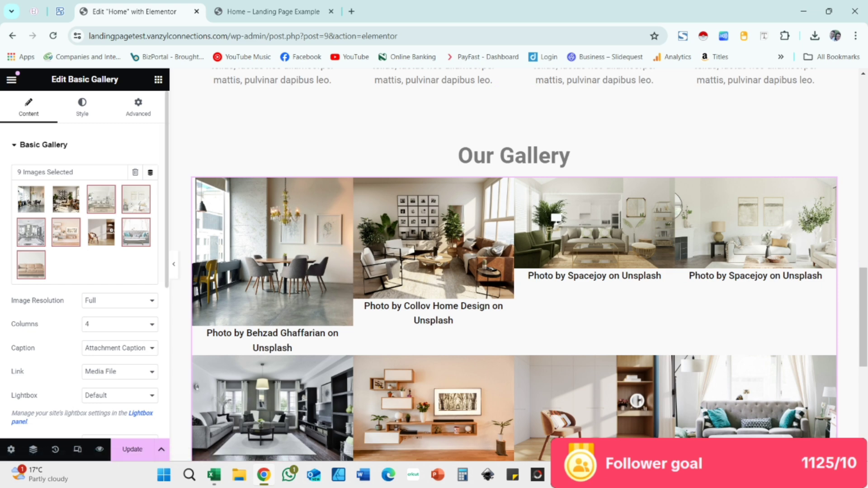
{"action": "left_click", "coordinate": [120, 348]}
{"action": "left_click", "coordinate": [108, 361]}
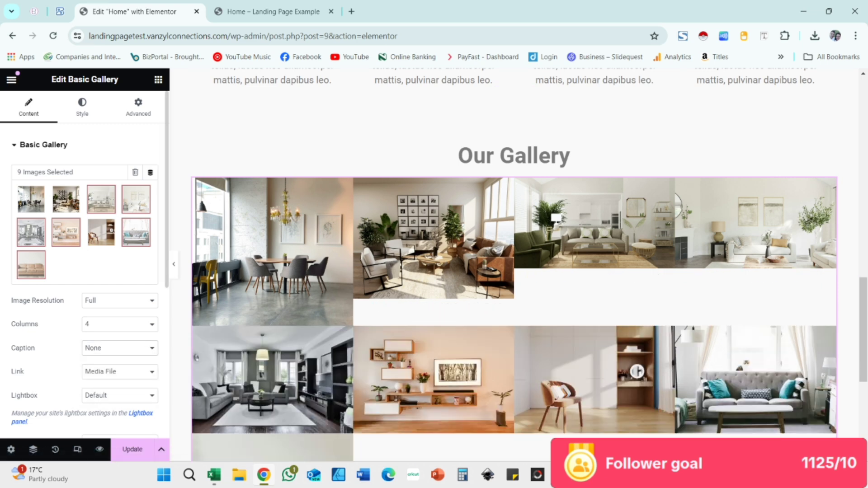
Try the gallery layout with 2, 4 and 3 columns
{"action": "scroll", "coordinate": [84, 254], "scroll_direction": "down", "scroll_amount": 1}
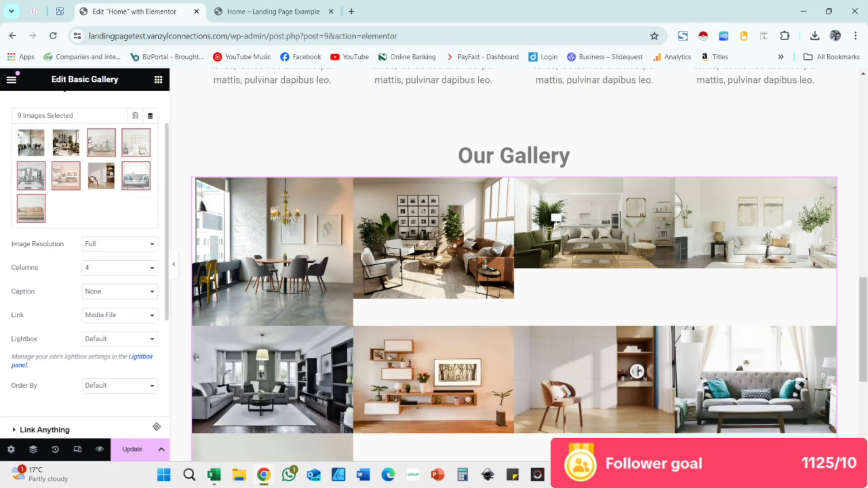
{"action": "left_click", "coordinate": [120, 267]}
{"action": "left_click", "coordinate": [113, 289]}
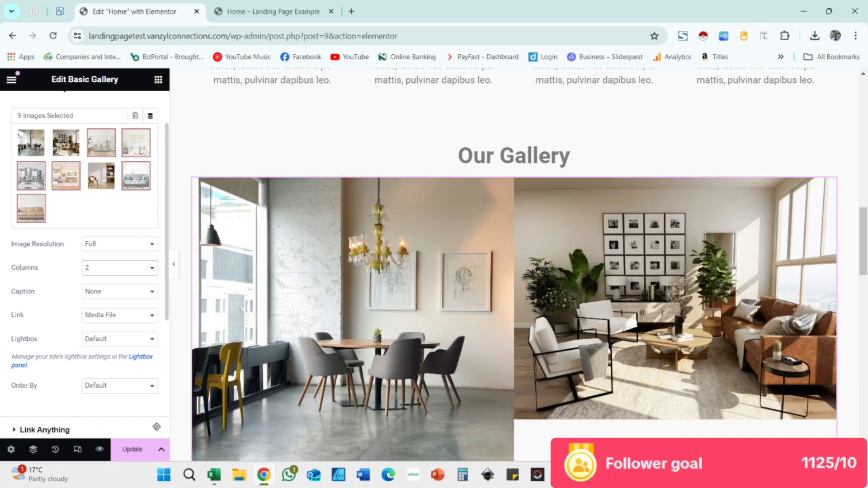
{"action": "scroll", "coordinate": [352, 265], "scroll_direction": "down", "scroll_amount": 4}
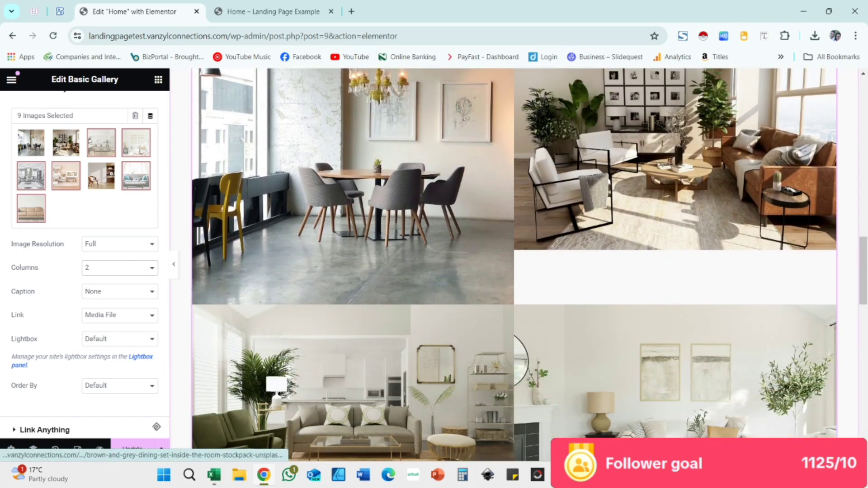
{"action": "left_click", "coordinate": [120, 267]}
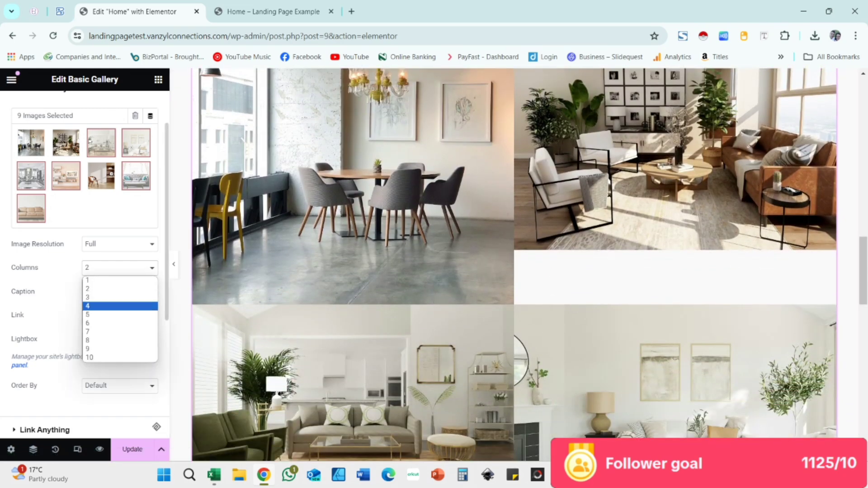
{"action": "left_click", "coordinate": [113, 307]}
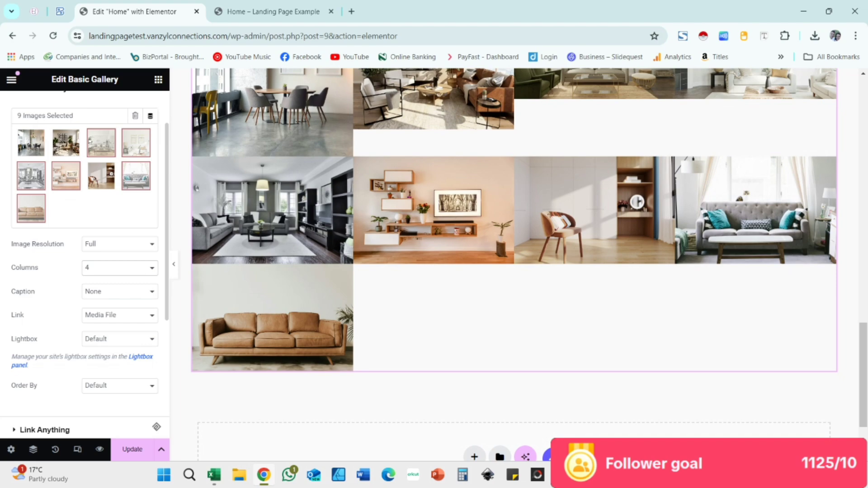
{"action": "left_click", "coordinate": [120, 267]}
{"action": "left_click", "coordinate": [113, 289]}
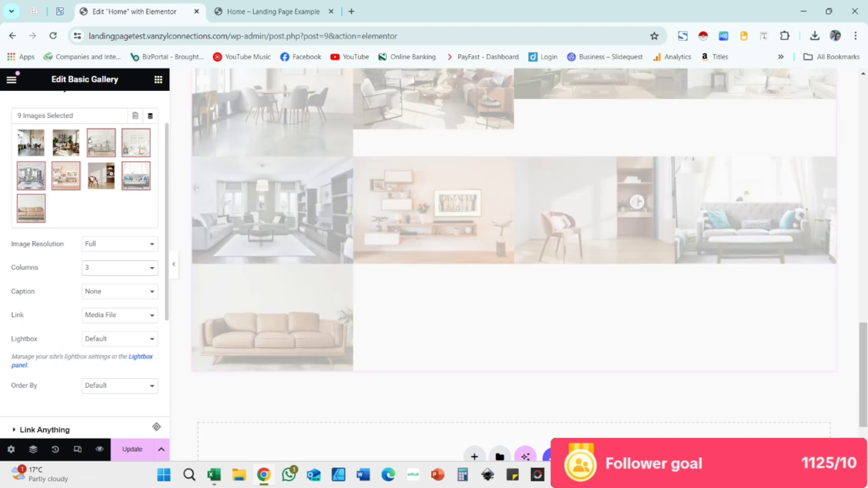
{"action": "scroll", "coordinate": [514, 267], "scroll_direction": "up", "scroll_amount": 4}
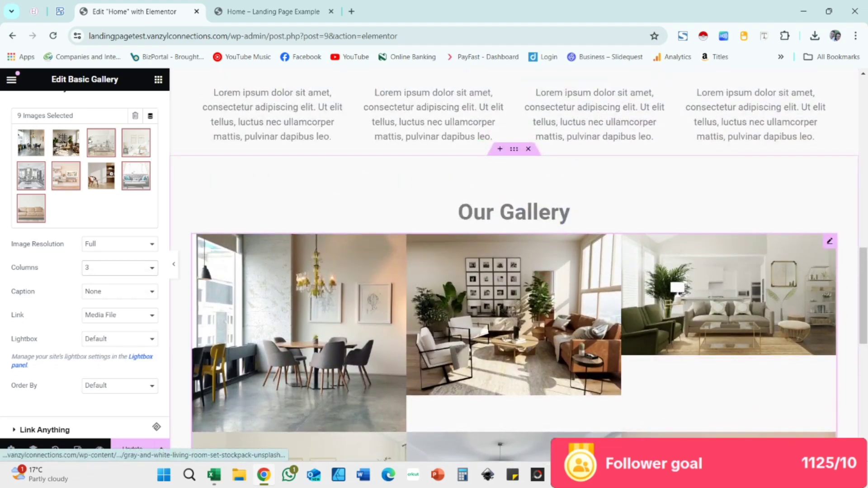
{"action": "scroll", "coordinate": [514, 266], "scroll_direction": "down", "scroll_amount": 3}
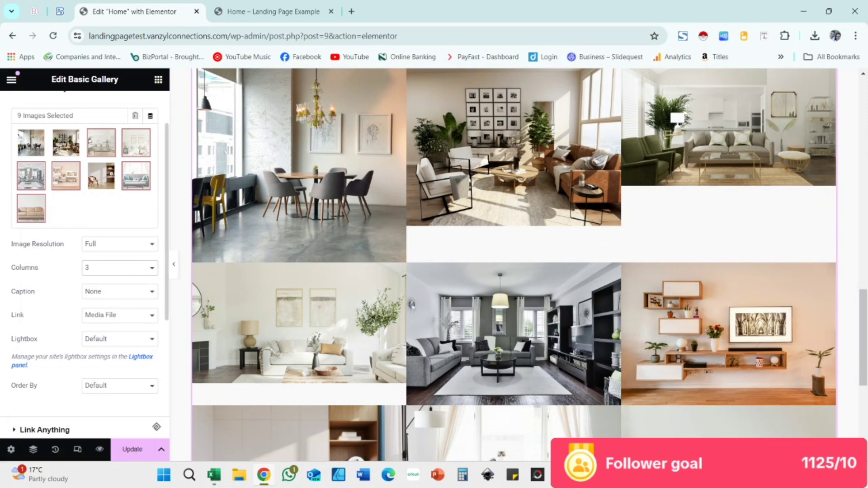
Set the gallery's lightbox to Yes and keep the image resolution at Full
{"action": "left_click", "coordinate": [120, 339]}
{"action": "left_click", "coordinate": [108, 360]}
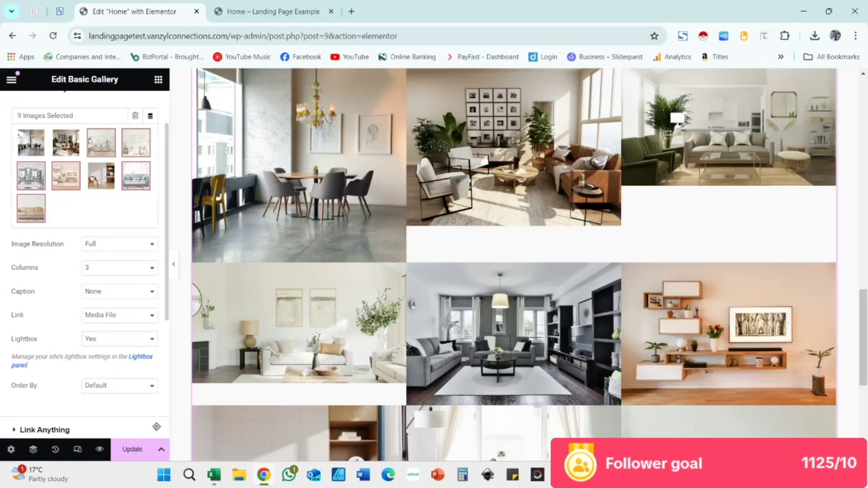
{"action": "left_click", "coordinate": [120, 244]}
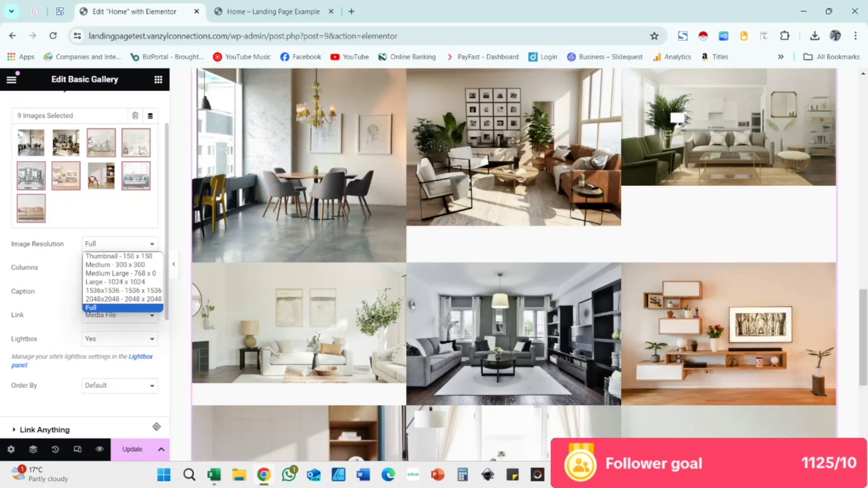
{"action": "left_click", "coordinate": [91, 308]}
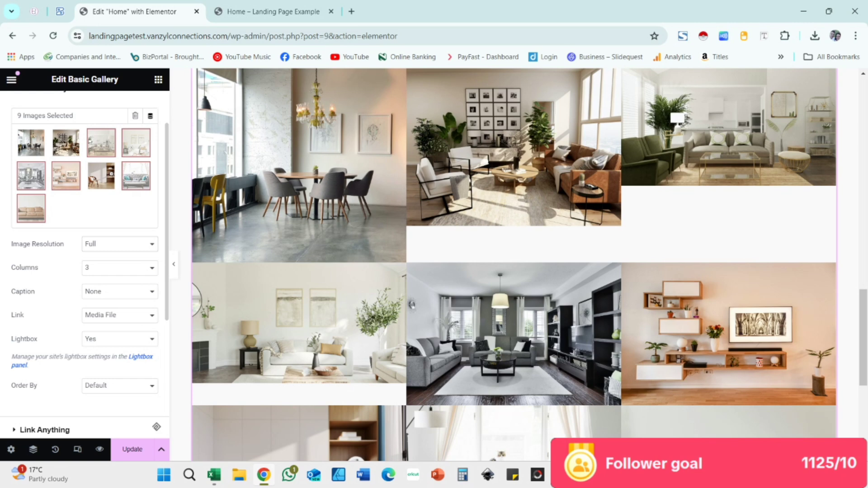
Compare the gallery layout with 8, 7 and 6 columns
{"action": "left_click", "coordinate": [120, 267]}
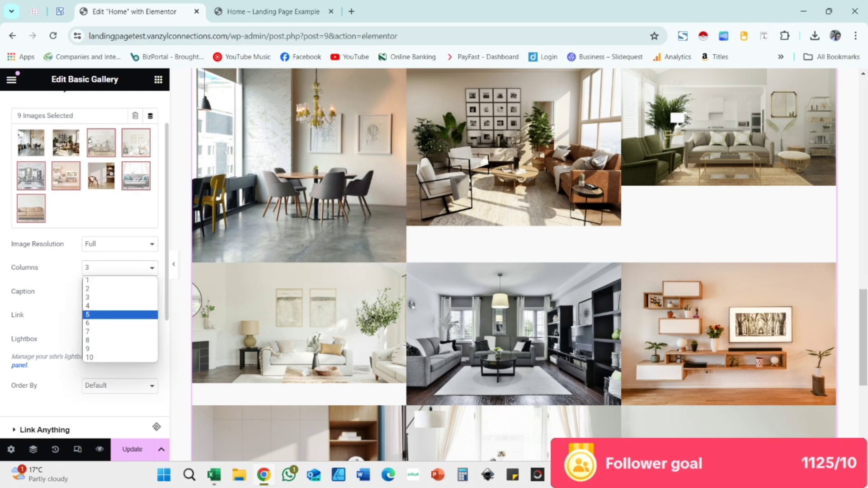
{"action": "left_click", "coordinate": [120, 340]}
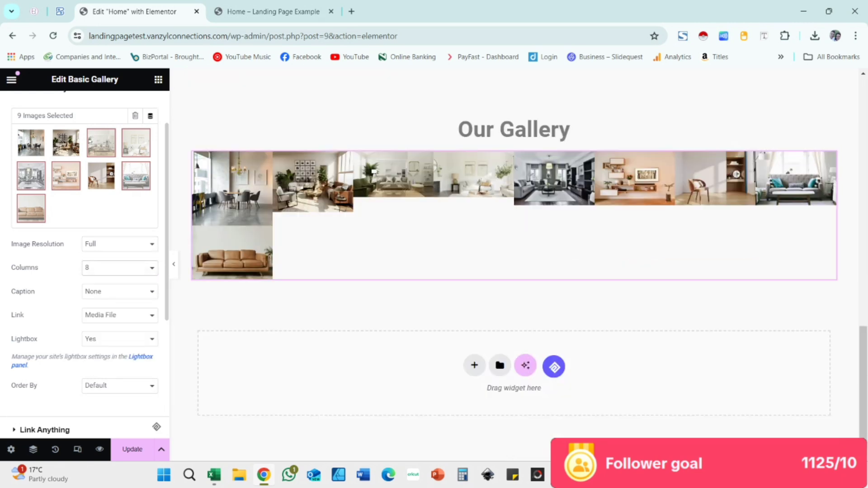
{"action": "left_click", "coordinate": [120, 268]}
{"action": "left_click", "coordinate": [120, 324]}
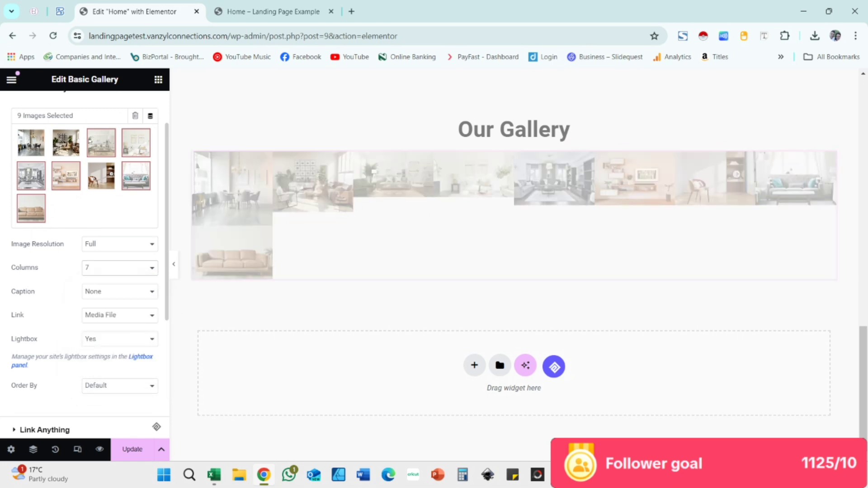
{"action": "left_click", "coordinate": [120, 268]}
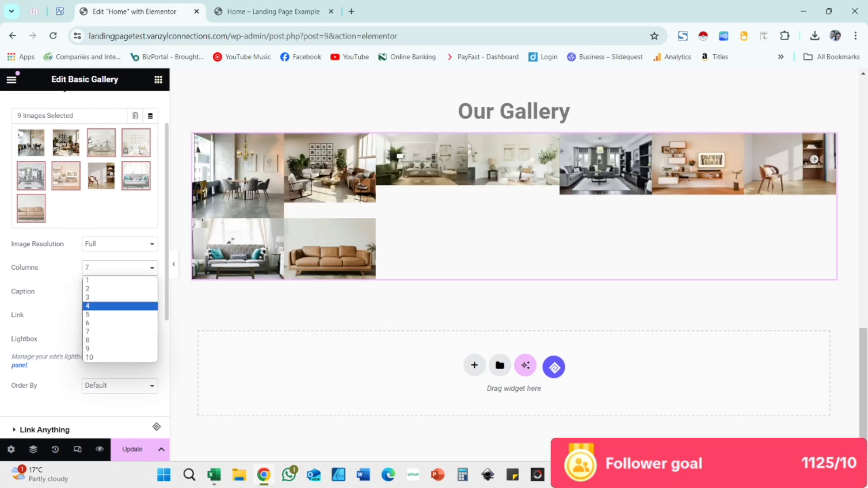
{"action": "left_click", "coordinate": [120, 324]}
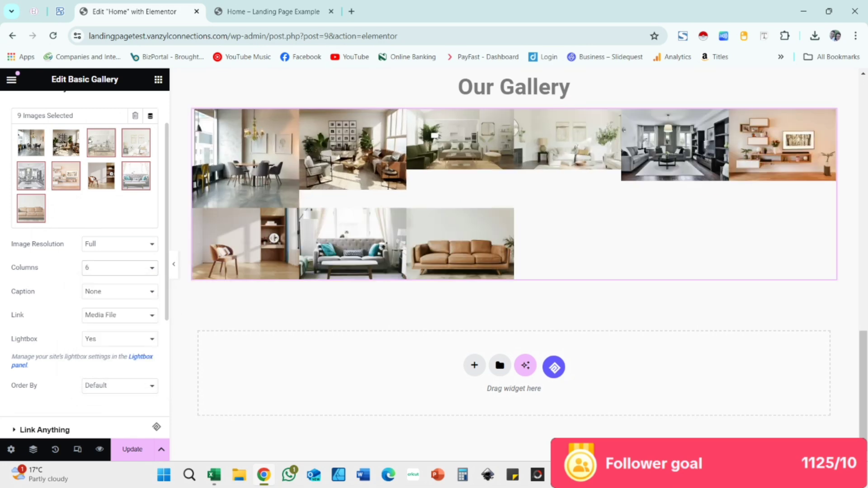
Compare the gallery layout with 5 and 3 columns and review the resulting rows
{"action": "left_click", "coordinate": [120, 268]}
{"action": "left_click", "coordinate": [120, 315]}
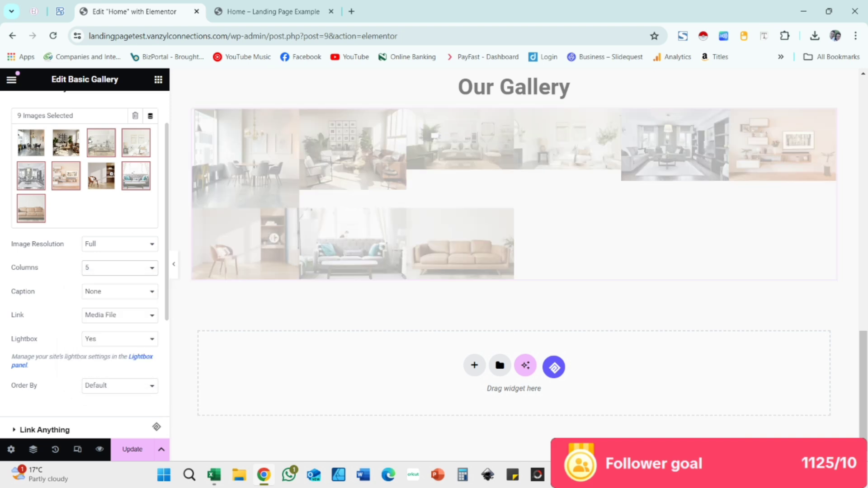
{"action": "left_click", "coordinate": [120, 267]}
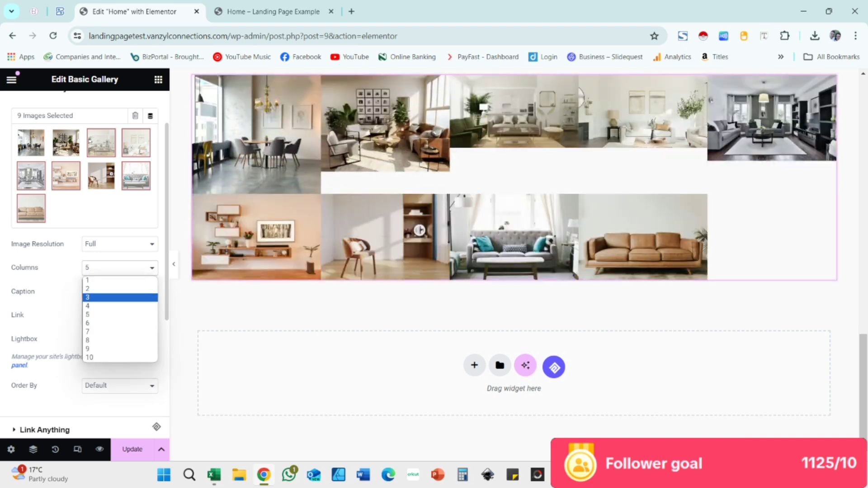
{"action": "left_click", "coordinate": [119, 297]}
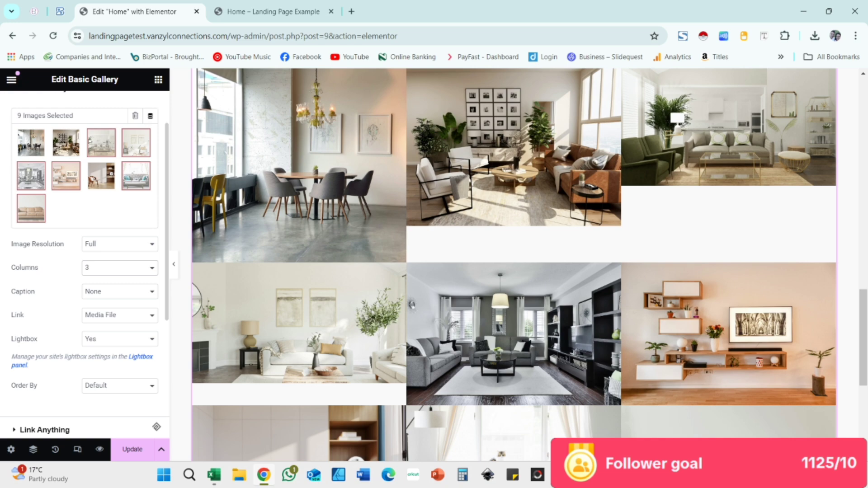
{"action": "scroll", "coordinate": [514, 271], "scroll_direction": "up", "scroll_amount": 8}
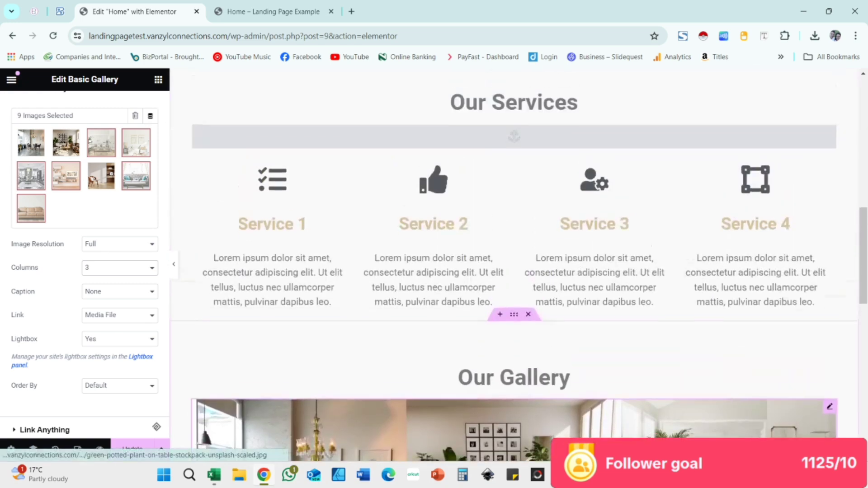
{"action": "scroll", "coordinate": [514, 272], "scroll_direction": "down", "scroll_amount": 10}
{"action": "scroll", "coordinate": [514, 271], "scroll_direction": "up", "scroll_amount": 5}
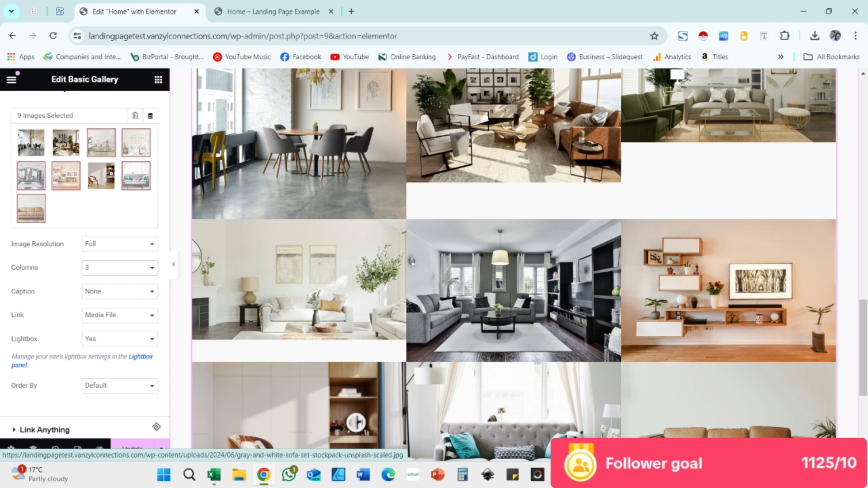
{"action": "scroll", "coordinate": [515, 271], "scroll_direction": "down", "scroll_amount": 5}
{"action": "scroll", "coordinate": [514, 271], "scroll_direction": "up", "scroll_amount": 3}
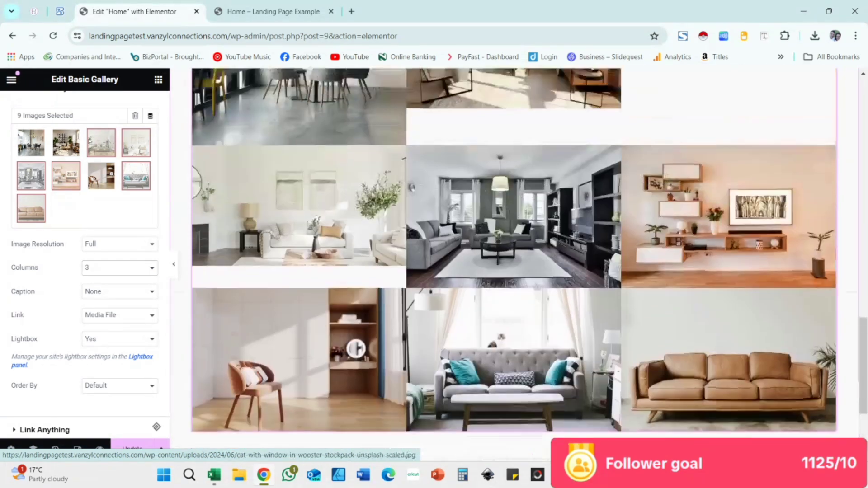
{"action": "scroll", "coordinate": [356, 348], "scroll_direction": "up", "scroll_amount": 3}
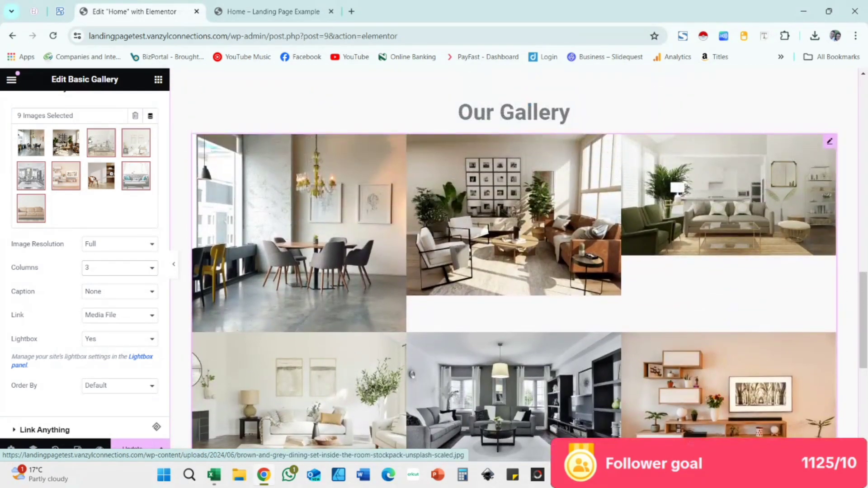
Try the gallery's image resolution at 2048x2048 and 1536x1536, and restore it to Full
{"action": "left_click", "coordinate": [120, 245]}
{"action": "left_click", "coordinate": [120, 244]}
{"action": "left_click", "coordinate": [120, 244]}
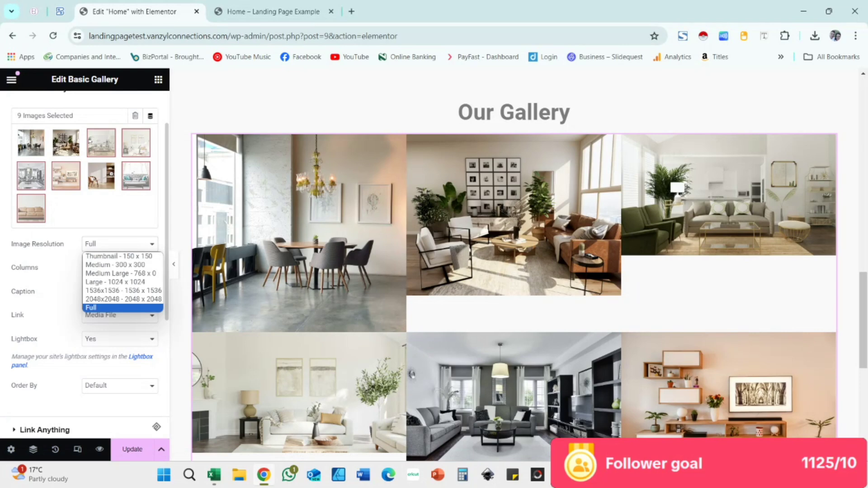
{"action": "left_click", "coordinate": [120, 245]}
{"action": "left_click", "coordinate": [120, 244]}
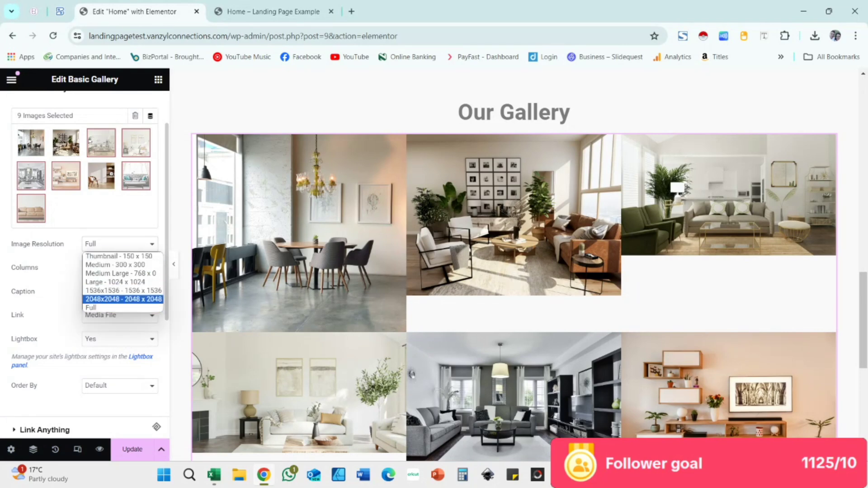
{"action": "left_click", "coordinate": [123, 299]}
{"action": "left_click", "coordinate": [120, 245]}
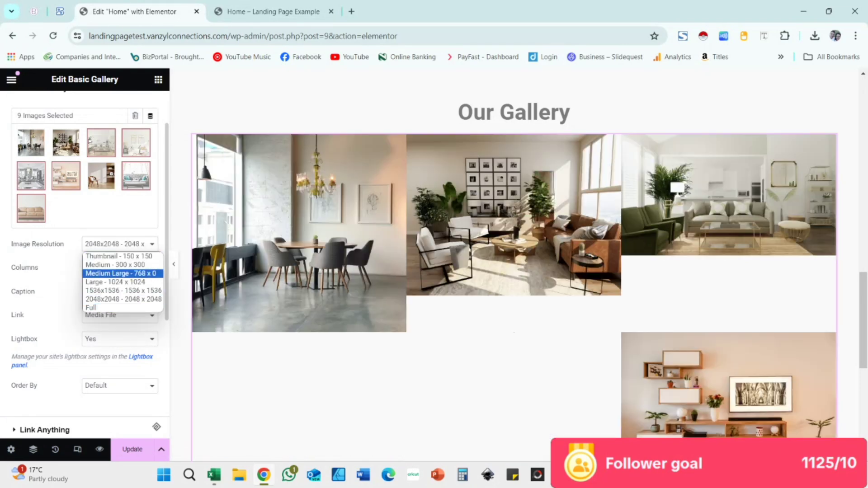
{"action": "left_click", "coordinate": [122, 298]}
{"action": "key", "text": "Up"}
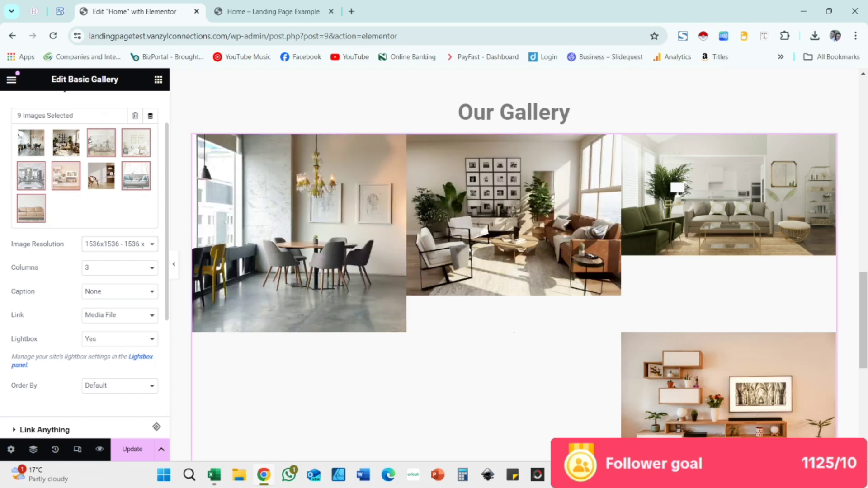
{"action": "left_click", "coordinate": [120, 244]}
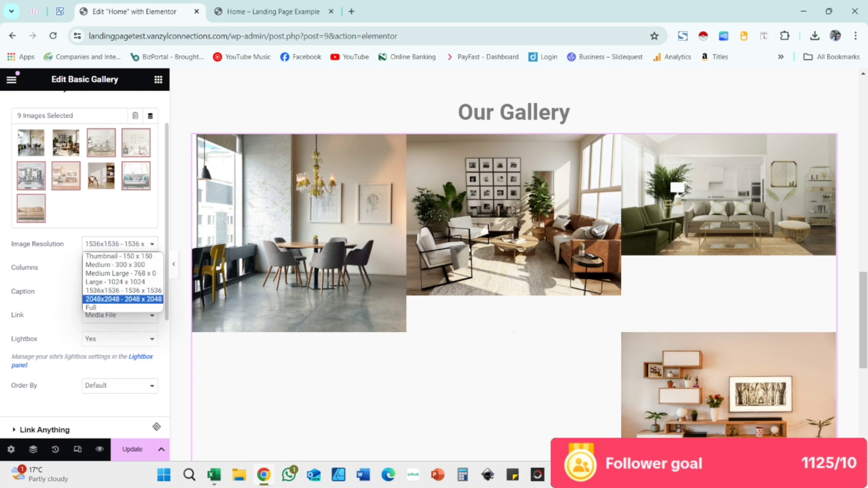
{"action": "left_click", "coordinate": [105, 308]}
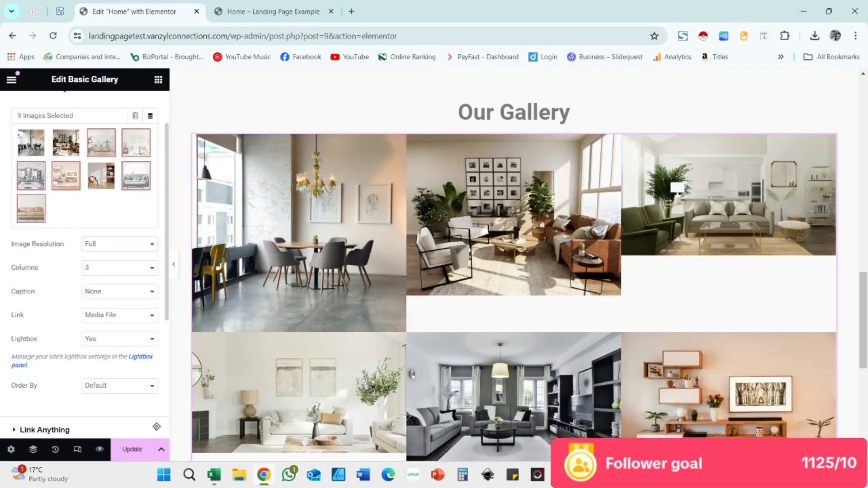
Examine the gallery rows on the page and the selected images in the gallery editor for uneven image heights
{"action": "scroll", "coordinate": [299, 227], "scroll_direction": "down", "scroll_amount": 1}
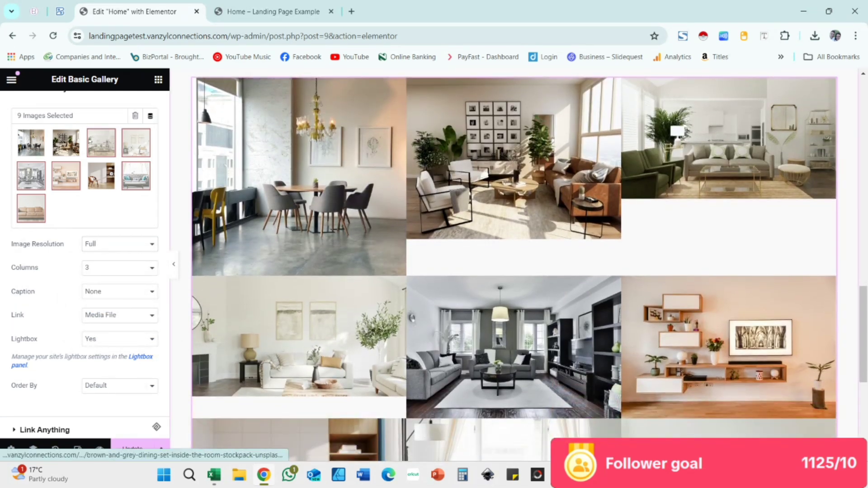
{"action": "left_click", "coordinate": [110, 174]}
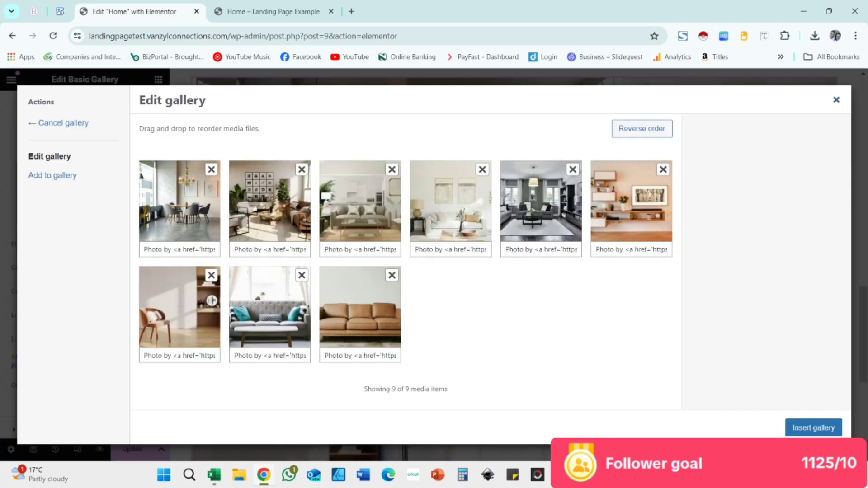
{"action": "left_click", "coordinate": [837, 99]}
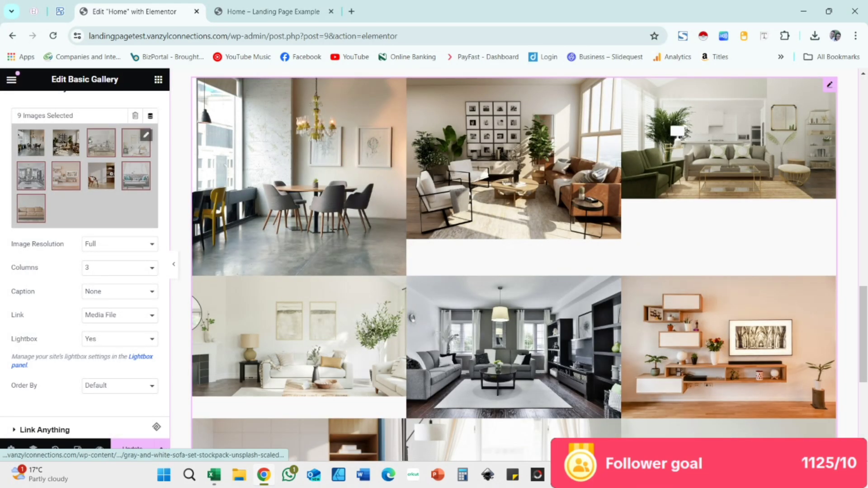
{"action": "scroll", "coordinate": [588, 343], "scroll_direction": "down", "scroll_amount": 4}
{"action": "scroll", "coordinate": [588, 344], "scroll_direction": "up", "scroll_amount": 3}
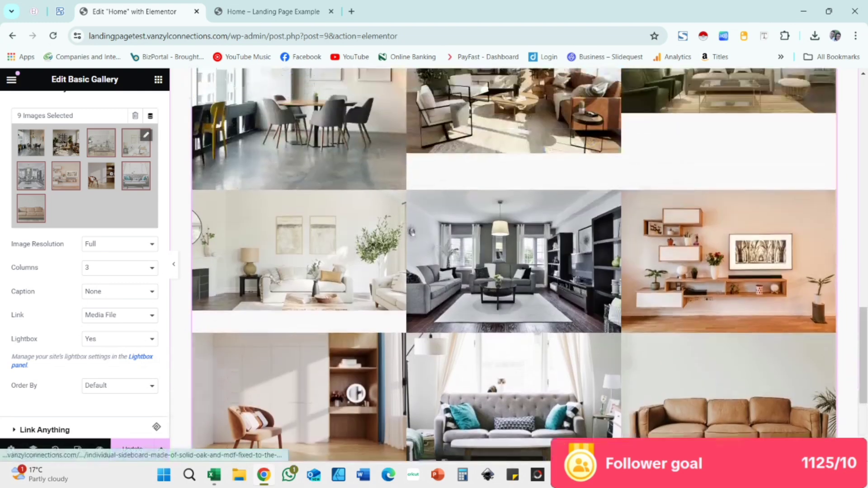
{"action": "scroll", "coordinate": [356, 393], "scroll_direction": "up", "scroll_amount": 3}
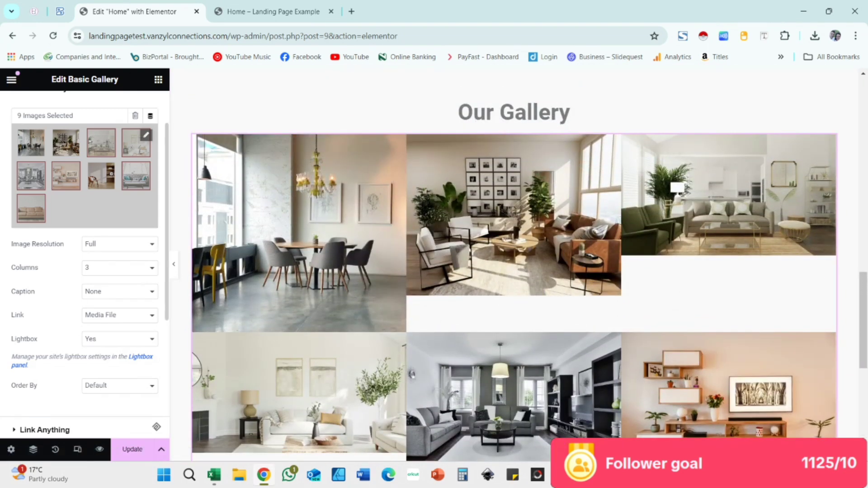
{"action": "left_click", "coordinate": [146, 135]}
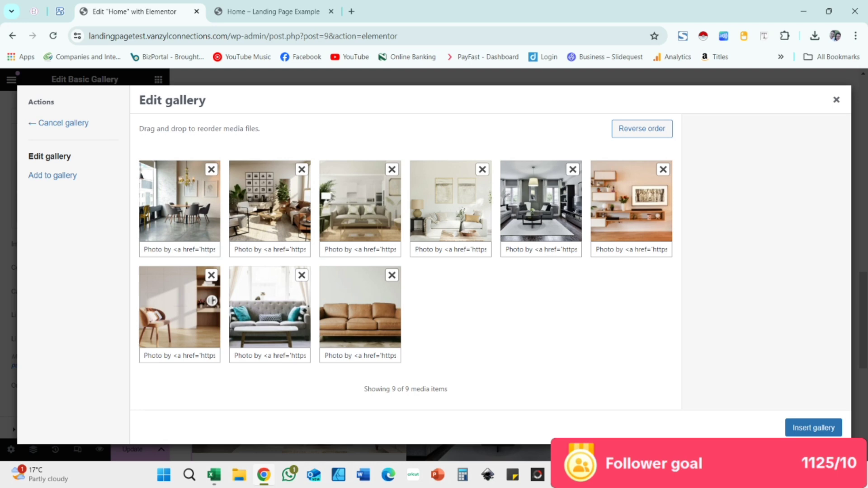
{"action": "left_click", "coordinate": [837, 100]}
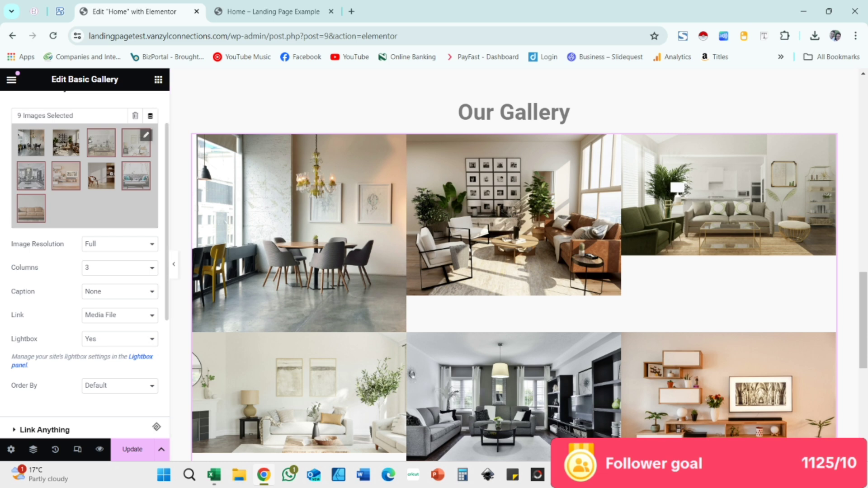
Remove the second image, the living room with the wall of framed pictures, and insert the updated gallery
{"action": "left_click", "coordinate": [146, 135]}
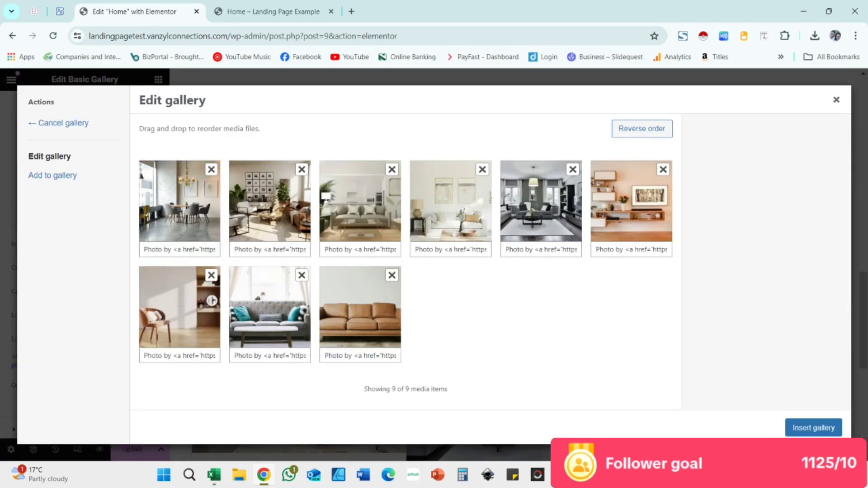
{"action": "left_click", "coordinate": [302, 169]}
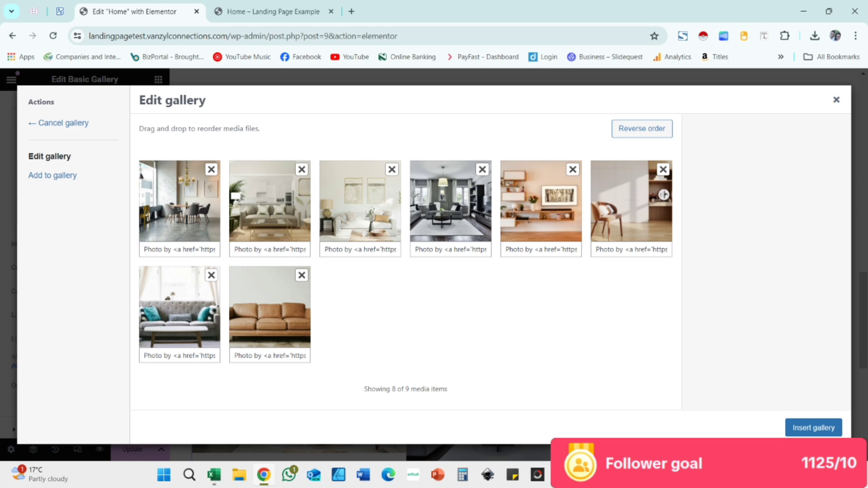
{"action": "left_click", "coordinate": [813, 428]}
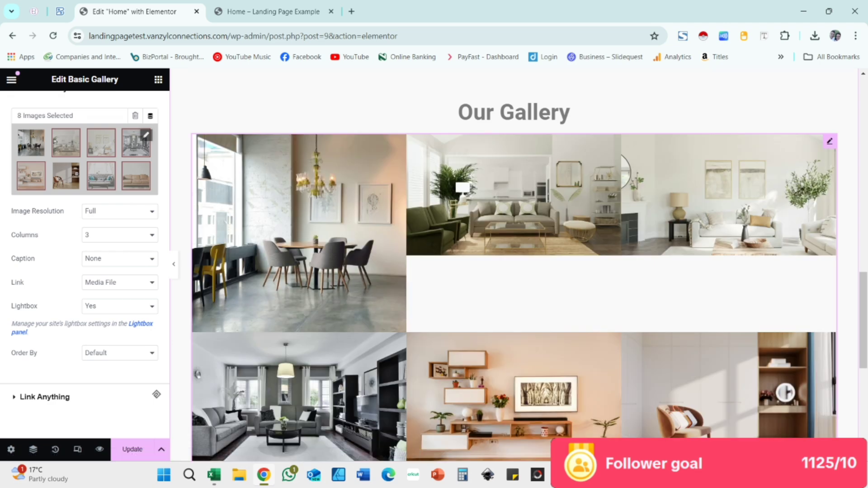
Set the gallery to 4 columns and review how the rows line up
{"action": "scroll", "coordinate": [515, 272], "scroll_direction": "down", "scroll_amount": 5}
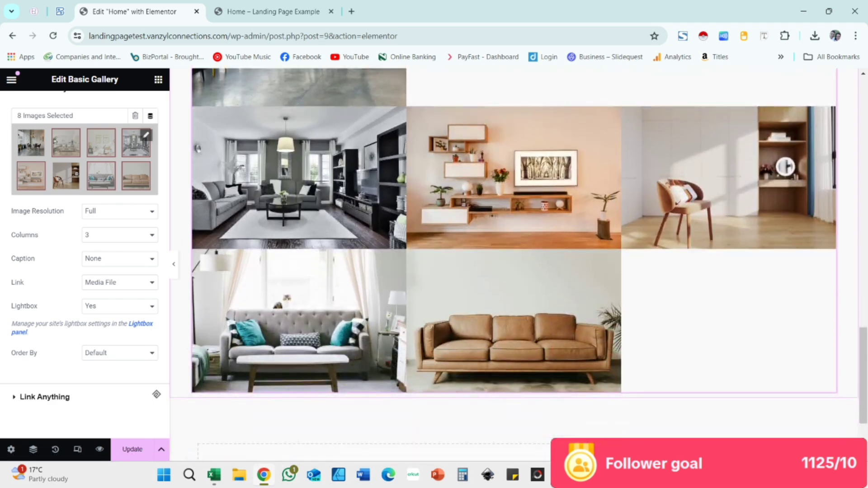
{"action": "left_click", "coordinate": [120, 236]}
{"action": "left_click", "coordinate": [120, 273]}
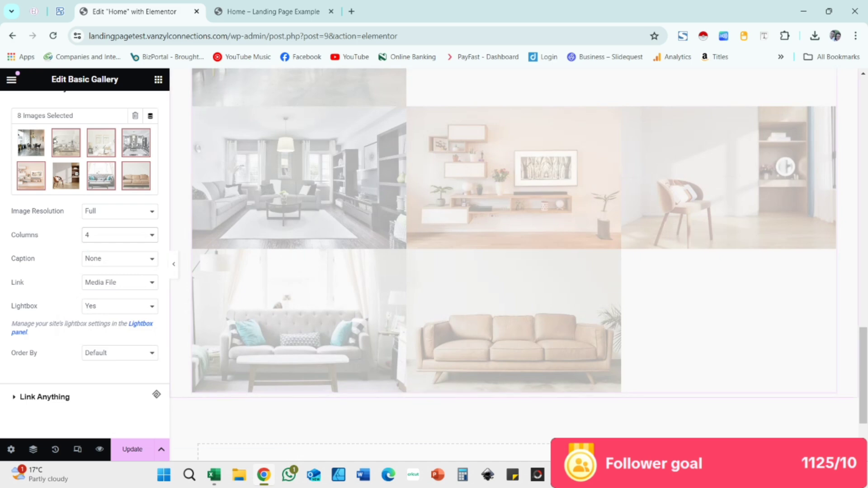
{"action": "scroll", "coordinate": [395, 233], "scroll_direction": "up", "scroll_amount": 6}
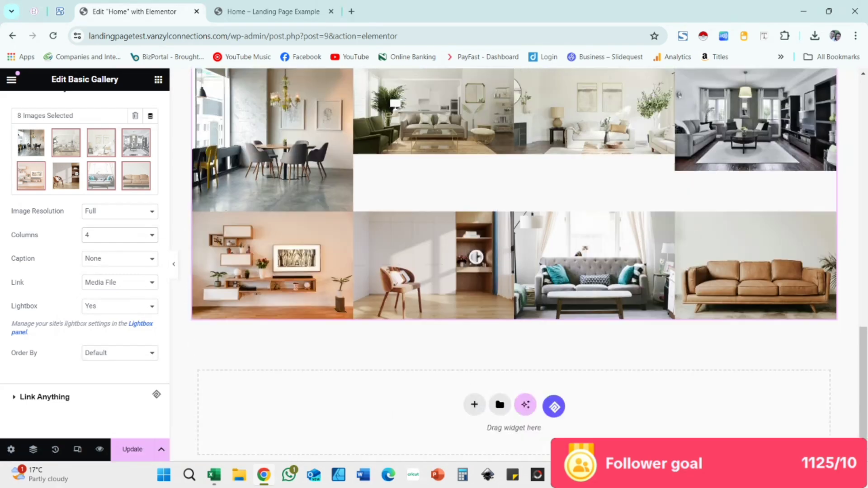
{"action": "scroll", "coordinate": [395, 234], "scroll_direction": "down", "scroll_amount": 3}
{"action": "scroll", "coordinate": [395, 234], "scroll_direction": "down", "scroll_amount": 1}
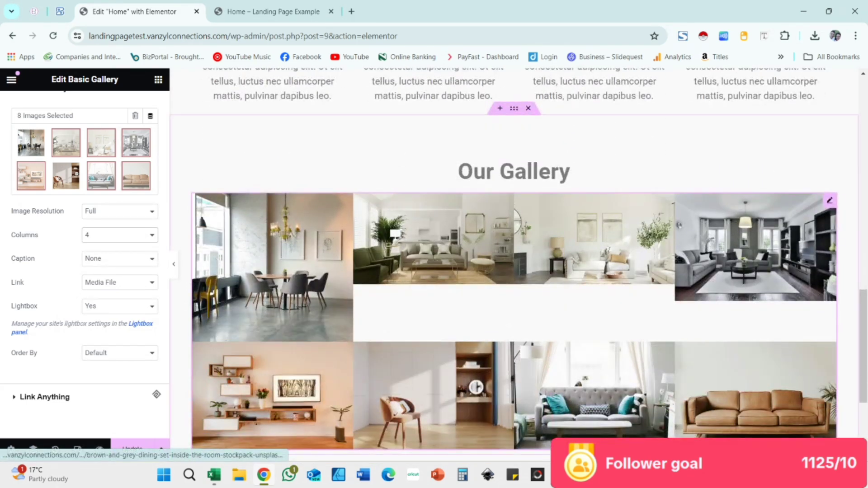
Remove the first image, the dining table with grey chairs, and insert the updated gallery
{"action": "left_click", "coordinate": [93, 156]}
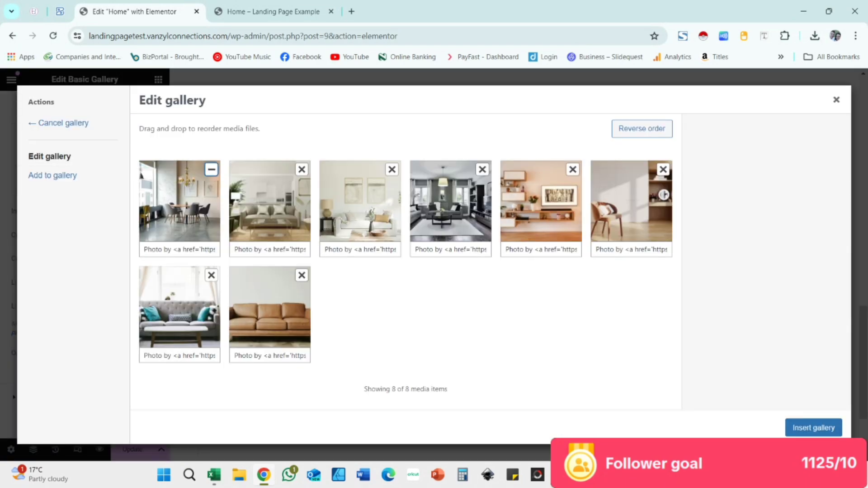
{"action": "left_click", "coordinate": [211, 170]}
{"action": "left_click", "coordinate": [814, 428]}
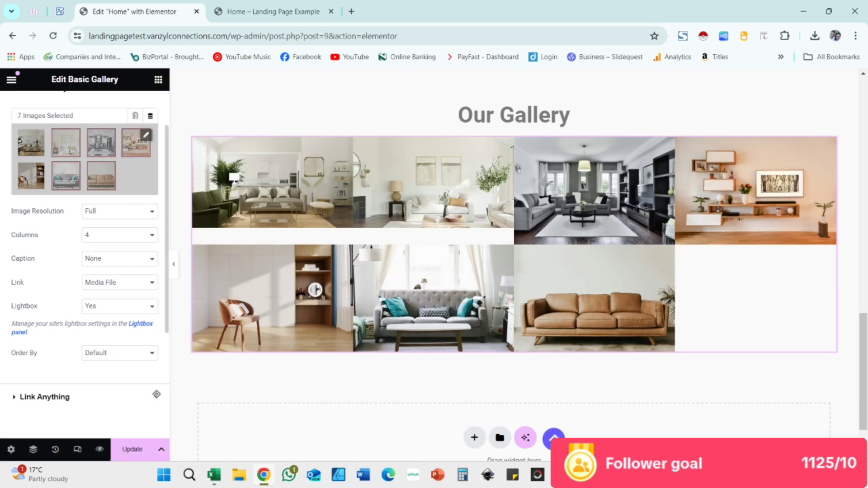
Try the gallery with 3 columns, and set it to 2 columns
{"action": "left_click", "coordinate": [119, 235]}
{"action": "left_click", "coordinate": [109, 272]}
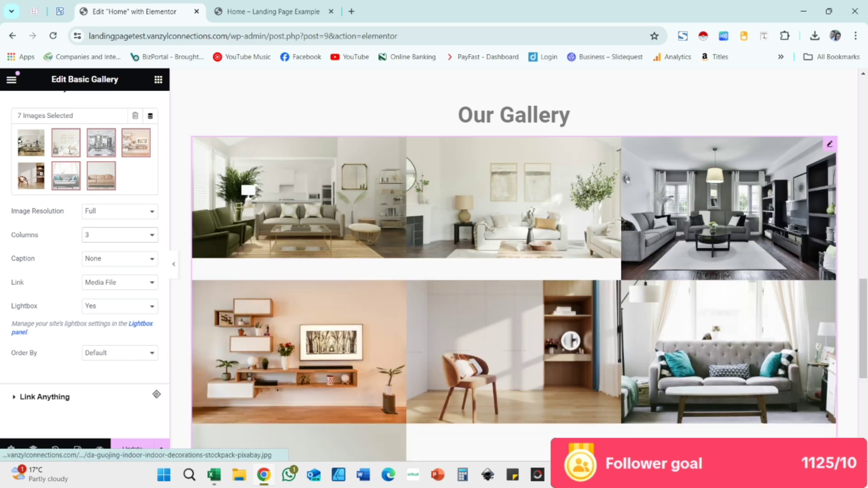
{"action": "left_click", "coordinate": [119, 235]}
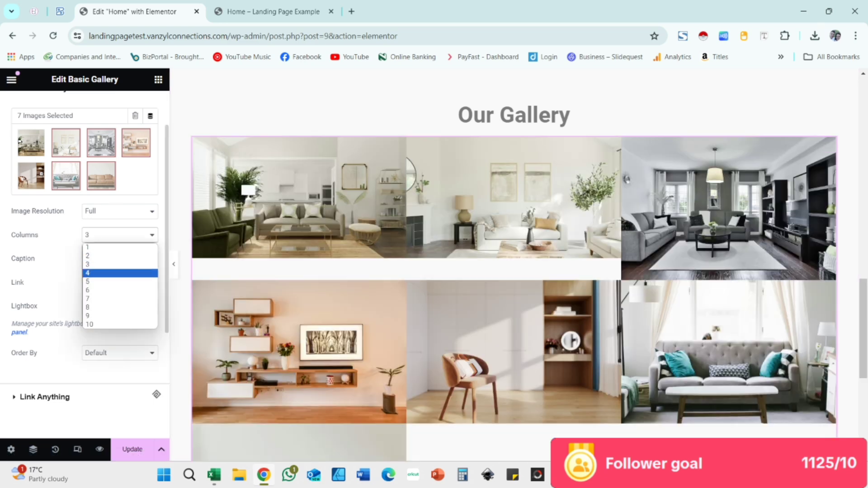
{"action": "left_click", "coordinate": [119, 256]}
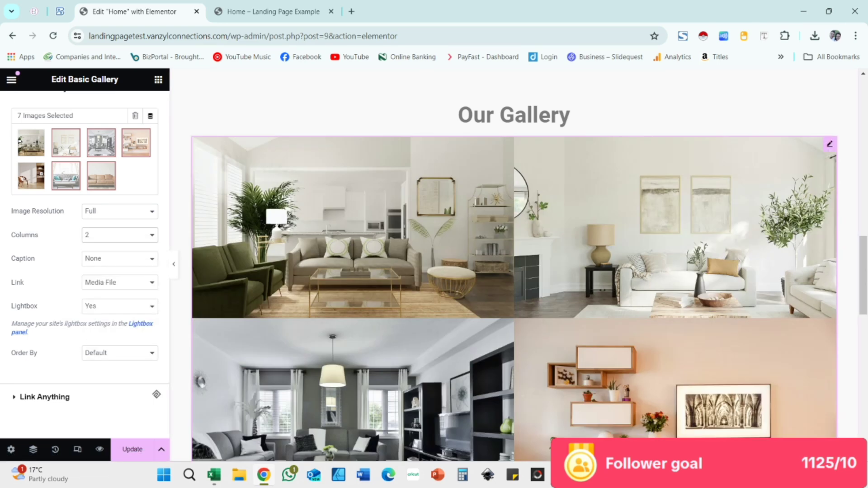
{"action": "scroll", "coordinate": [674, 353], "scroll_direction": "down", "scroll_amount": 5}
{"action": "scroll", "coordinate": [674, 362], "scroll_direction": "down", "scroll_amount": 6}
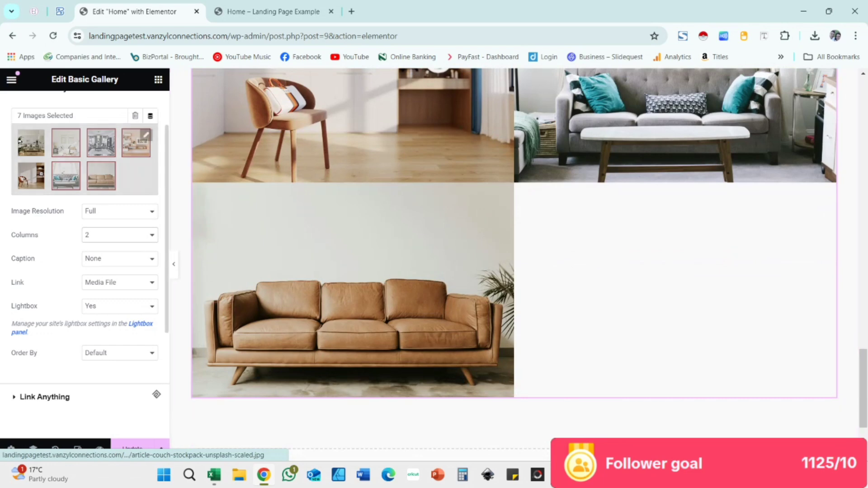
Remove the last image, the brown leather sofa, and insert the updated gallery
{"action": "left_click", "coordinate": [146, 135]}
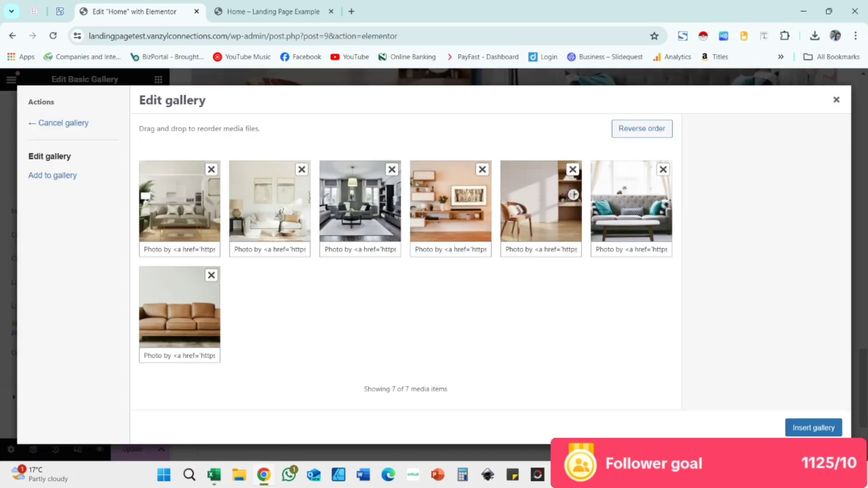
{"action": "left_click", "coordinate": [212, 275]}
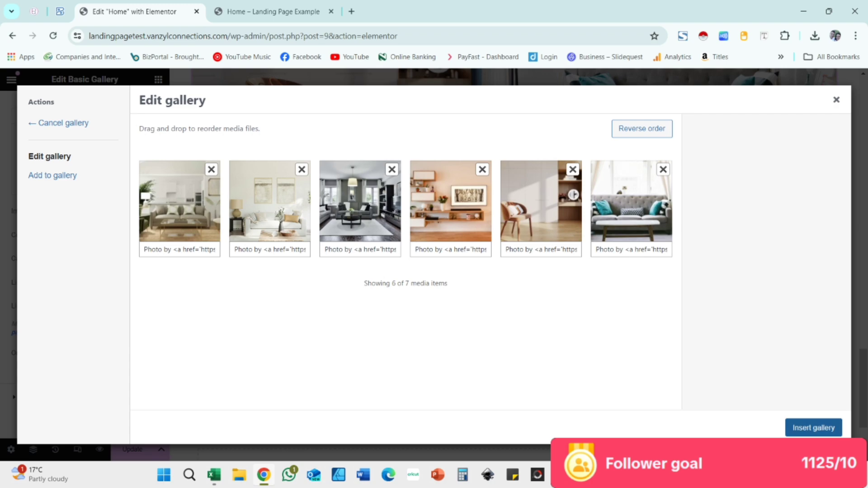
{"action": "left_click", "coordinate": [814, 428]}
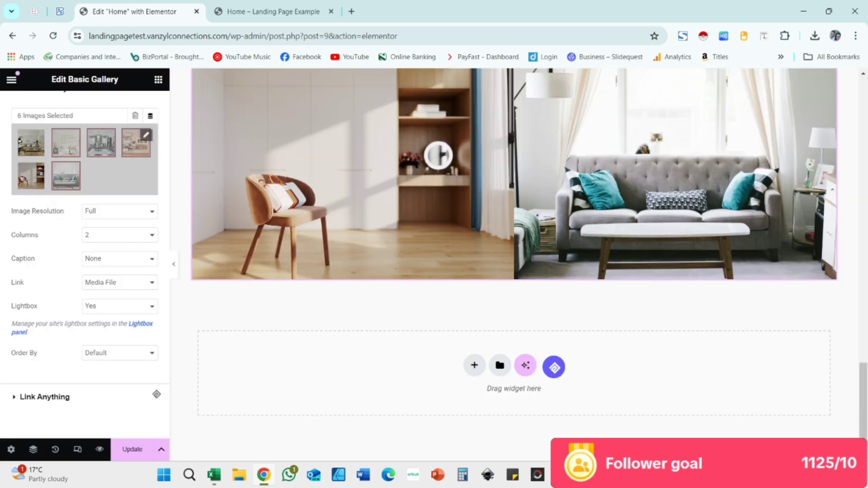
Change the hero button's text to "View Gallery" and set its link to #gallery
{"action": "scroll", "coordinate": [684, 234], "scroll_direction": "up", "scroll_amount": 10}
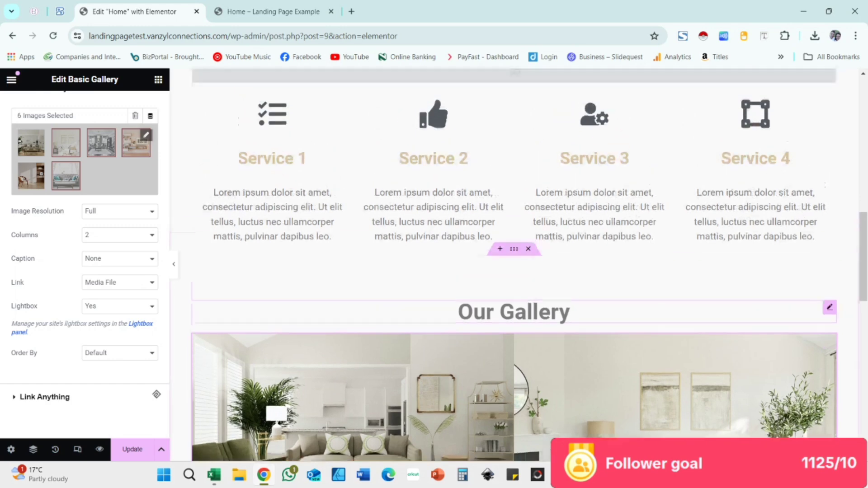
{"action": "scroll", "coordinate": [684, 234], "scroll_direction": "up", "scroll_amount": 3}
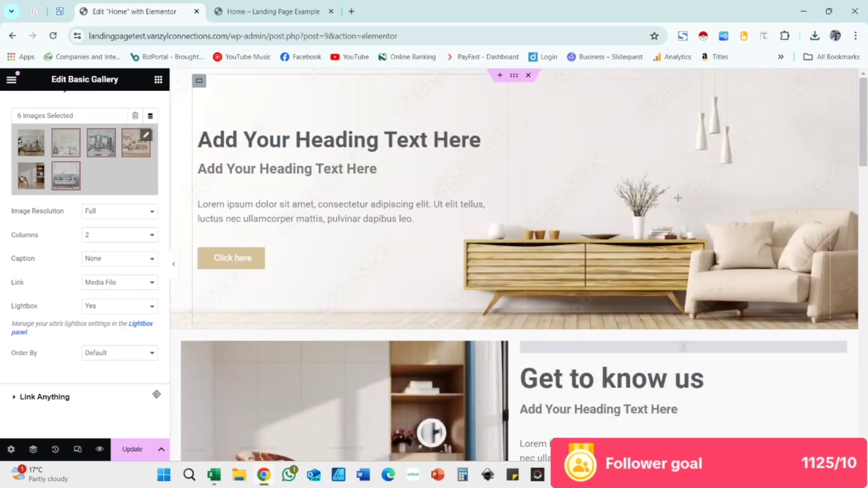
{"action": "left_click", "coordinate": [253, 256]}
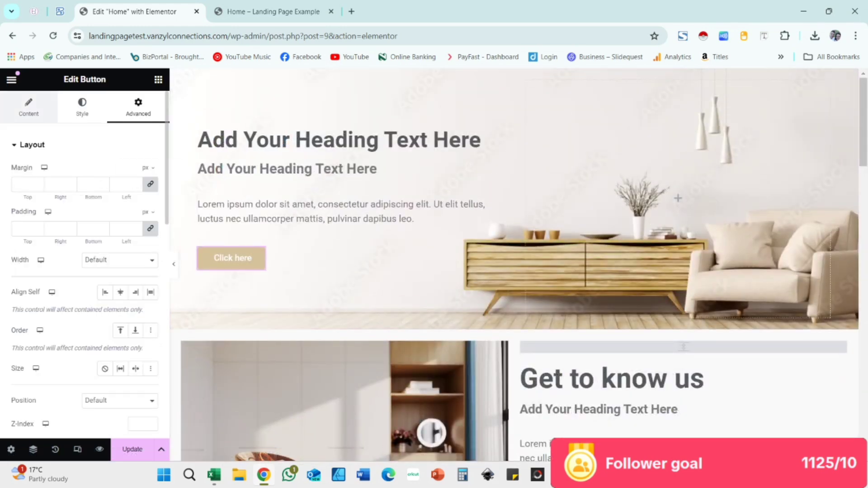
{"action": "left_click", "coordinate": [28, 107]}
{"action": "left_click_drag", "start_coordinate": [117, 196], "coordinate": [83, 196]}
{"action": "type", "text": "V"}
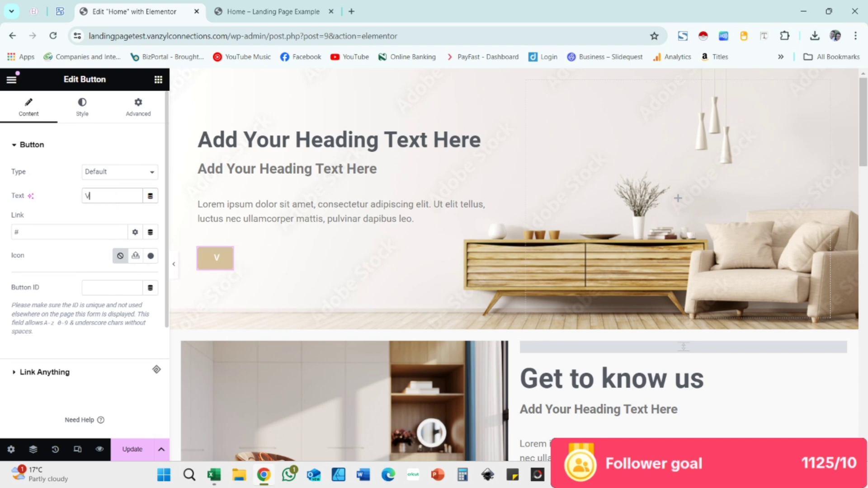
{"action": "type", "text": "iew Gallery"}
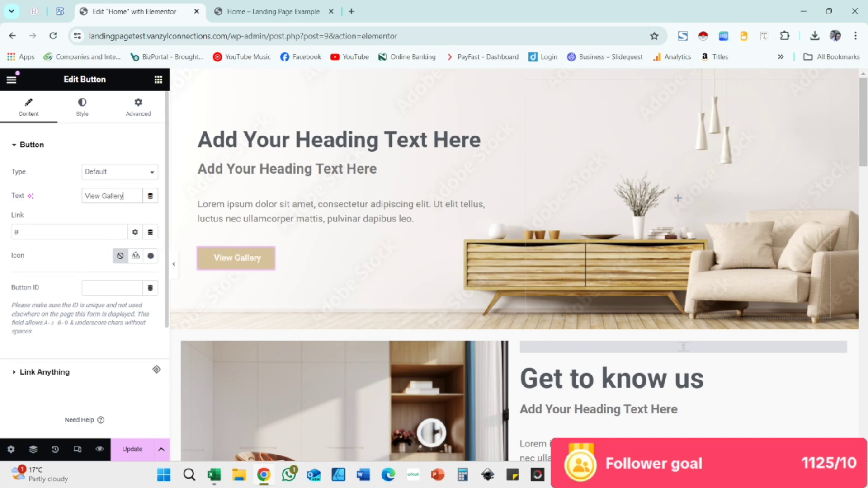
{"action": "left_click", "coordinate": [27, 232]}
{"action": "type", "text": "gallery"}
{"action": "left_click_drag", "start_coordinate": [38, 232], "coordinate": [22, 232]}
Add a Menu Anchor between the Our Gallery heading and the images, with the ID "gallery"
{"action": "scroll", "coordinate": [407, 272], "scroll_direction": "down", "scroll_amount": 10}
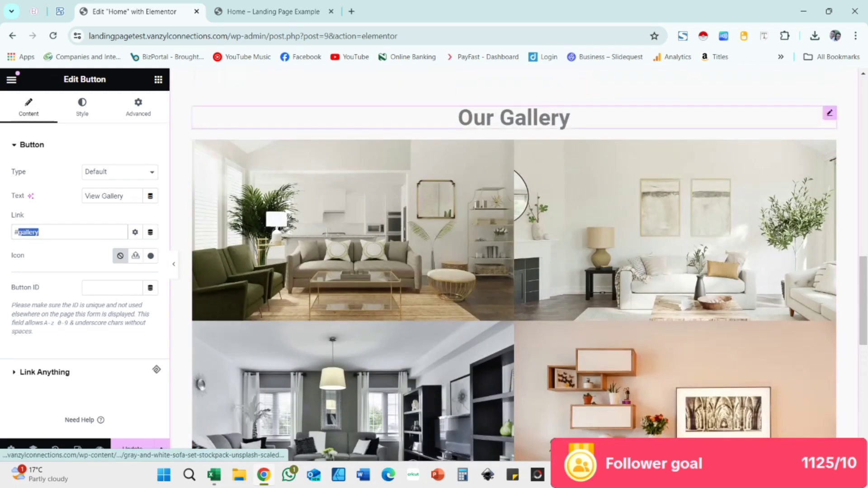
{"action": "left_click", "coordinate": [159, 79]}
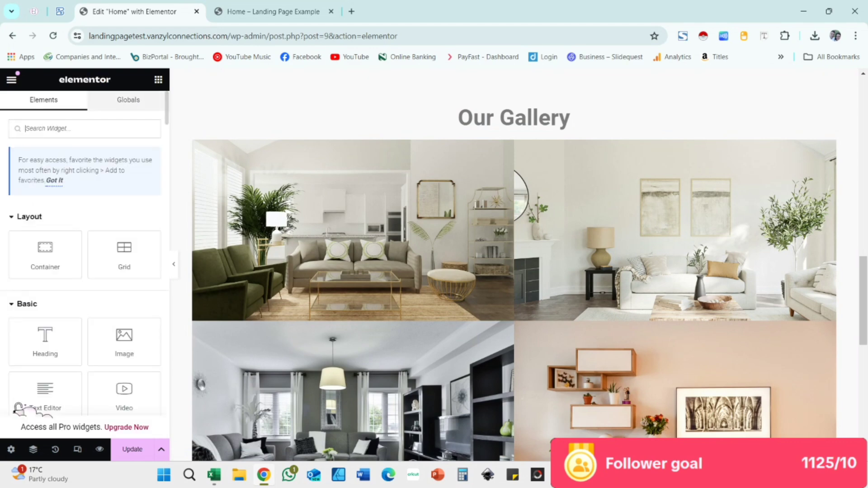
{"action": "type", "text": "m"}
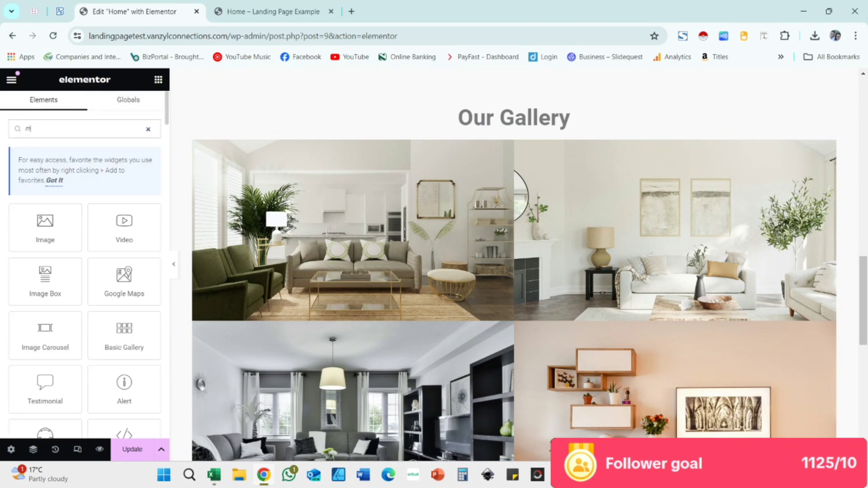
{"action": "type", "text": "e"}
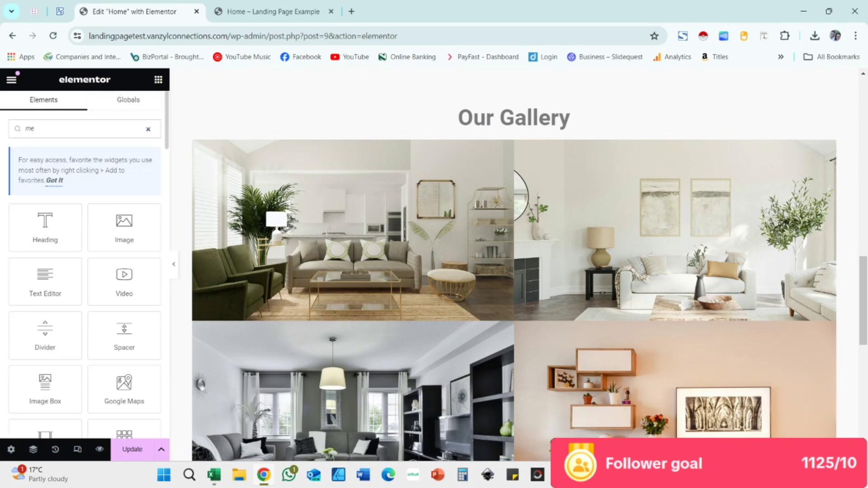
{"action": "type", "text": "n"}
{"action": "left_click_drag", "start_coordinate": [45, 226], "coordinate": [546, 107]}
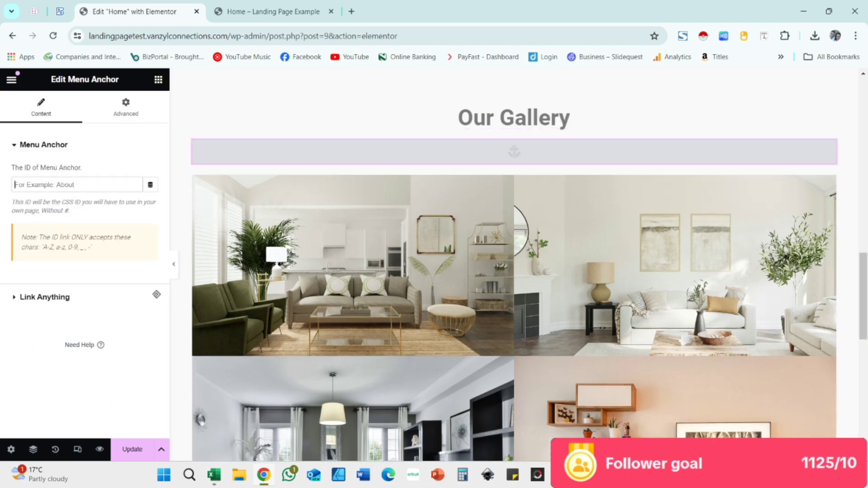
{"action": "type", "text": "gallery"}
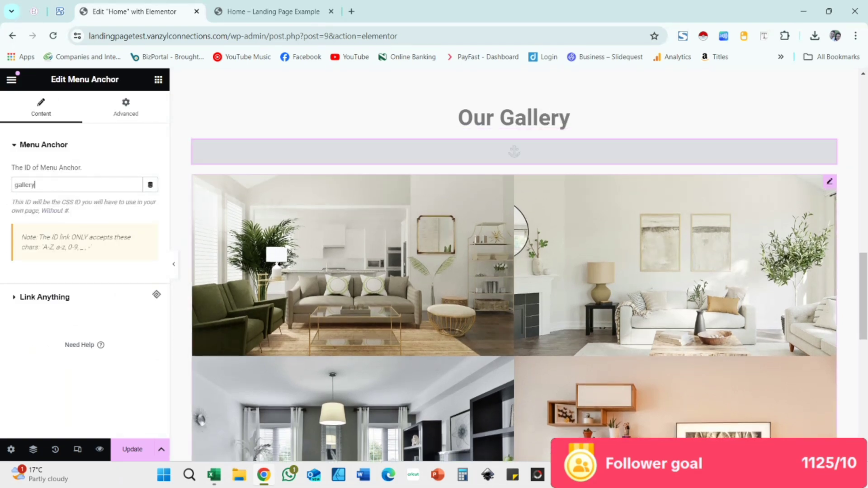
Test the View Gallery button's jump to the gallery, and preview the first gallery image in the lightbox
{"action": "left_click_drag", "start_coordinate": [864, 296], "coordinate": [863, 120]}
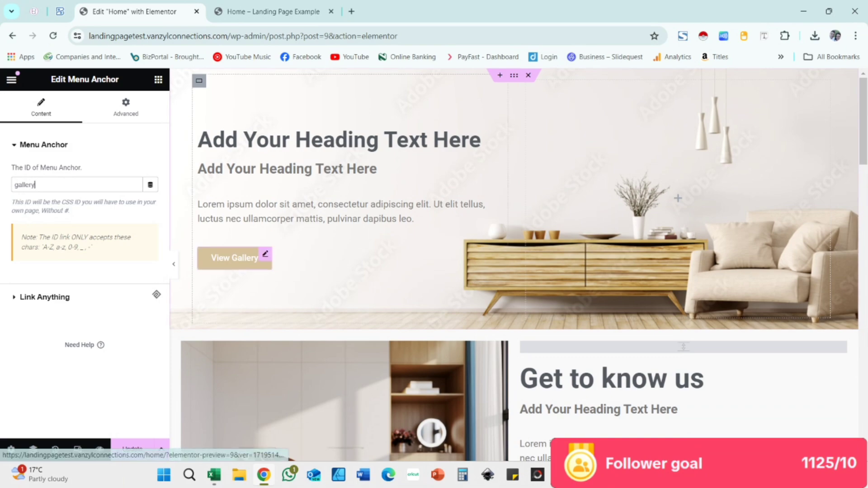
{"action": "left_click", "coordinate": [239, 259]}
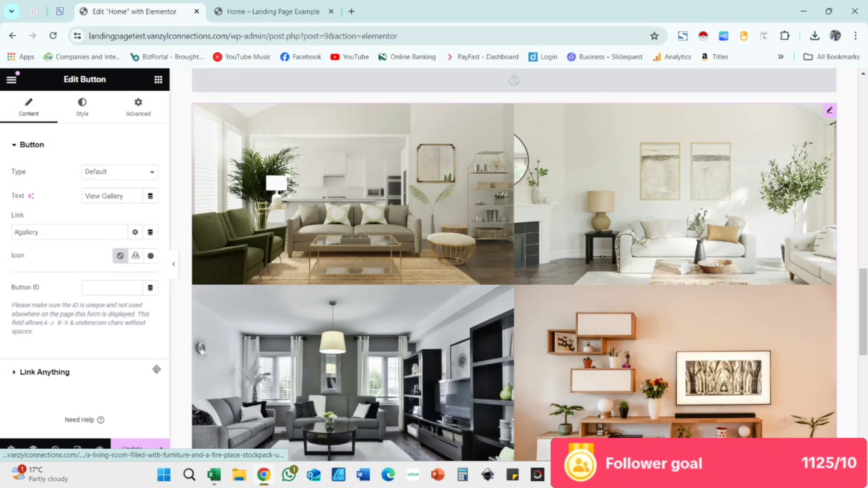
{"action": "scroll", "coordinate": [515, 281], "scroll_direction": "up", "scroll_amount": 2}
{"action": "scroll", "coordinate": [407, 181], "scroll_direction": "up", "scroll_amount": 1}
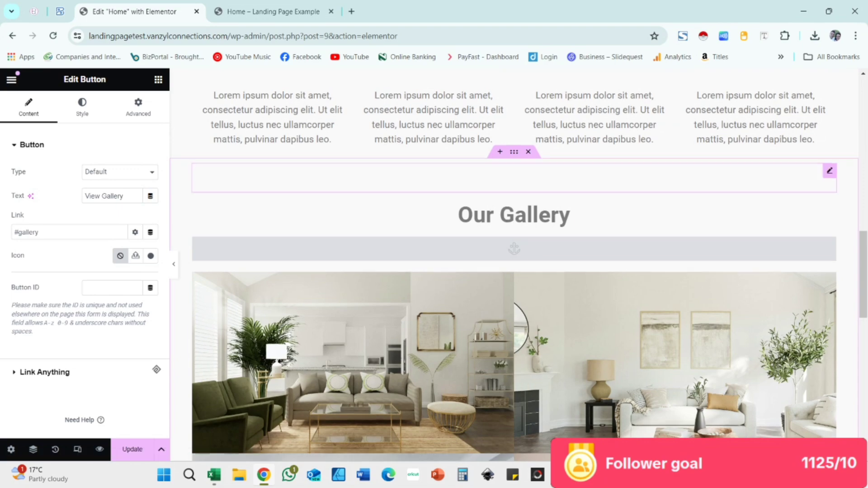
{"action": "scroll", "coordinate": [408, 180], "scroll_direction": "down", "scroll_amount": 3}
{"action": "left_click", "coordinate": [362, 190]}
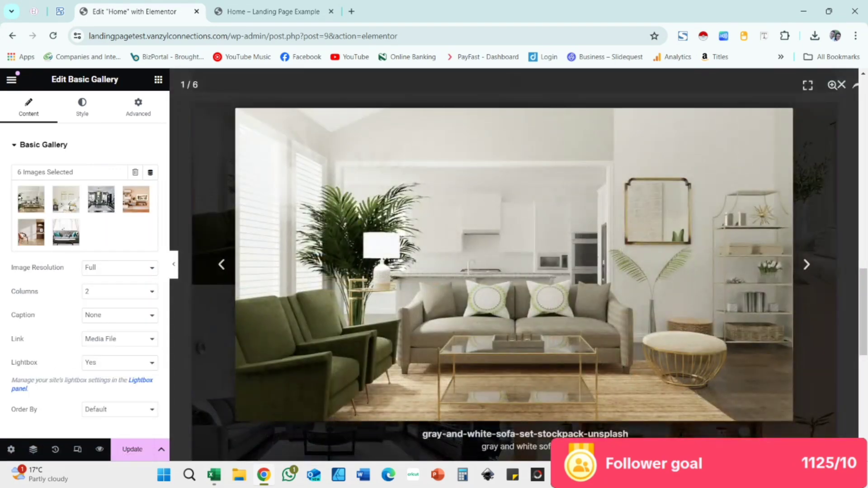
{"action": "left_click", "coordinate": [842, 84]}
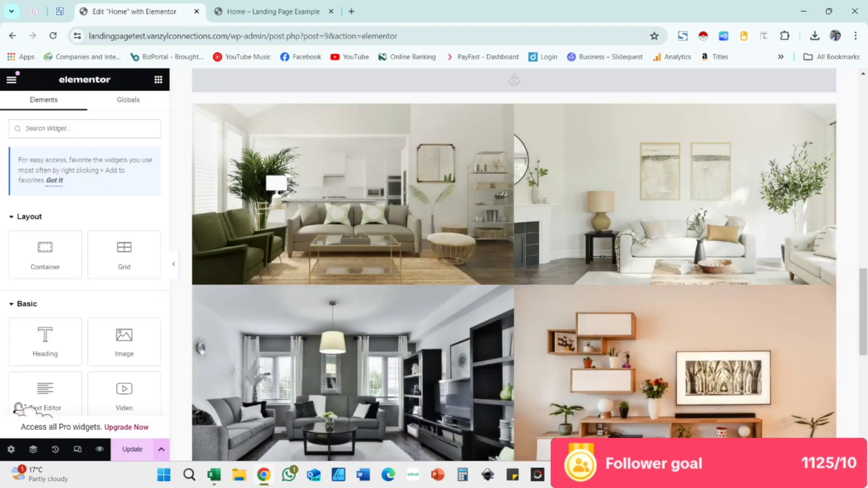
Update the page and review its sections from the hero down to the gallery
{"action": "left_click", "coordinate": [132, 449]}
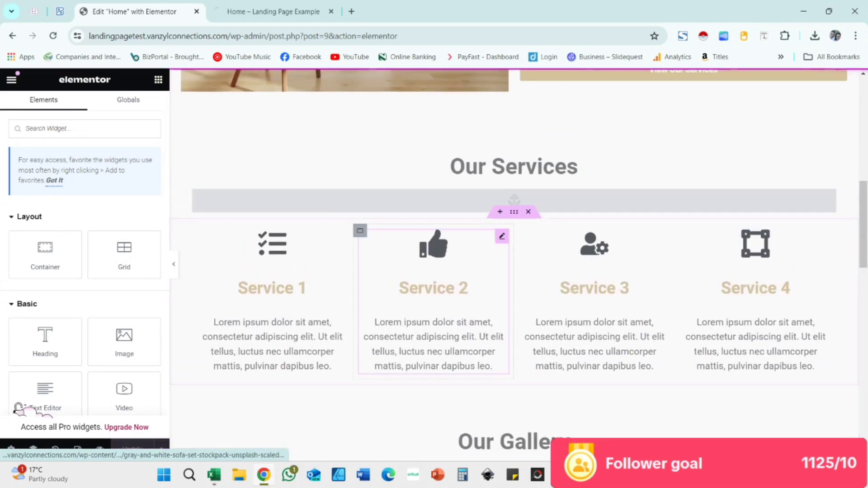
{"action": "scroll", "coordinate": [435, 407], "scroll_direction": "up", "scroll_amount": 7}
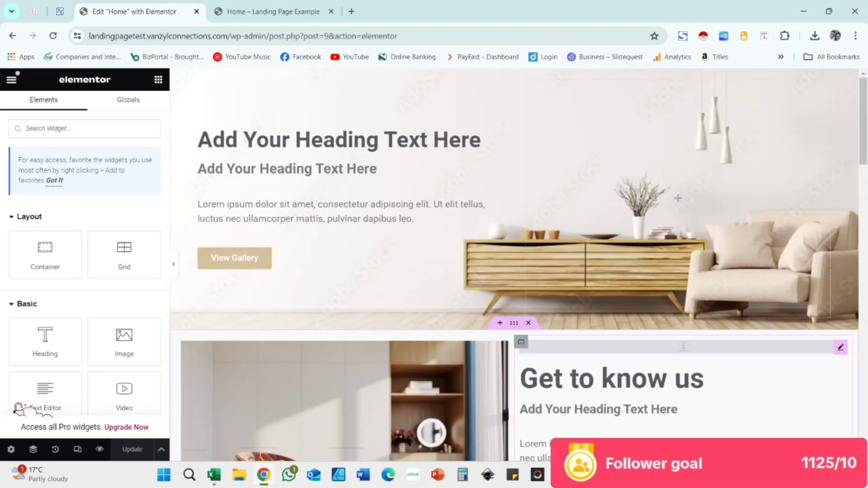
{"action": "scroll", "coordinate": [543, 326], "scroll_direction": "down", "scroll_amount": 6}
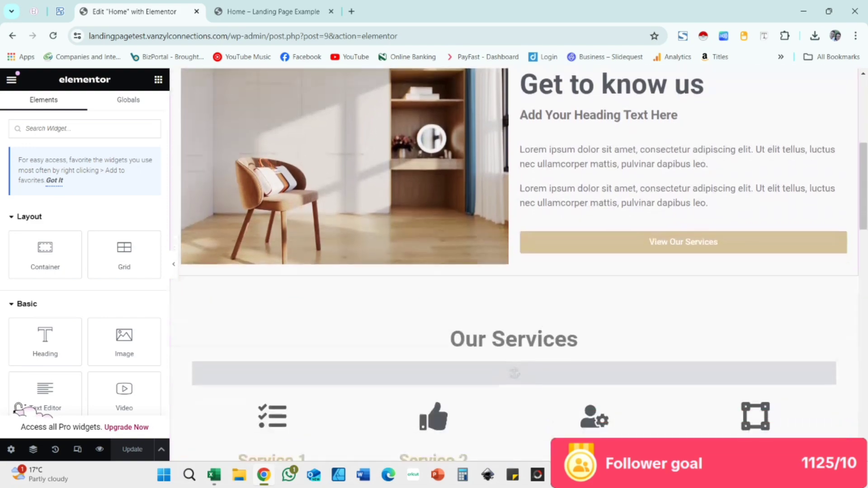
{"action": "scroll", "coordinate": [514, 265], "scroll_direction": "down", "scroll_amount": 15}
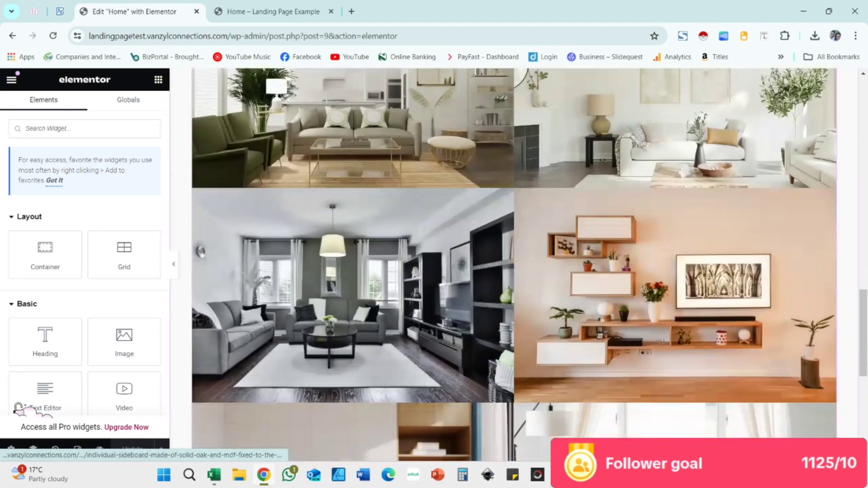
Add a Flexbox container with two equal columns below the gallery
{"action": "scroll", "coordinate": [515, 266], "scroll_direction": "down", "scroll_amount": 7}
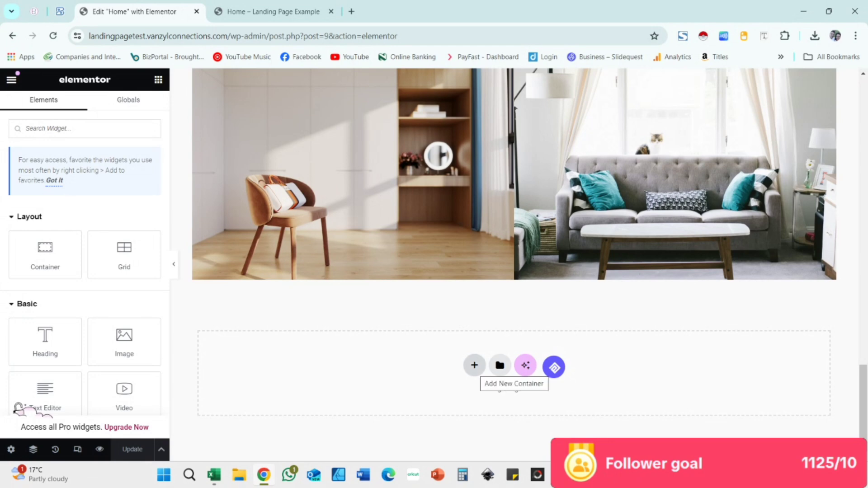
{"action": "left_click", "coordinate": [475, 365]}
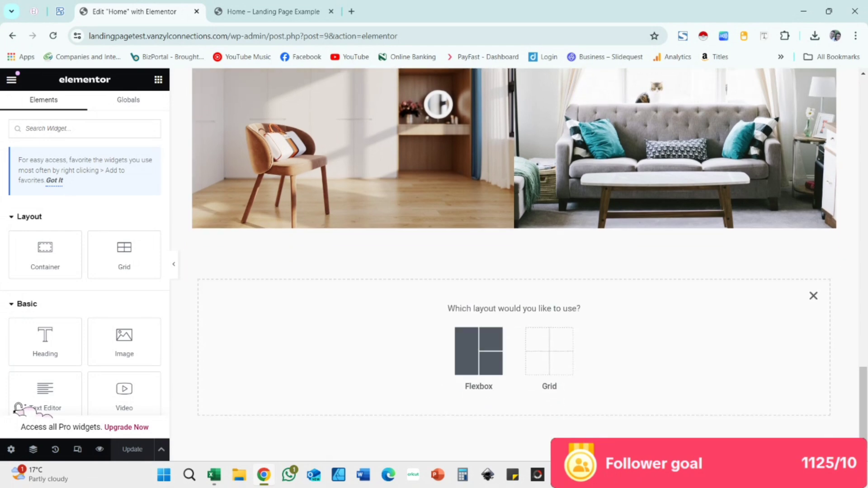
{"action": "left_click", "coordinate": [479, 351]}
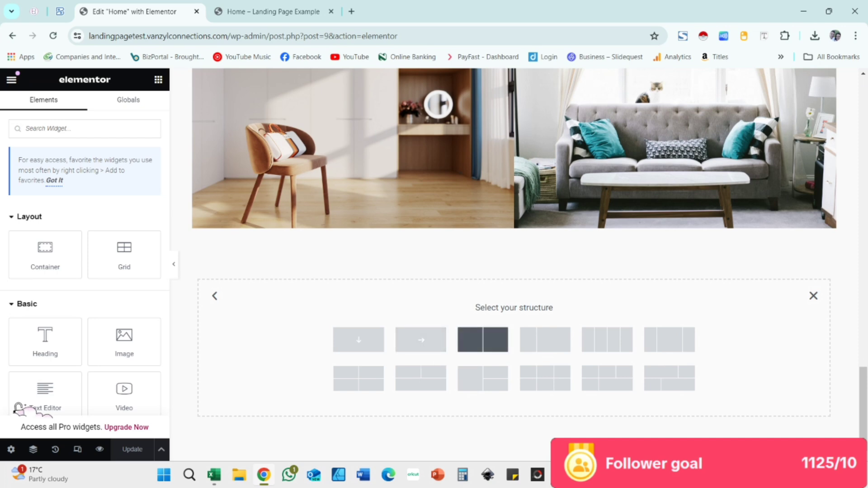
{"action": "left_click", "coordinate": [482, 340]}
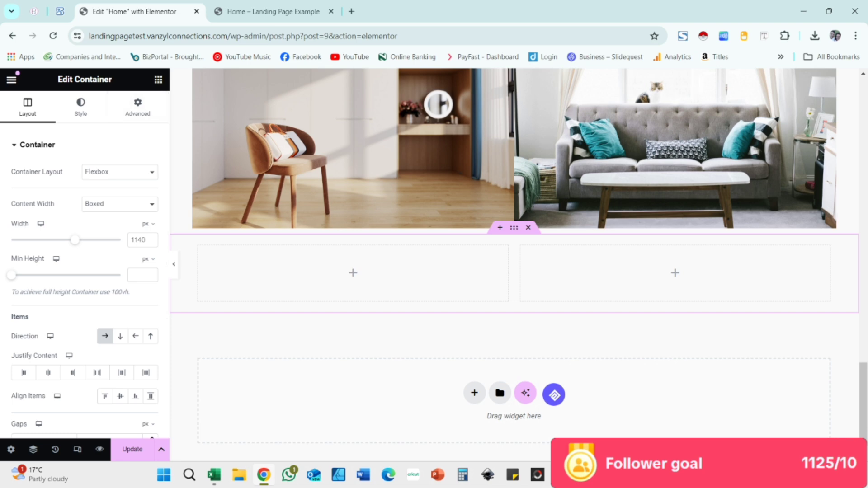
Add a Spacer below the two-column container and move its container up between the gallery and the columns
{"action": "left_click", "coordinate": [159, 80]}
{"action": "scroll", "coordinate": [124, 181], "scroll_direction": "down", "scroll_amount": 4}
{"action": "left_click_drag", "start_coordinate": [45, 335], "coordinate": [498, 394]}
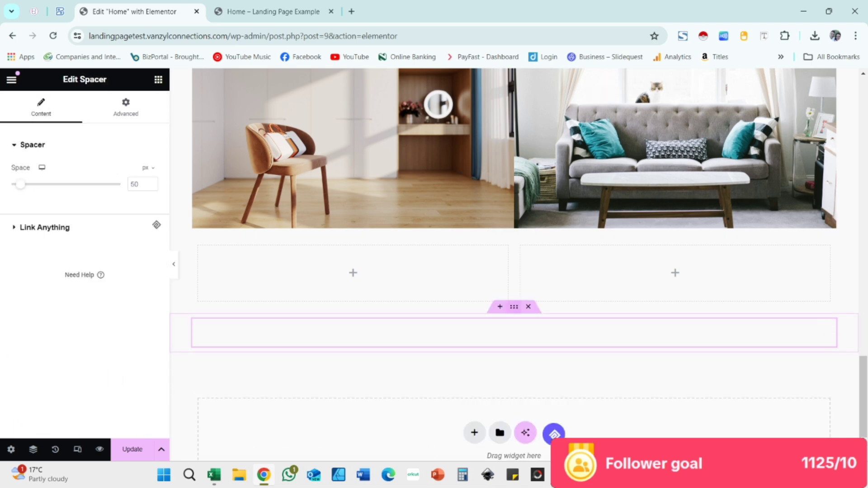
{"action": "left_click_drag", "start_coordinate": [514, 307], "coordinate": [530, 247]}
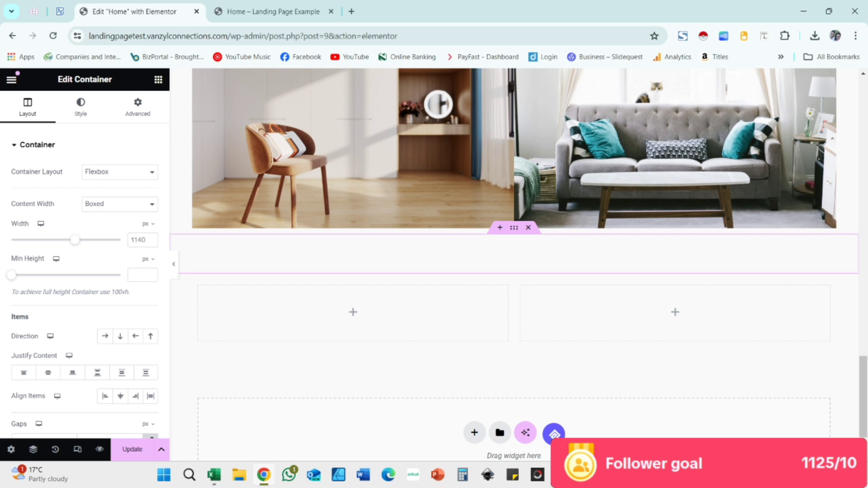
Give the two-column container a classic background with the brown leather sofa image, positioned Center Center
{"action": "left_click", "coordinate": [514, 268]}
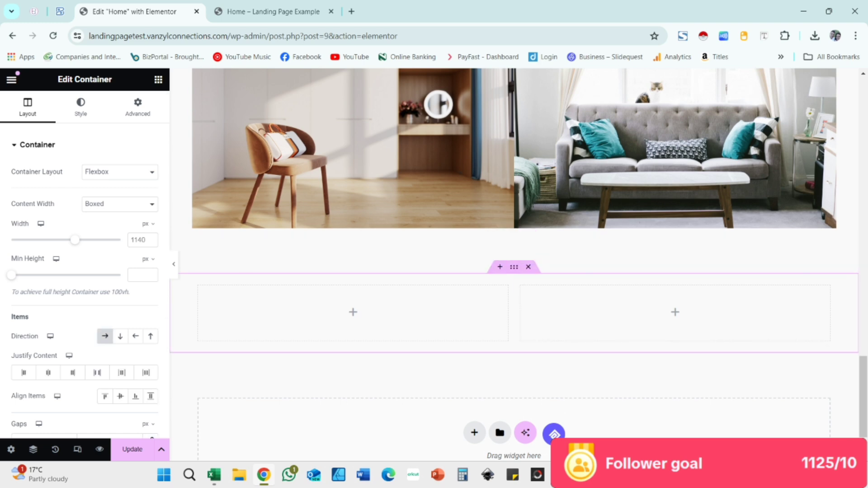
{"action": "left_click", "coordinate": [81, 107]}
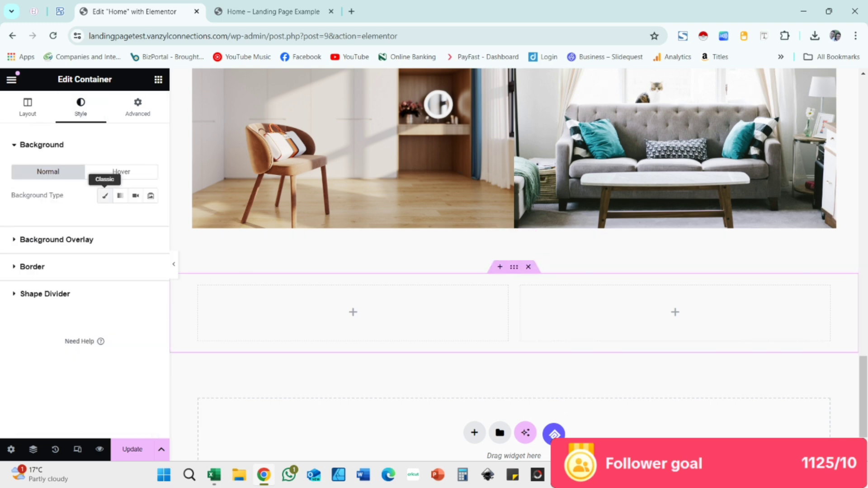
{"action": "left_click", "coordinate": [105, 196]}
{"action": "left_click", "coordinate": [83, 285]}
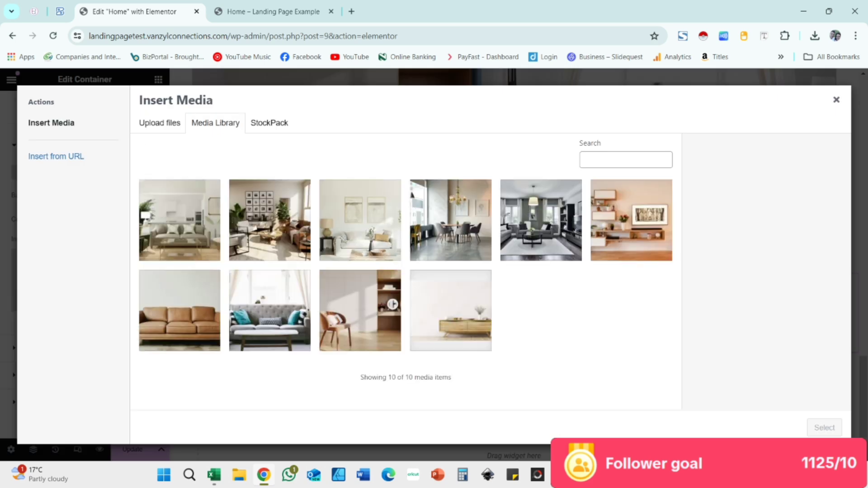
{"action": "left_click", "coordinate": [179, 311]}
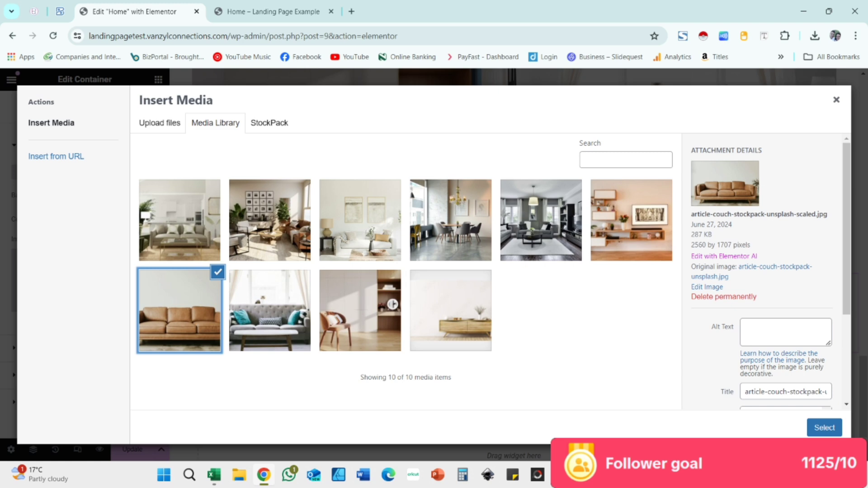
{"action": "left_click", "coordinate": [270, 220]}
{"action": "left_click", "coordinate": [180, 311]}
{"action": "left_click", "coordinate": [825, 428]}
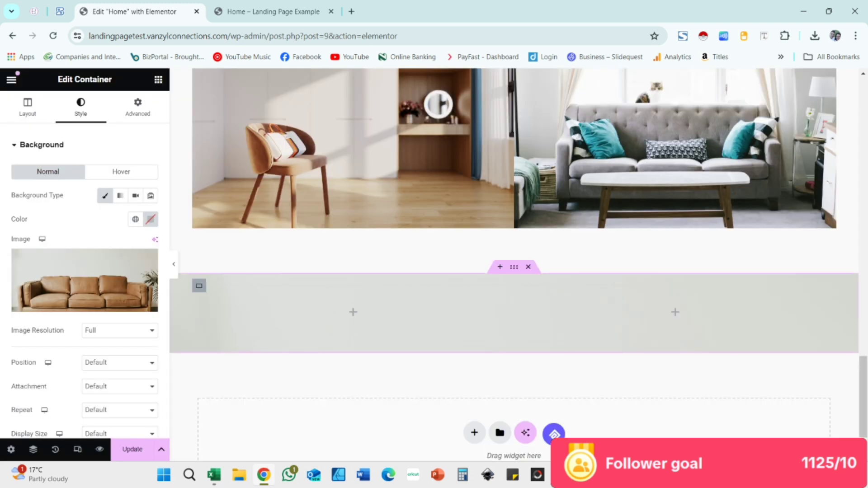
{"action": "left_click", "coordinate": [120, 363]}
{"action": "left_click", "coordinate": [106, 273]}
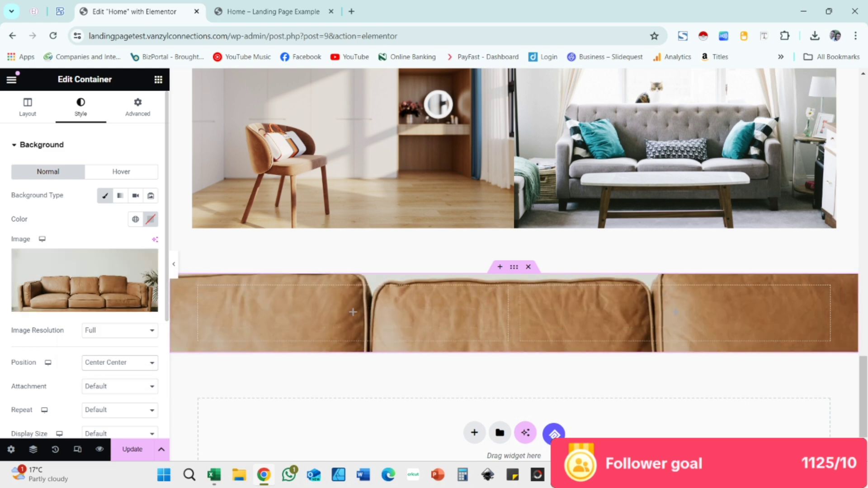
Set the sofa background's attachment to Scroll, repeat to No-repeat and display size to Cover
{"action": "left_click", "coordinate": [119, 386]}
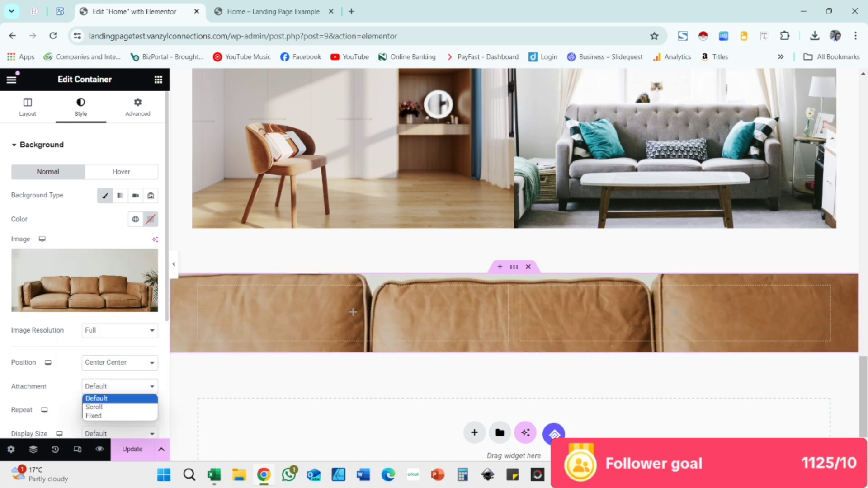
{"action": "left_click", "coordinate": [94, 407]}
{"action": "scroll", "coordinate": [94, 407], "scroll_direction": "down", "scroll_amount": 3}
{"action": "left_click", "coordinate": [119, 297]}
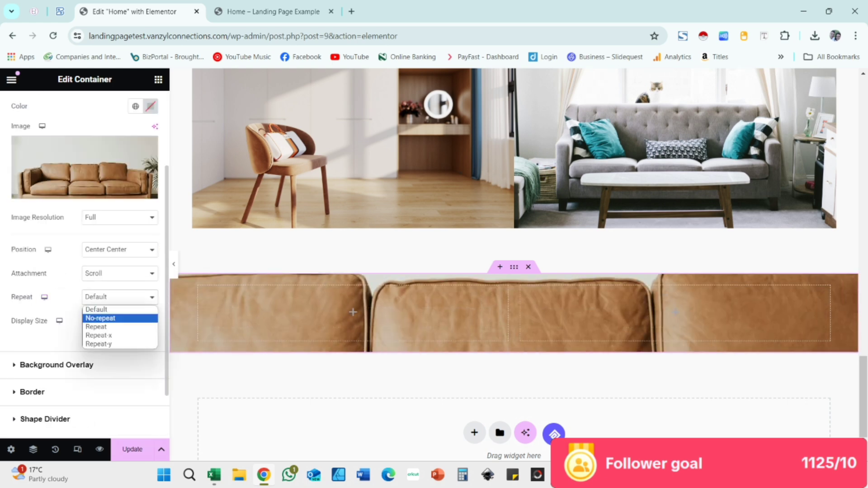
{"action": "left_click", "coordinate": [100, 318]}
{"action": "left_click", "coordinate": [119, 321]}
{"action": "left_click", "coordinate": [101, 351]}
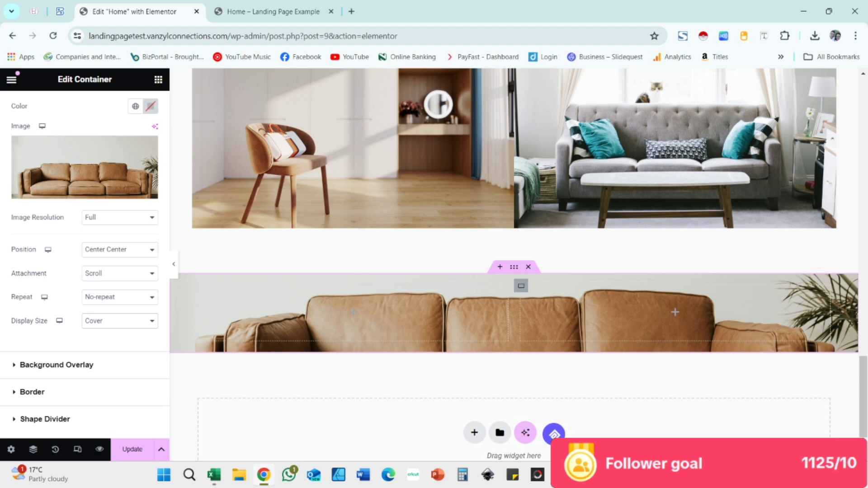
Set the sofa container's minimum height to 328 px
{"action": "scroll", "coordinate": [84, 168], "scroll_direction": "up", "scroll_amount": 3}
{"action": "left_click", "coordinate": [27, 108]}
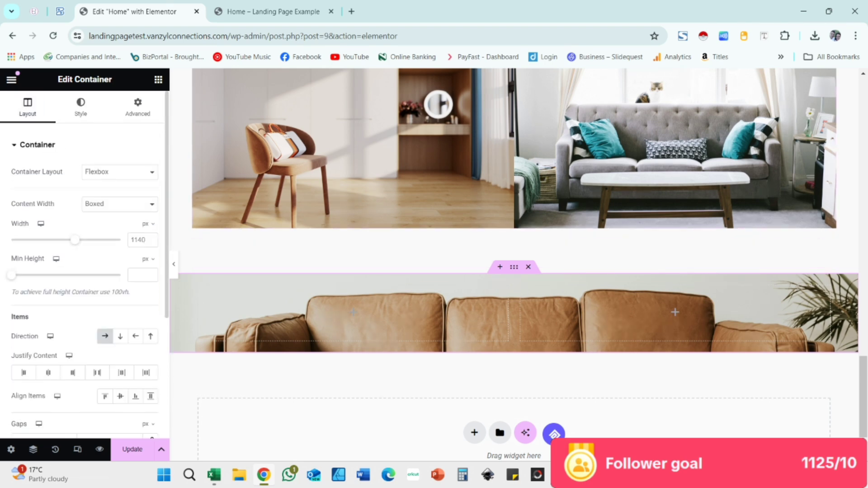
{"action": "left_click_drag", "start_coordinate": [11, 275], "coordinate": [33, 275]}
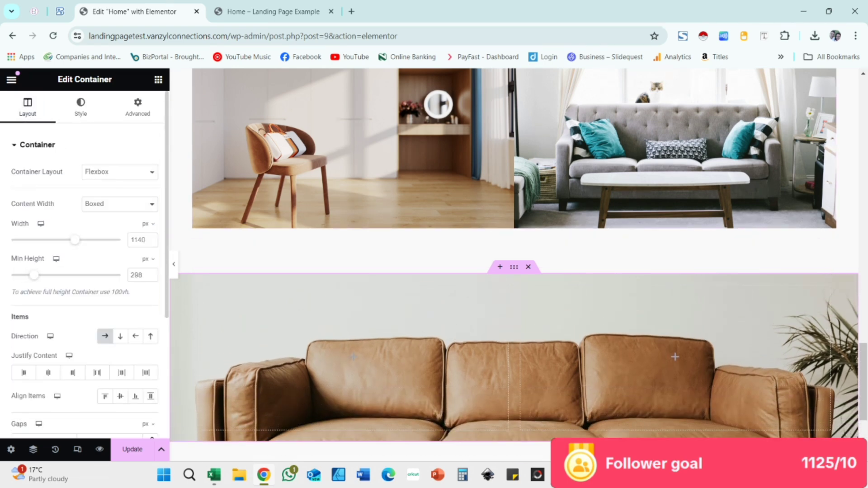
{"action": "scroll", "coordinate": [519, 258], "scroll_direction": "down", "scroll_amount": 3}
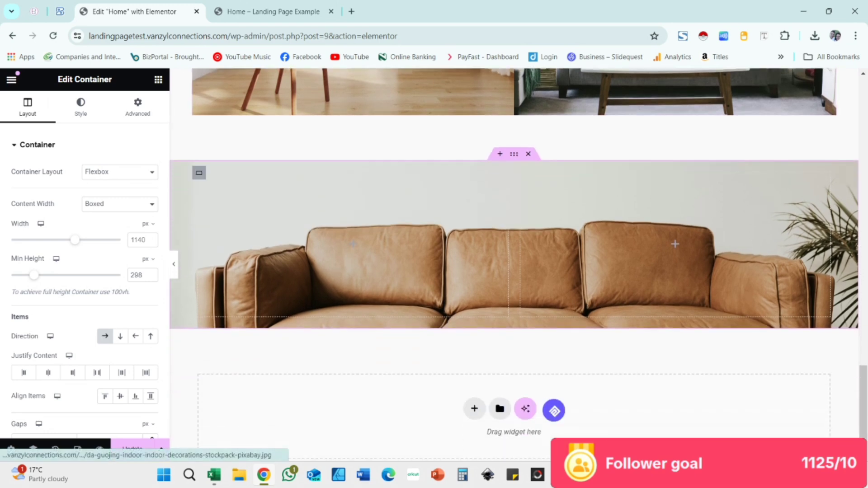
{"action": "mouse_move", "coordinate": [34, 275]}
{"action": "left_mouse_down"}
{"action": "mouse_move", "coordinate": [48, 274]}
{"action": "mouse_move", "coordinate": [24, 275]}
{"action": "mouse_move", "coordinate": [36, 275]}
{"action": "left_mouse_up"}
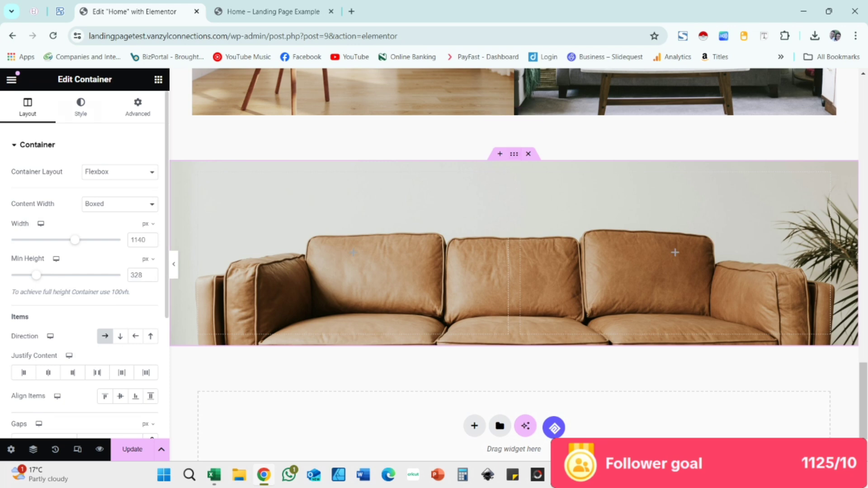
Switch the sofa background to a Custom position with a Y position of -364 px
{"action": "left_click", "coordinate": [81, 108]}
{"action": "left_click", "coordinate": [120, 364]}
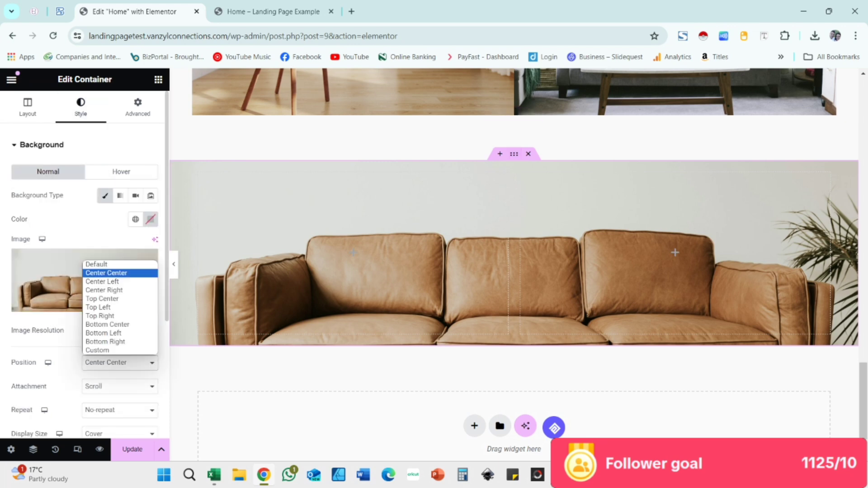
{"action": "left_click", "coordinate": [104, 351]}
{"action": "scroll", "coordinate": [86, 285], "scroll_direction": "down", "scroll_amount": 1}
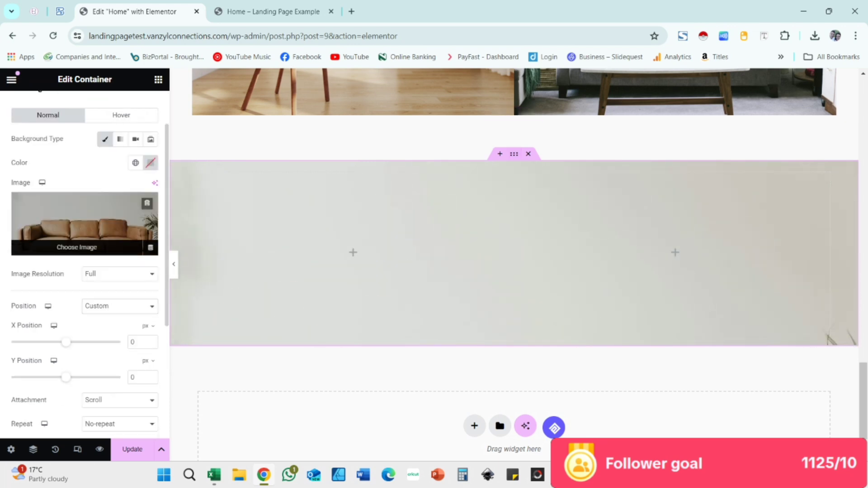
{"action": "left_click_drag", "start_coordinate": [66, 378], "coordinate": [41, 378]}
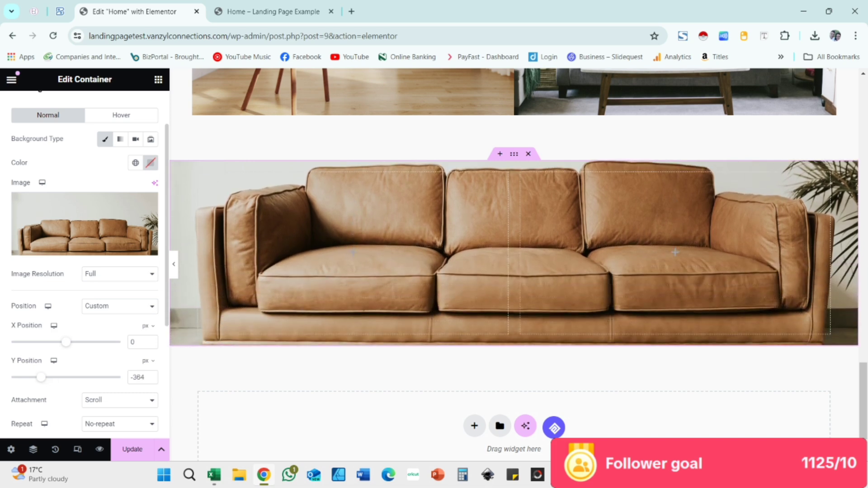
Give the sofa container a gradient background overlay with both colors set to #FFFFFF
{"action": "scroll", "coordinate": [85, 262], "scroll_direction": "up", "scroll_amount": 1}
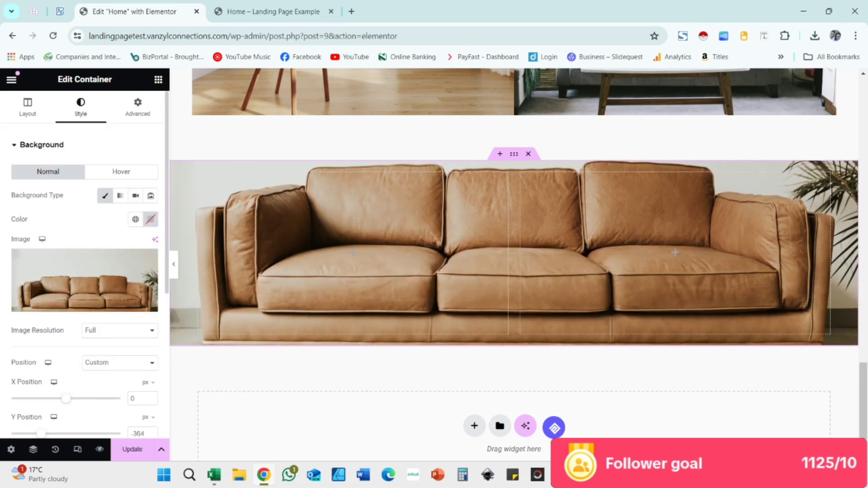
{"action": "left_click", "coordinate": [42, 145]}
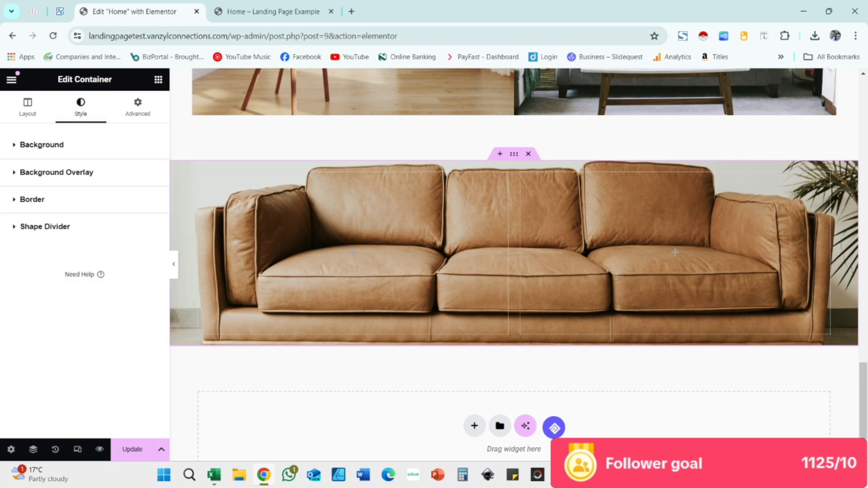
{"action": "left_click", "coordinate": [56, 172]}
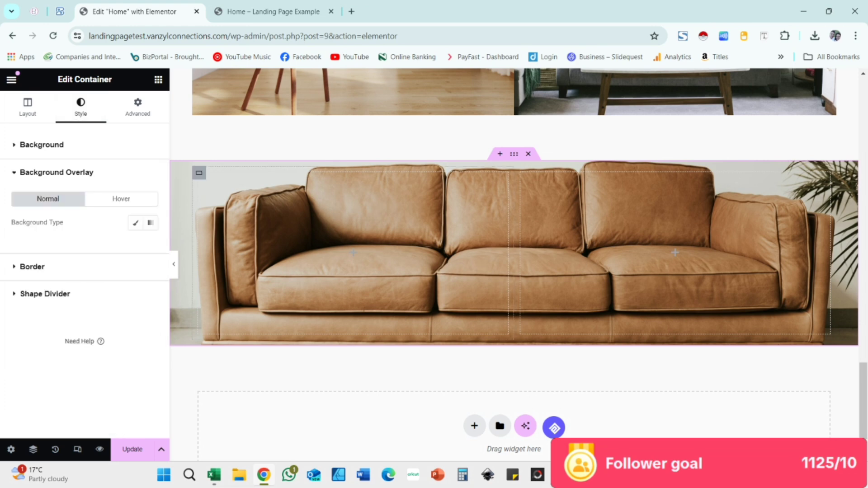
{"action": "left_click", "coordinate": [135, 223]}
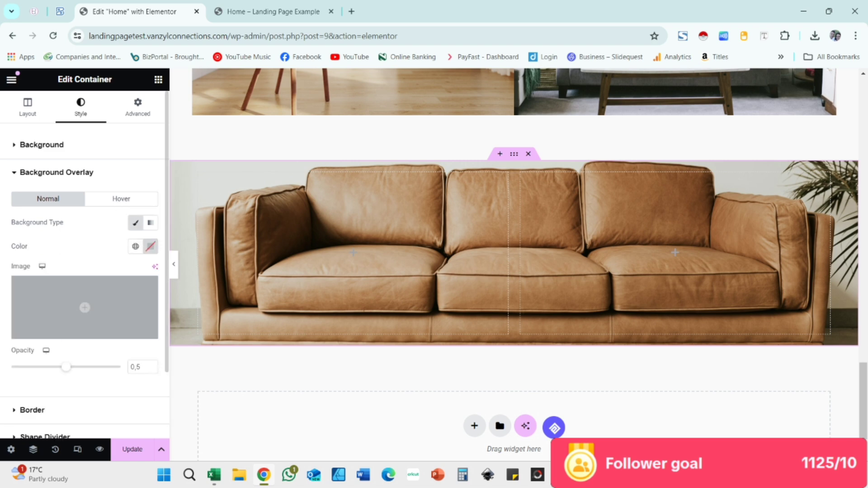
{"action": "left_click", "coordinate": [150, 222]}
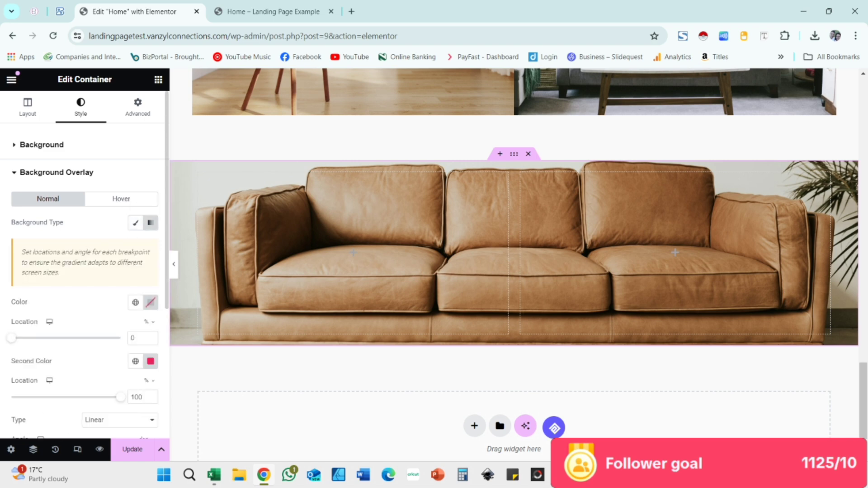
{"action": "left_click", "coordinate": [151, 361]}
{"action": "type", "text": "#FFFFFF"}
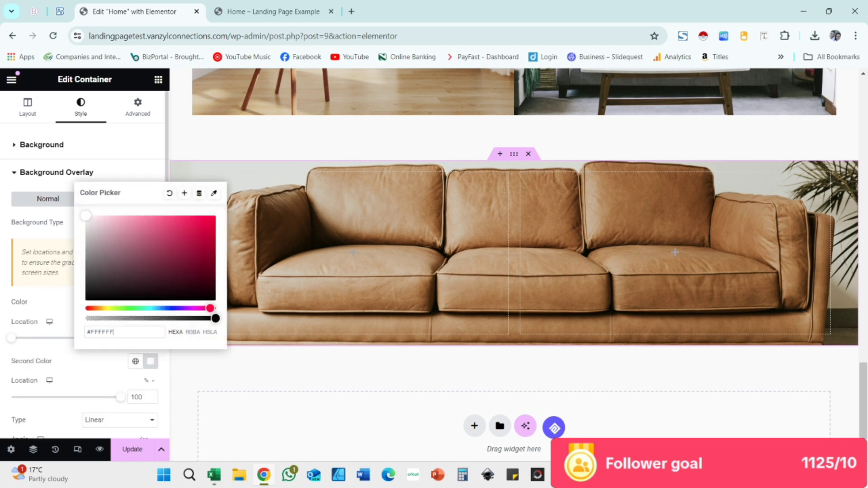
{"action": "left_click", "coordinate": [51, 314]}
{"action": "left_click", "coordinate": [151, 302]}
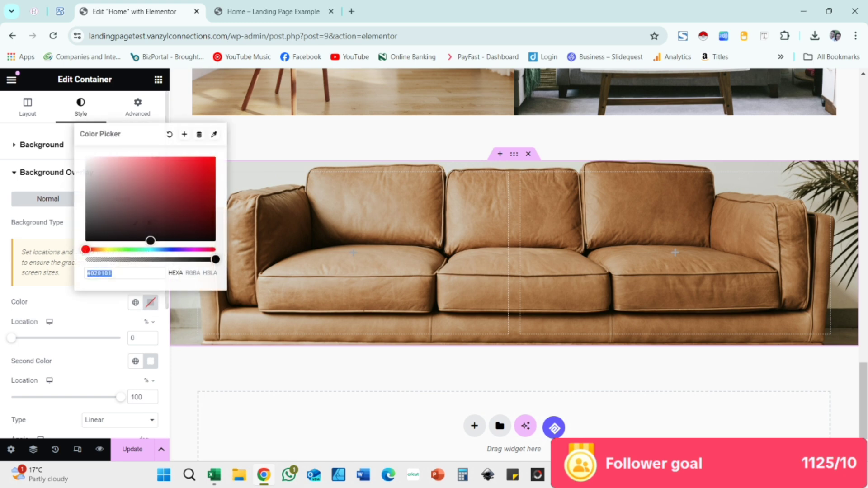
{"action": "type", "text": "#FFFFFF"}
{"action": "left_click", "coordinate": [68, 312]}
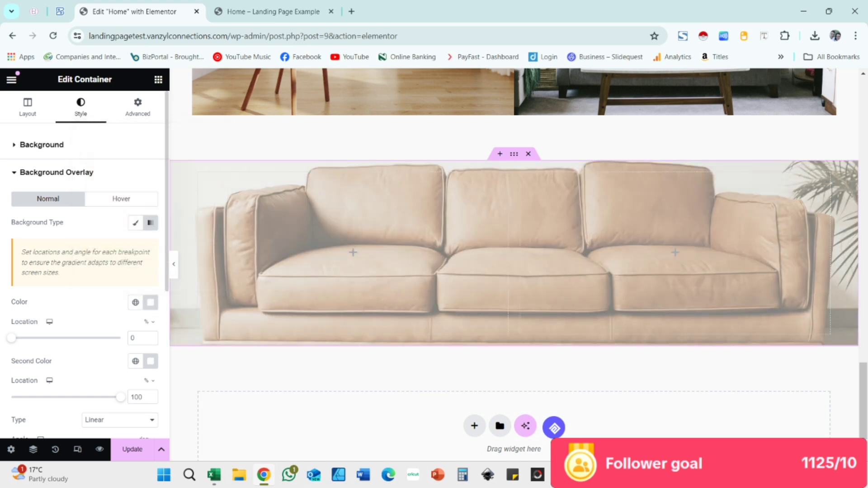
Make the overlay's first color transparent (#FFFFFF00) at location 42, with the gradient angle at 277 degrees and overlay opacity at 1
{"action": "scroll", "coordinate": [85, 289], "scroll_direction": "down", "scroll_amount": 1}
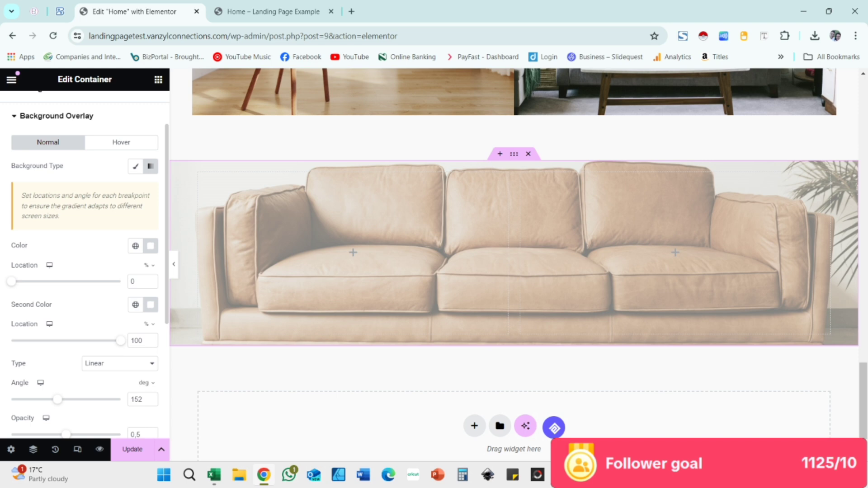
{"action": "left_click", "coordinate": [150, 246]}
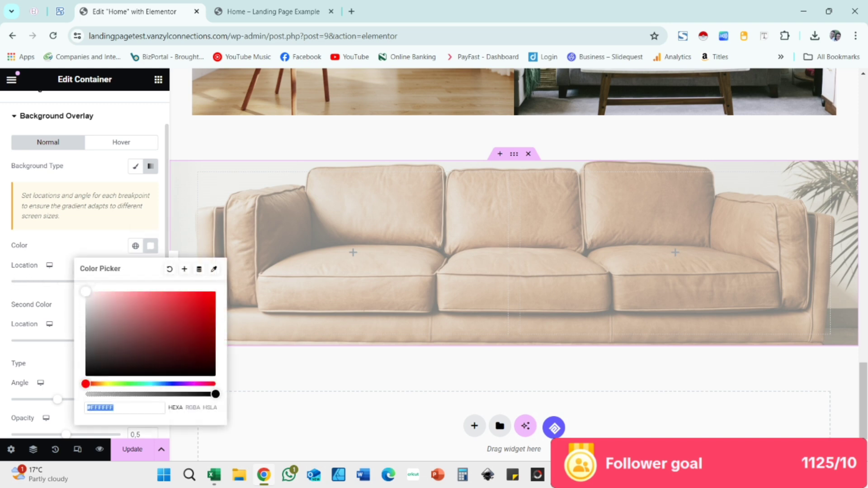
{"action": "type", "text": "#FFFFFF7A"}
{"action": "left_click_drag", "start_coordinate": [149, 394], "coordinate": [96, 400]}
{"action": "left_click", "coordinate": [59, 357]}
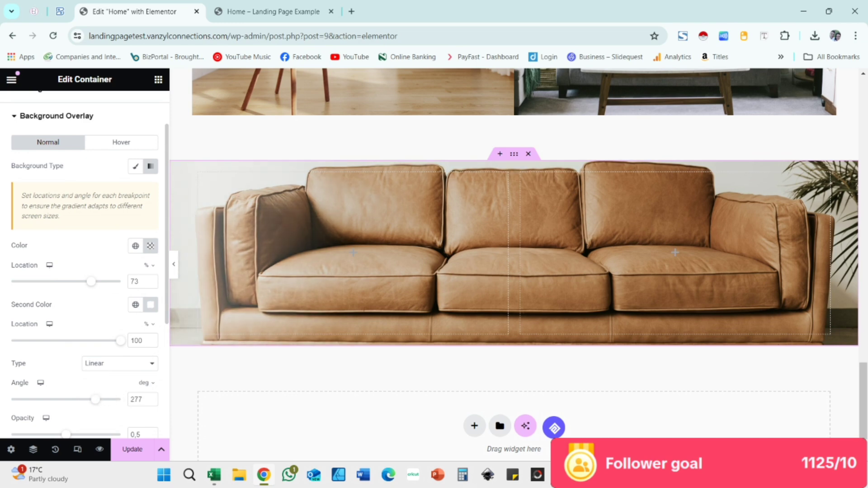
{"action": "left_click_drag", "start_coordinate": [68, 434], "coordinate": [121, 435]}
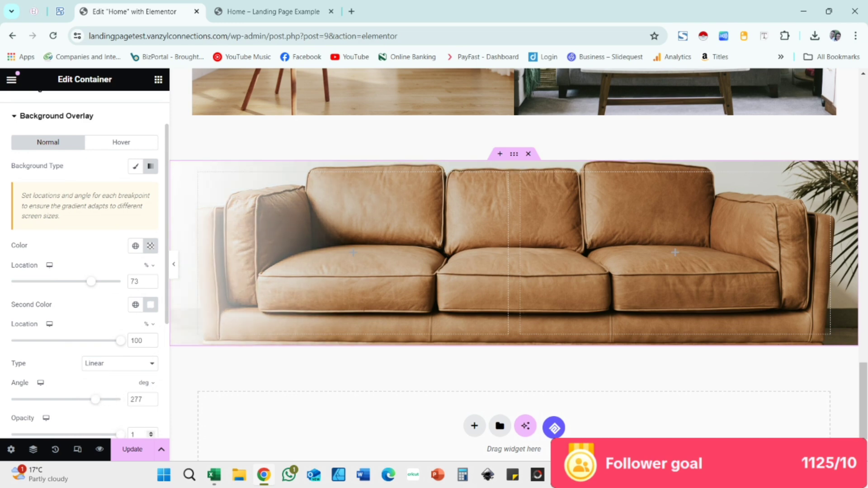
{"action": "left_click_drag", "start_coordinate": [90, 281], "coordinate": [57, 281]}
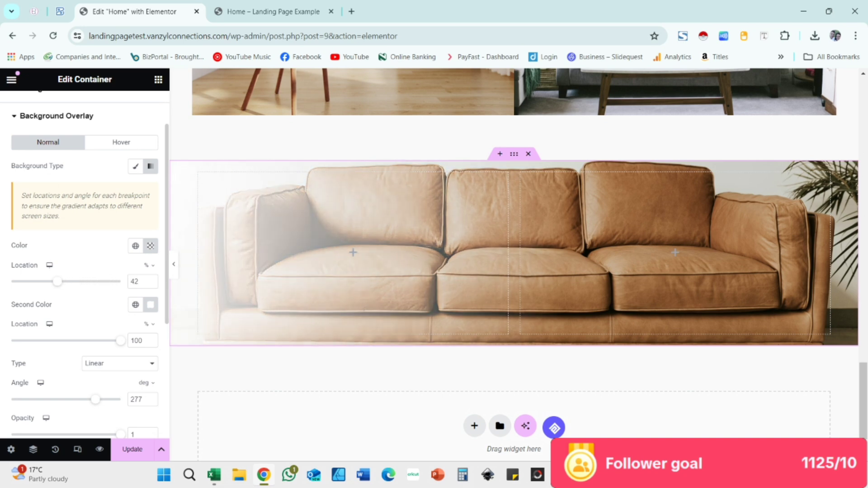
Set the overlay's first color to semi-transparent white, #FFFFFFA8, and its second color to fully transparent white, #FFFFFF00
{"action": "scroll", "coordinate": [84, 262], "scroll_direction": "down", "scroll_amount": 1}
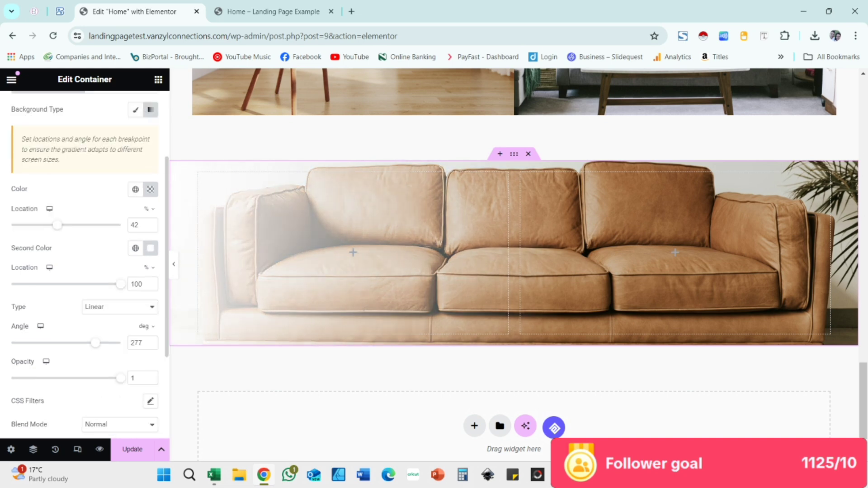
{"action": "left_click", "coordinate": [150, 189]}
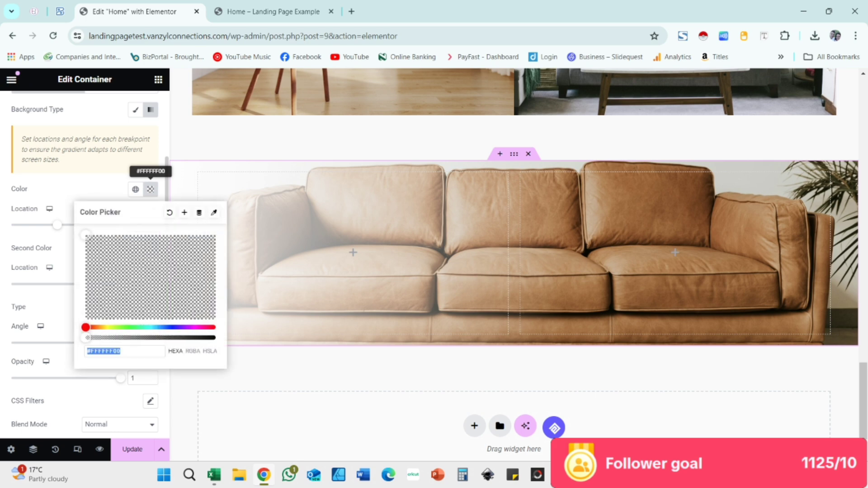
{"action": "left_click", "coordinate": [150, 189]}
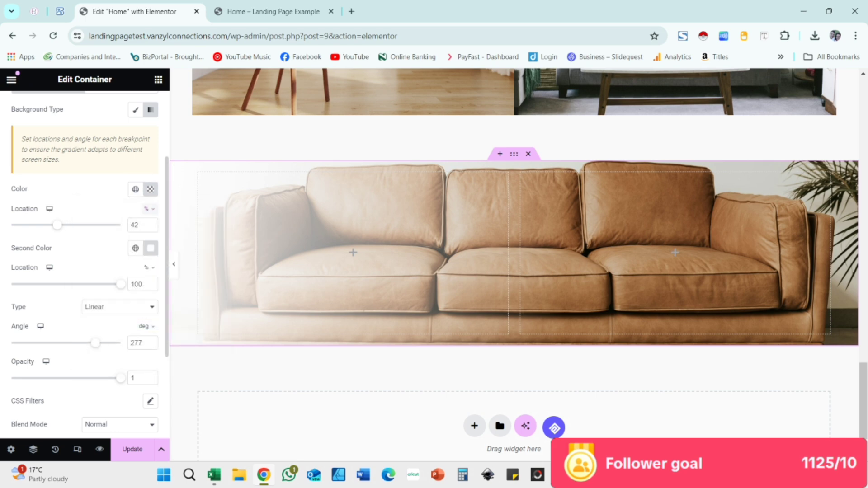
{"action": "left_click", "coordinate": [151, 190]}
{"action": "left_click_drag", "start_coordinate": [88, 338], "coordinate": [167, 338]}
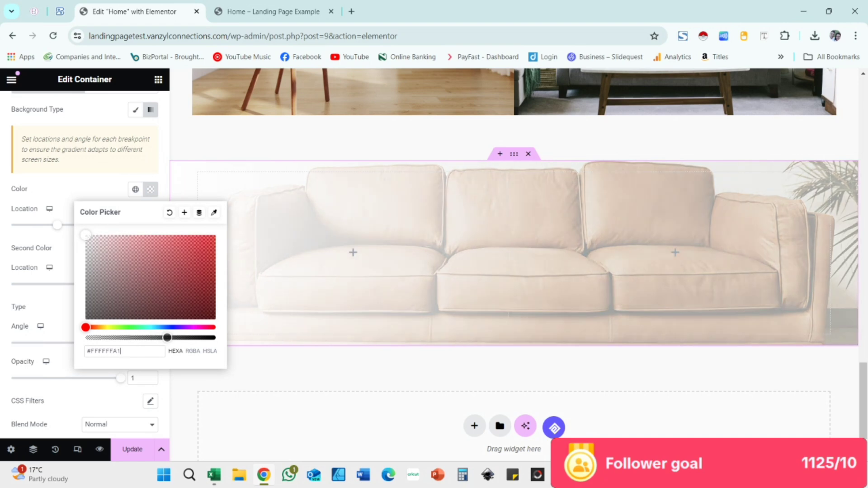
{"action": "left_click", "coordinate": [146, 390]}
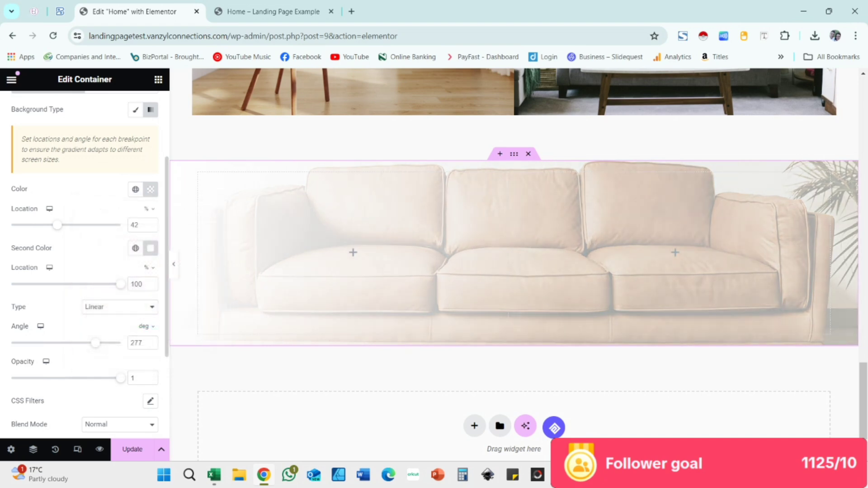
{"action": "left_click", "coordinate": [150, 248]}
{"action": "left_click_drag", "start_coordinate": [215, 396], "coordinate": [87, 396]}
{"action": "left_click", "coordinate": [41, 327]}
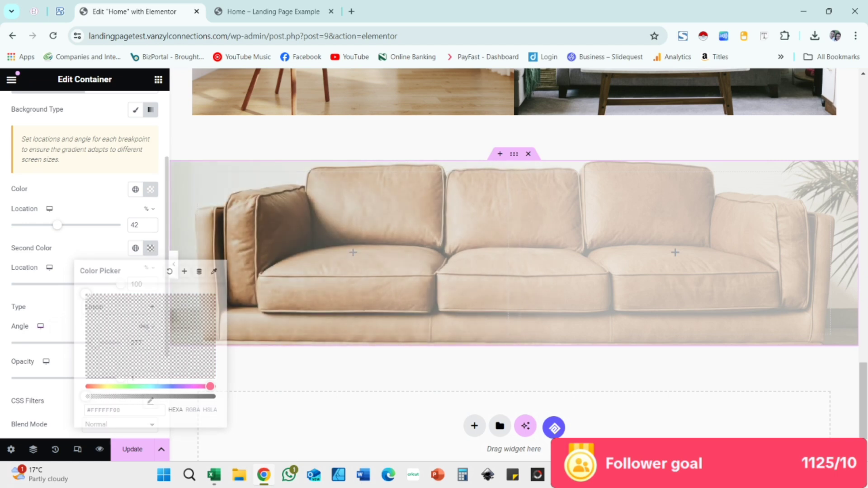
Set the overlay's gradient angle to 124 degrees and its first color to nearly opaque white, #FFFFFFF5
{"action": "left_click_drag", "start_coordinate": [93, 343], "coordinate": [49, 343]}
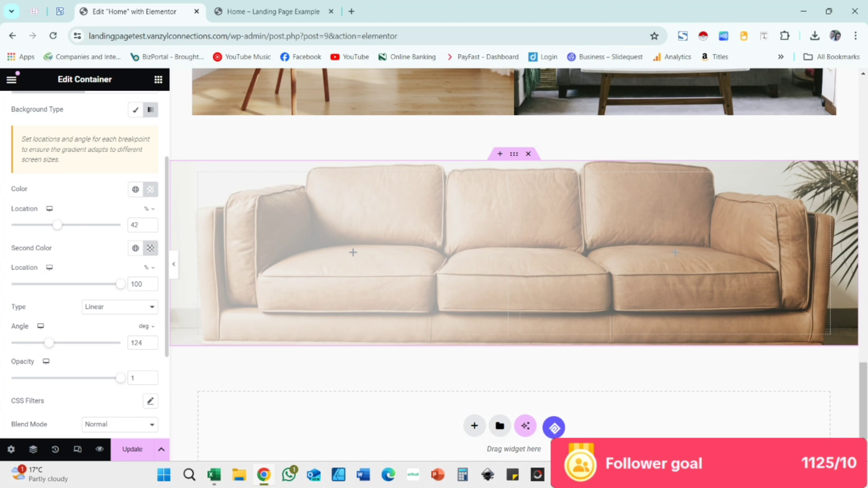
{"action": "left_click", "coordinate": [151, 190]}
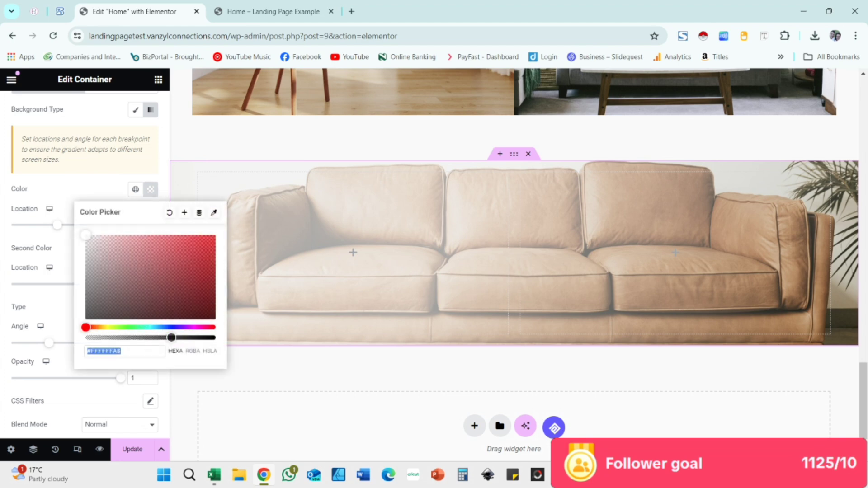
{"action": "type", "text": "#FFFFFFC"}
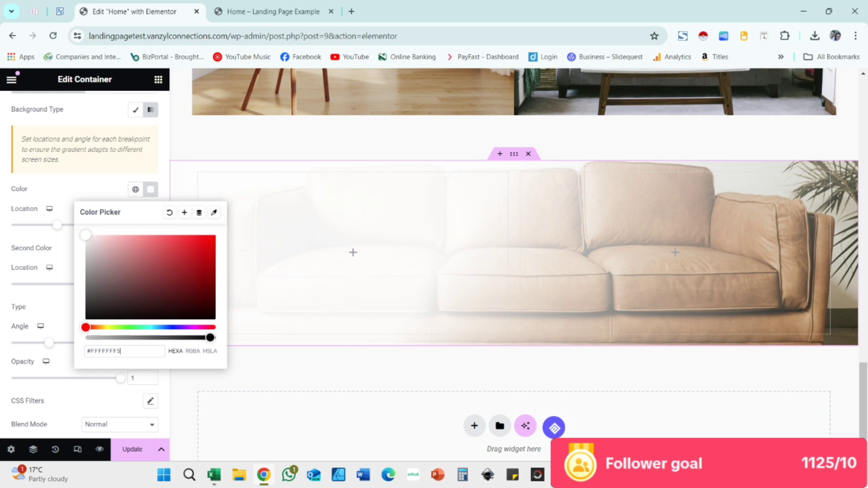
{"action": "left_click", "coordinate": [51, 307]}
Add a heading widget to the first column of the sofa section and center that column's content vertically
{"action": "scroll", "coordinate": [85, 265], "scroll_direction": "up", "scroll_amount": 3}
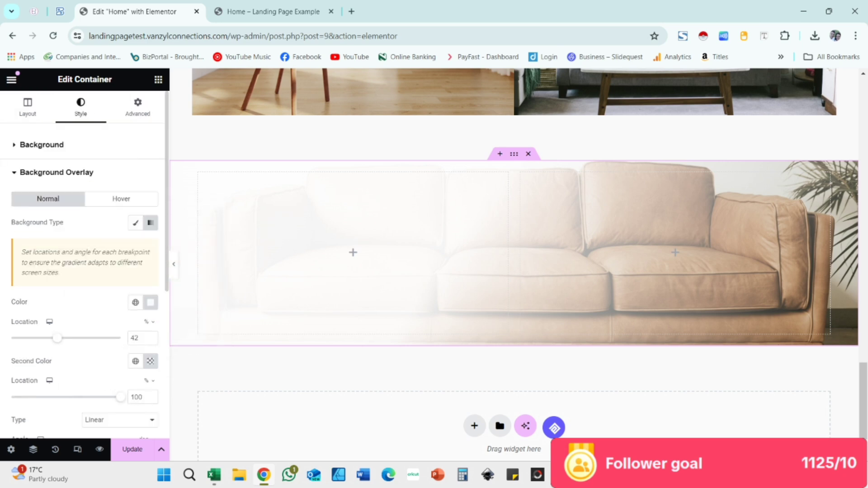
{"action": "left_click", "coordinate": [158, 80]}
{"action": "left_click_drag", "start_coordinate": [45, 339], "coordinate": [280, 262]}
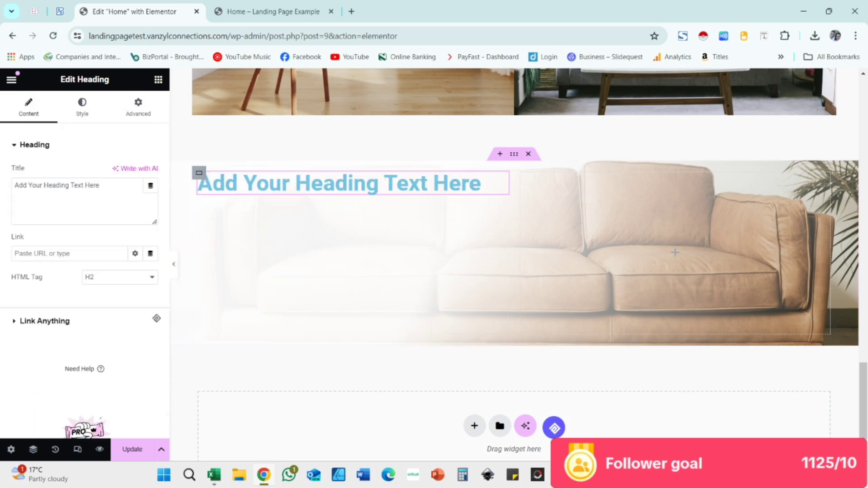
{"action": "left_click", "coordinate": [199, 173]}
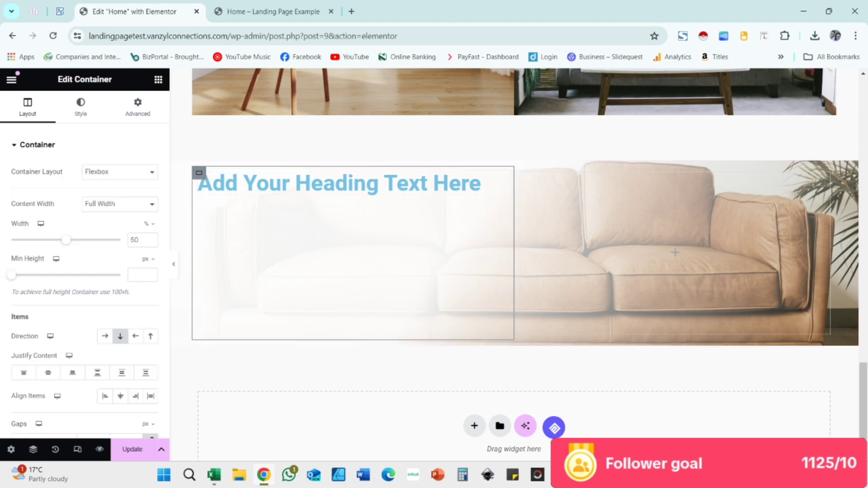
{"action": "left_click", "coordinate": [48, 372]}
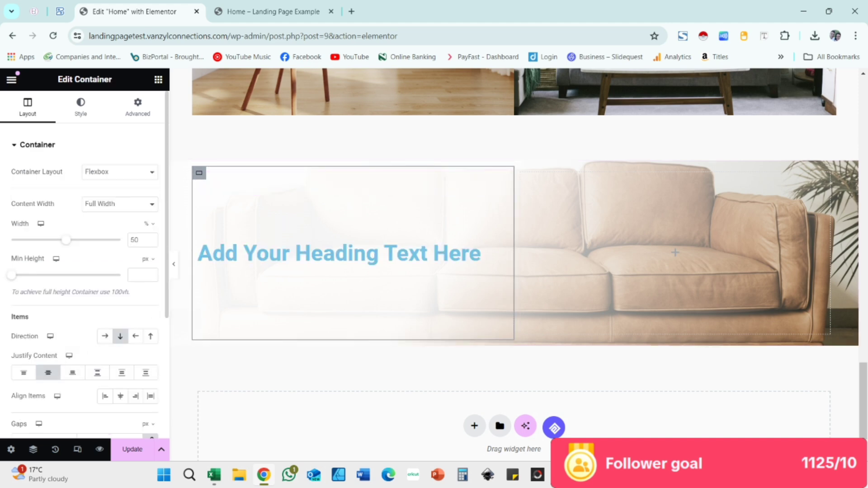
Add a second heading below the first one in the sofa section and set its font size to 22 px
{"action": "left_click", "coordinate": [158, 80]}
{"action": "left_click_drag", "start_coordinate": [45, 339], "coordinate": [285, 253]}
{"action": "left_click", "coordinate": [82, 108]}
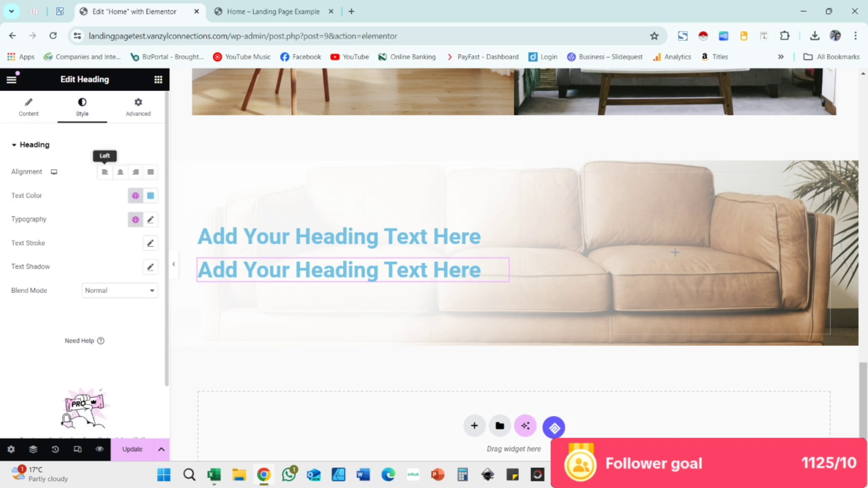
{"action": "left_click", "coordinate": [150, 219]}
{"action": "left_click_drag", "start_coordinate": [20, 308], "coordinate": [29, 308]}
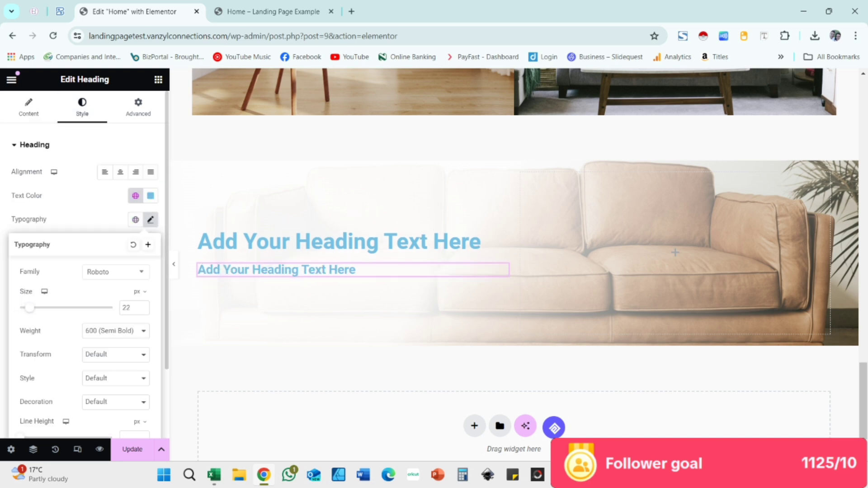
Change the text color of both sofa-section headings to the gray global Text color
{"action": "left_click", "coordinate": [158, 79]}
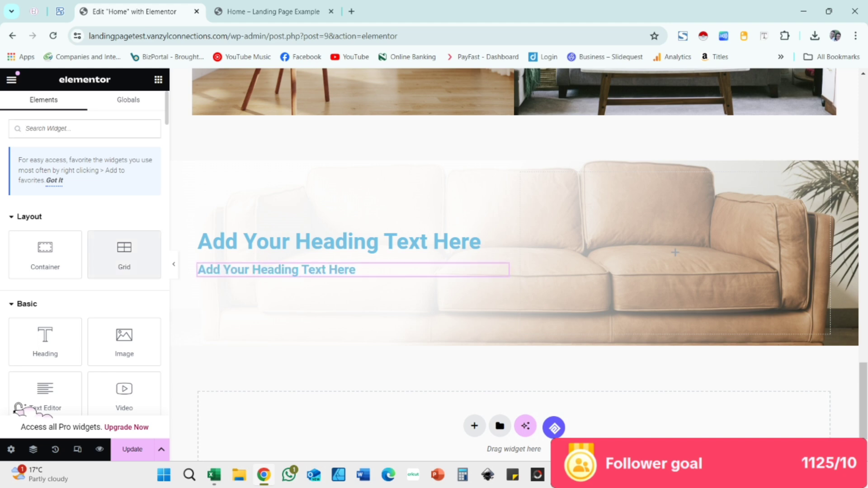
{"action": "left_click", "coordinate": [481, 242]}
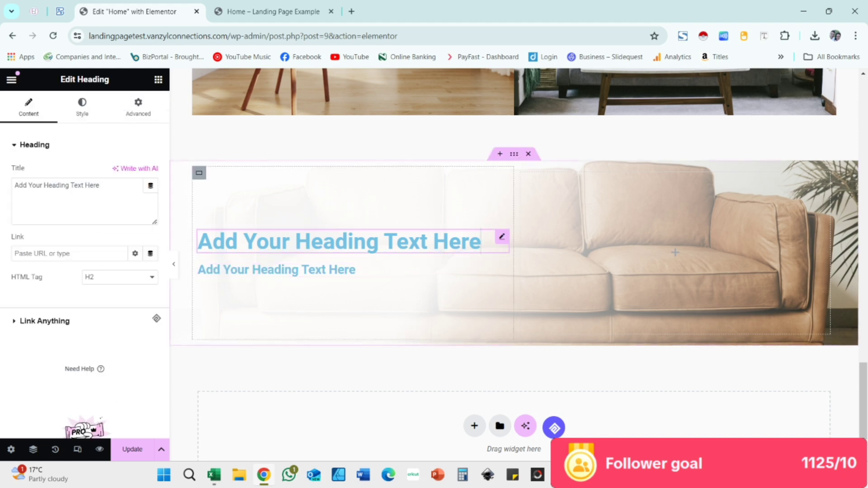
{"action": "left_click", "coordinate": [81, 106]}
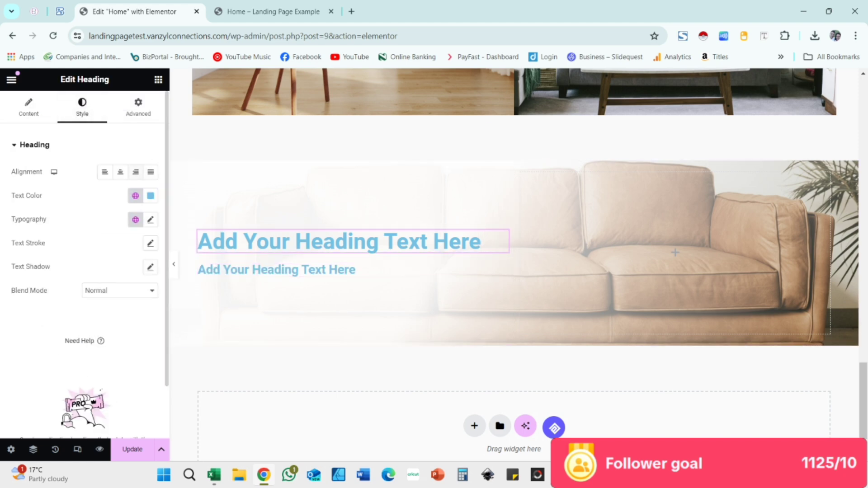
{"action": "left_click", "coordinate": [135, 196]}
{"action": "left_click", "coordinate": [39, 293]}
{"action": "left_click", "coordinate": [317, 270]}
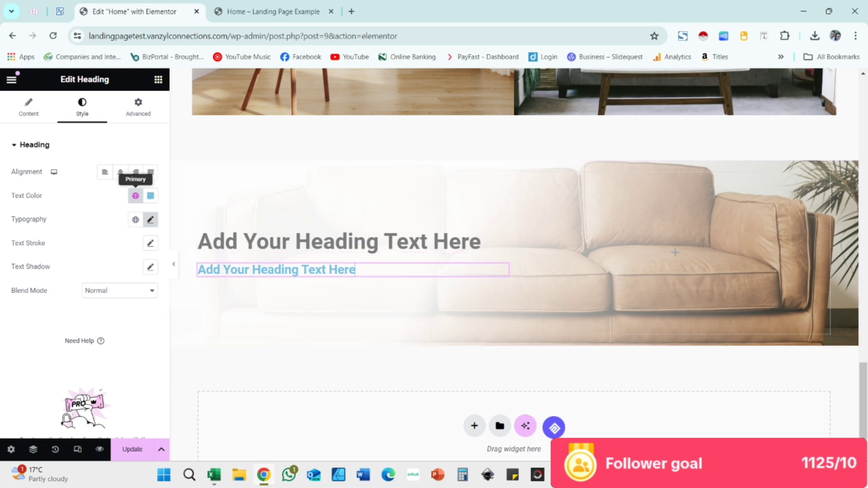
{"action": "left_click", "coordinate": [135, 196]}
{"action": "left_click", "coordinate": [40, 292]}
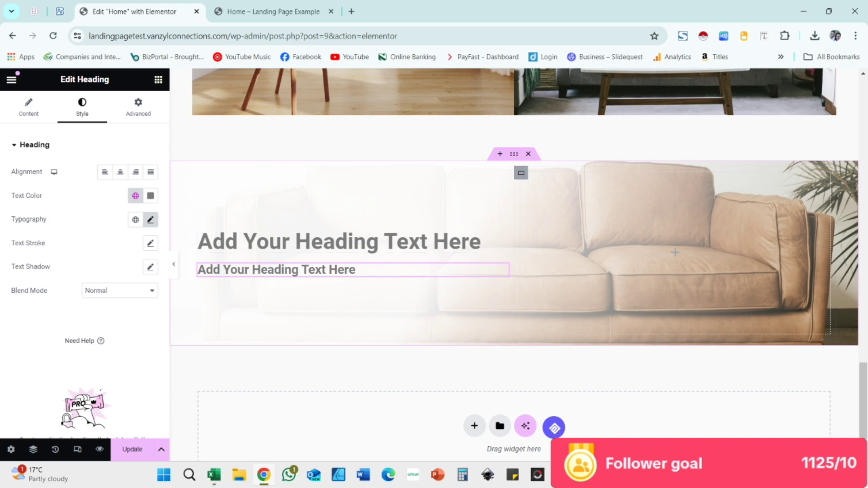
Add a button widget below the two headings in the sofa section
{"action": "left_click", "coordinate": [158, 80]}
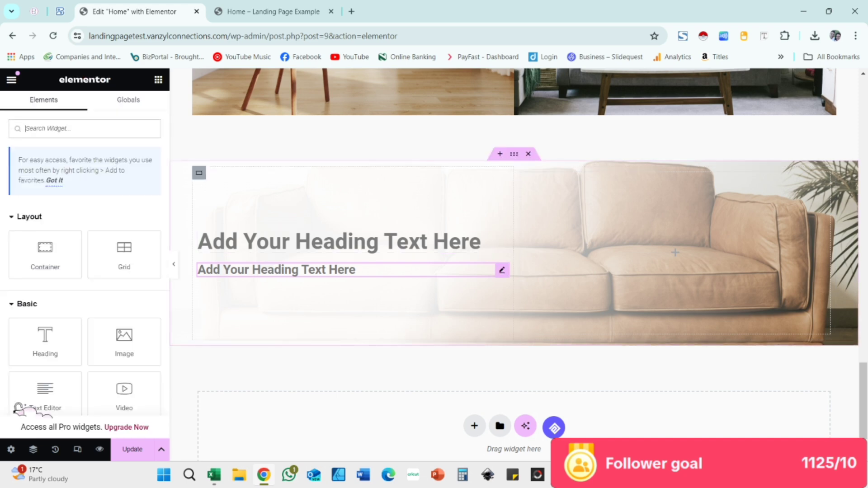
{"action": "scroll", "coordinate": [127, 276], "scroll_direction": "down", "scroll_amount": 1}
{"action": "scroll", "coordinate": [125, 285], "scroll_direction": "down", "scroll_amount": 1}
{"action": "left_click_drag", "start_coordinate": [45, 334], "coordinate": [260, 276]}
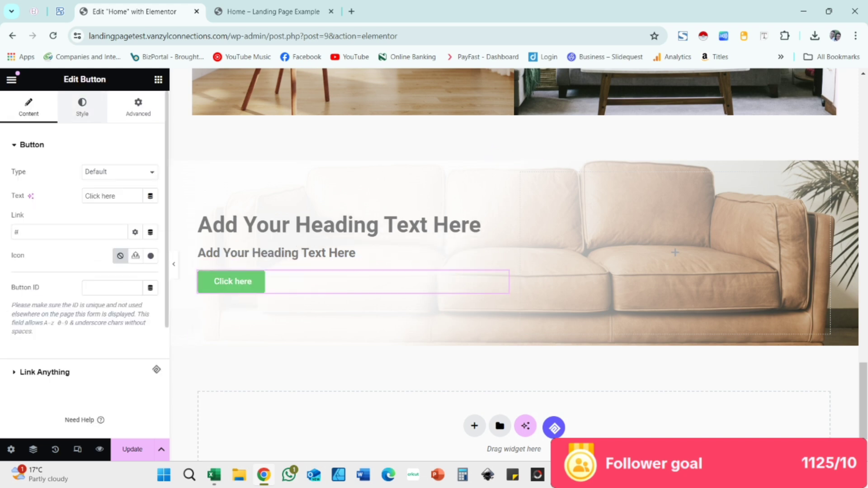
Give the new button the New Global Color background and the text "Contact us today"
{"action": "left_click", "coordinate": [81, 106]}
{"action": "left_click", "coordinate": [135, 314]}
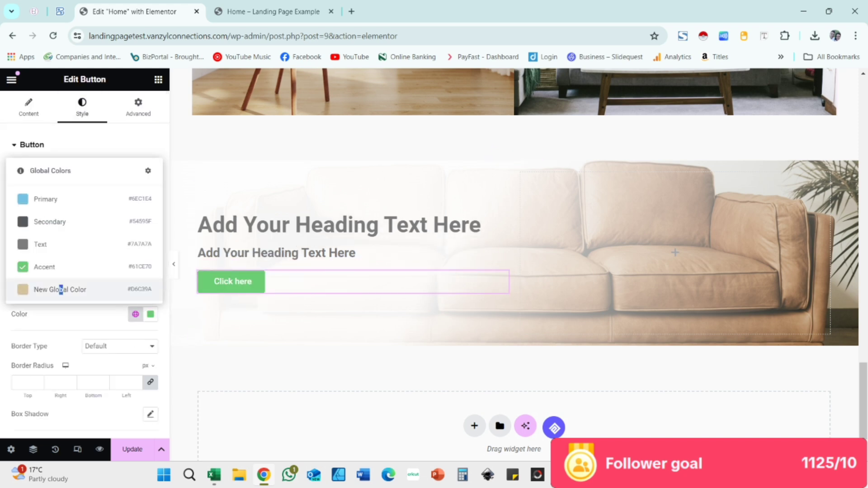
{"action": "left_click", "coordinate": [60, 288]}
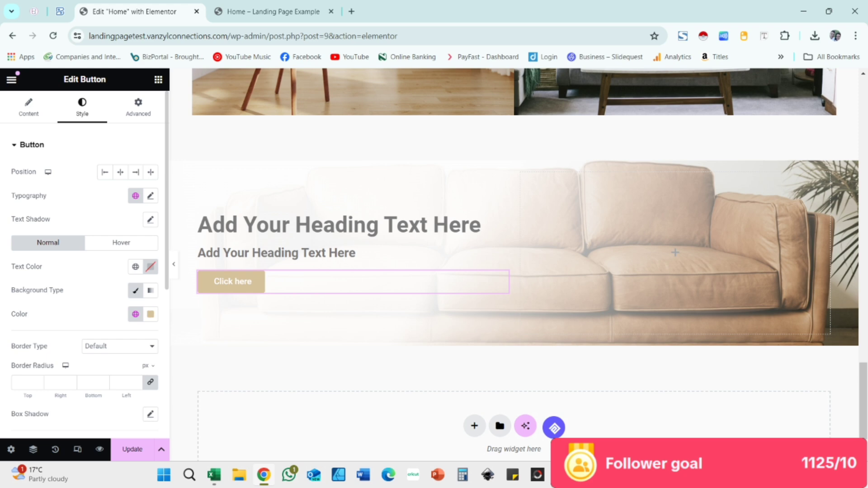
{"action": "left_click", "coordinate": [29, 107]}
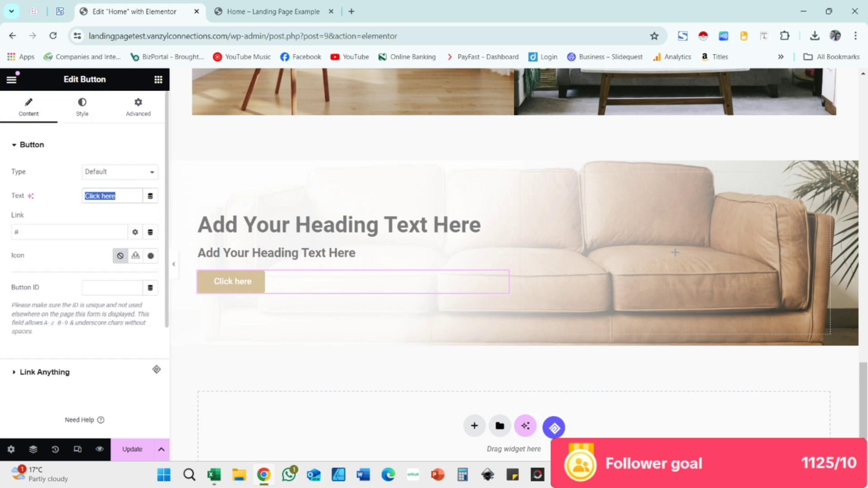
{"action": "type", "text": "Contact us today"}
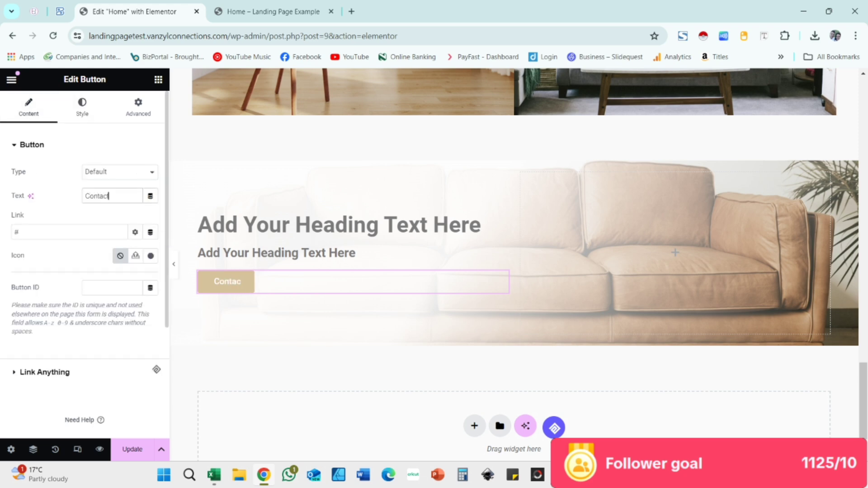
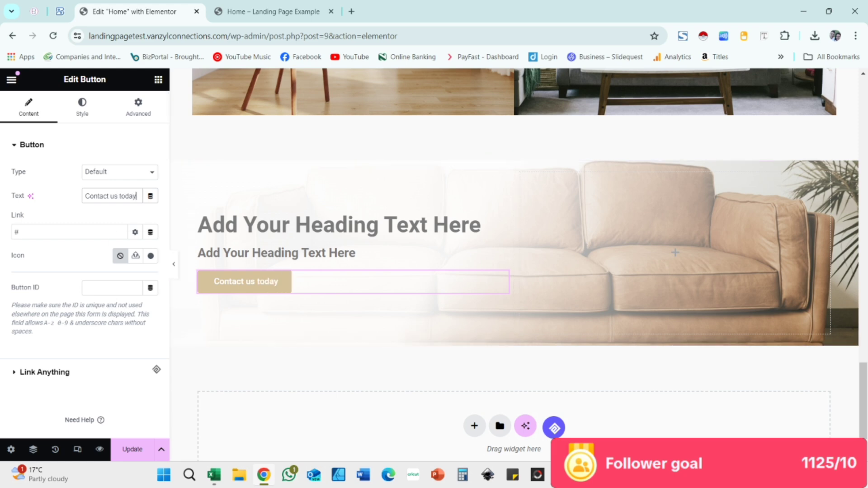
Apply the Fade In Up entrance animation to the "Our Gallery" heading
{"action": "scroll", "coordinate": [675, 252], "scroll_direction": "down", "scroll_amount": 10}
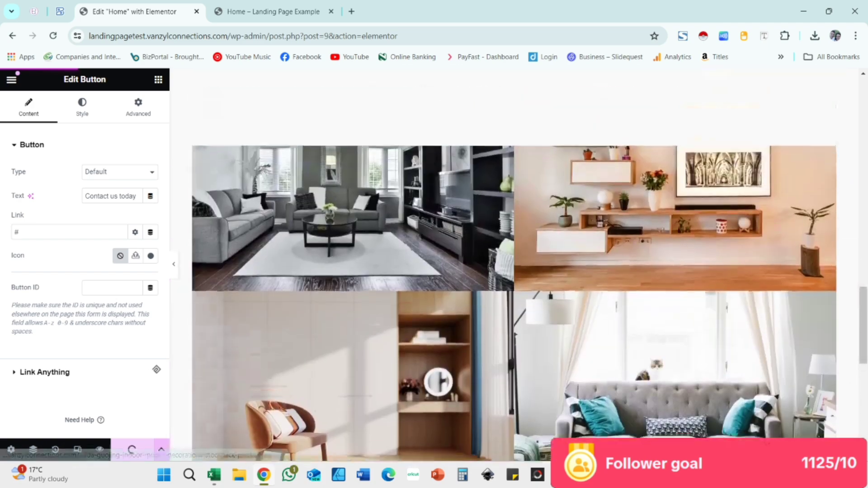
{"action": "scroll", "coordinate": [514, 264], "scroll_direction": "up", "scroll_amount": 6}
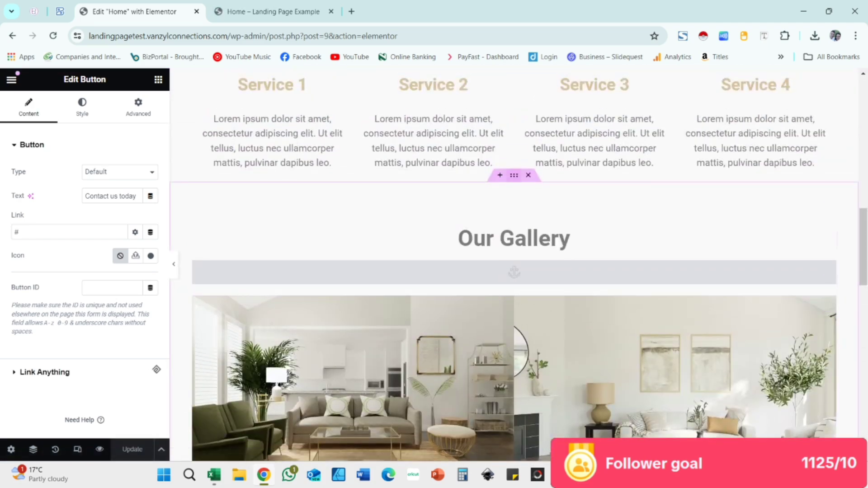
{"action": "left_click", "coordinate": [515, 239]}
{"action": "left_click", "coordinate": [138, 108]}
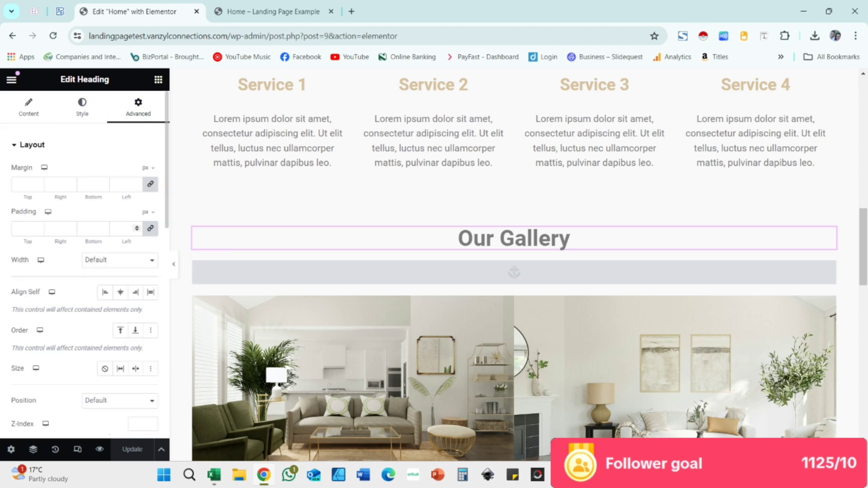
{"action": "scroll", "coordinate": [84, 264], "scroll_direction": "down", "scroll_amount": 7}
{"action": "left_click", "coordinate": [45, 234]}
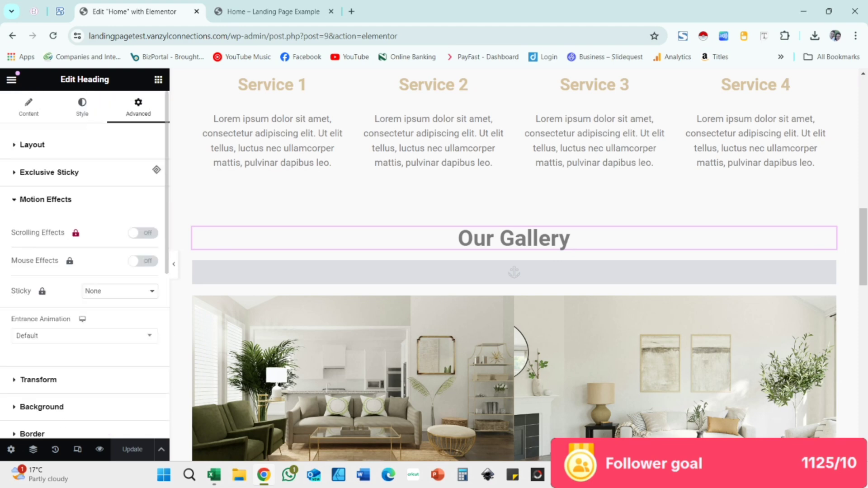
{"action": "left_click", "coordinate": [85, 336]}
{"action": "left_click", "coordinate": [28, 303]}
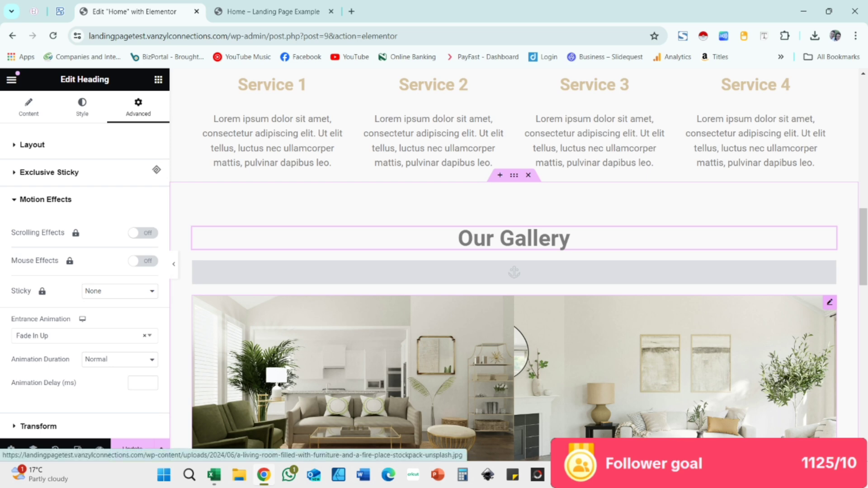
Apply the Fade In Up entrance animation to the image gallery below the "Our Gallery" heading
{"action": "left_click", "coordinate": [830, 303]}
{"action": "left_click", "coordinate": [138, 107]}
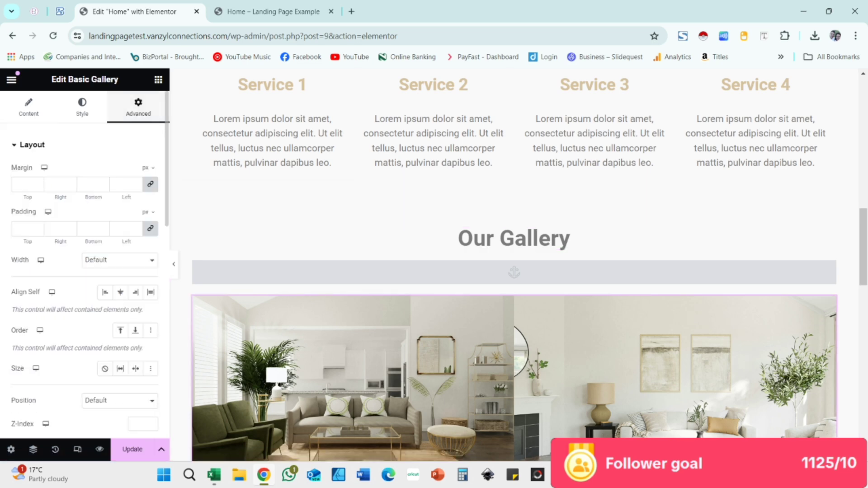
{"action": "scroll", "coordinate": [85, 281], "scroll_direction": "down", "scroll_amount": 4}
{"action": "left_click", "coordinate": [45, 345]}
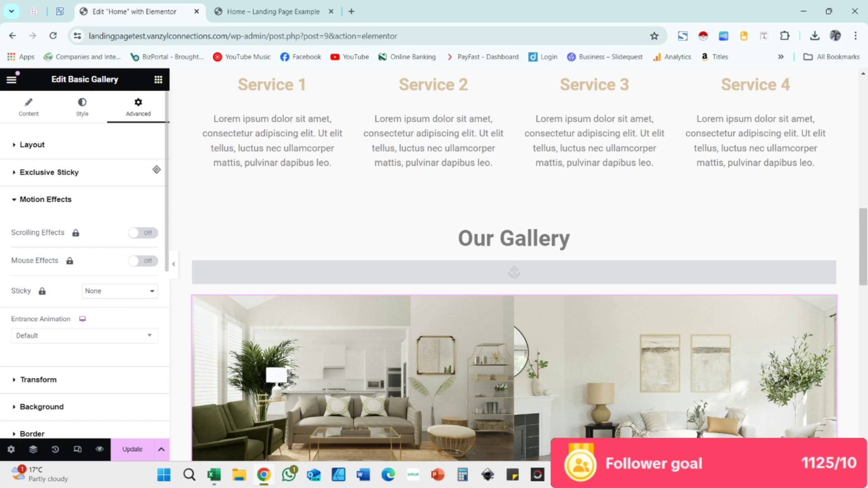
{"action": "left_click", "coordinate": [85, 336]}
{"action": "left_click", "coordinate": [40, 303]}
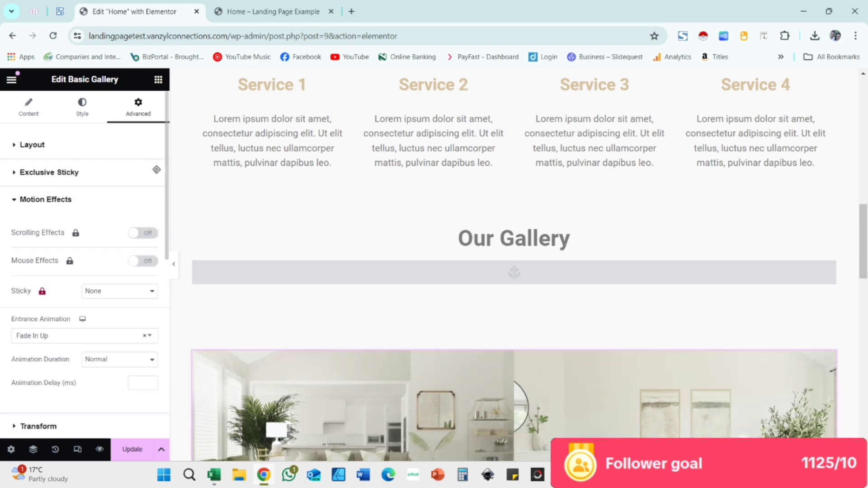
Apply the Slide In Down entrance animation to the sofa section's container and check the Home page preview
{"action": "scroll", "coordinate": [515, 267], "scroll_direction": "down", "scroll_amount": 8}
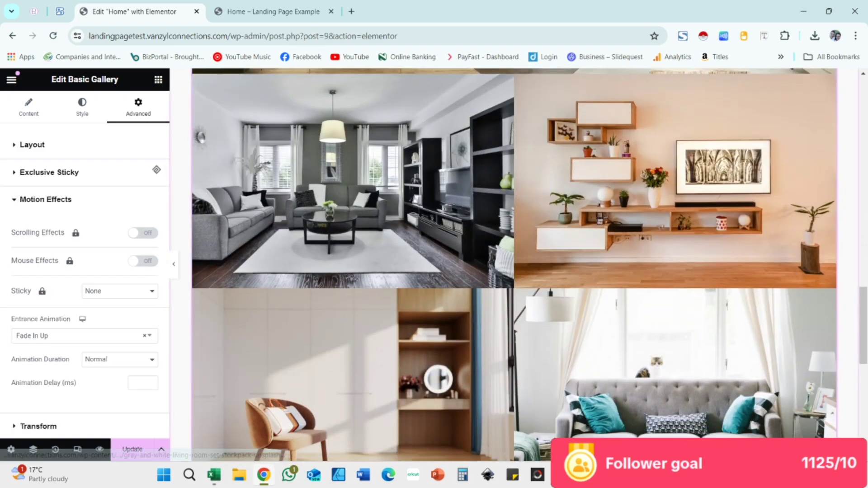
{"action": "scroll", "coordinate": [514, 267], "scroll_direction": "down", "scroll_amount": 5}
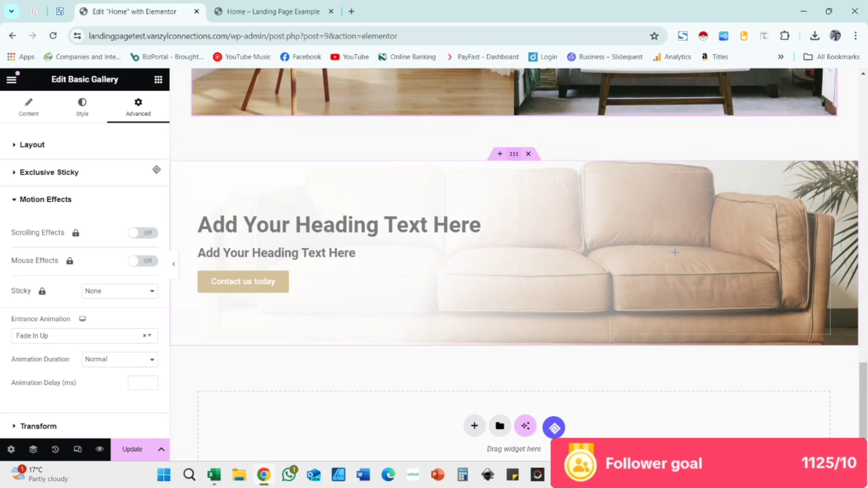
{"action": "left_click", "coordinate": [675, 253]}
{"action": "left_click", "coordinate": [138, 107]}
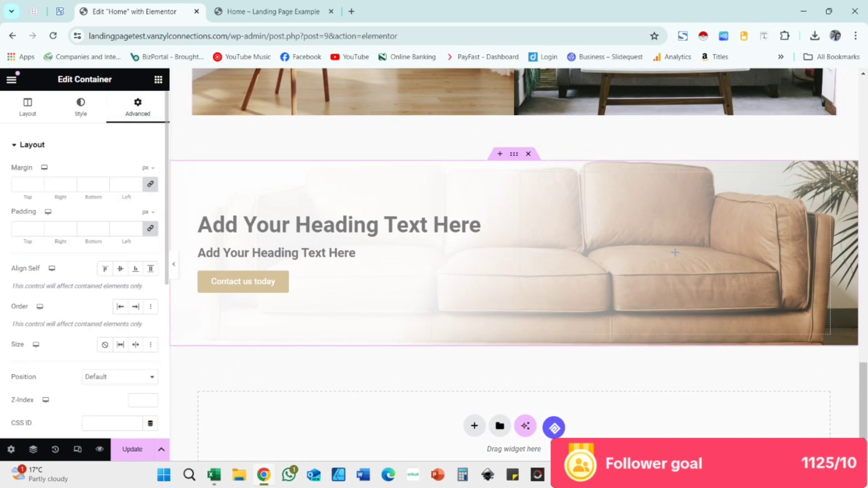
{"action": "scroll", "coordinate": [84, 265], "scroll_direction": "down", "scroll_amount": 6}
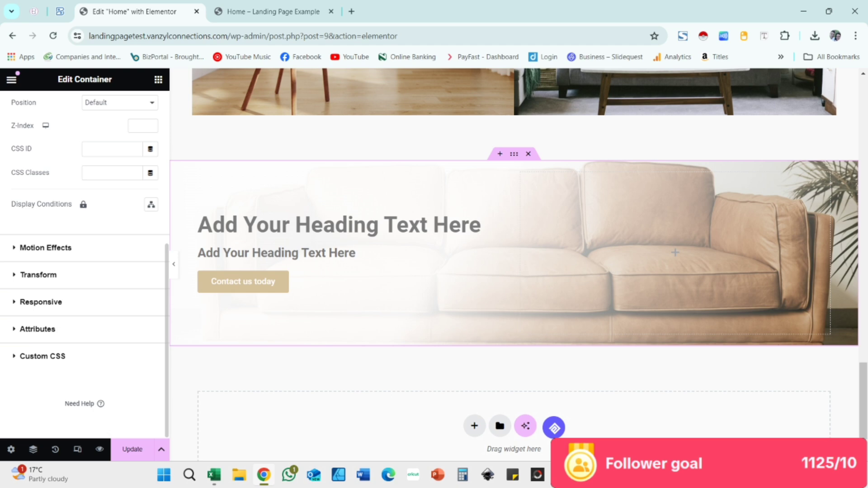
{"action": "left_click", "coordinate": [45, 248]}
{"action": "left_click", "coordinate": [82, 309]}
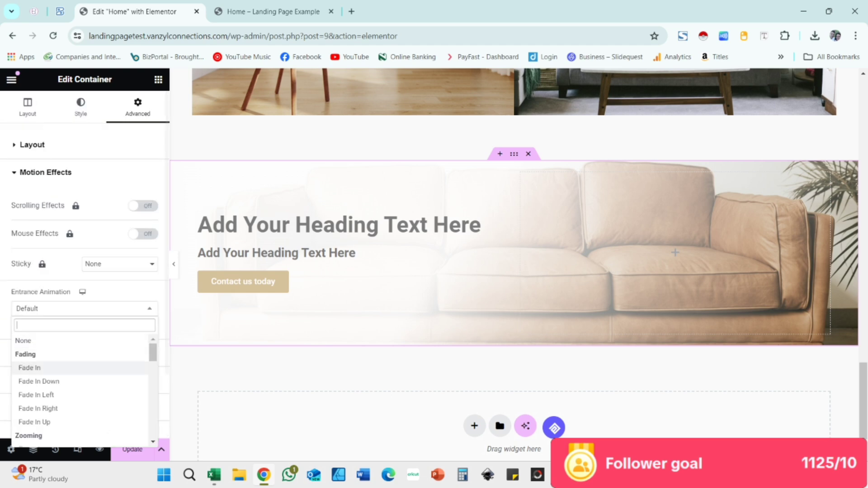
{"action": "scroll", "coordinate": [41, 388], "scroll_direction": "down", "scroll_amount": 3}
{"action": "scroll", "coordinate": [41, 387], "scroll_direction": "down", "scroll_amount": 2}
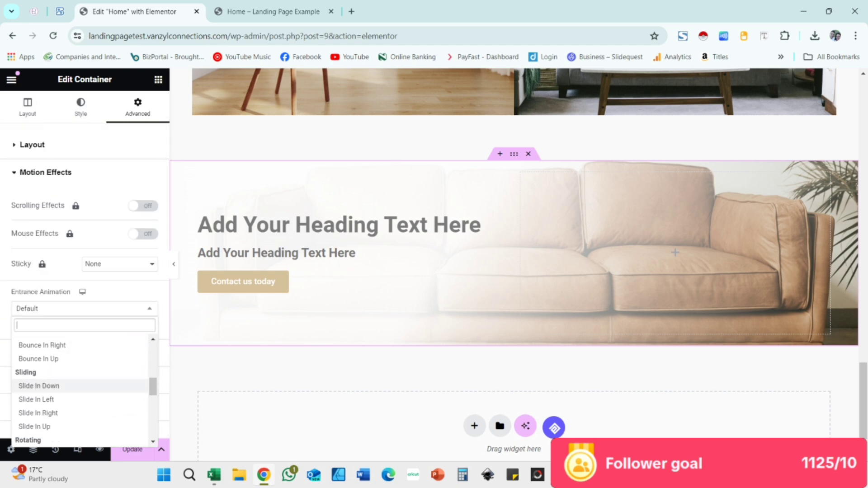
{"action": "left_click", "coordinate": [39, 386]}
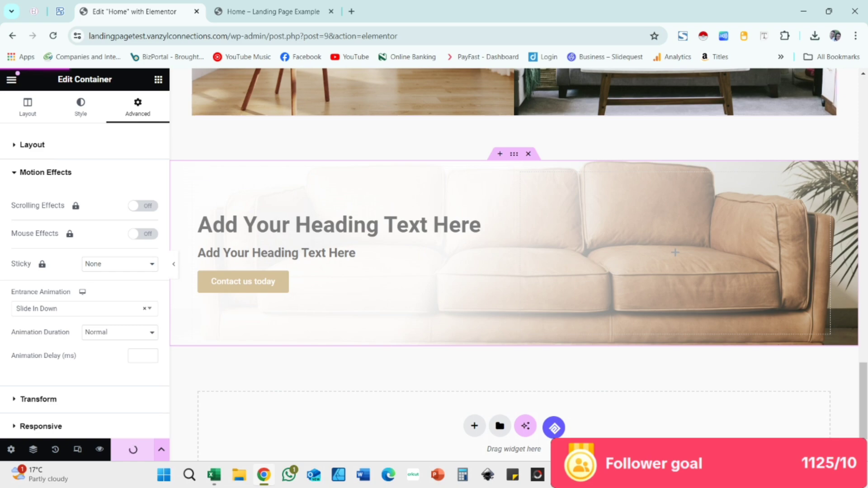
{"action": "left_click", "coordinate": [273, 12]}
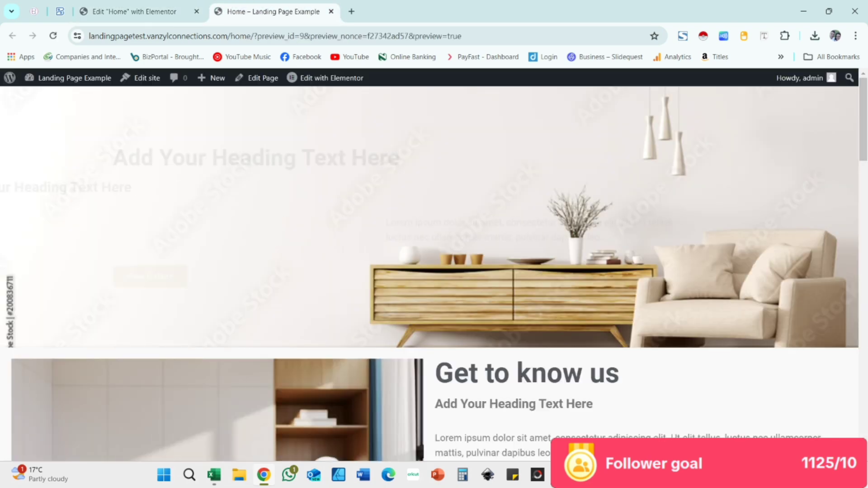
{"action": "left_click", "coordinate": [134, 12]}
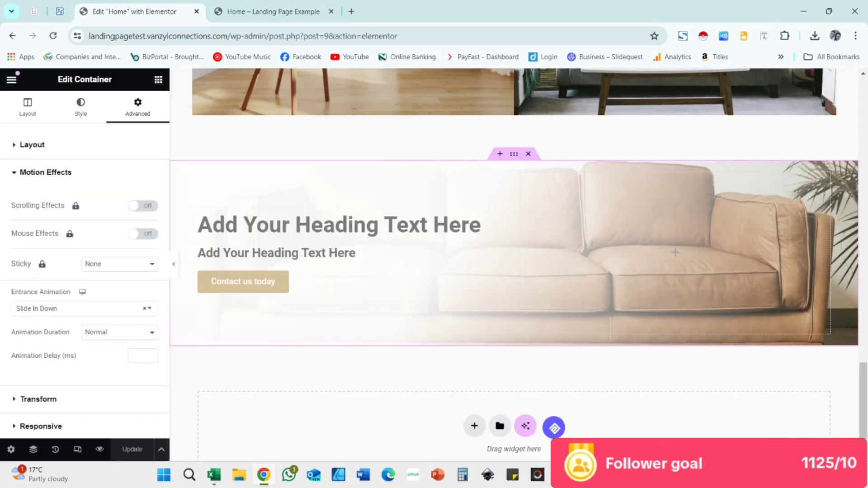
Replace the hero container's background image with green-potted-plant-on-table-stockpack-unsplash-scaled.jpg from the media library
{"action": "scroll", "coordinate": [675, 253], "scroll_direction": "up", "scroll_amount": 15}
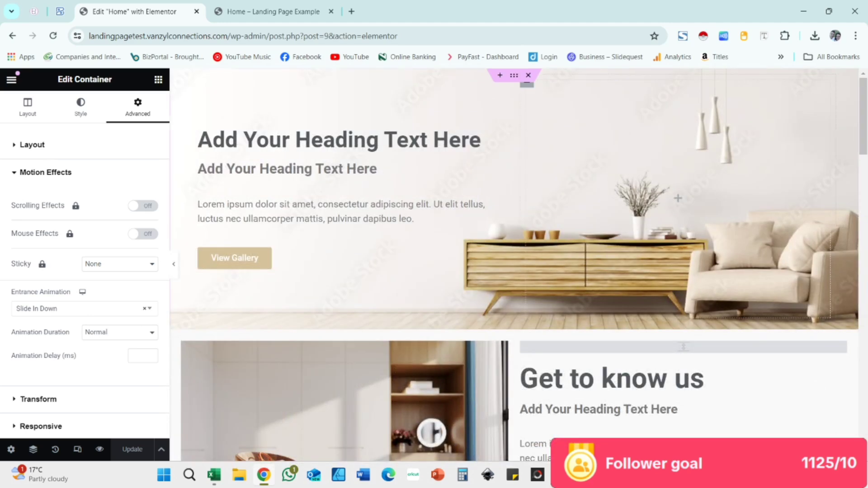
{"action": "left_click", "coordinate": [80, 106]}
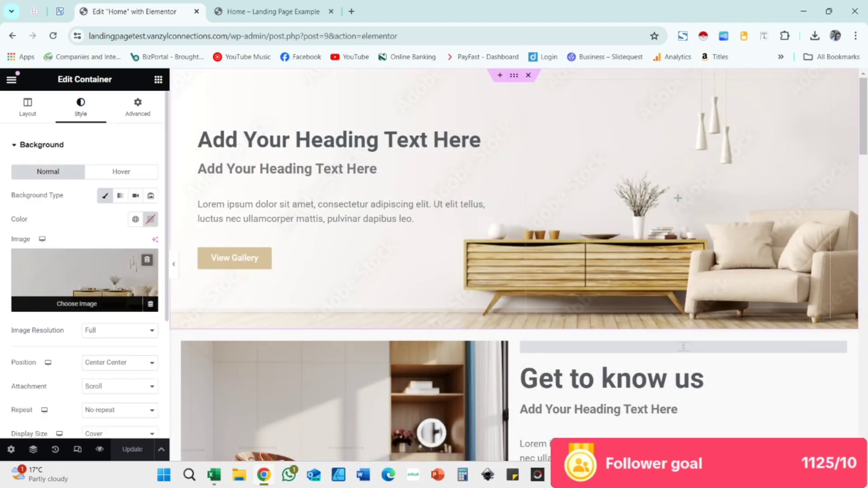
{"action": "left_click", "coordinate": [13, 302]}
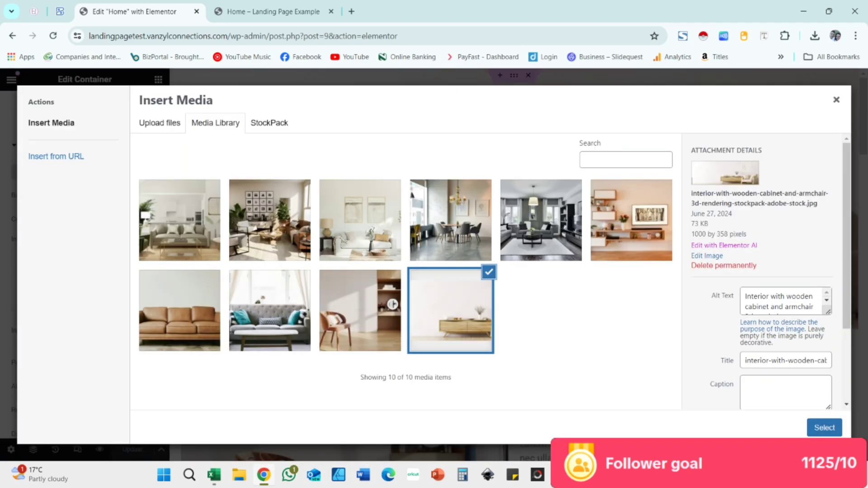
{"action": "left_click", "coordinate": [270, 220]}
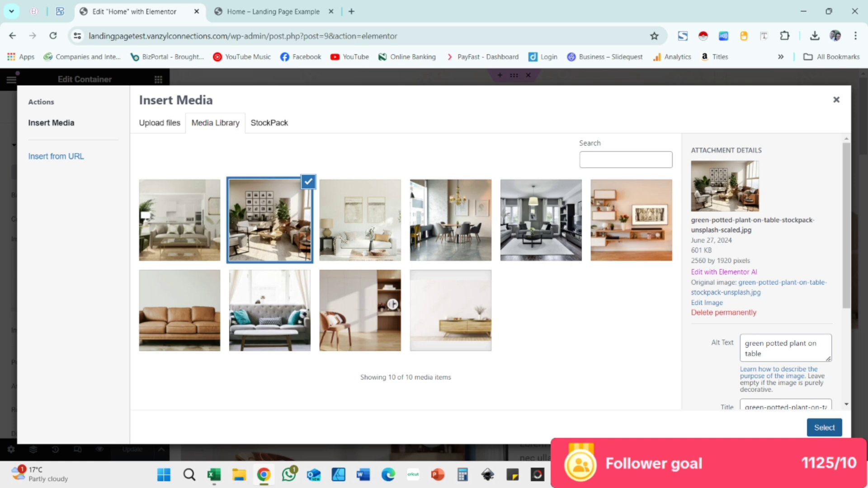
{"action": "left_click", "coordinate": [824, 427]}
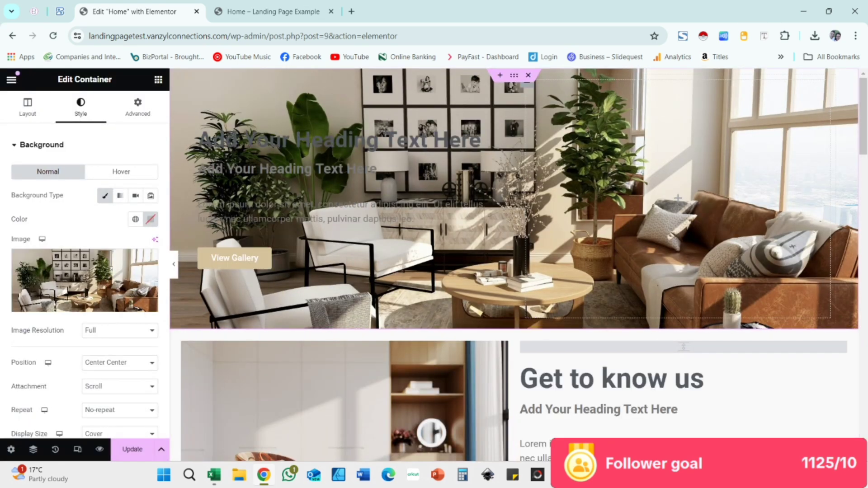
Add a gradient background overlay to the hero container and set its first color to white, #FFFFFF
{"action": "scroll", "coordinate": [85, 280], "scroll_direction": "down", "scroll_amount": 4}
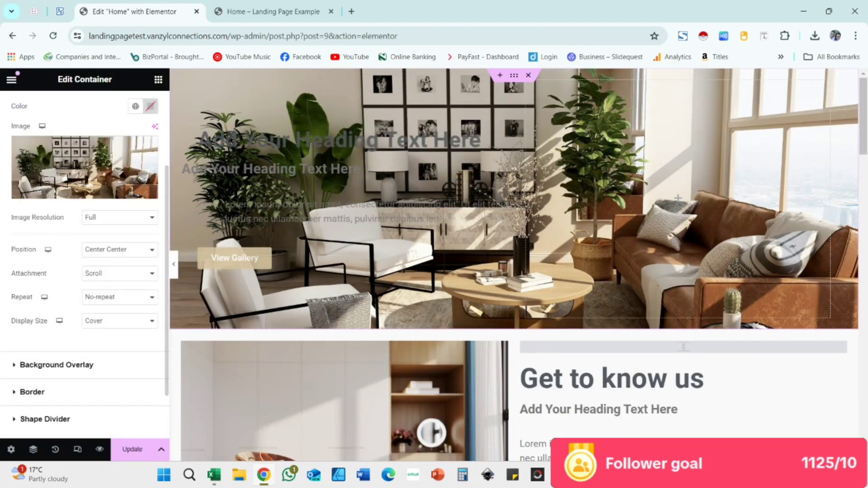
{"action": "left_click", "coordinate": [56, 309]}
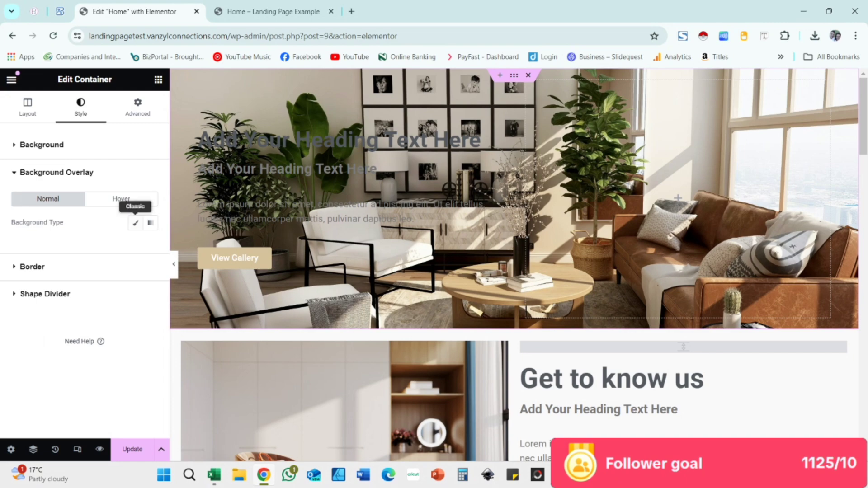
{"action": "left_click", "coordinate": [151, 223]}
{"action": "left_click", "coordinate": [151, 303]}
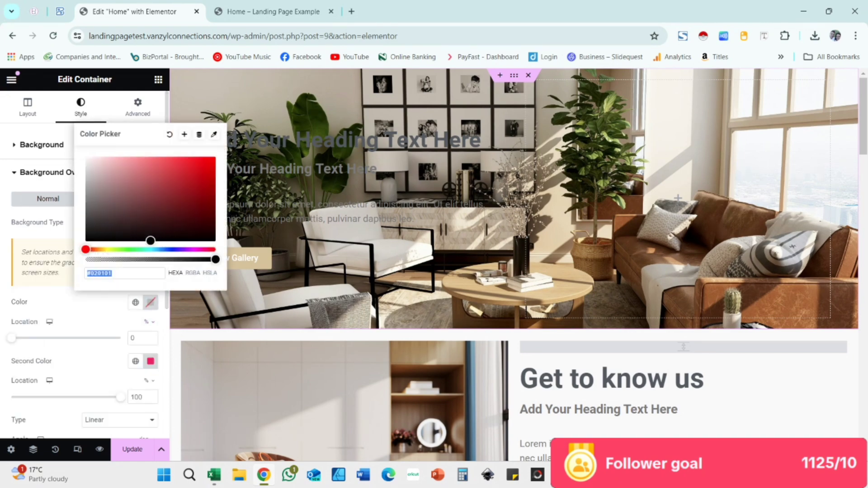
{"action": "left_click_drag", "start_coordinate": [150, 241], "coordinate": [86, 157]}
Make the second color of the hero overlay gradient fully transparent
{"action": "left_click", "coordinate": [151, 361]}
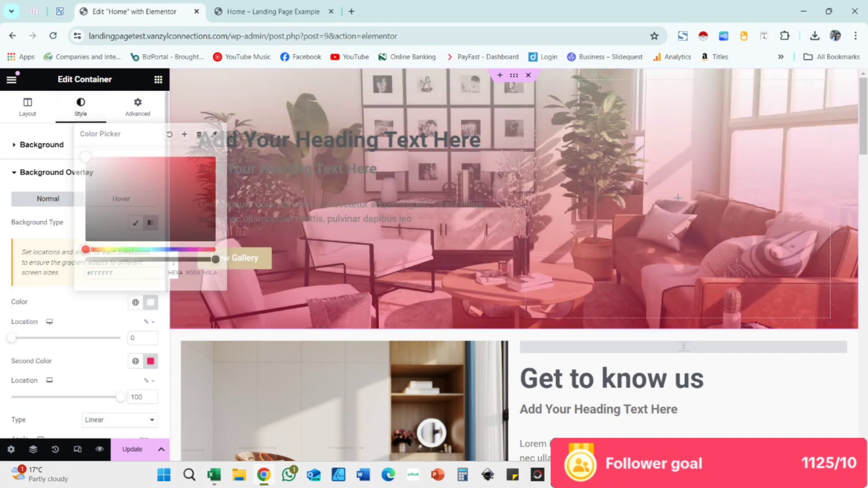
{"action": "left_click", "coordinate": [150, 362]}
{"action": "left_click_drag", "start_coordinate": [216, 319], "coordinate": [86, 319]}
{"action": "left_click", "coordinate": [90, 362]}
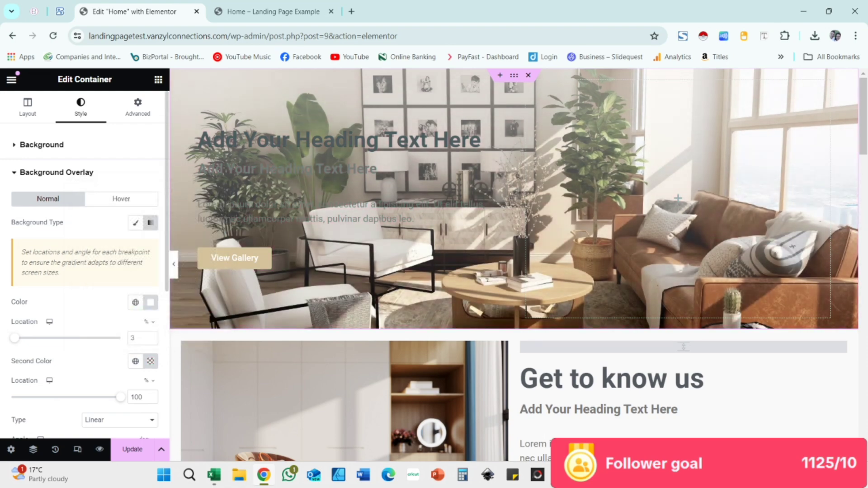
Set the overlay gradient's first color location to 53%, its angle to 152 degrees and the overlay opacity to 0.96, saving the page
{"action": "left_click_drag", "start_coordinate": [14, 338], "coordinate": [57, 343]}
{"action": "scroll", "coordinate": [85, 262], "scroll_direction": "down", "scroll_amount": 3}
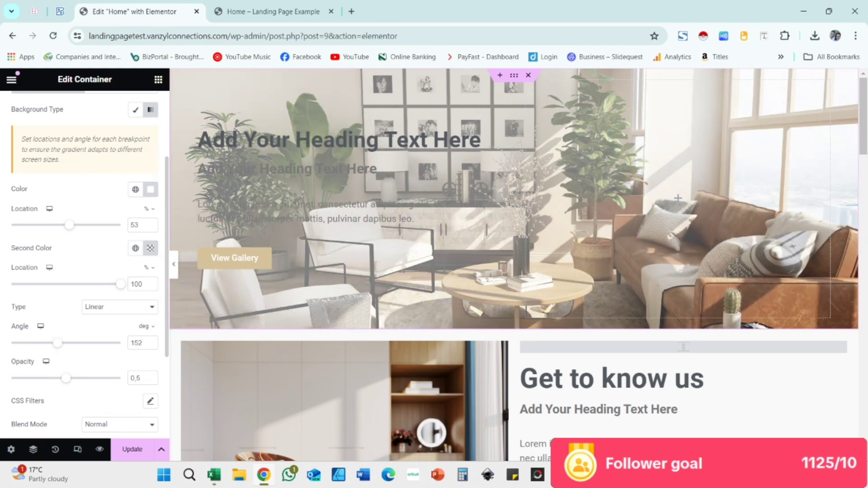
{"action": "left_click_drag", "start_coordinate": [66, 378], "coordinate": [118, 378]}
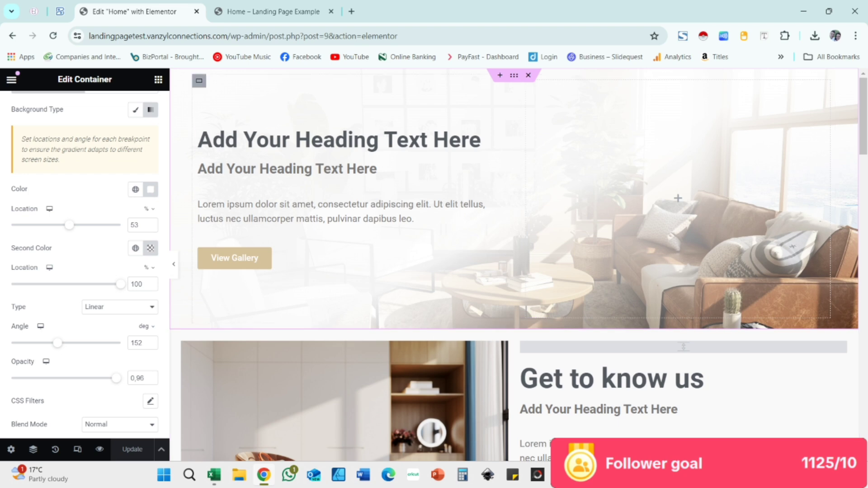
Reload the Home page preview and examine the hero overlay and the "Get to know us" section
{"action": "left_click", "coordinate": [273, 12]}
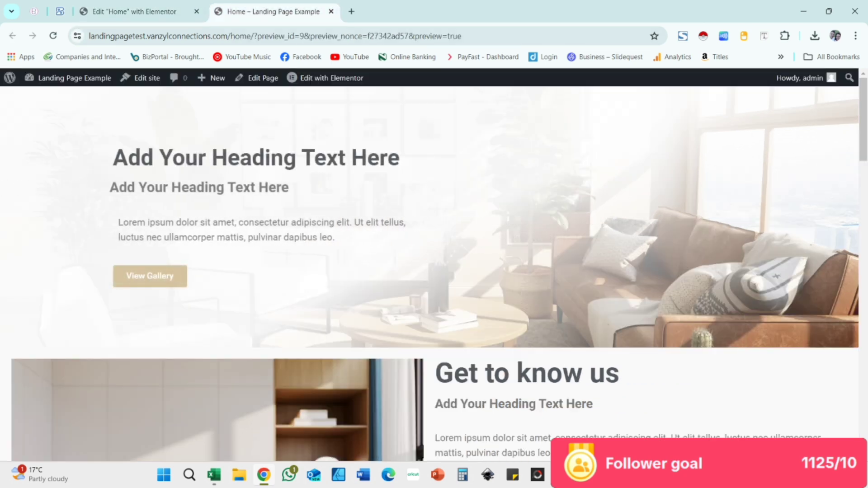
{"action": "left_click", "coordinate": [53, 36]}
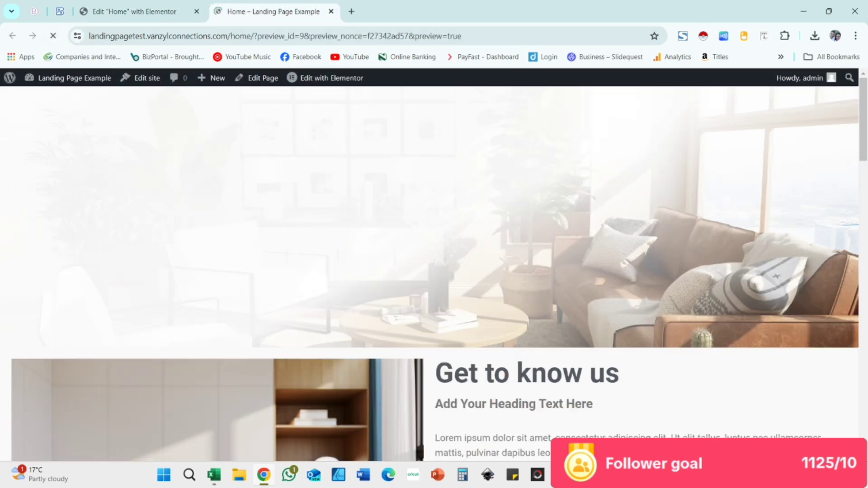
{"action": "scroll", "coordinate": [434, 271], "scroll_direction": "down", "scroll_amount": 5}
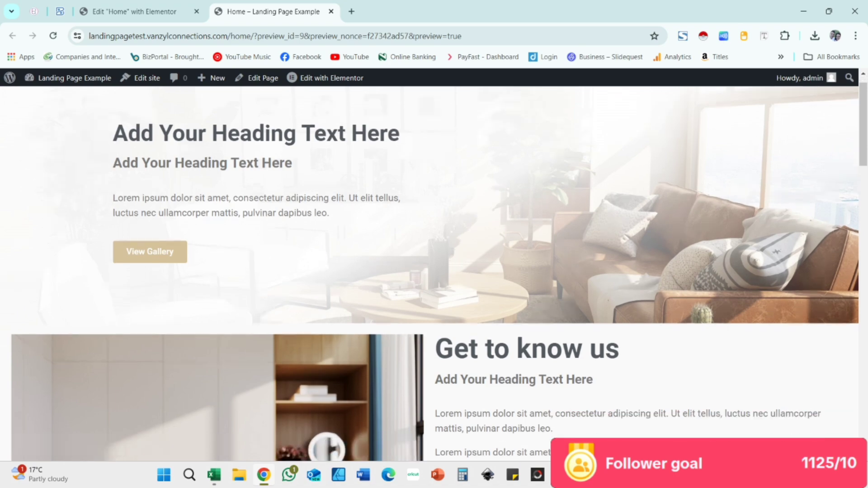
{"action": "scroll", "coordinate": [434, 271], "scroll_direction": "down", "scroll_amount": 1}
{"action": "scroll", "coordinate": [434, 271], "scroll_direction": "up", "scroll_amount": 1}
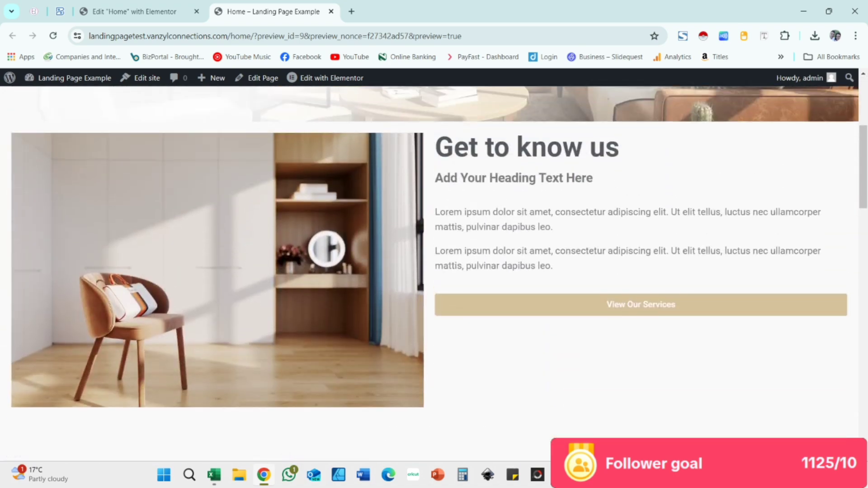
Return to the Elementor editor and set the minimum height of the "Get to know us" section container to 238 px
{"action": "left_click", "coordinate": [134, 12]}
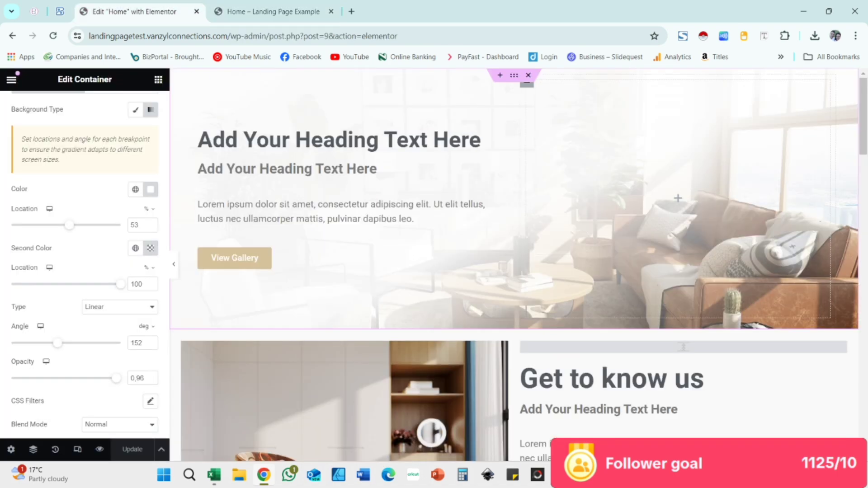
{"action": "scroll", "coordinate": [514, 265], "scroll_direction": "down", "scroll_amount": 2}
{"action": "left_click", "coordinate": [515, 210]}
{"action": "scroll", "coordinate": [515, 209], "scroll_direction": "down", "scroll_amount": 2}
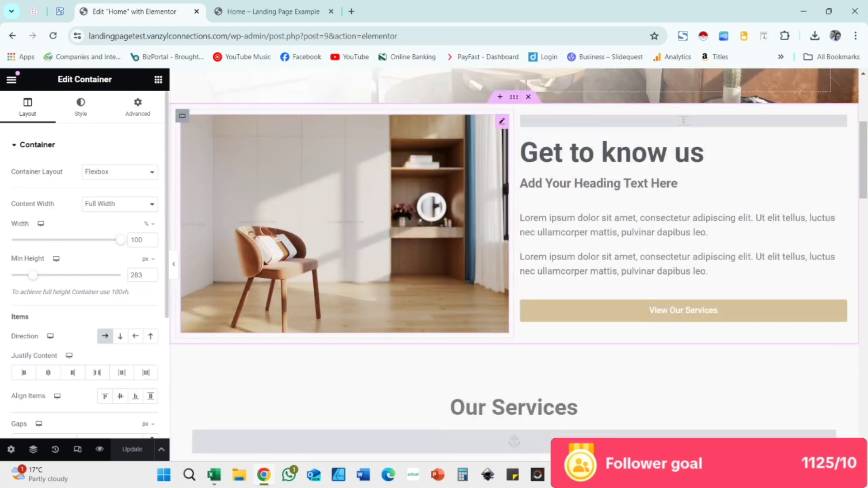
{"action": "left_click_drag", "start_coordinate": [31, 275], "coordinate": [17, 275]}
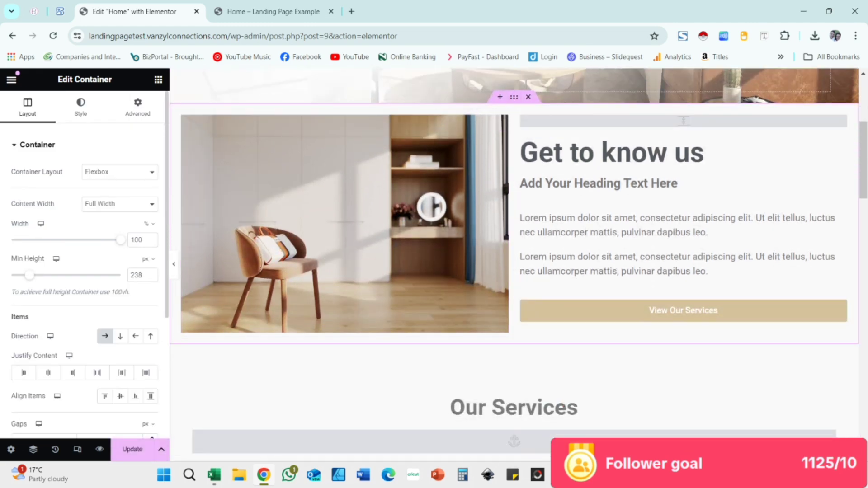
{"action": "left_click", "coordinate": [713, 271]}
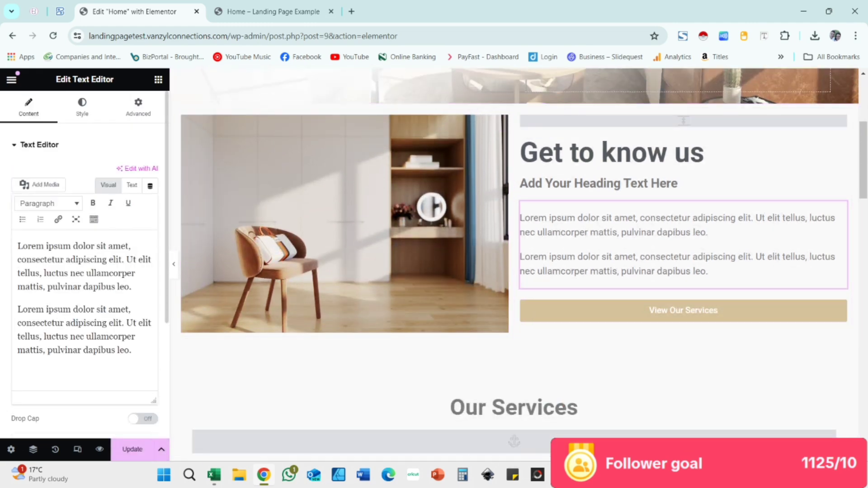
{"action": "left_click_drag", "start_coordinate": [131, 350], "coordinate": [17, 246]}
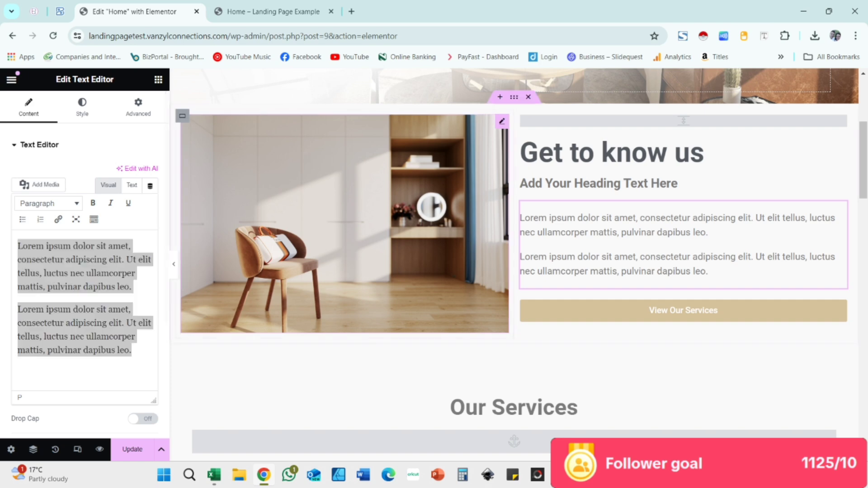
Delete the chair image widget from the column beside the "Get to know us" text
{"action": "left_click", "coordinate": [314, 195]}
{"action": "right_click", "coordinate": [314, 196]}
{"action": "left_click", "coordinate": [335, 448]}
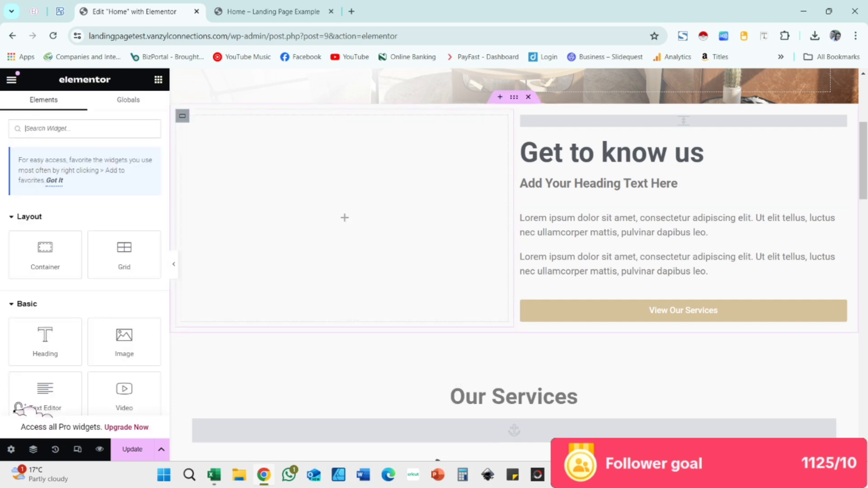
Give the emptied column container a classic background using the interior photo with the wooden chair and shelves from the media library
{"action": "left_click", "coordinate": [183, 117]}
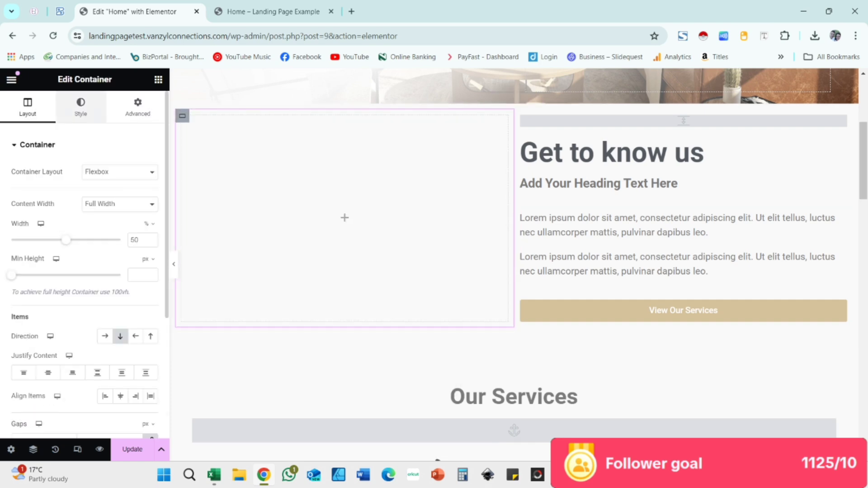
{"action": "left_click", "coordinate": [81, 107]}
{"action": "left_click", "coordinate": [105, 196]}
{"action": "left_click", "coordinate": [85, 304]}
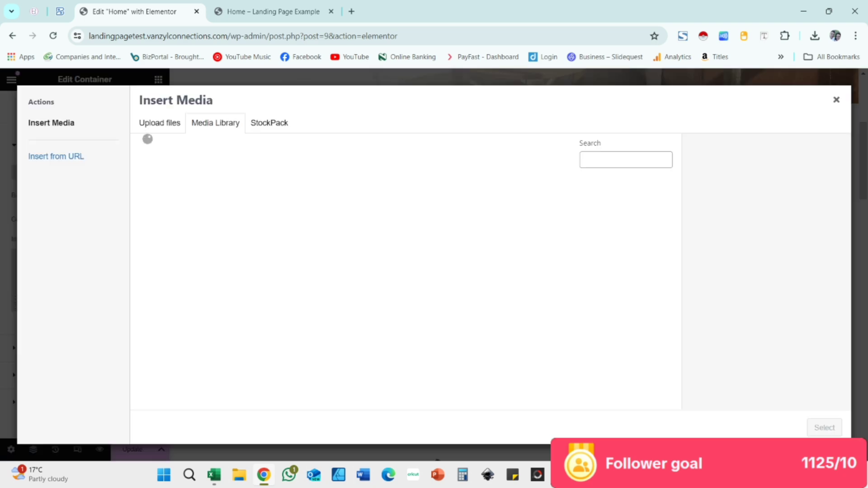
{"action": "left_click", "coordinate": [361, 311]}
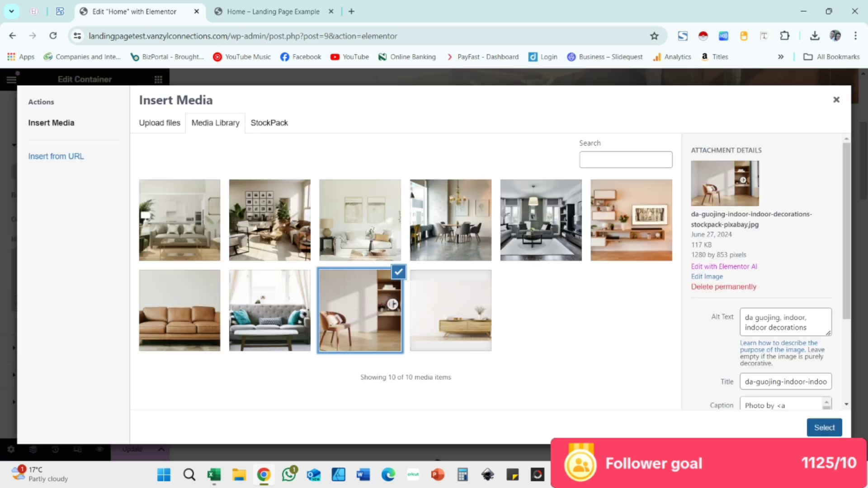
{"action": "left_click", "coordinate": [825, 428]}
Configure the column's background image with position Center Center, attachment Scroll, repeat No-repeat and display size Cover
{"action": "left_click", "coordinate": [119, 362]}
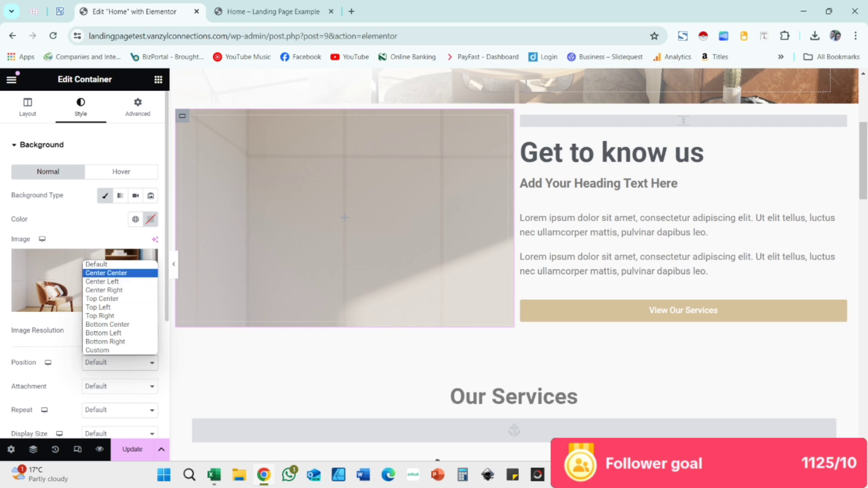
{"action": "left_click", "coordinate": [119, 275]}
{"action": "left_click", "coordinate": [119, 386]}
{"action": "left_click", "coordinate": [94, 407]}
{"action": "scroll", "coordinate": [84, 271], "scroll_direction": "down", "scroll_amount": 3}
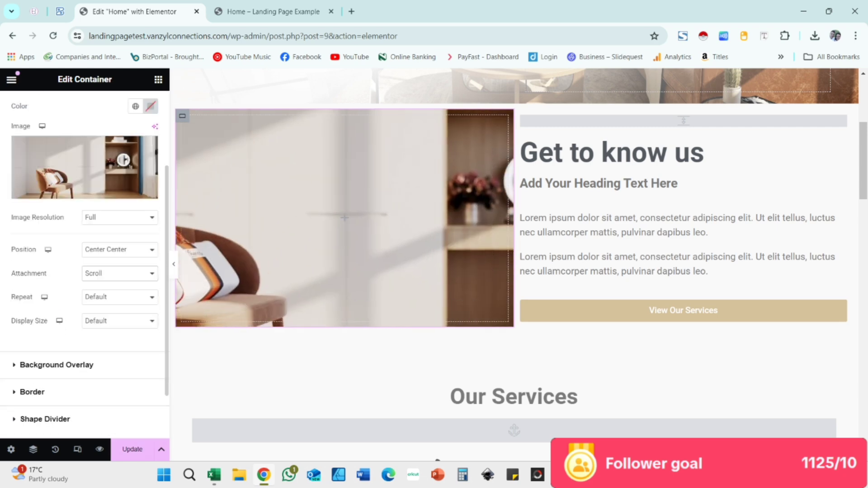
{"action": "left_click", "coordinate": [119, 297]}
{"action": "left_click", "coordinate": [95, 316]}
{"action": "left_click", "coordinate": [119, 321]}
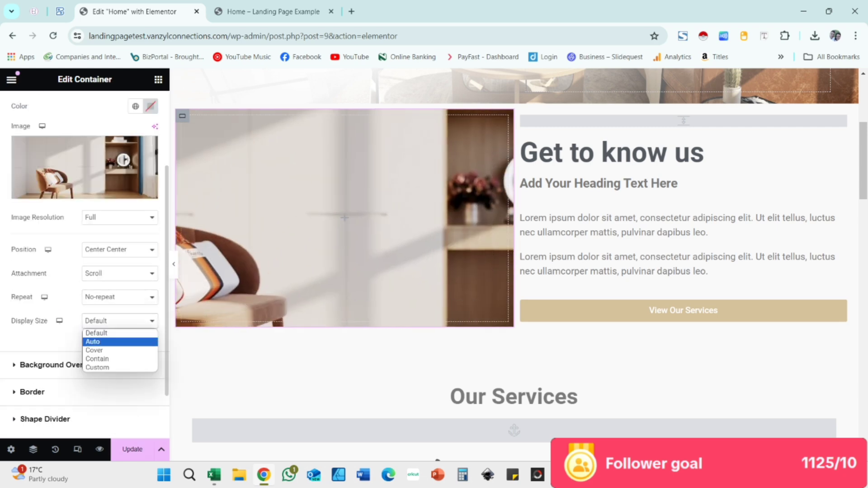
{"action": "left_click", "coordinate": [95, 329]}
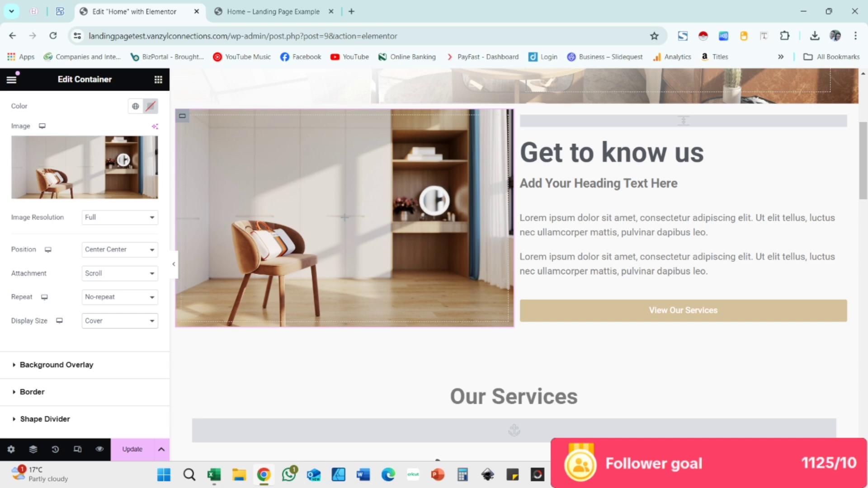
Add a Spacer widget inside the column container with the chair background image
{"action": "left_click", "coordinate": [159, 80]}
{"action": "scroll", "coordinate": [124, 337], "scroll_direction": "down", "scroll_amount": 2}
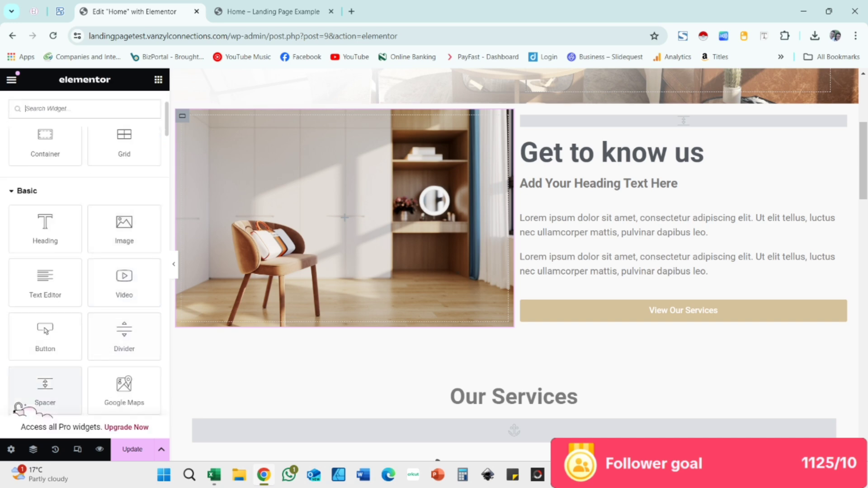
{"action": "left_click_drag", "start_coordinate": [19, 407], "coordinate": [256, 297]}
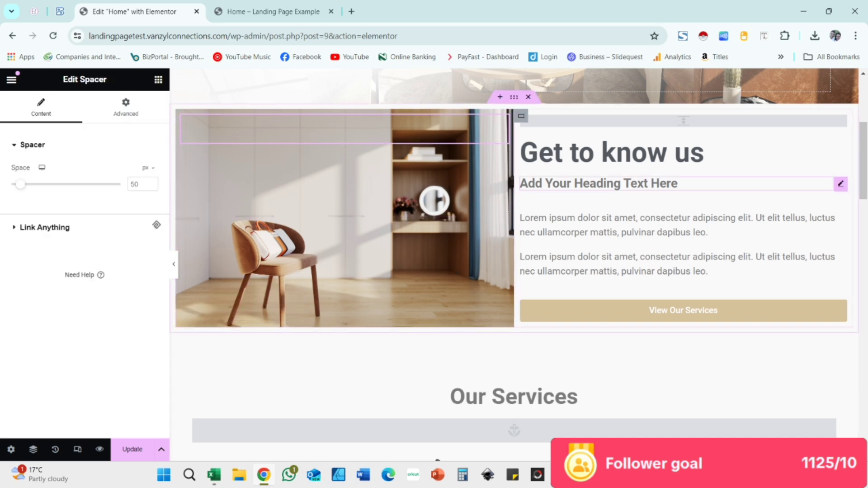
Save the page and check the chair background column in the Home page preview, returning to the editor
{"action": "key", "text": "ctrl+s"}
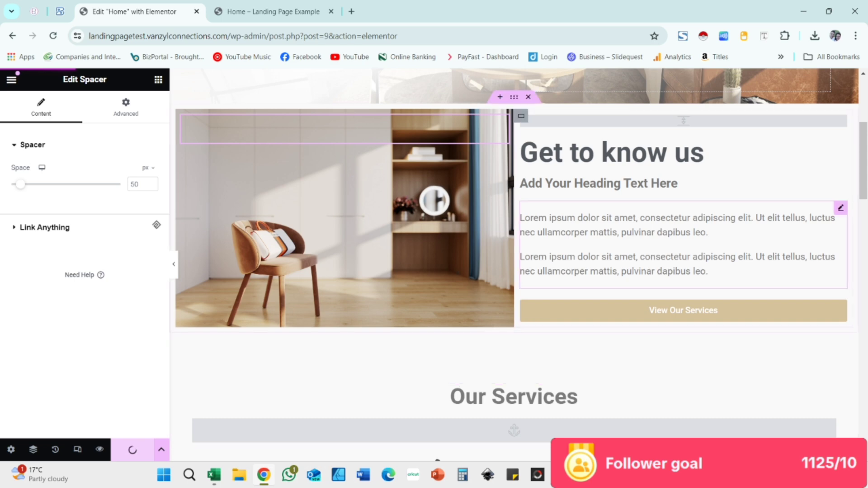
{"action": "left_click", "coordinate": [274, 11]}
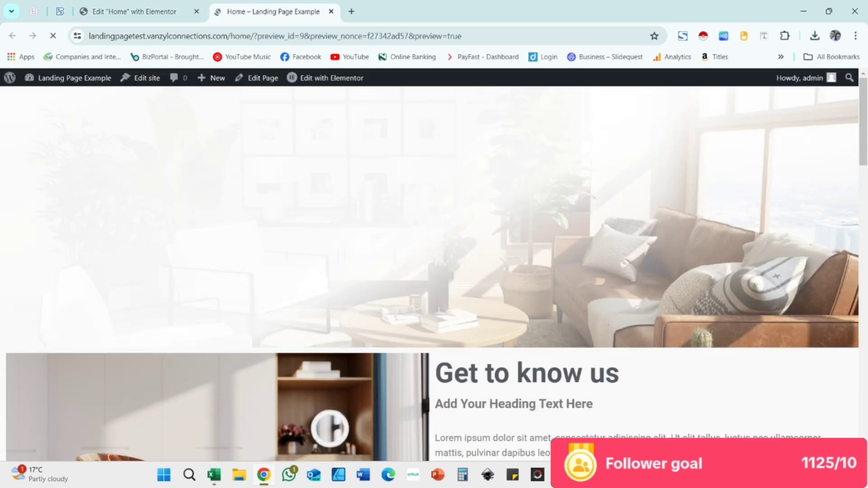
{"action": "left_click", "coordinate": [135, 11]}
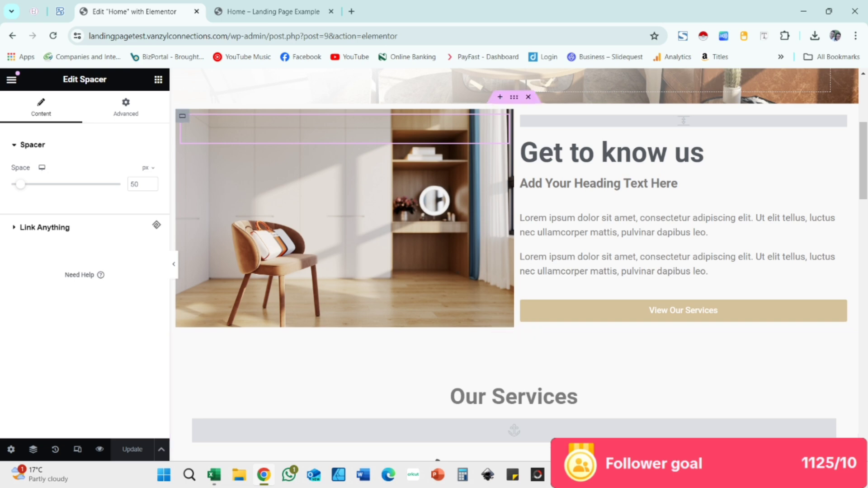
Open the advanced layout settings of the "Get to know us" section container
{"action": "left_click", "coordinate": [159, 79]}
{"action": "scroll", "coordinate": [344, 181], "scroll_direction": "up", "scroll_amount": 1}
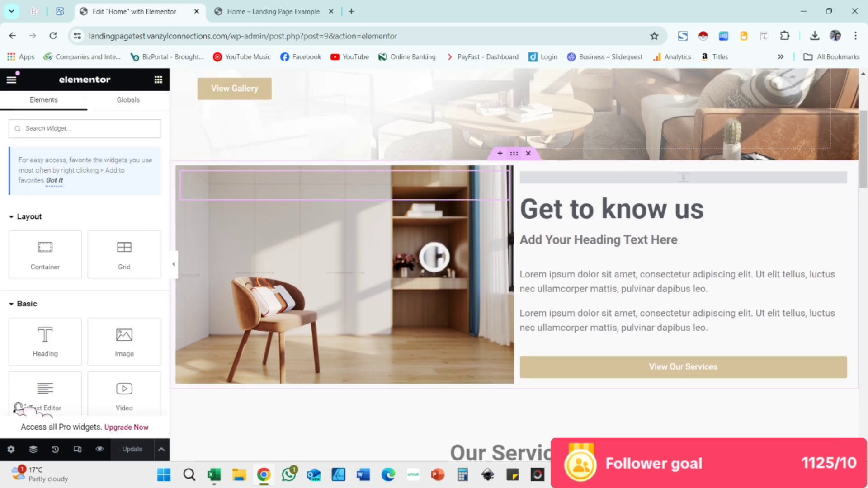
{"action": "left_click", "coordinate": [514, 154]}
{"action": "left_click", "coordinate": [137, 108]}
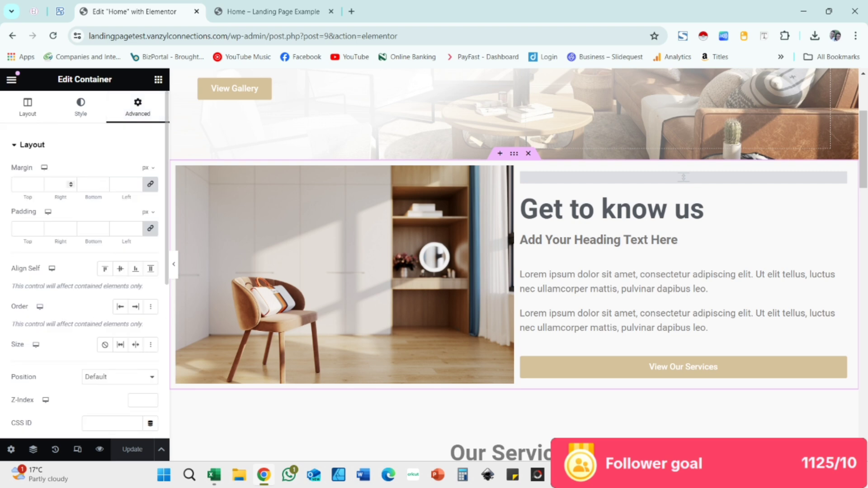
{"action": "left_click", "coordinate": [26, 184]}
{"action": "type", "text": "9"}
{"action": "key", "text": "BackSpace"}
{"action": "type", "text": "-3"}
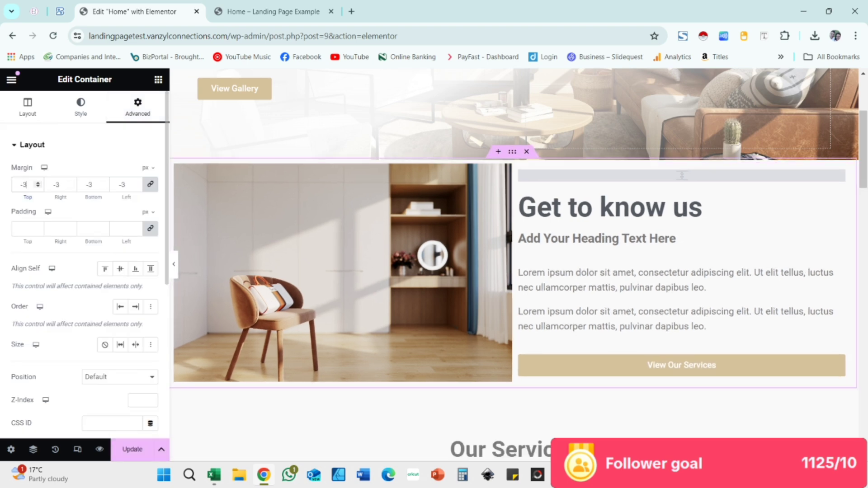
{"action": "key", "text": "BackSpace"}
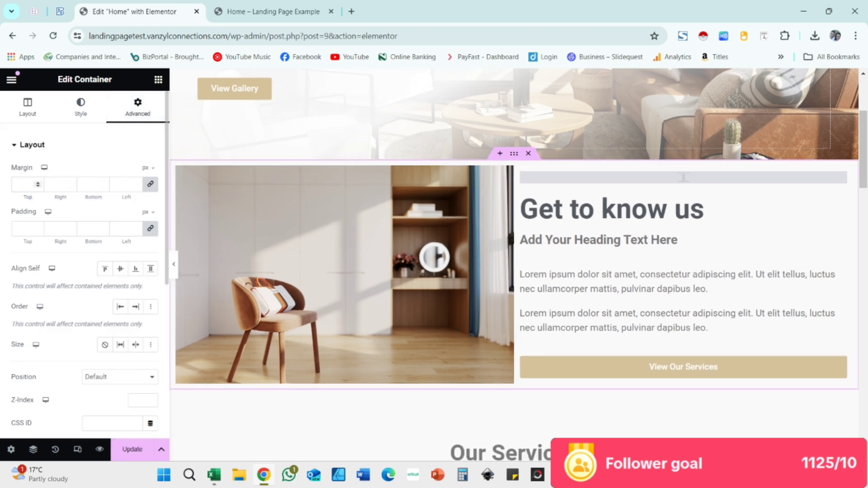
Set the "Get to know us" container's unlinked margins to -51 px at the top and 0 on the other sides
{"action": "type", "text": "0"}
{"action": "left_click", "coordinate": [26, 184]}
{"action": "key", "text": "Down"}
{"action": "key", "text": "Down"}
{"action": "key", "text": "Down"}
{"action": "key", "text": "Down"}
{"action": "key", "text": "Down"}
{"action": "key", "text": "Down"}
{"action": "key", "text": "Down"}
{"action": "key", "text": "Down"}
{"action": "key", "text": "Down"}
{"action": "key", "text": "Down"}
{"action": "key", "text": "Down"}
{"action": "key", "text": "Down"}
{"action": "key", "text": "Down"}
{"action": "key", "text": "Down"}
{"action": "key", "text": "Down"}
{"action": "key", "text": "Down"}
{"action": "key", "text": "Down"}
{"action": "key", "text": "Down"}
{"action": "key", "text": "Down"}
{"action": "key", "text": "Down"}
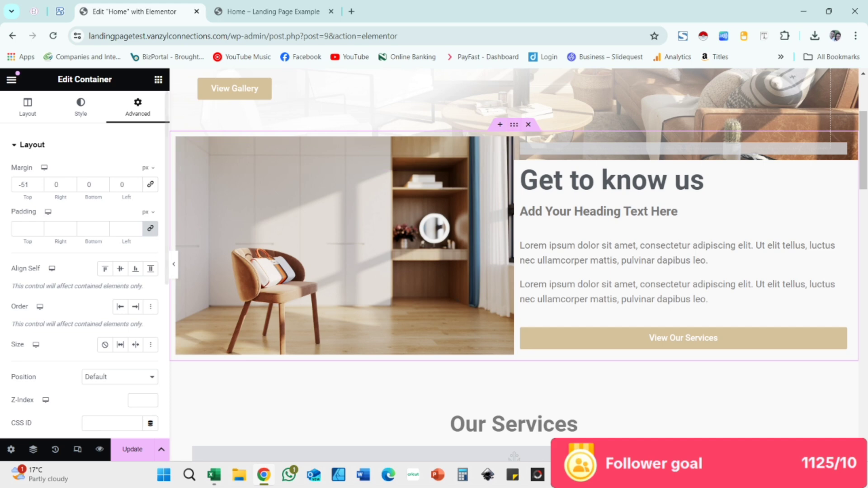
Give the "Get to know us" container a solid #FFFFFF background colour
{"action": "left_click", "coordinate": [80, 105]}
{"action": "left_click", "coordinate": [105, 195]}
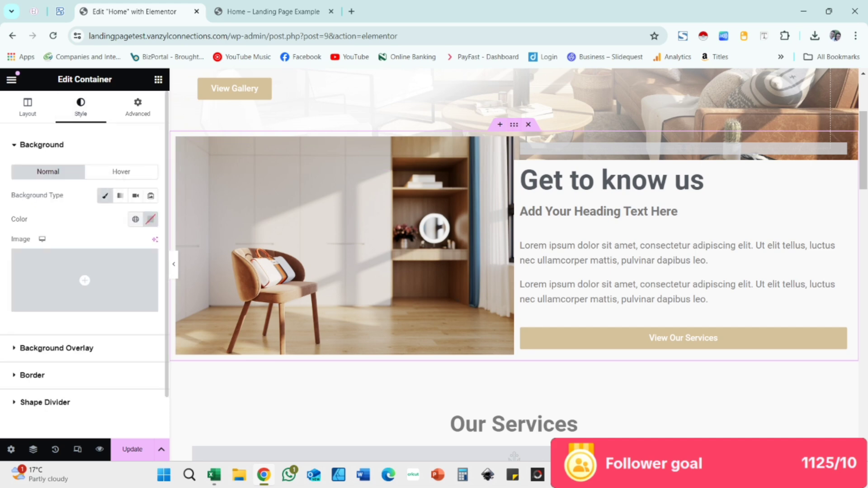
{"action": "left_click", "coordinate": [136, 219]}
{"action": "left_click", "coordinate": [135, 220]}
{"action": "left_click", "coordinate": [150, 219]}
{"action": "type", "text": "#FFFFFF"}
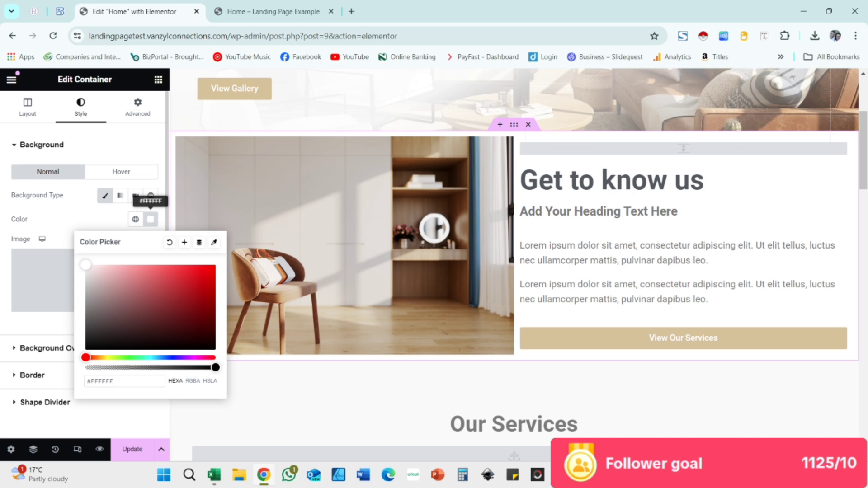
{"action": "left_click", "coordinate": [151, 219]}
Set the "Get to know us" container's top margin to -87 px and check its overlap with the hero
{"action": "left_click", "coordinate": [138, 107]}
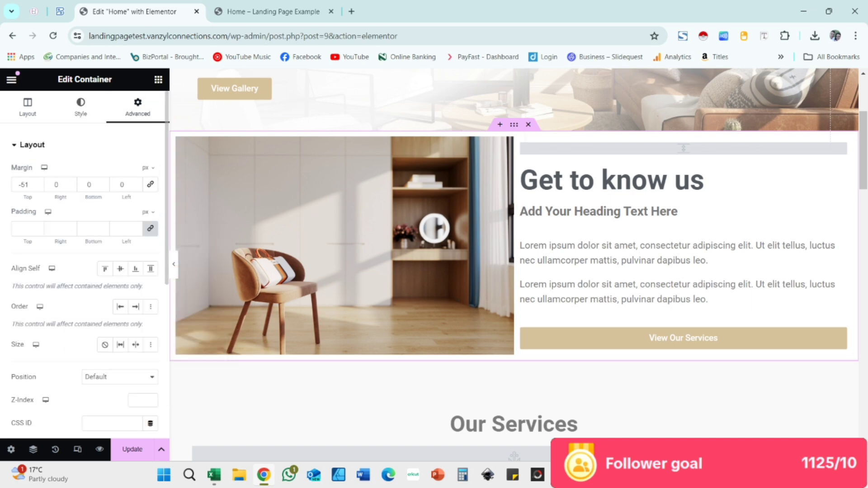
{"action": "left_click", "coordinate": [38, 186]}
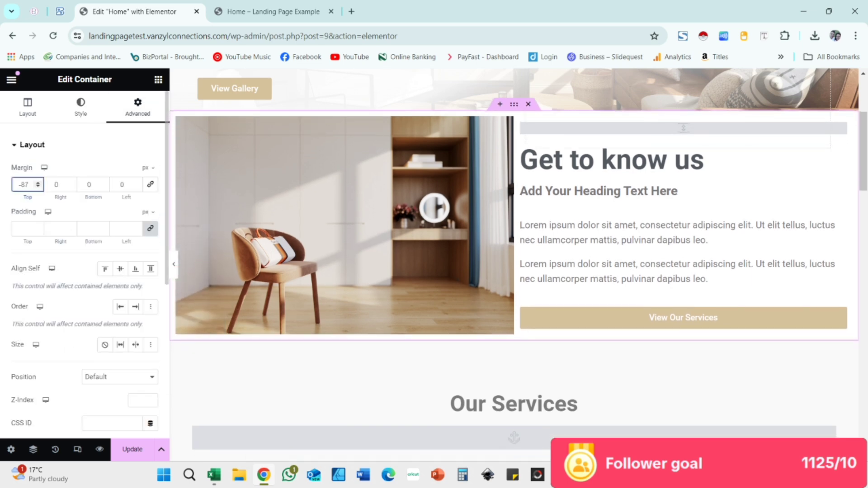
{"action": "scroll", "coordinate": [633, 235], "scroll_direction": "up", "scroll_amount": 3}
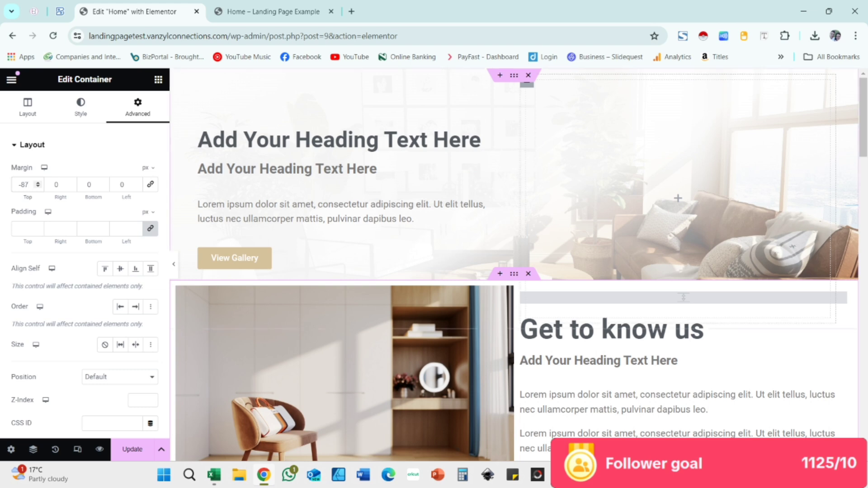
{"action": "scroll", "coordinate": [515, 265], "scroll_direction": "down", "scroll_amount": 5}
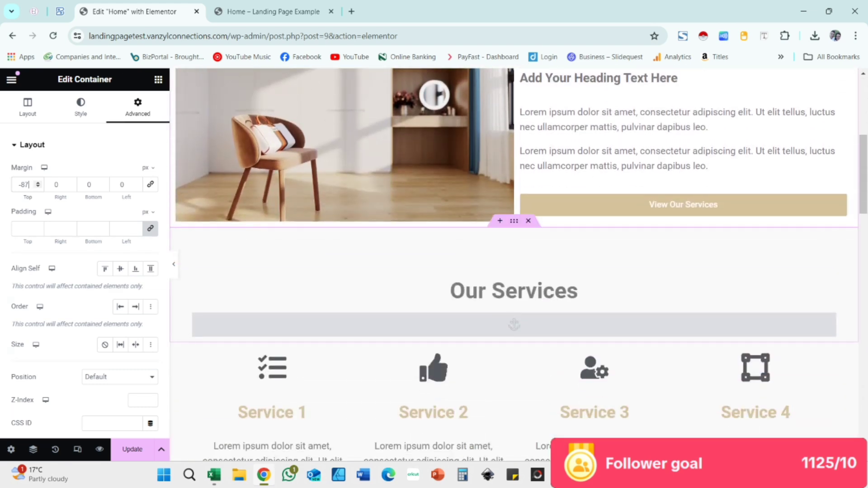
{"action": "scroll", "coordinate": [514, 265], "scroll_direction": "up", "scroll_amount": 3}
{"action": "scroll", "coordinate": [514, 264], "scroll_direction": "down", "scroll_amount": 3}
Save the page and check the hero overlap in the Home page preview, returning to the editor
{"action": "left_click", "coordinate": [132, 450]}
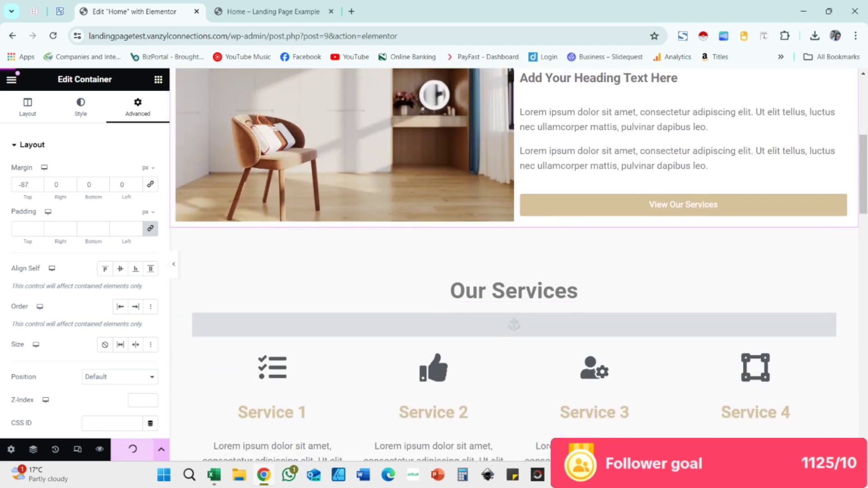
{"action": "left_click", "coordinate": [273, 11]}
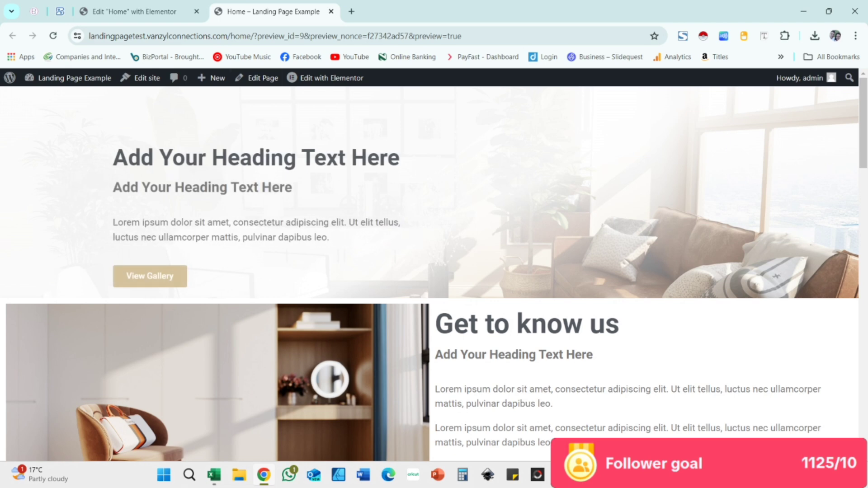
{"action": "left_click", "coordinate": [142, 12]}
Reset the "Get to know us" container's top margin to 0 px
{"action": "scroll", "coordinate": [511, 294], "scroll_direction": "up", "scroll_amount": 6}
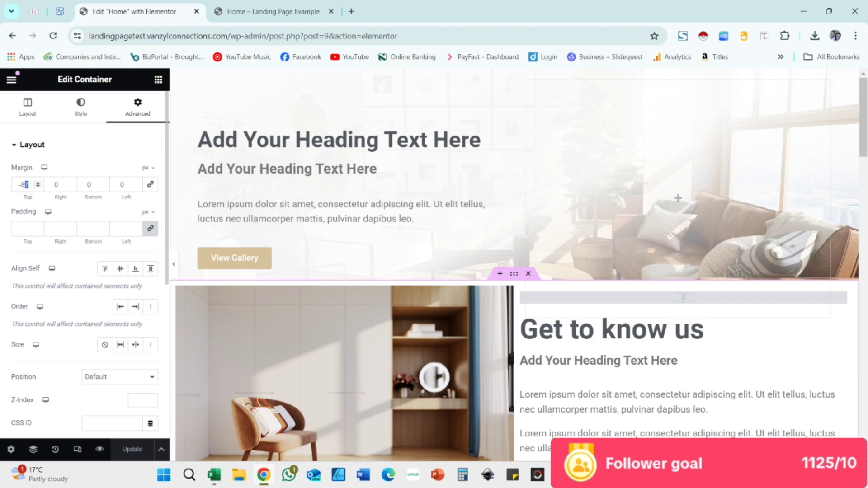
{"action": "type", "text": "0"}
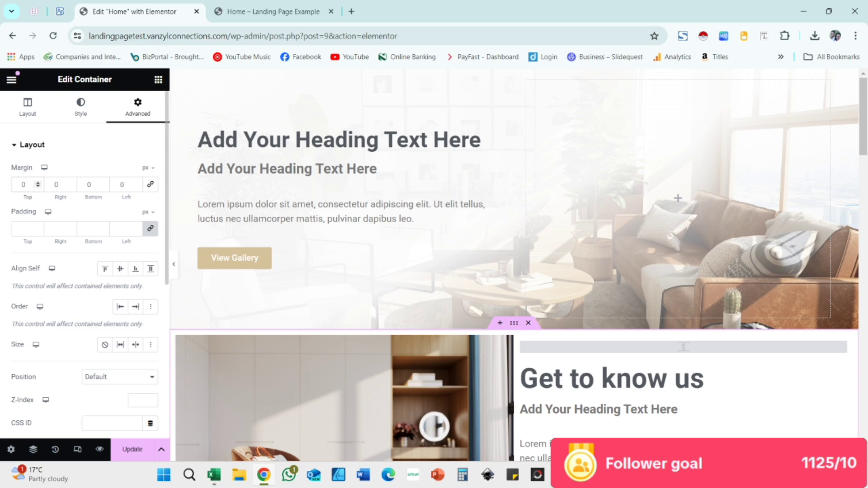
Add a Spacer widget in a new container at the page end and move that container between the hero and "Get to know us"
{"action": "left_click", "coordinate": [159, 80]}
{"action": "scroll", "coordinate": [358, 185], "scroll_direction": "down", "scroll_amount": 12}
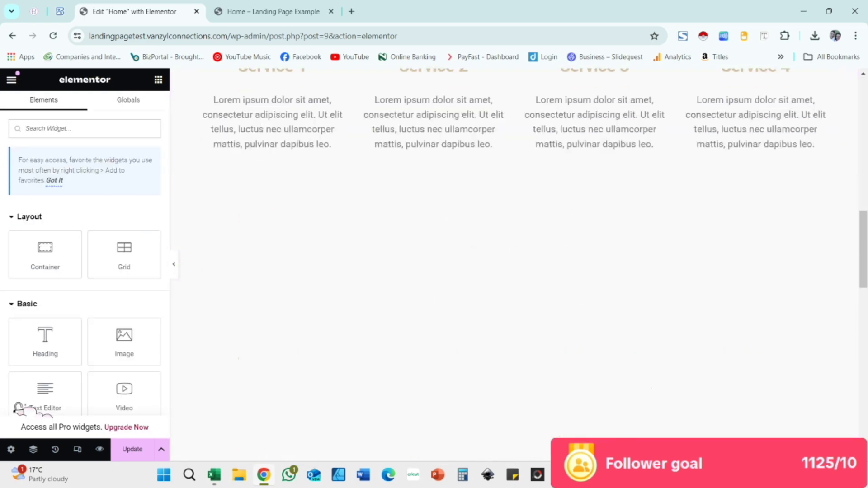
{"action": "scroll", "coordinate": [525, 226], "scroll_direction": "down", "scroll_amount": 15}
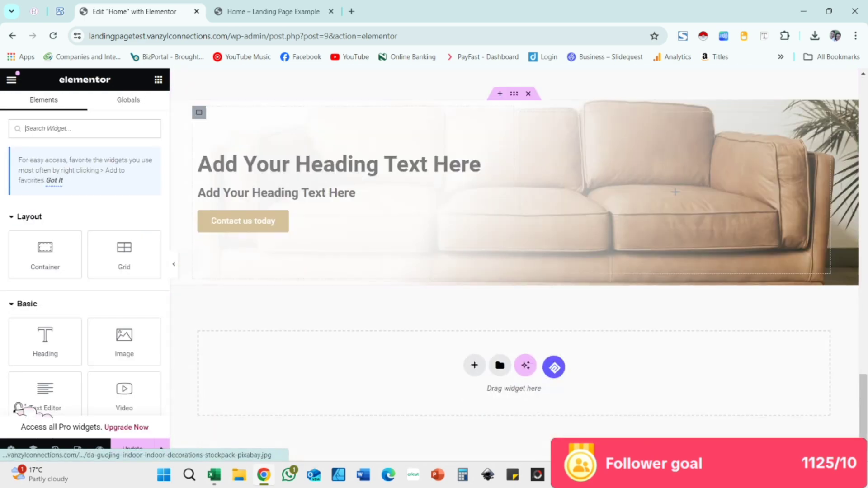
{"action": "scroll", "coordinate": [86, 271], "scroll_direction": "down", "scroll_amount": 4}
{"action": "left_click_drag", "start_coordinate": [45, 335], "coordinate": [426, 381]}
{"action": "left_click_drag", "start_coordinate": [515, 279], "coordinate": [519, 169]}
{"action": "scroll", "coordinate": [520, 162], "scroll_direction": "up", "scroll_amount": 15}
{"action": "scroll", "coordinate": [520, 152], "scroll_direction": "up", "scroll_amount": 9}
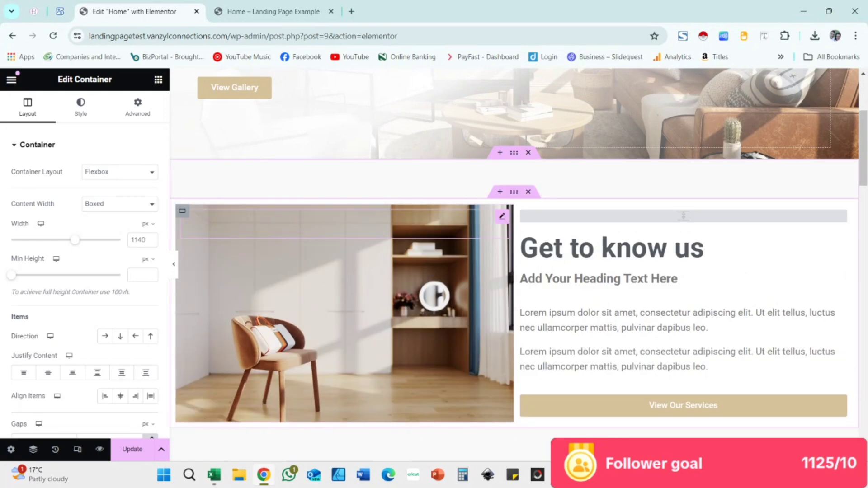
Set the space of the new Spacer below the hero to 78 px
{"action": "left_click", "coordinate": [509, 180]}
{"action": "left_click_drag", "start_coordinate": [20, 184], "coordinate": [26, 184]}
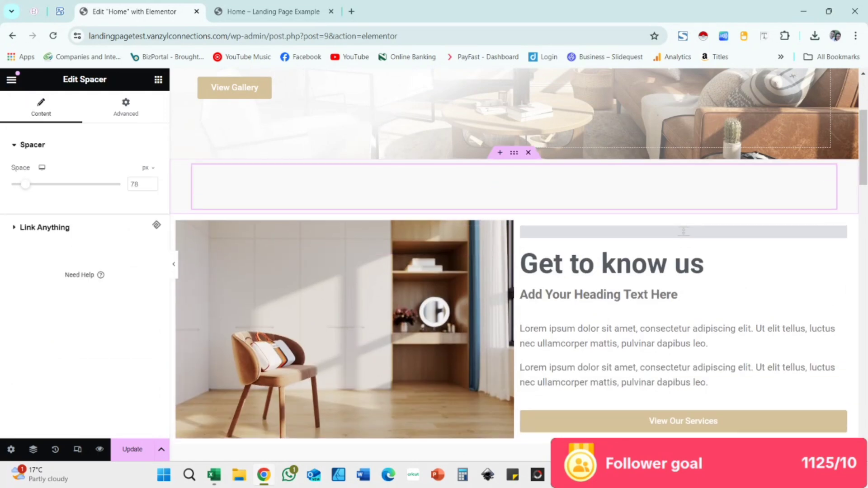
Give the container around the Spacer below the hero a solid white background colour
{"action": "left_click", "coordinate": [514, 152]}
{"action": "left_click", "coordinate": [80, 107]}
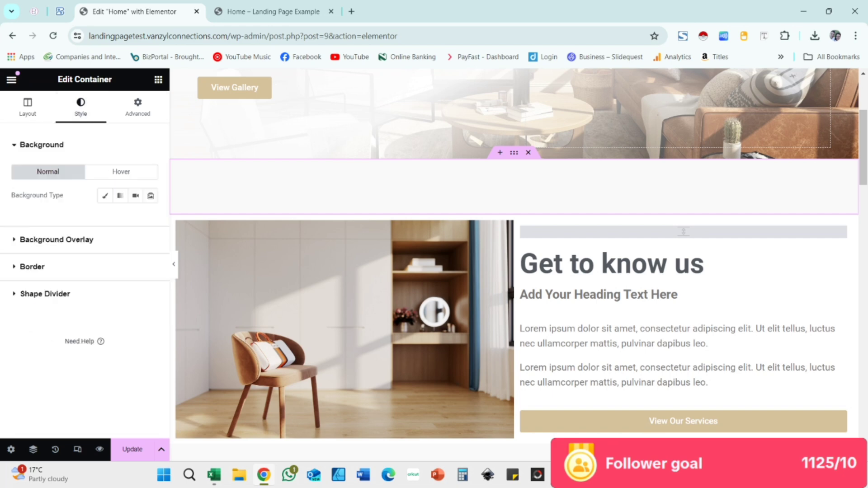
{"action": "left_click", "coordinate": [105, 196]}
{"action": "left_click", "coordinate": [135, 219]}
{"action": "left_click", "coordinate": [151, 219]}
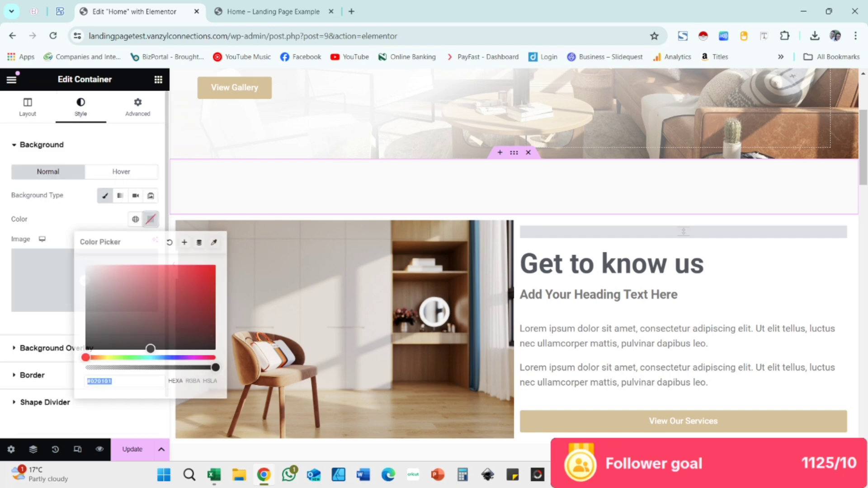
{"action": "left_click", "coordinate": [150, 219]}
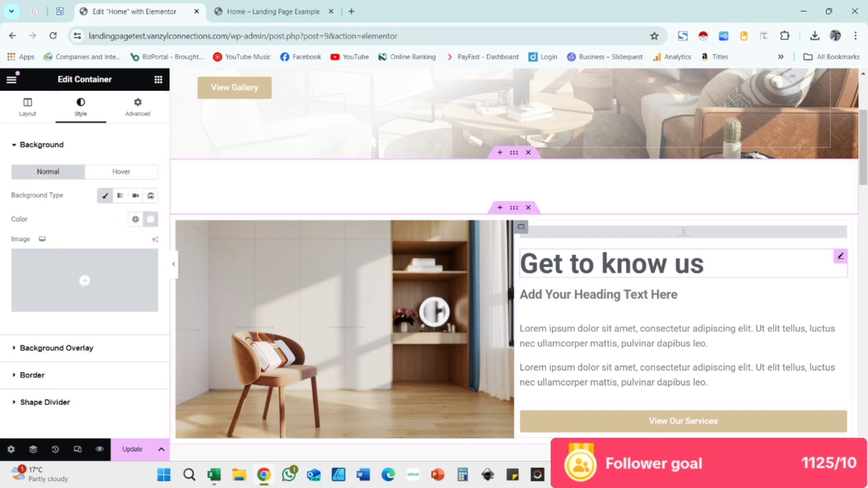
Set the space of the Spacer between the hero and "Get to know us" to 53 px
{"action": "left_click", "coordinate": [514, 187]}
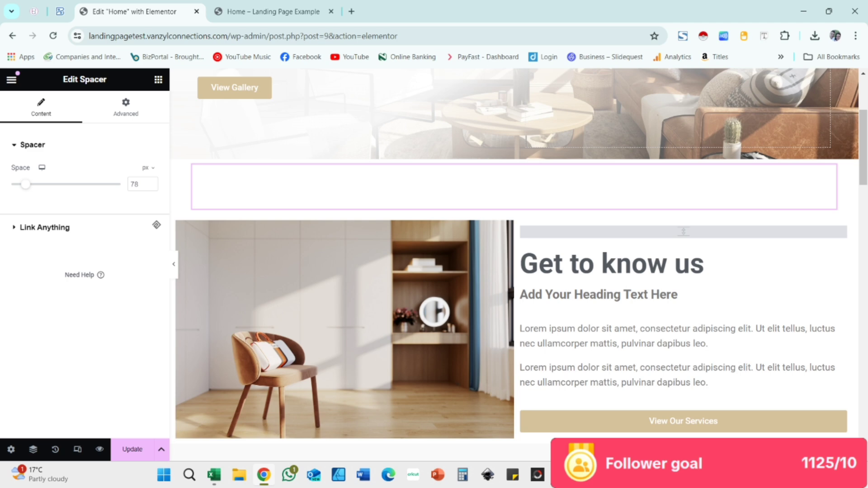
{"action": "left_click_drag", "start_coordinate": [25, 185], "coordinate": [21, 185]}
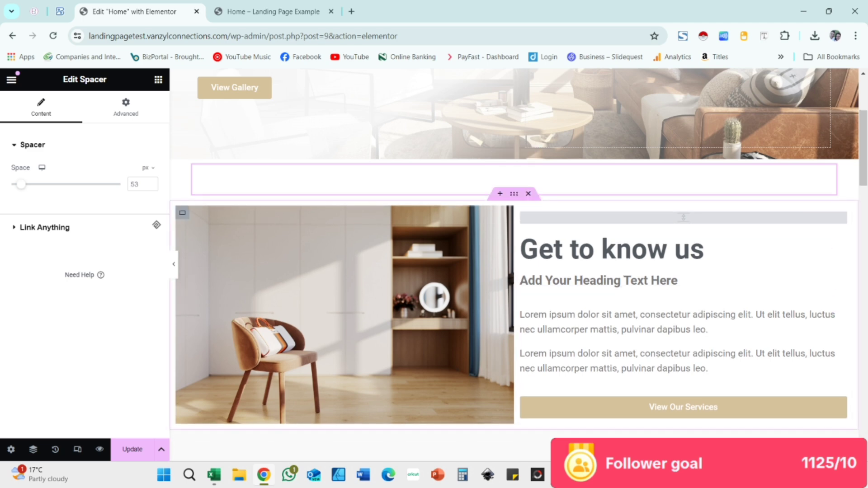
Unlink the gaps of the "Get to know us" text column and set them to 11 px for columns and 17 px for rows
{"action": "left_click", "coordinate": [522, 213]}
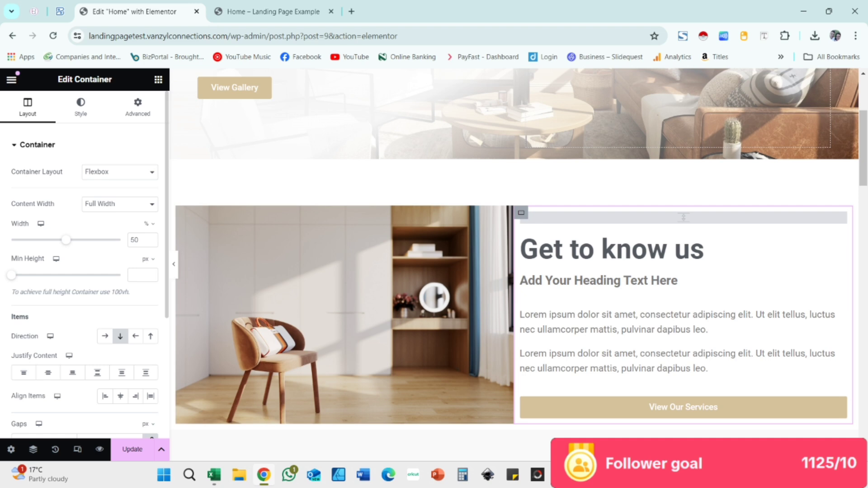
{"action": "scroll", "coordinate": [105, 223], "scroll_direction": "down", "scroll_amount": 3}
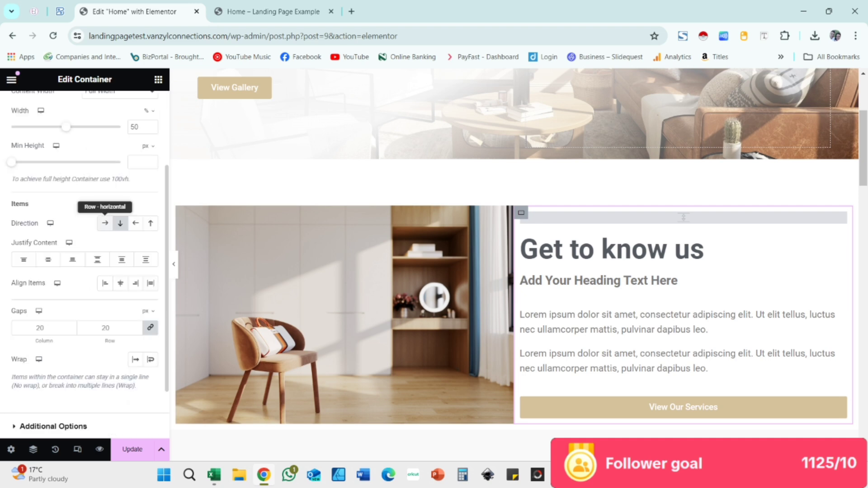
{"action": "scroll", "coordinate": [104, 224], "scroll_direction": "down", "scroll_amount": 2}
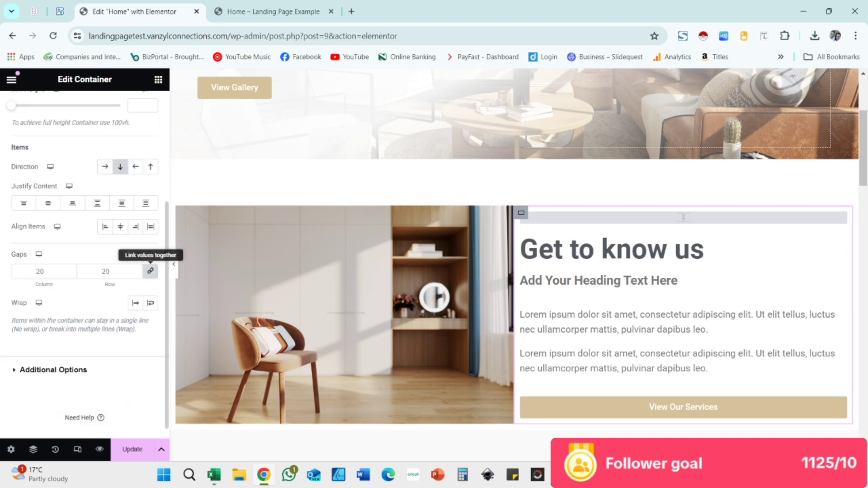
{"action": "left_click", "coordinate": [150, 270]}
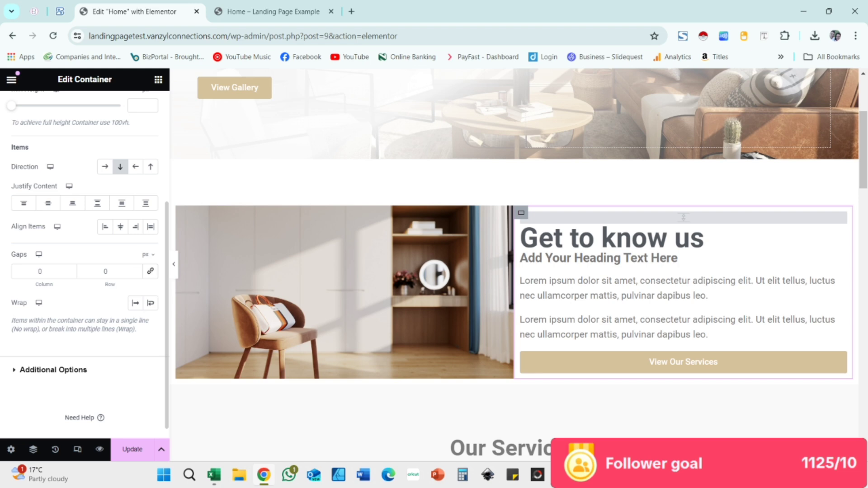
{"action": "left_click", "coordinate": [137, 269]}
{"action": "left_click", "coordinate": [137, 274]}
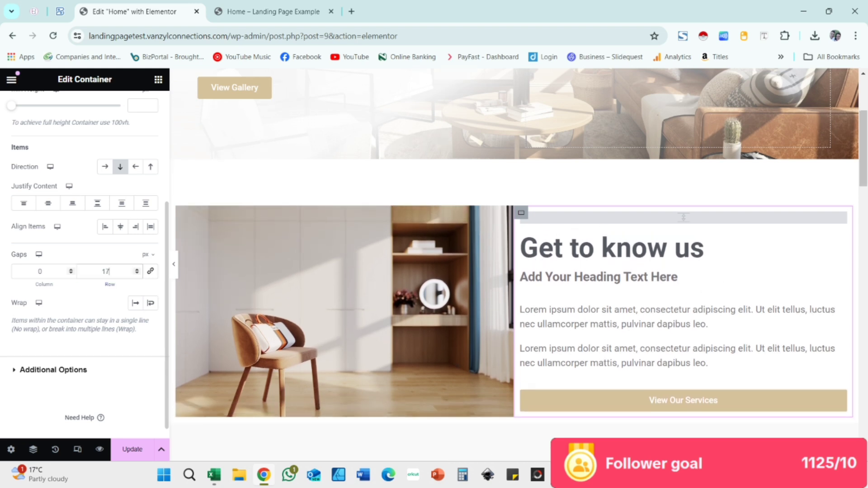
{"action": "left_click", "coordinate": [71, 274]}
{"action": "left_click", "coordinate": [137, 269]}
{"action": "left_click", "coordinate": [137, 274]}
Save the page and check the white spacing below the hero in the Home page preview, returning to the editor
{"action": "scroll", "coordinate": [514, 272], "scroll_direction": "down", "scroll_amount": 5}
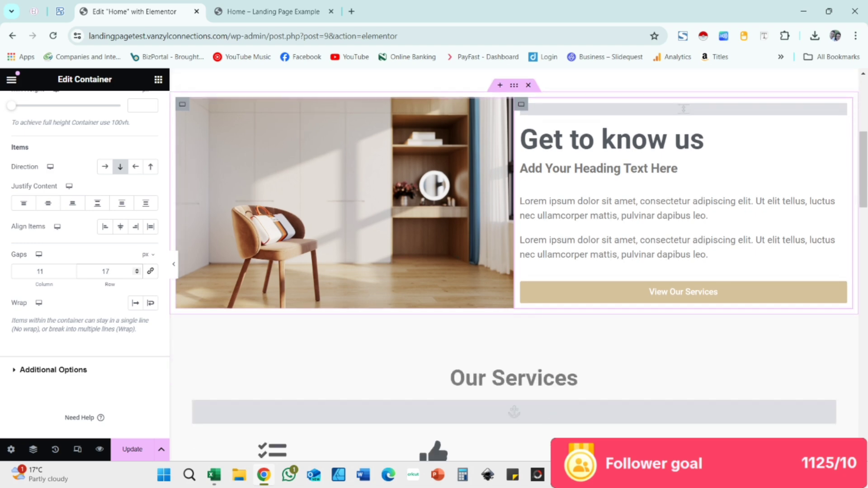
{"action": "left_click", "coordinate": [132, 450]}
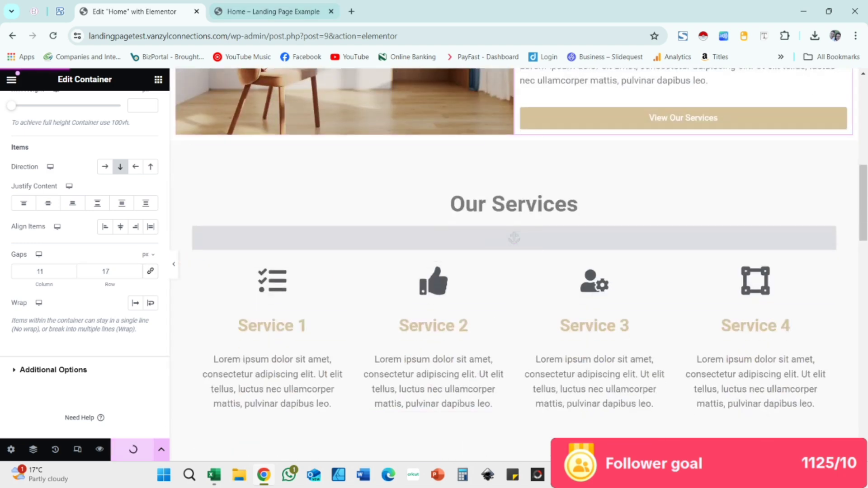
{"action": "left_click", "coordinate": [274, 12]}
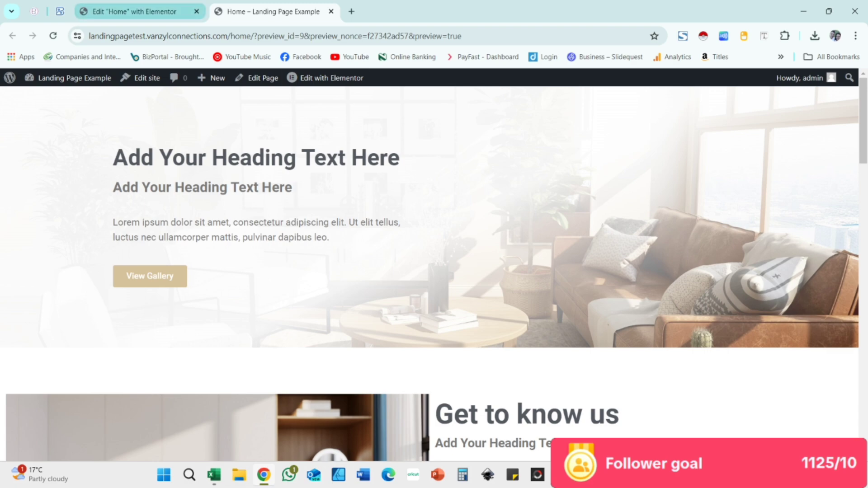
{"action": "left_click", "coordinate": [135, 11]}
Set the hero container's minimum height to 641 px
{"action": "scroll", "coordinate": [633, 206], "scroll_direction": "up", "scroll_amount": 10}
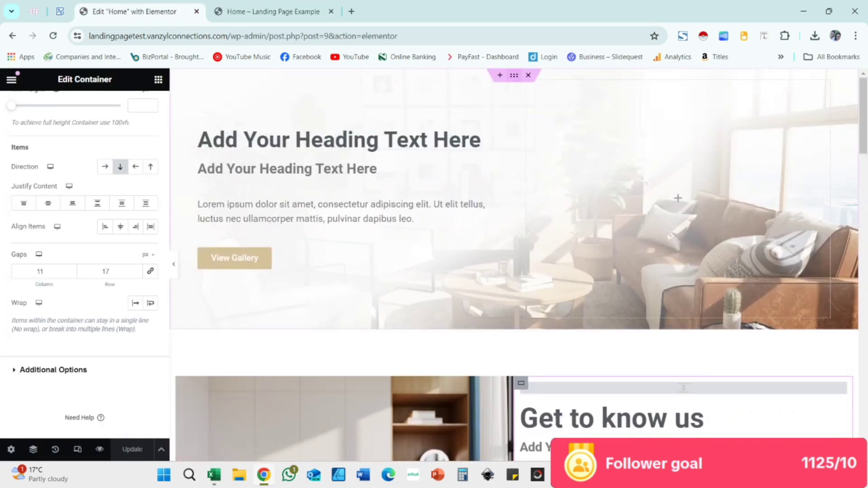
{"action": "left_click", "coordinate": [515, 75]}
{"action": "left_click", "coordinate": [28, 107]}
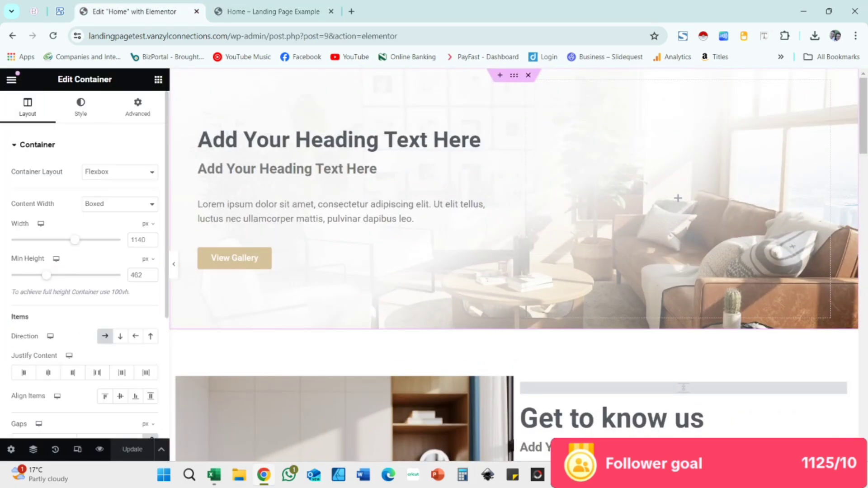
{"action": "left_click_drag", "start_coordinate": [47, 275], "coordinate": [60, 275]}
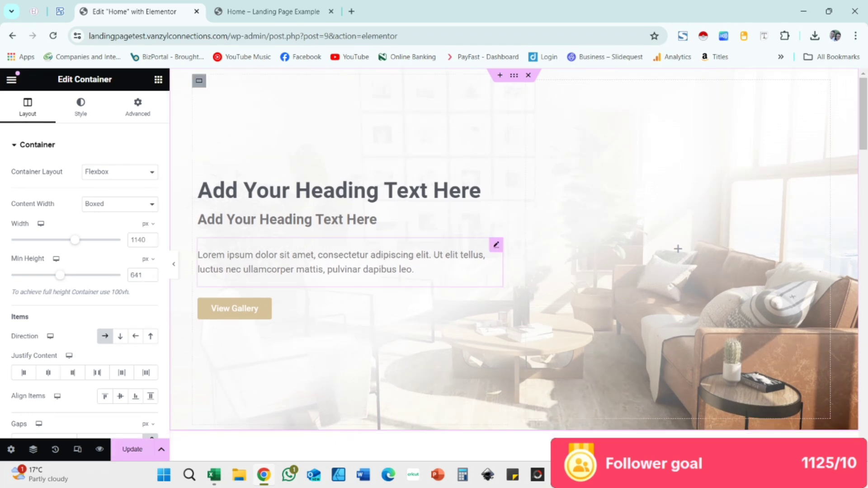
Set the hero's main heading font size to 65 px
{"action": "left_click", "coordinate": [476, 189]}
{"action": "left_click", "coordinate": [82, 109]}
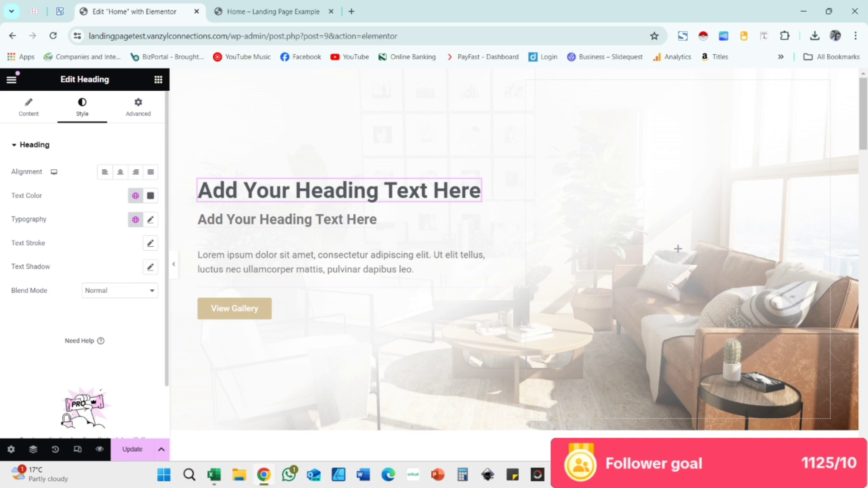
{"action": "left_click", "coordinate": [151, 220]}
{"action": "left_click_drag", "start_coordinate": [28, 308], "coordinate": [50, 308]}
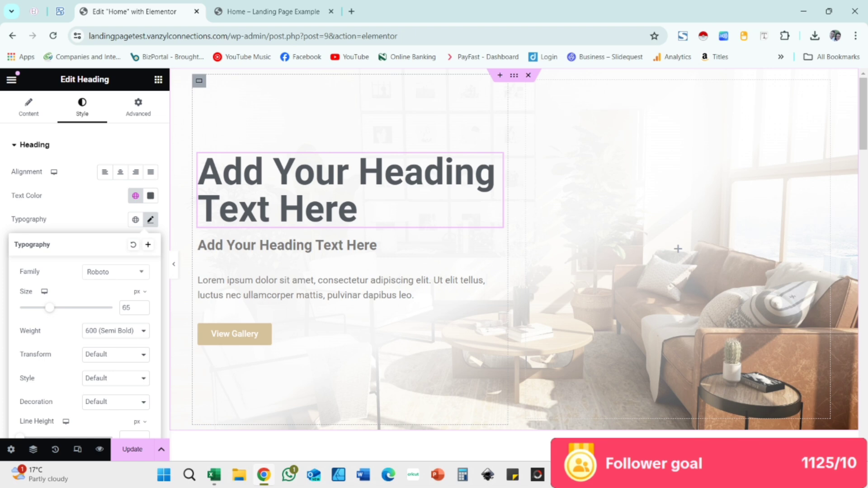
Save the page and check the taller hero and its enlarged heading in the Home page preview
{"action": "left_click", "coordinate": [133, 450]}
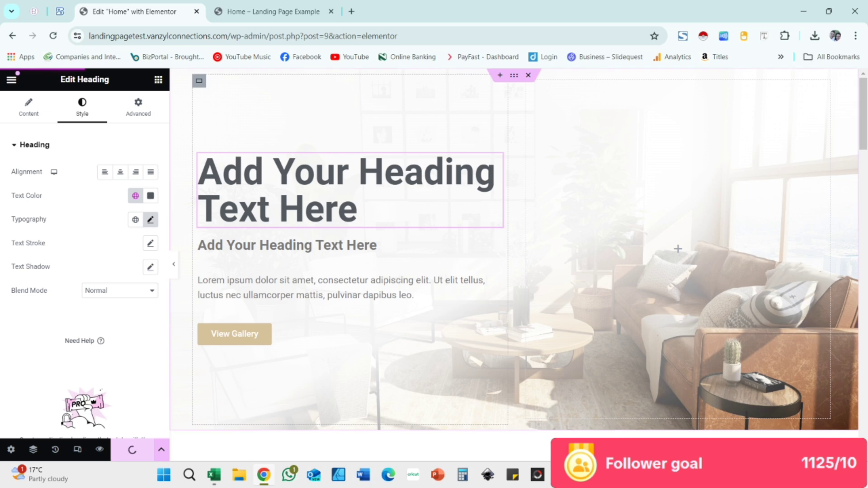
{"action": "left_click", "coordinate": [273, 12]}
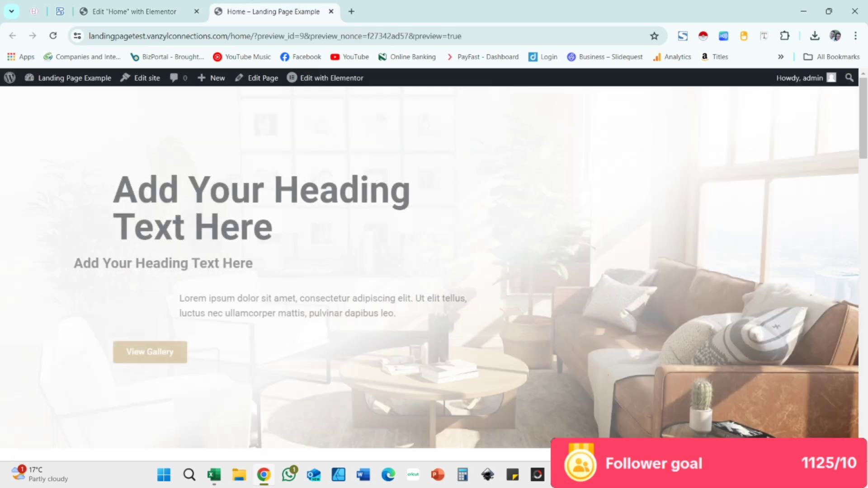
{"action": "scroll", "coordinate": [434, 271], "scroll_direction": "down", "scroll_amount": 3}
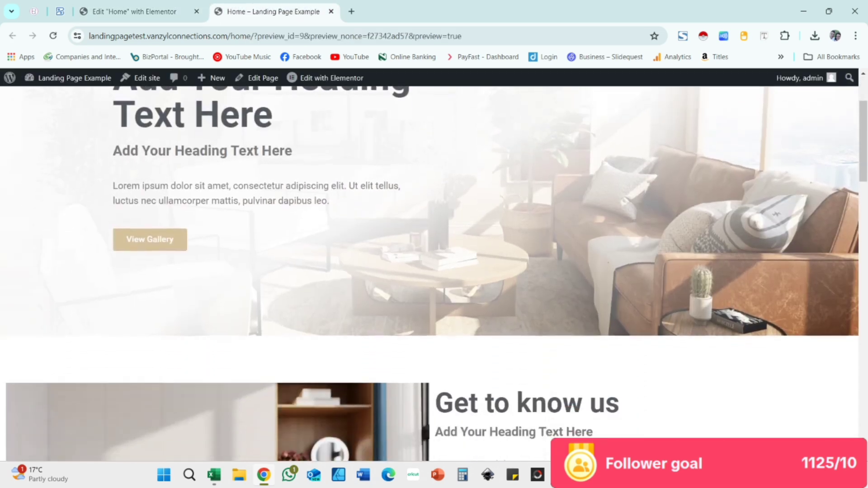
Review the Home page preview from the hero down to the gallery heading, returning to the editor
{"action": "scroll", "coordinate": [434, 272], "scroll_direction": "down", "scroll_amount": 5}
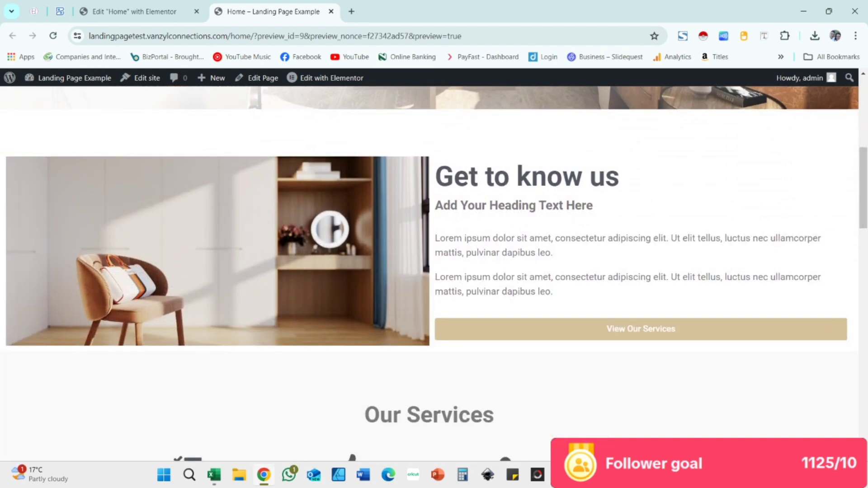
{"action": "scroll", "coordinate": [435, 272], "scroll_direction": "down", "scroll_amount": 6}
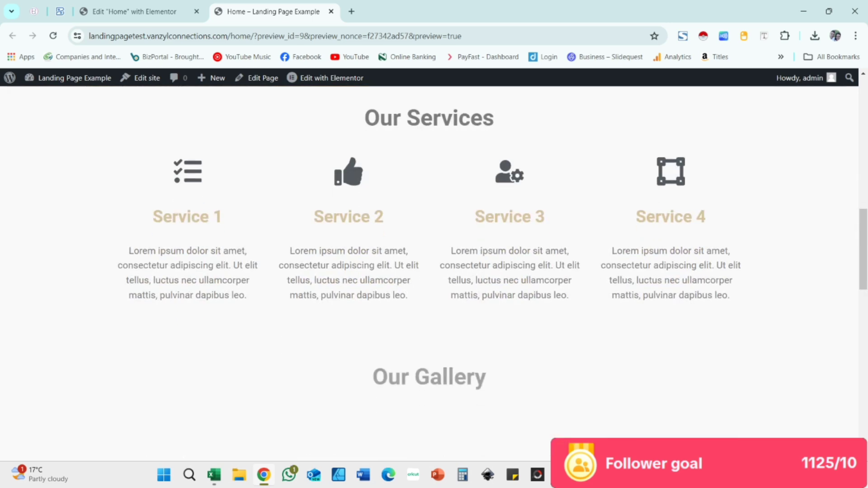
{"action": "scroll", "coordinate": [434, 271], "scroll_direction": "down", "scroll_amount": 1}
{"action": "left_click", "coordinate": [135, 12]}
Give the "Our Gallery" container a classic background in white (#FFFFFF)
{"action": "scroll", "coordinate": [515, 265], "scroll_direction": "down", "scroll_amount": 4}
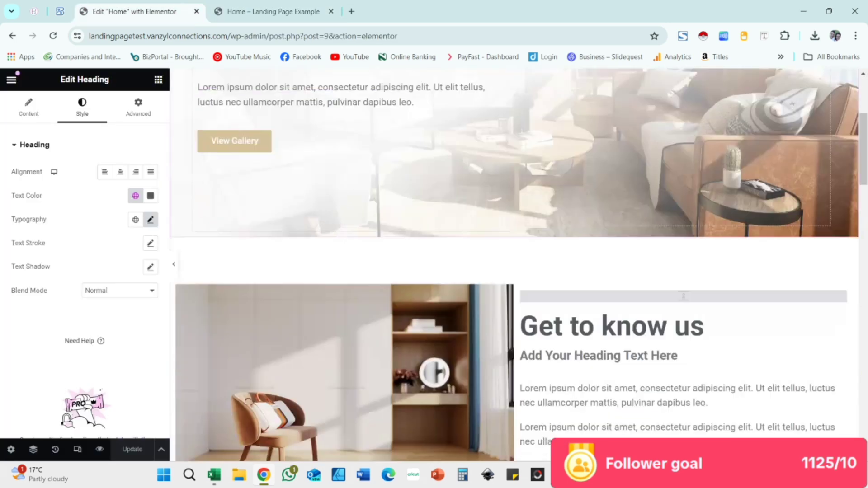
{"action": "scroll", "coordinate": [518, 264], "scroll_direction": "down", "scroll_amount": 7}
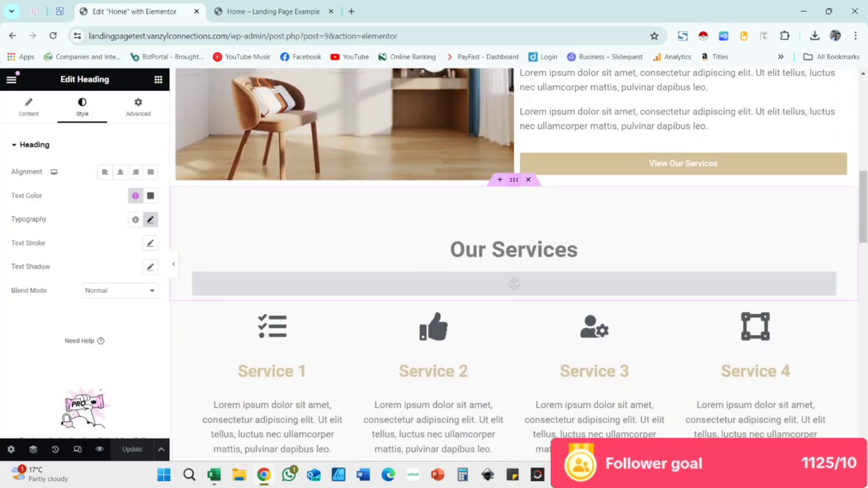
{"action": "left_click", "coordinate": [514, 180]}
{"action": "scroll", "coordinate": [514, 180], "scroll_direction": "down", "scroll_amount": 5}
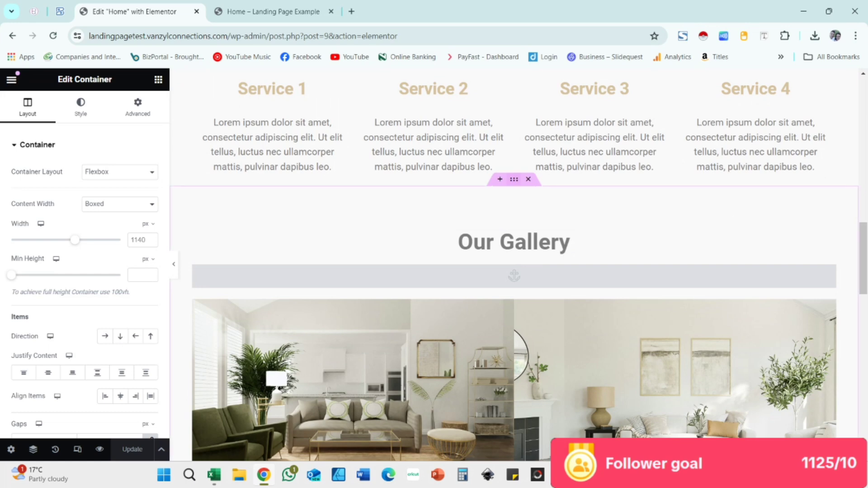
{"action": "left_click", "coordinate": [80, 108]}
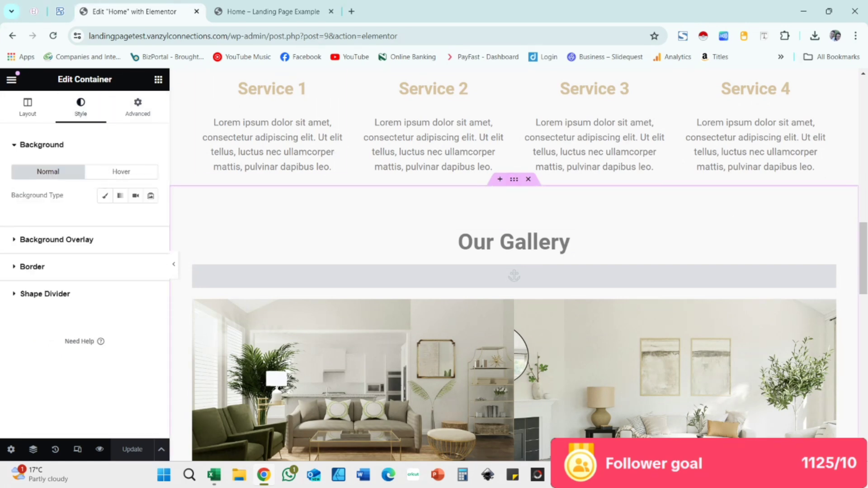
{"action": "left_click", "coordinate": [105, 196]}
{"action": "left_click", "coordinate": [150, 219]}
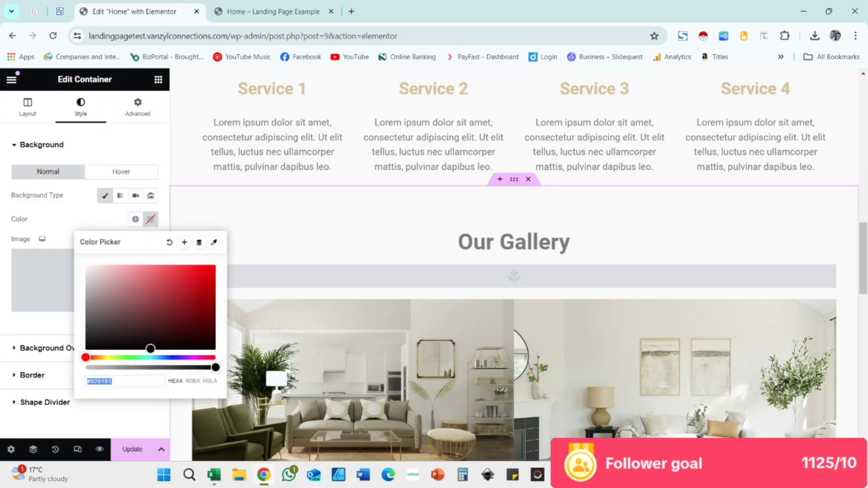
{"action": "type", "text": "#FFFFFF"}
Give the "Our Services" heading container a classic background in white (#FFFFFF)
{"action": "scroll", "coordinate": [515, 265], "scroll_direction": "up", "scroll_amount": 8}
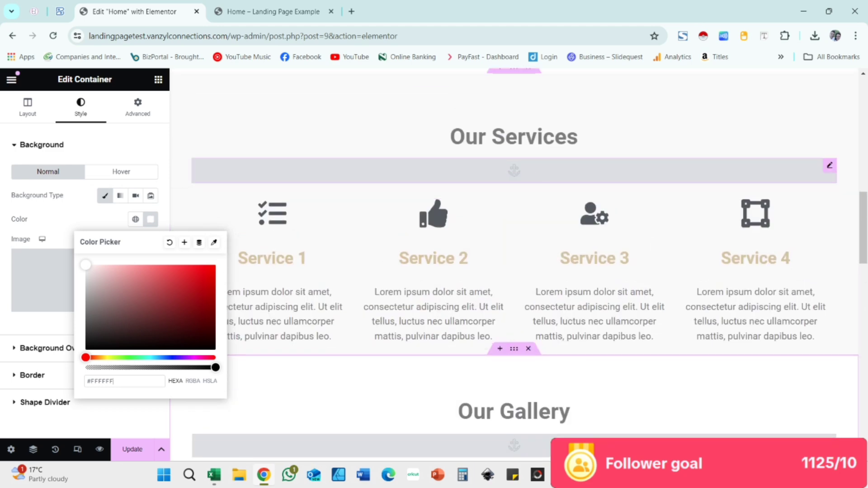
{"action": "left_click", "coordinate": [514, 236]}
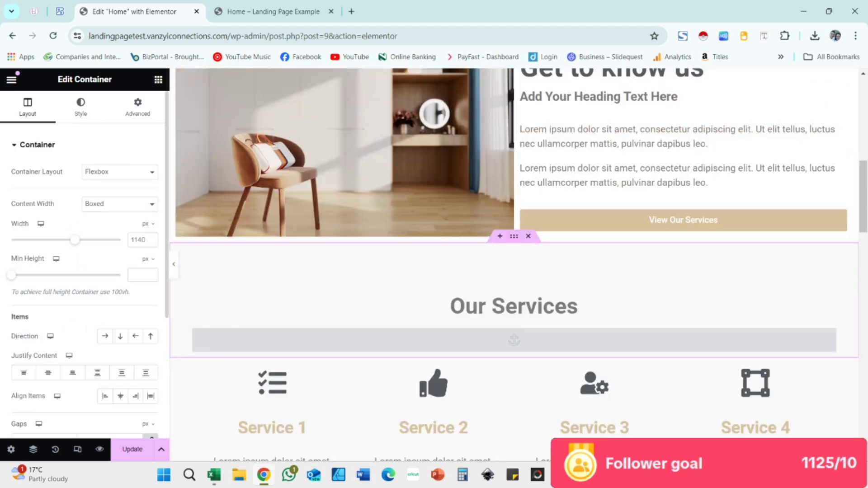
{"action": "left_click", "coordinate": [80, 106]}
{"action": "left_click", "coordinate": [104, 196]}
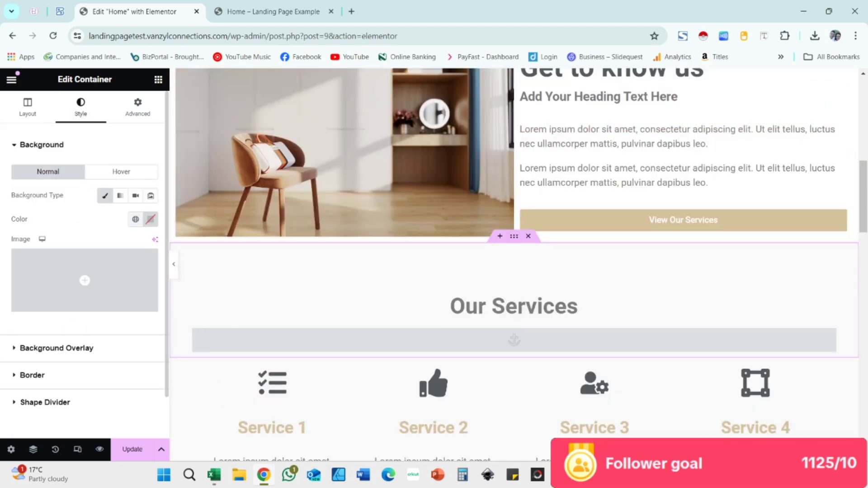
{"action": "left_click", "coordinate": [151, 219]}
{"action": "left_click_drag", "start_coordinate": [129, 286], "coordinate": [81, 260]}
{"action": "left_click", "coordinate": [74, 226]}
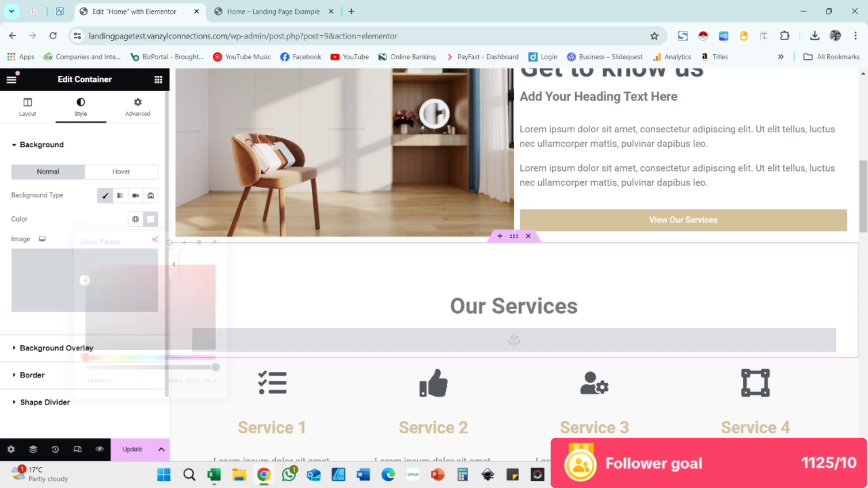
Give the empty container between the gallery and the contact banner a classic white background (#FFFFFF) and save the page
{"action": "scroll", "coordinate": [344, 297], "scroll_direction": "up", "scroll_amount": 3}
{"action": "scroll", "coordinate": [344, 297], "scroll_direction": "down", "scroll_amount": 8}
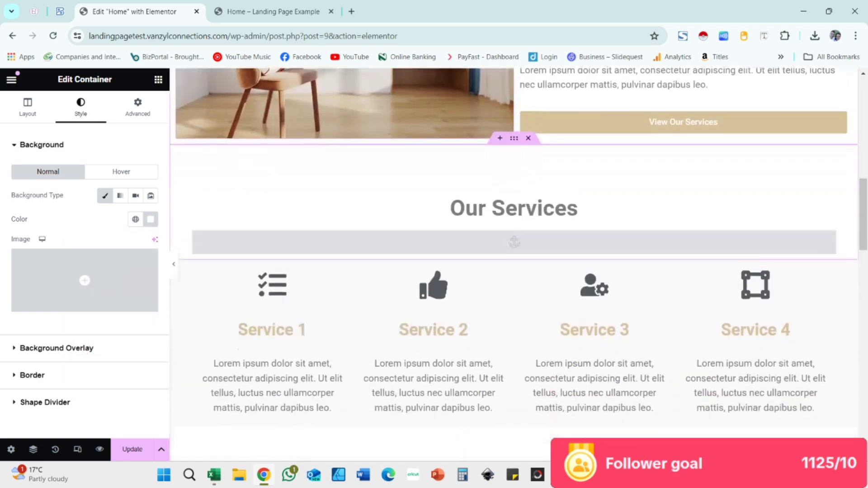
{"action": "scroll", "coordinate": [676, 370], "scroll_direction": "down", "scroll_amount": 12}
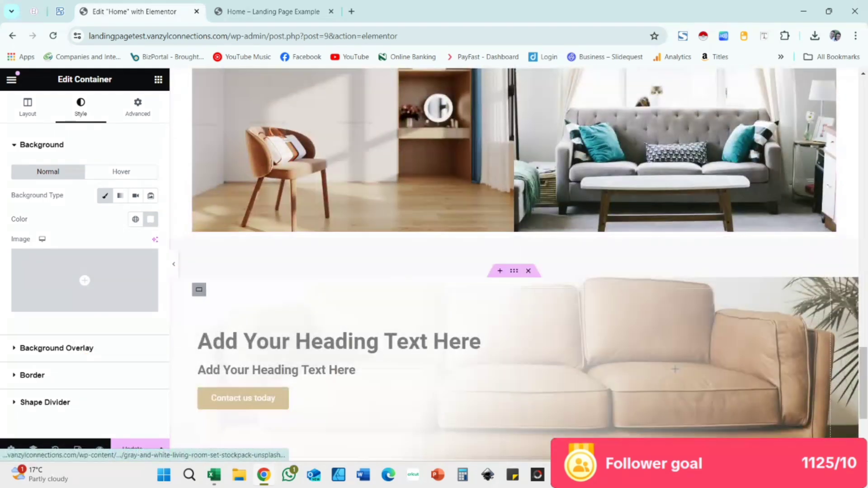
{"action": "left_click", "coordinate": [515, 231]}
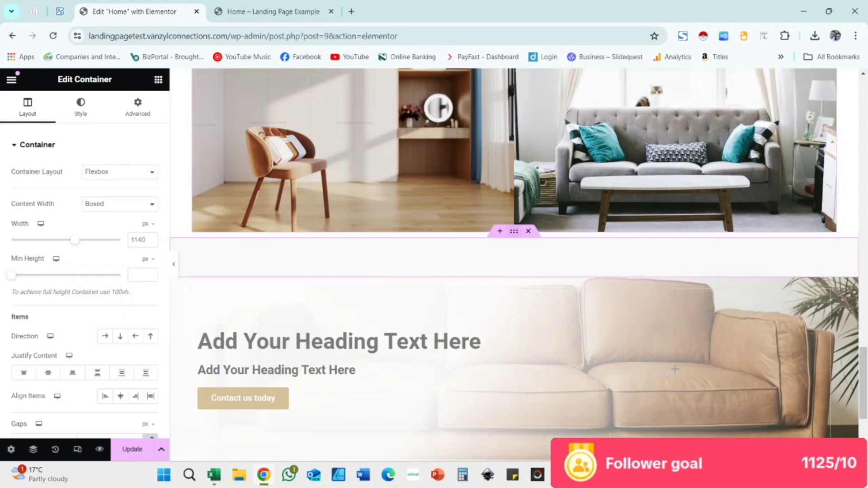
{"action": "left_click", "coordinate": [80, 107]}
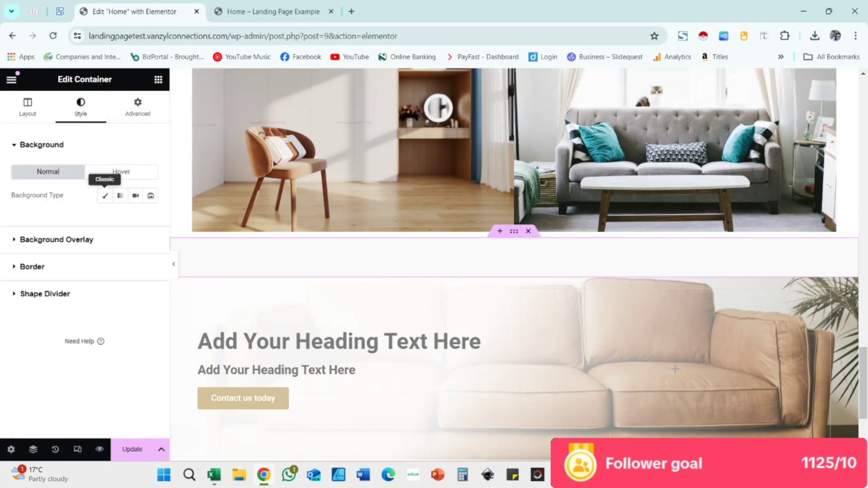
{"action": "left_click", "coordinate": [105, 195]}
{"action": "left_click", "coordinate": [151, 219]}
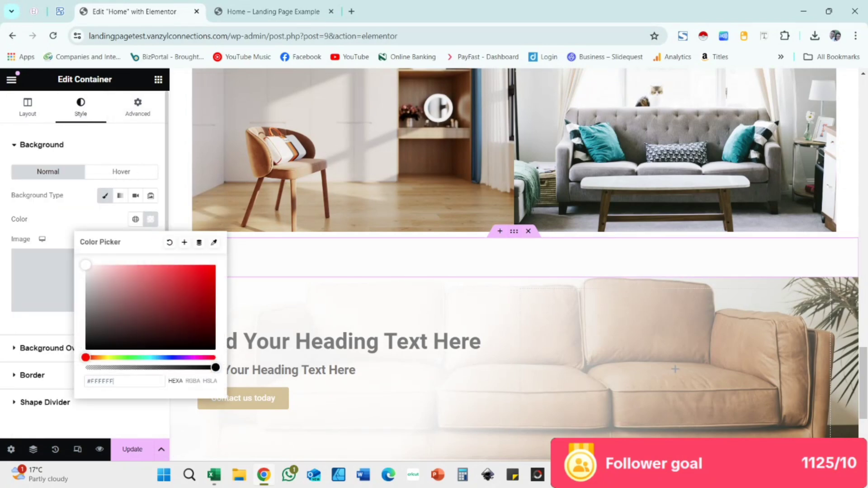
{"action": "left_click", "coordinate": [151, 220]}
{"action": "scroll", "coordinate": [515, 264], "scroll_direction": "down", "scroll_amount": 4}
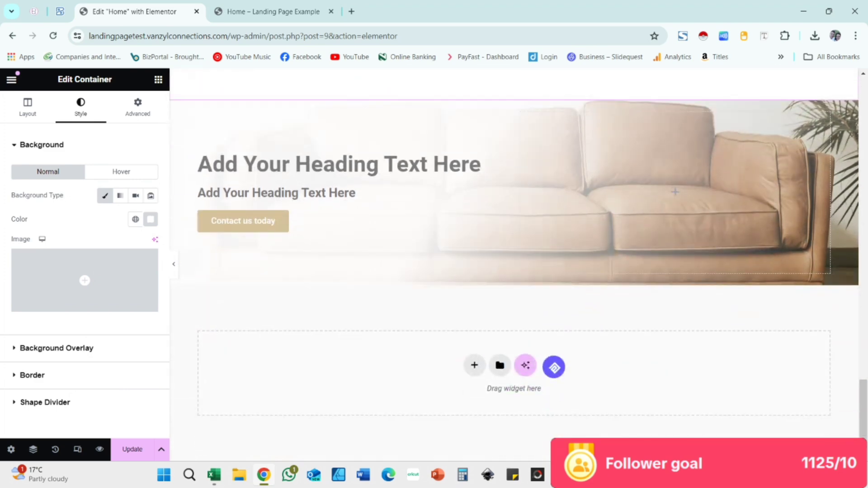
{"action": "left_click", "coordinate": [132, 450]}
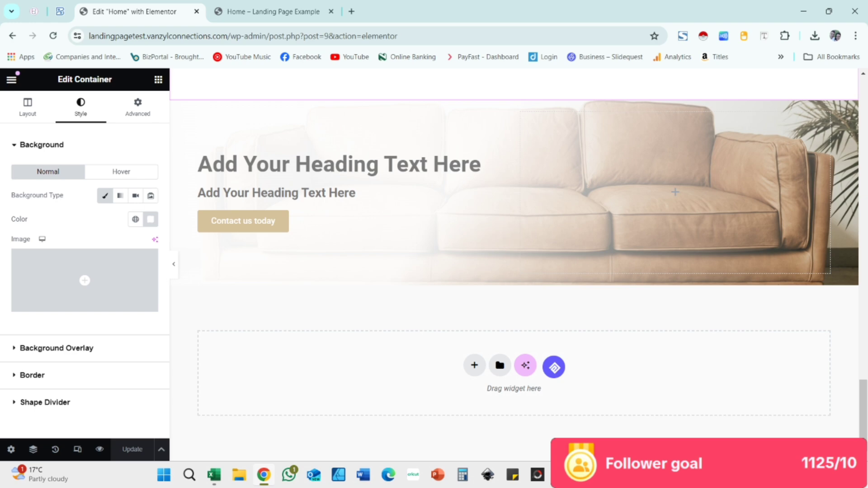
Set the minimum height of the full-width "Get to know us" section container to 224 px
{"action": "scroll", "coordinate": [514, 253], "scroll_direction": "up", "scroll_amount": 3}
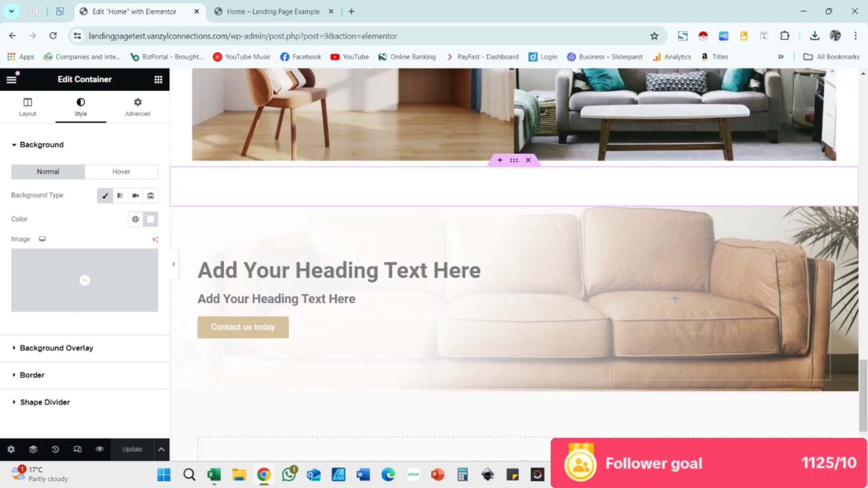
{"action": "scroll", "coordinate": [514, 254], "scroll_direction": "up", "scroll_amount": 6}
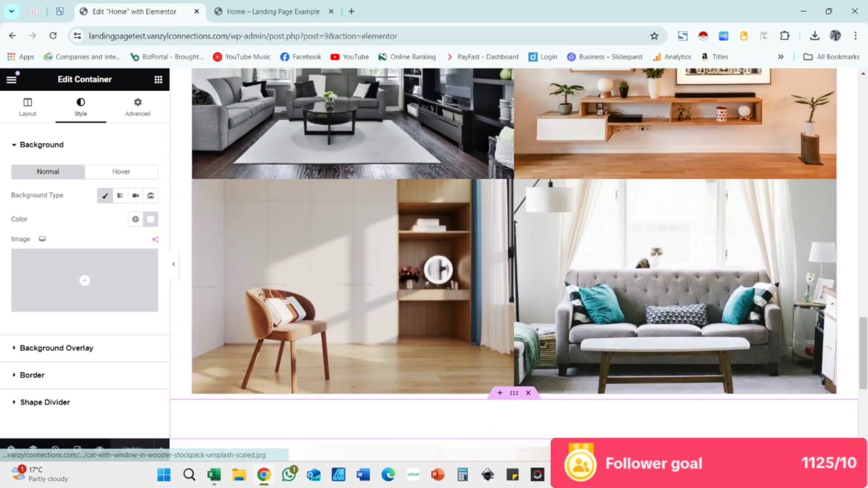
{"action": "scroll", "coordinate": [515, 254], "scroll_direction": "up", "scroll_amount": 15}
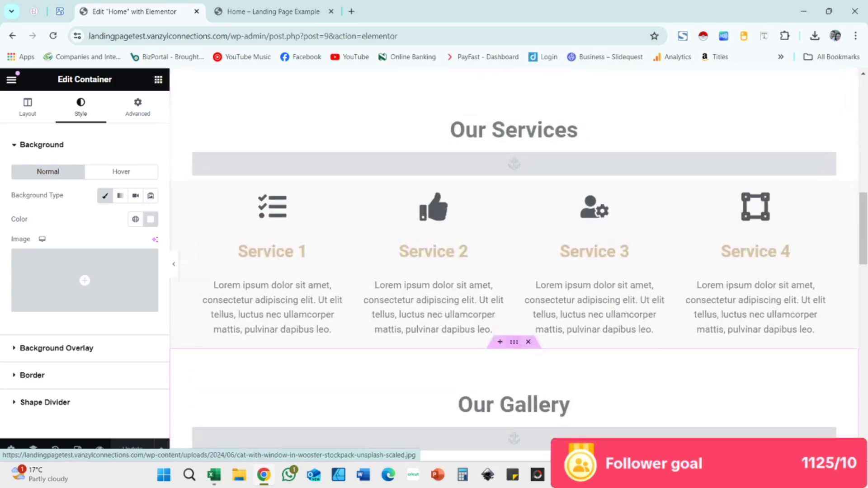
{"action": "scroll", "coordinate": [514, 254], "scroll_direction": "down", "scroll_amount": 4}
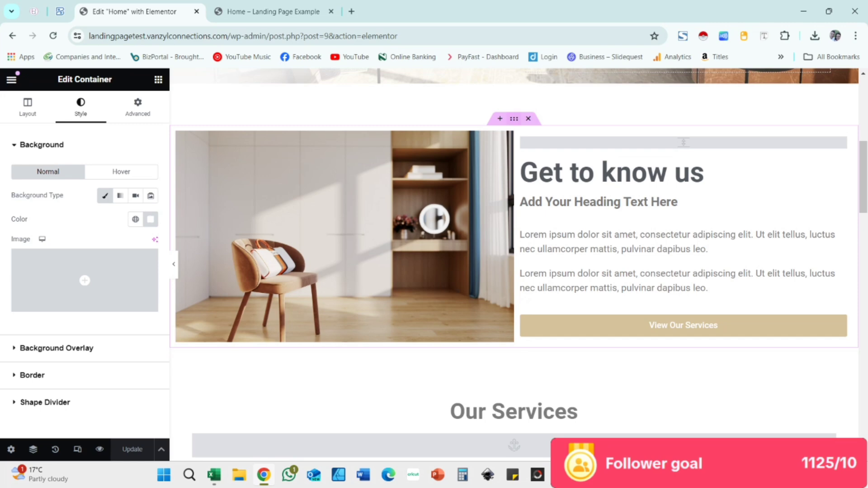
{"action": "left_click", "coordinate": [137, 107]}
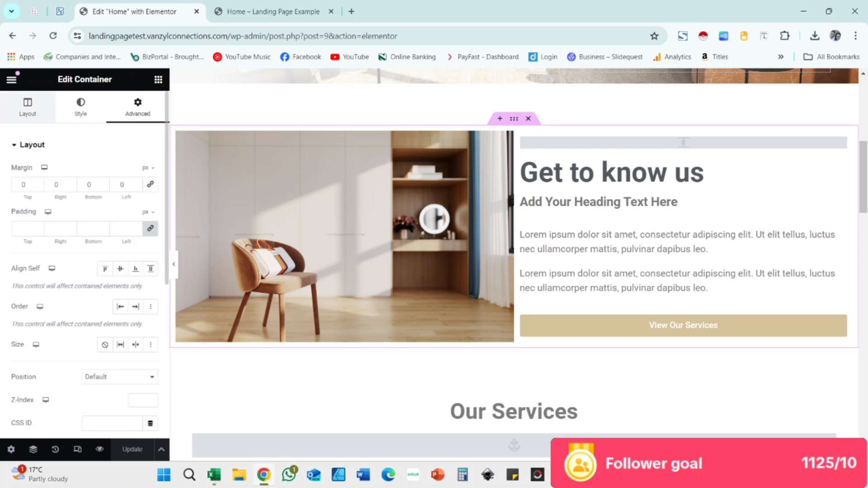
{"action": "left_click", "coordinate": [28, 107]}
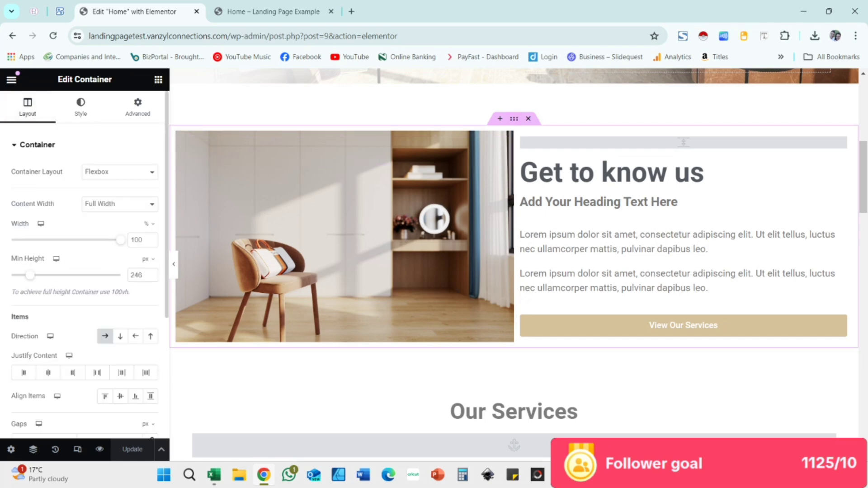
{"action": "left_click_drag", "start_coordinate": [29, 275], "coordinate": [28, 275]}
{"action": "mouse_move", "coordinate": [120, 240]}
{"action": "left_mouse_down"}
{"action": "mouse_move", "coordinate": [88, 240]}
{"action": "mouse_move", "coordinate": [121, 240]}
{"action": "left_mouse_up"}
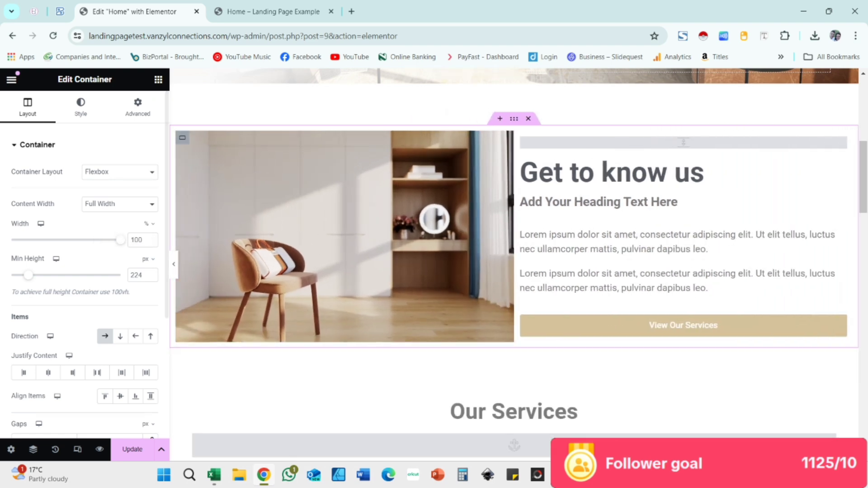
Unlink the padding of the "Get to know us" text column and set its left padding to 41 px, leaving the other sides at 0
{"action": "left_click", "coordinate": [521, 137]}
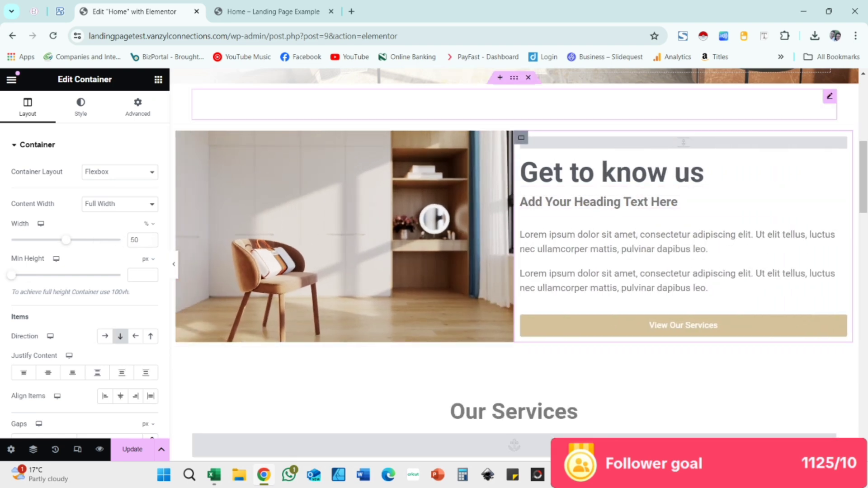
{"action": "left_click", "coordinate": [137, 107]}
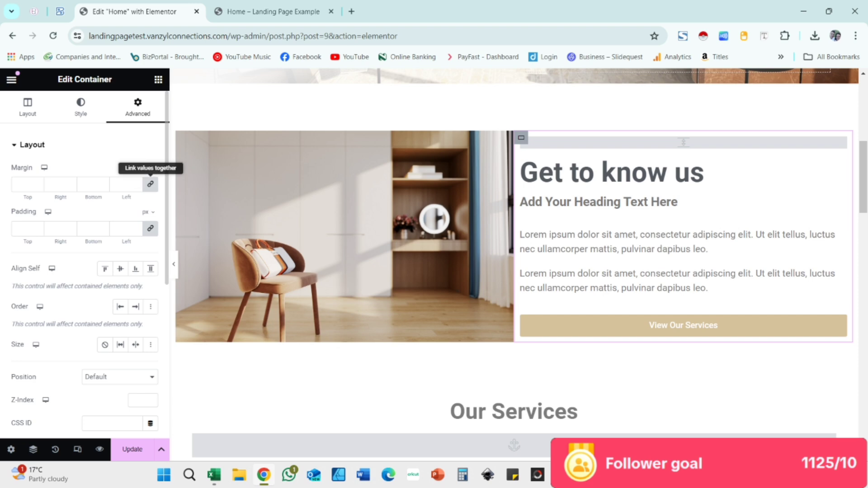
{"action": "left_click", "coordinate": [151, 229]}
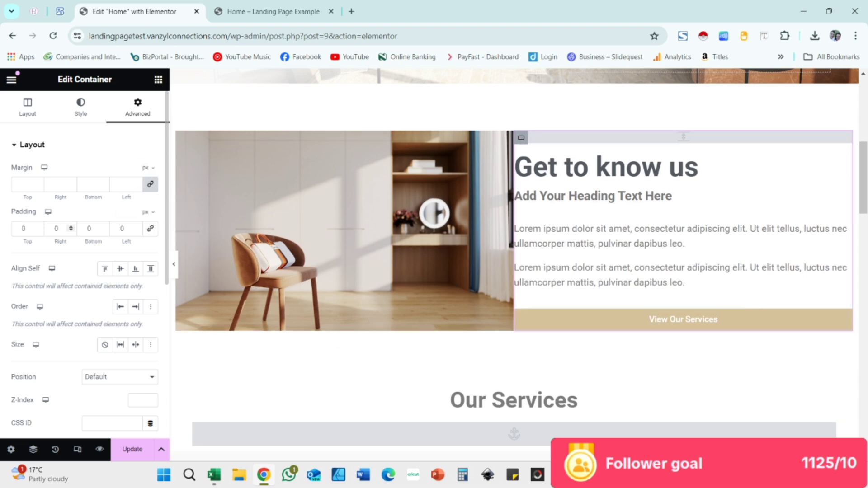
{"action": "left_click", "coordinate": [137, 227]}
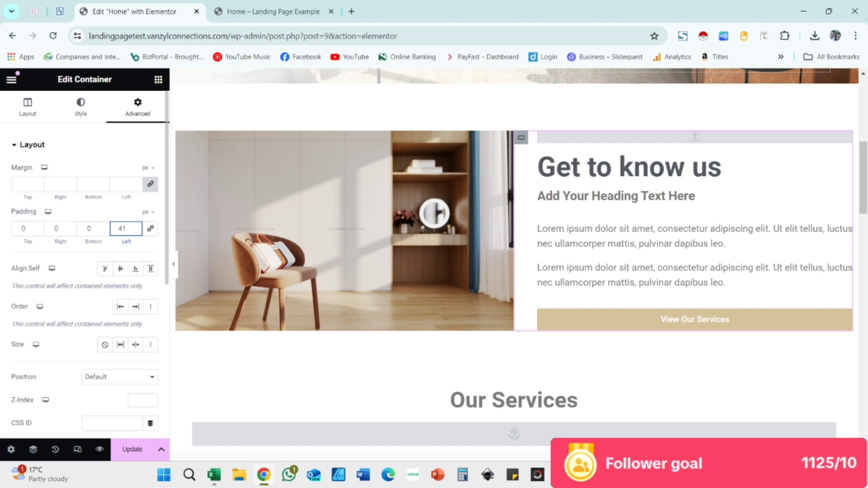
Save the page and check the text column's spacing in the Home page preview, returning to the editor
{"action": "left_click", "coordinate": [132, 450]}
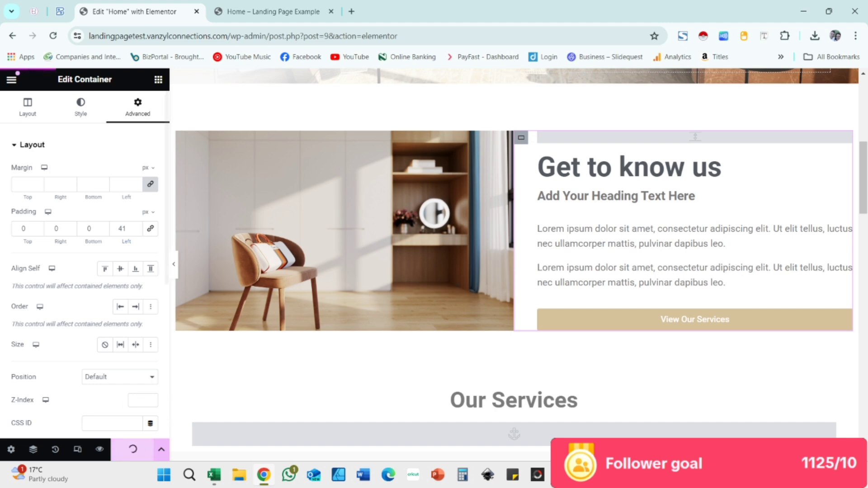
{"action": "left_click", "coordinate": [274, 12]}
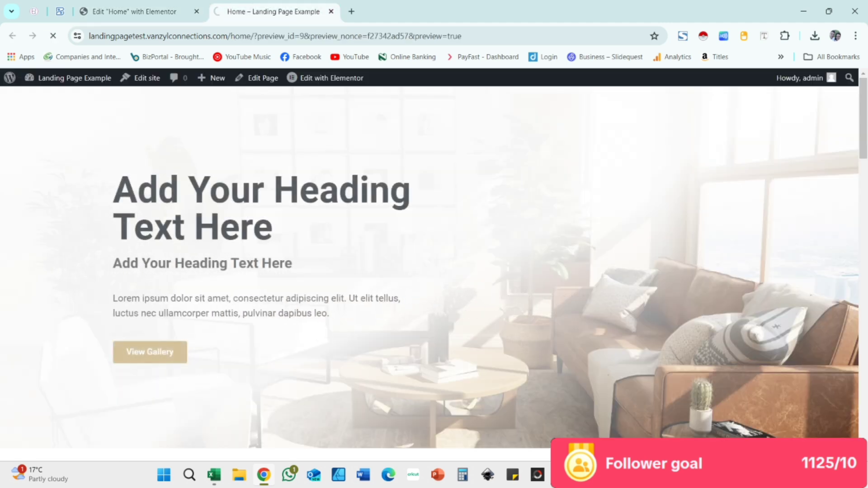
{"action": "scroll", "coordinate": [434, 271], "scroll_direction": "down", "scroll_amount": 7}
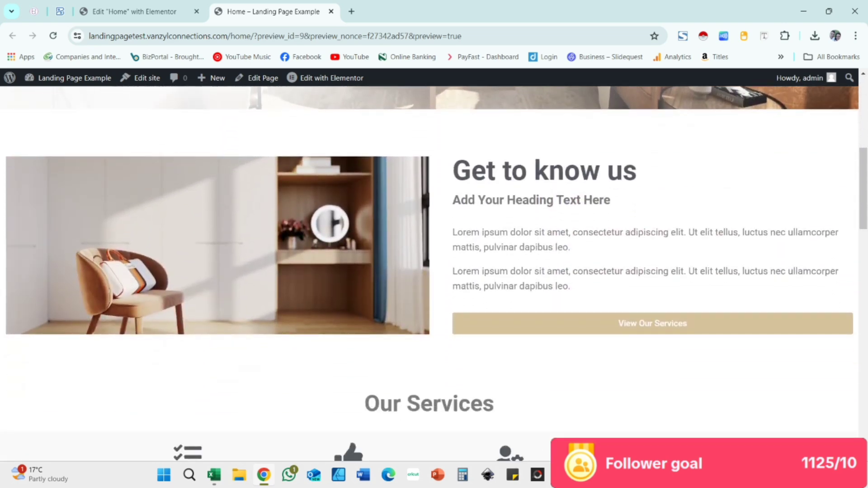
{"action": "left_click", "coordinate": [135, 12]}
Set the spacer in the "Get to know us" image column to 376 px and select the "View Our Services" button
{"action": "left_click", "coordinate": [503, 143]}
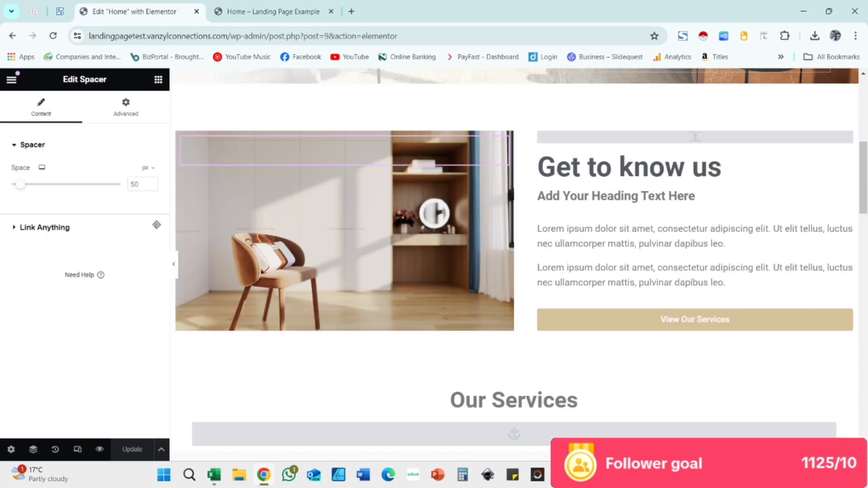
{"action": "left_click_drag", "start_coordinate": [20, 184], "coordinate": [80, 184]}
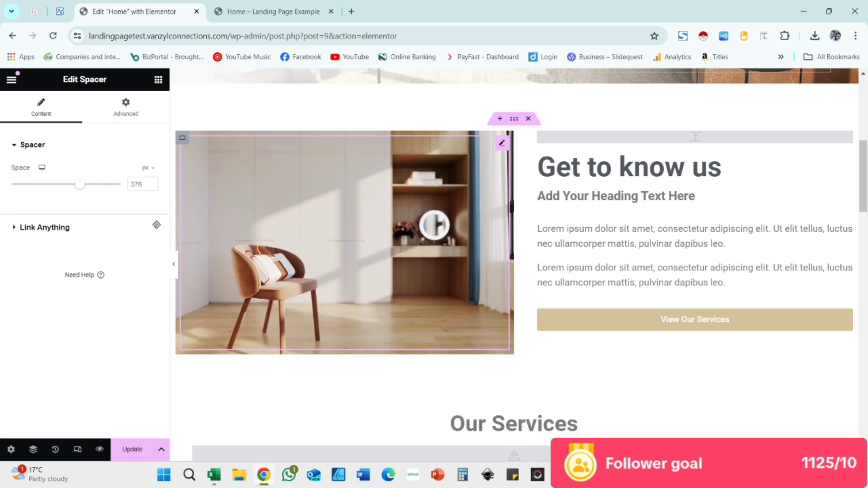
{"action": "left_click", "coordinate": [646, 320]}
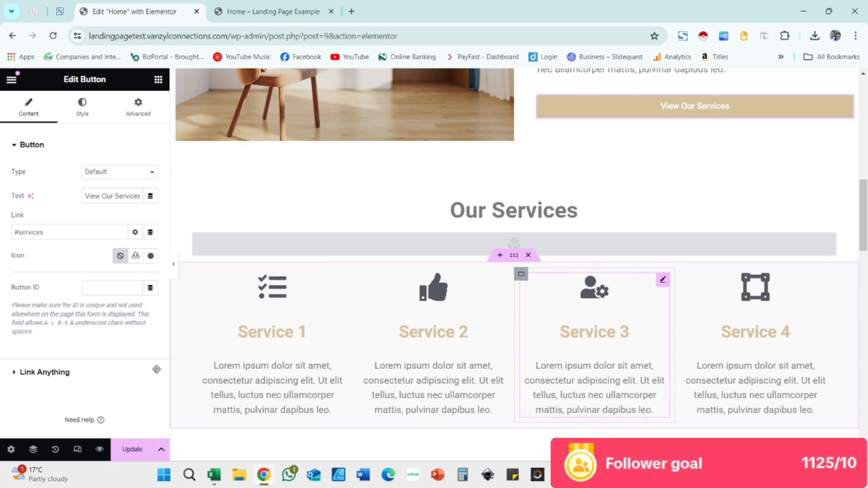
Align the "View Our Services" button to the left and save the page
{"action": "scroll", "coordinate": [679, 192], "scroll_direction": "up", "scroll_amount": 5}
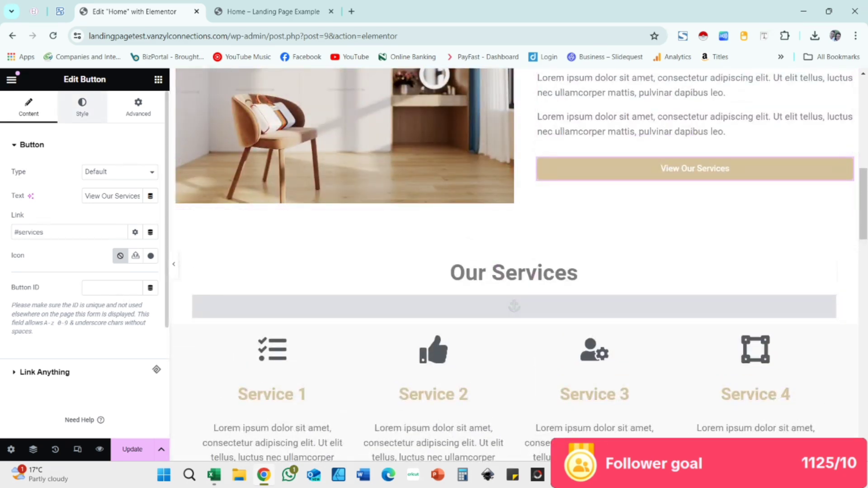
{"action": "left_click", "coordinate": [82, 106]}
{"action": "left_click", "coordinate": [104, 172]}
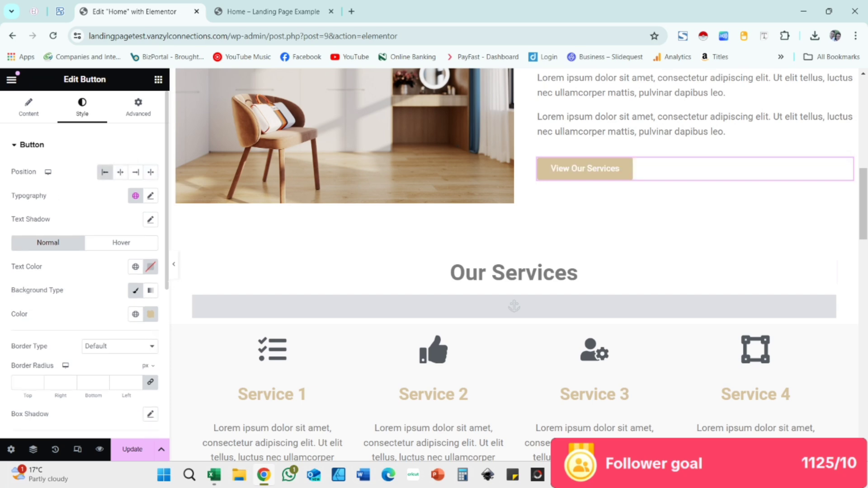
{"action": "left_click", "coordinate": [132, 450]}
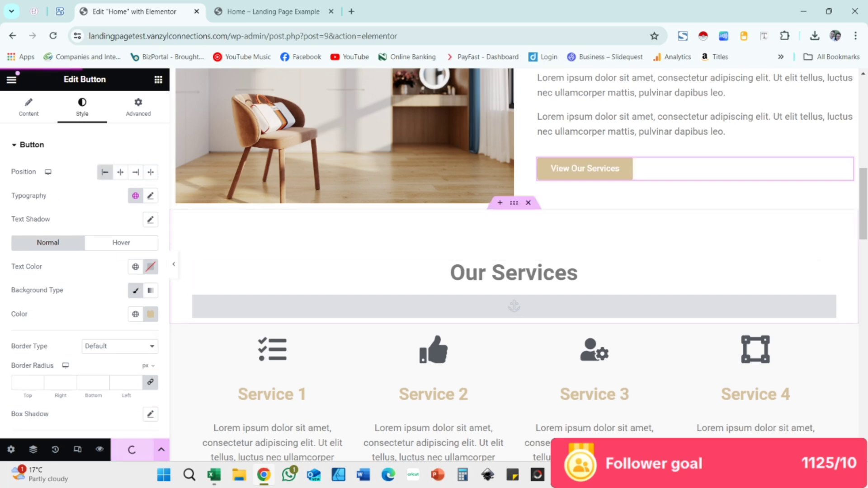
Check the "Get to know us" section and its button in the Home page preview, returning to the editor
{"action": "left_click", "coordinate": [273, 11]}
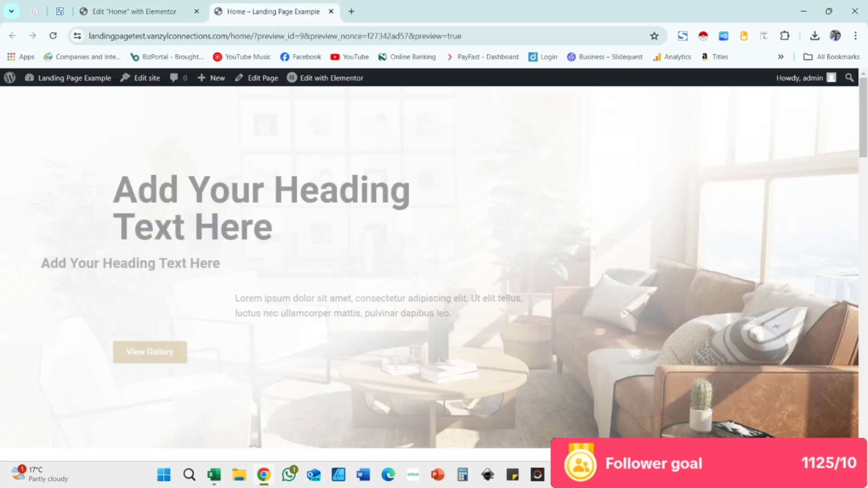
{"action": "scroll", "coordinate": [434, 272], "scroll_direction": "down", "scroll_amount": 7}
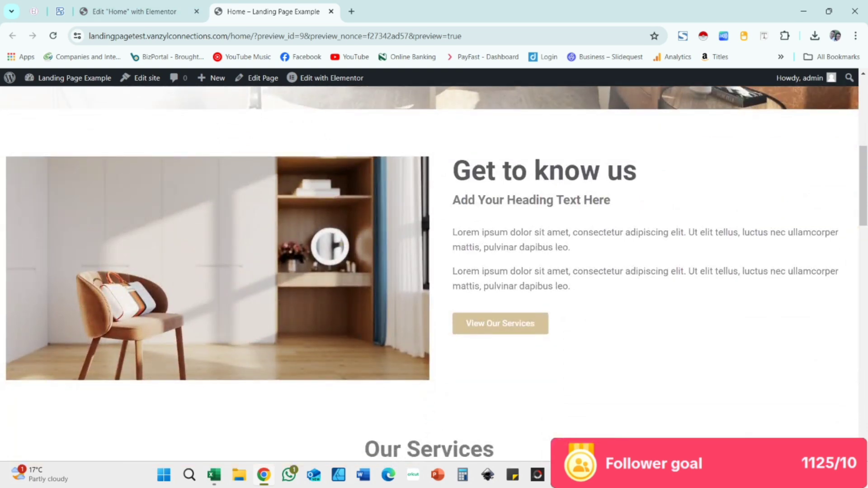
{"action": "left_click", "coordinate": [136, 12]}
Set the font size of the "Get to know us" heading to 83 px and save the page
{"action": "scroll", "coordinate": [634, 175], "scroll_direction": "up", "scroll_amount": 3}
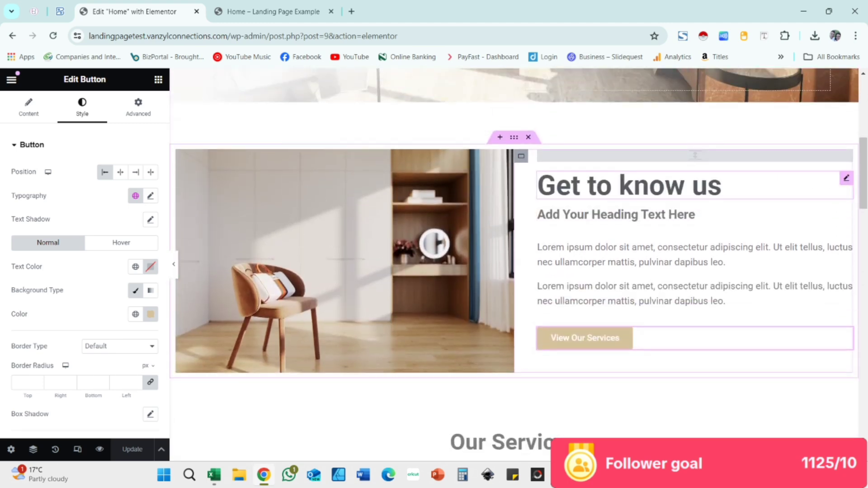
{"action": "key", "text": "ctrl+minus"}
{"action": "left_click", "coordinate": [691, 174]}
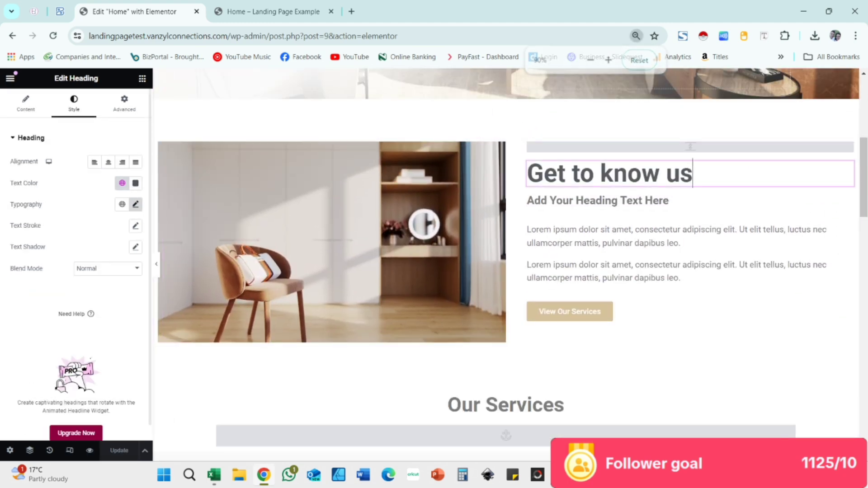
{"action": "left_click", "coordinate": [136, 205]}
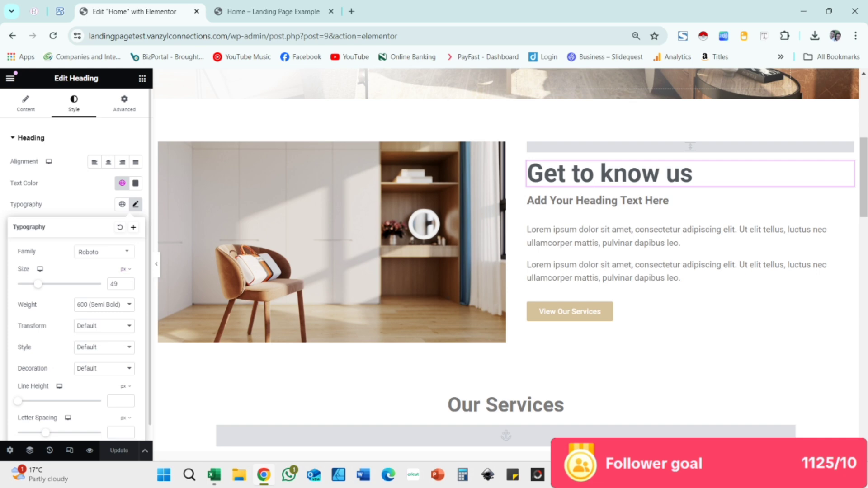
{"action": "left_click_drag", "start_coordinate": [38, 284], "coordinate": [53, 284]}
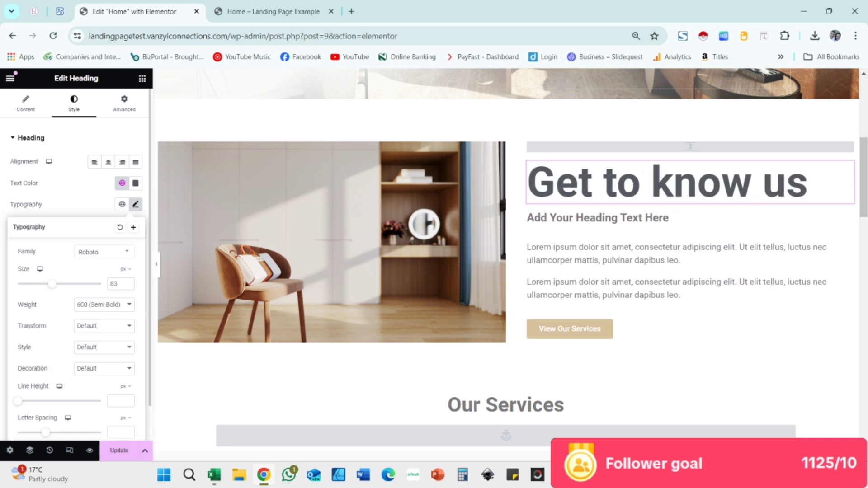
{"action": "left_click", "coordinate": [118, 451]}
Reload the Home page preview, review the enlarged heading and the "Our Services" section, and return to the editor
{"action": "left_click", "coordinate": [274, 11]}
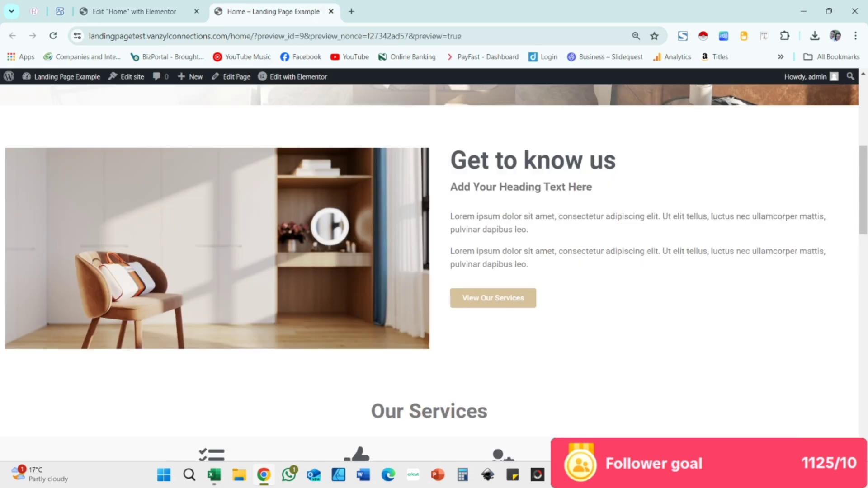
{"action": "key", "text": "F5"}
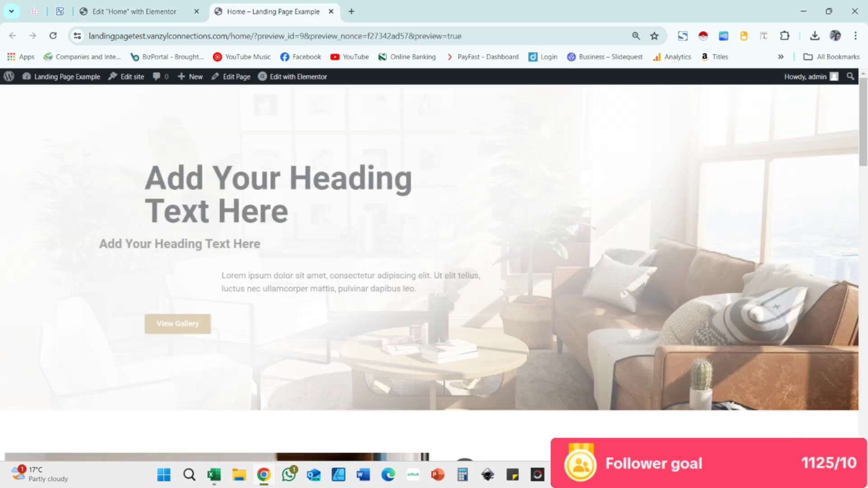
{"action": "scroll", "coordinate": [430, 272], "scroll_direction": "down", "scroll_amount": 4}
{"action": "scroll", "coordinate": [434, 262], "scroll_direction": "down", "scroll_amount": 1}
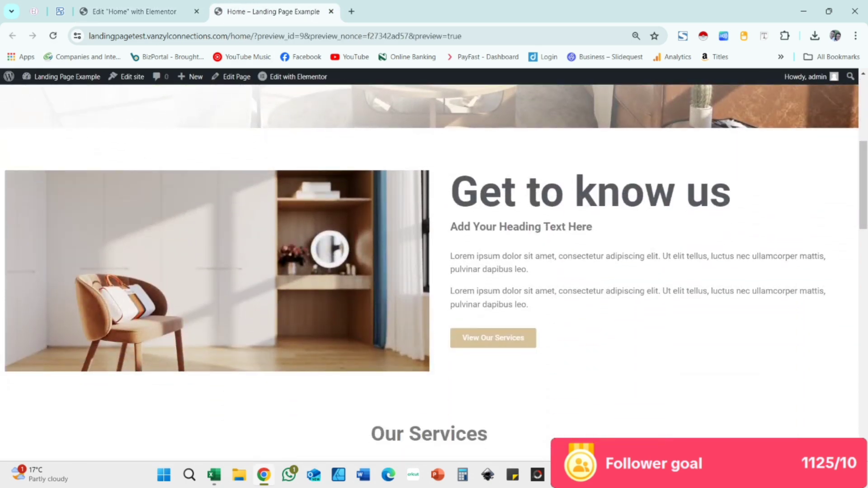
{"action": "scroll", "coordinate": [434, 271], "scroll_direction": "down", "scroll_amount": 2}
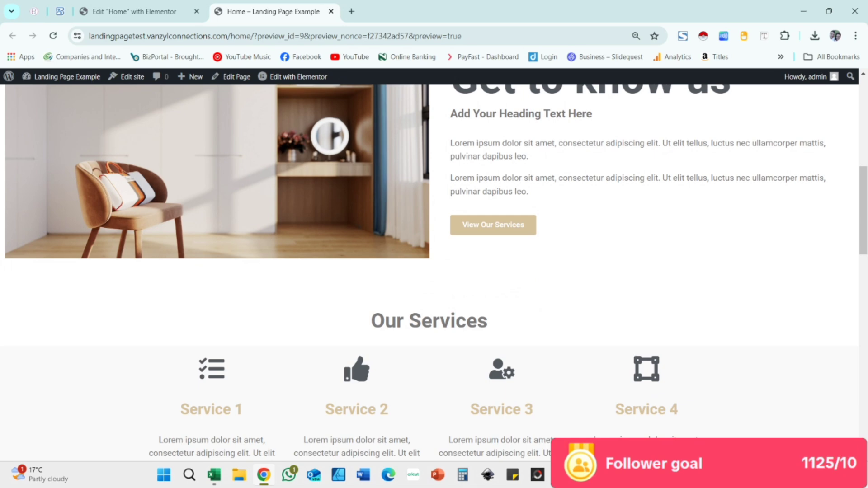
{"action": "scroll", "coordinate": [429, 271], "scroll_direction": "down", "scroll_amount": 3}
{"action": "left_click", "coordinate": [135, 12]}
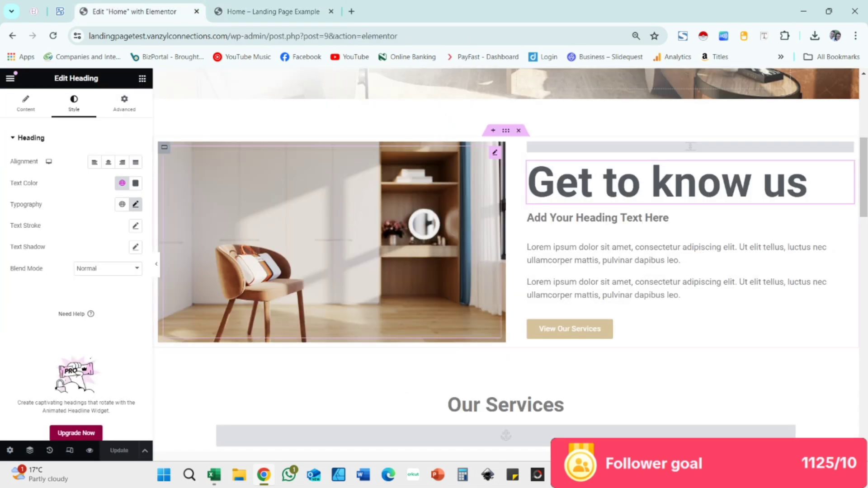
Give the container holding the four services a classic background in white, #FFFFFF
{"action": "scroll", "coordinate": [407, 254], "scroll_direction": "down", "scroll_amount": 4}
{"action": "scroll", "coordinate": [507, 263], "scroll_direction": "down", "scroll_amount": 5}
{"action": "scroll", "coordinate": [506, 262], "scroll_direction": "up", "scroll_amount": 4}
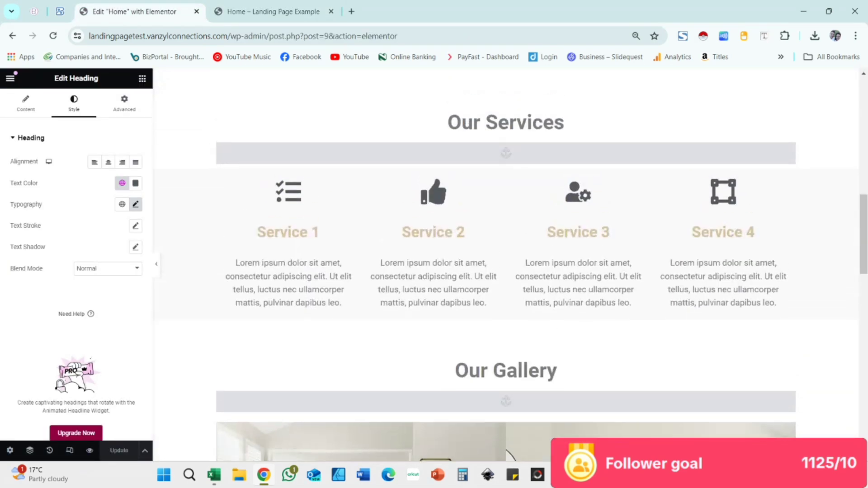
{"action": "left_click", "coordinate": [506, 163]}
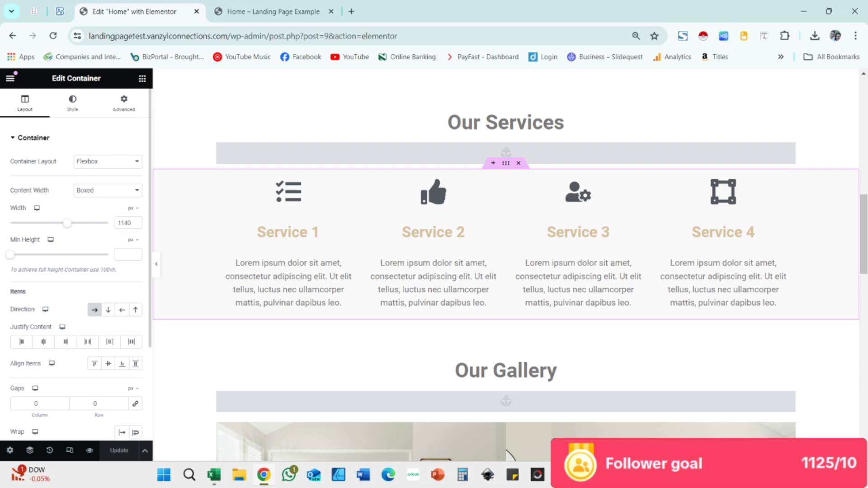
{"action": "left_click", "coordinate": [73, 103]}
{"action": "left_click", "coordinate": [94, 183]}
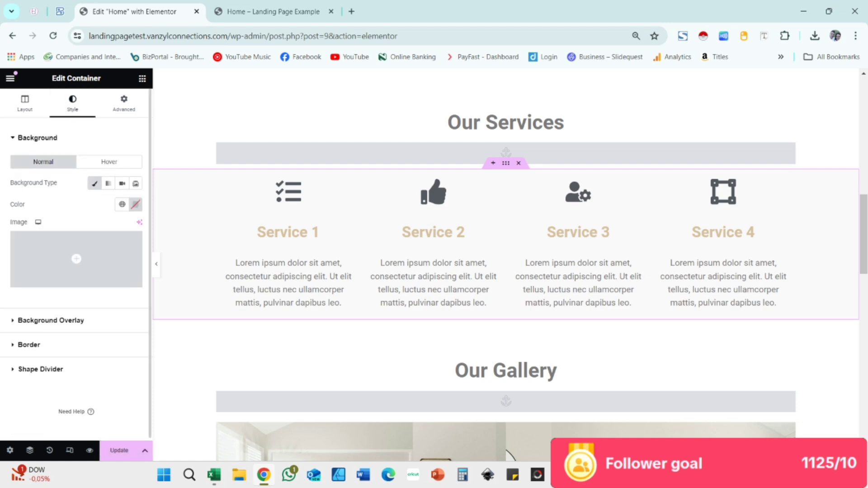
{"action": "left_click", "coordinate": [136, 205]}
{"action": "left_click_drag", "start_coordinate": [102, 276], "coordinate": [77, 245]}
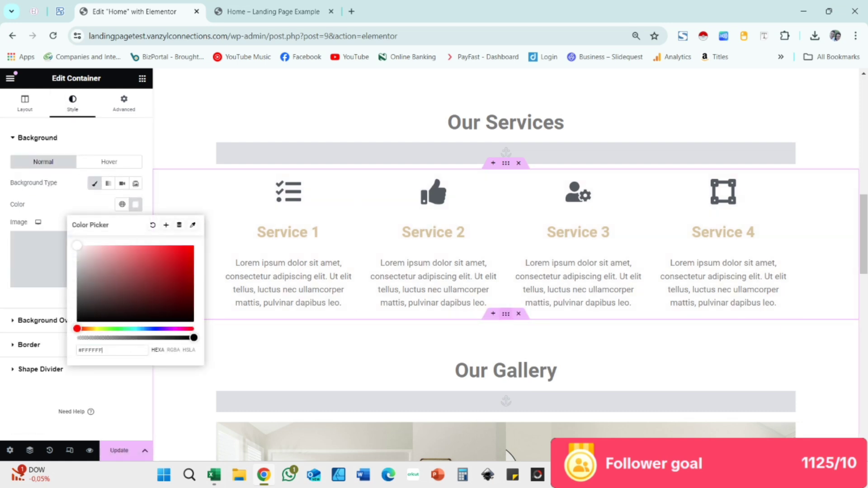
Review the services, gallery and contact banner sections in the Home page preview, returning to the editor
{"action": "left_click", "coordinate": [267, 11]}
{"action": "scroll", "coordinate": [430, 271], "scroll_direction": "down", "scroll_amount": 6}
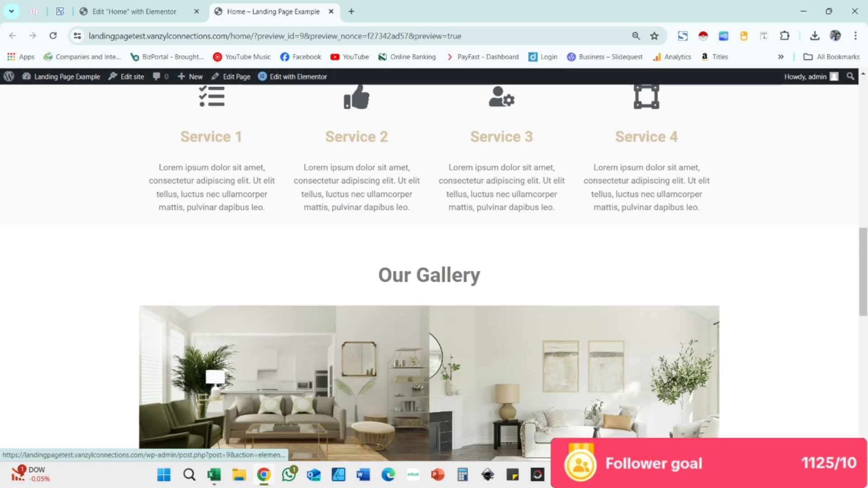
{"action": "scroll", "coordinate": [361, 141], "scroll_direction": "down", "scroll_amount": 5}
{"action": "scroll", "coordinate": [361, 142], "scroll_direction": "up", "scroll_amount": 2}
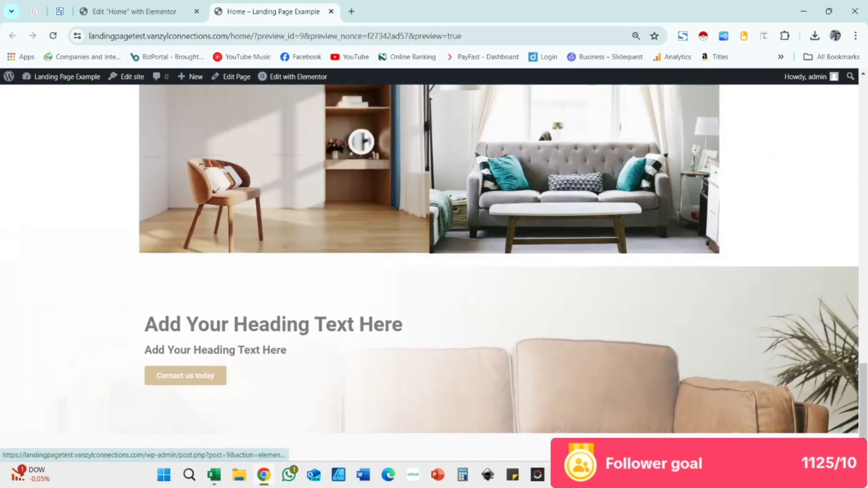
{"action": "left_click", "coordinate": [140, 12]}
Save the page, check the services background in the Home page preview, and return to the end of the page in the editor
{"action": "left_click", "coordinate": [119, 451]}
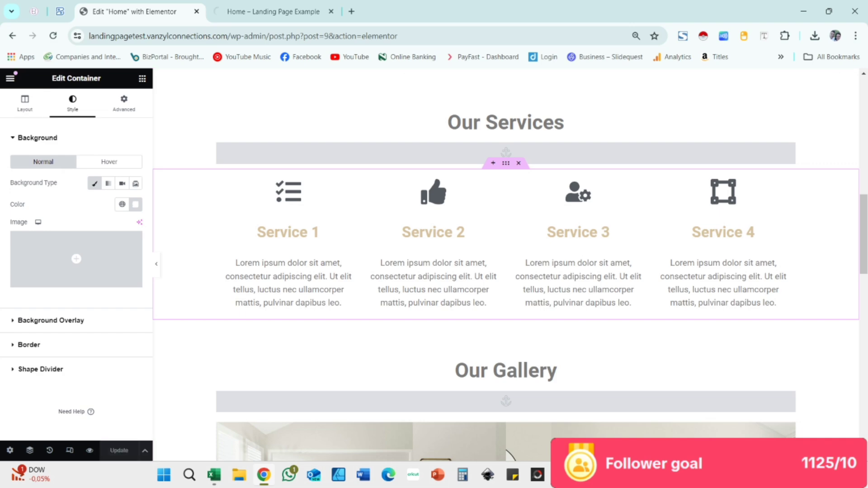
{"action": "left_click", "coordinate": [273, 12]}
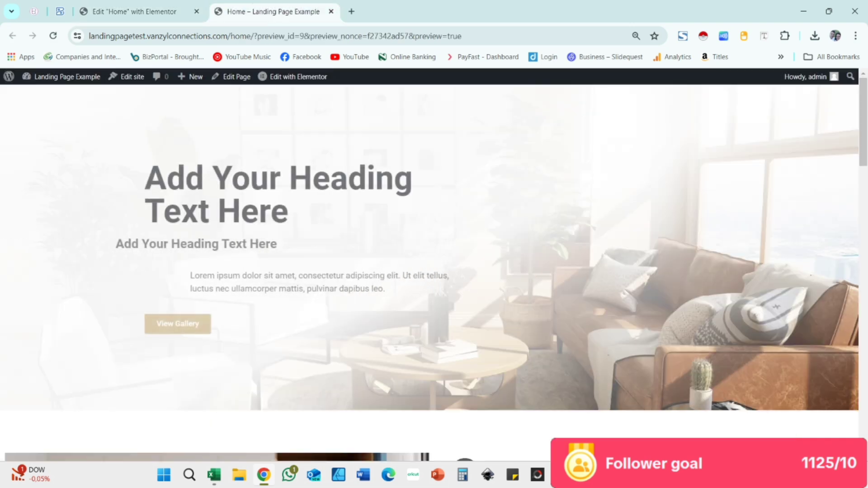
{"action": "scroll", "coordinate": [435, 271], "scroll_direction": "down", "scroll_amount": 7}
{"action": "scroll", "coordinate": [434, 272], "scroll_direction": "down", "scroll_amount": 5}
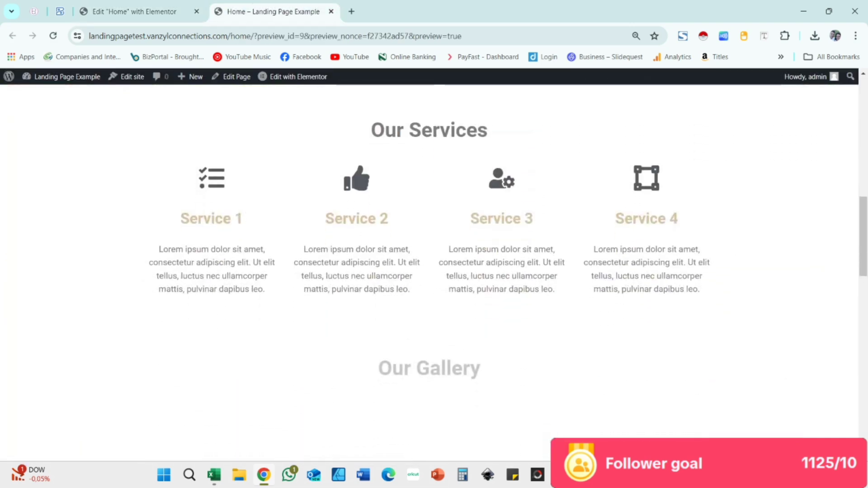
{"action": "scroll", "coordinate": [434, 271], "scroll_direction": "down", "scroll_amount": 5}
{"action": "scroll", "coordinate": [434, 271], "scroll_direction": "down", "scroll_amount": 8}
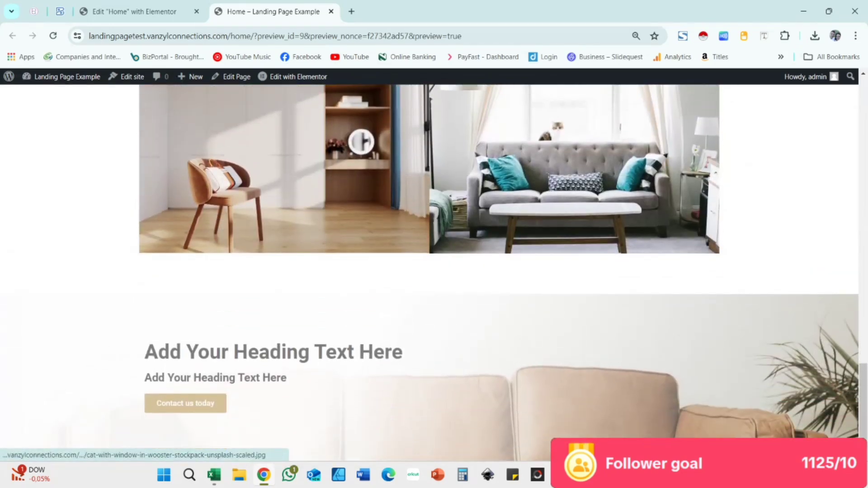
{"action": "left_click", "coordinate": [135, 12]}
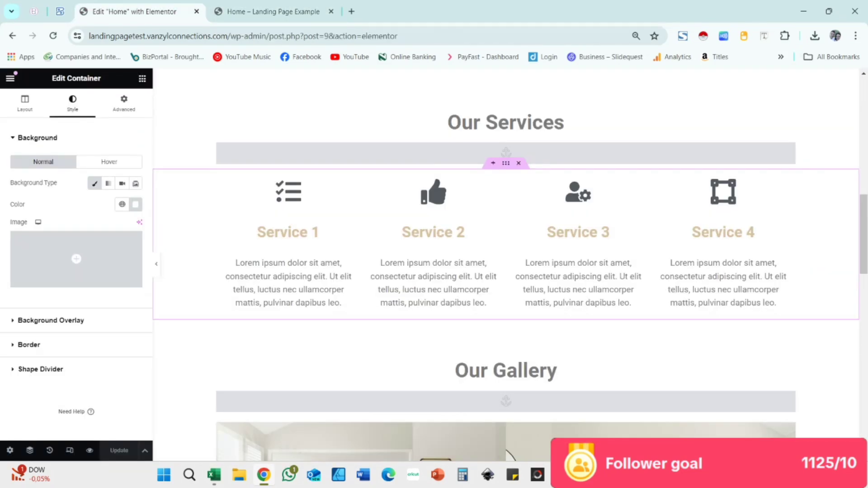
{"action": "scroll", "coordinate": [506, 264], "scroll_direction": "down", "scroll_amount": 15}
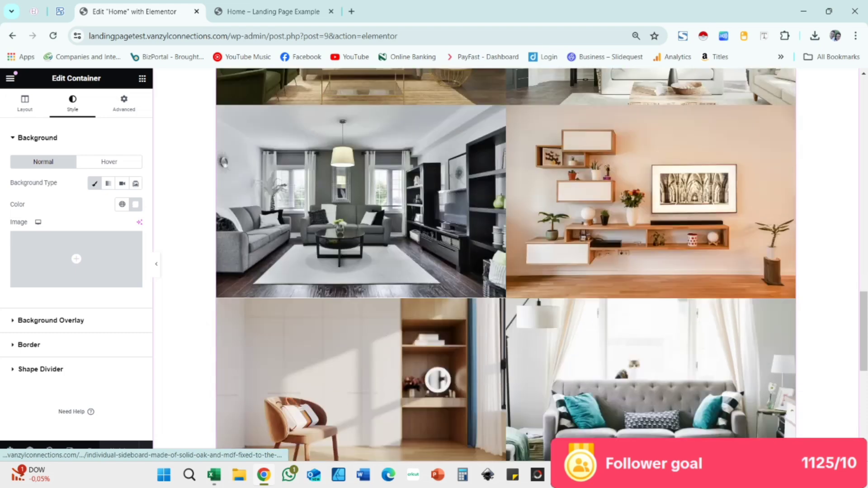
{"action": "scroll", "coordinate": [506, 265], "scroll_direction": "down", "scroll_amount": 1}
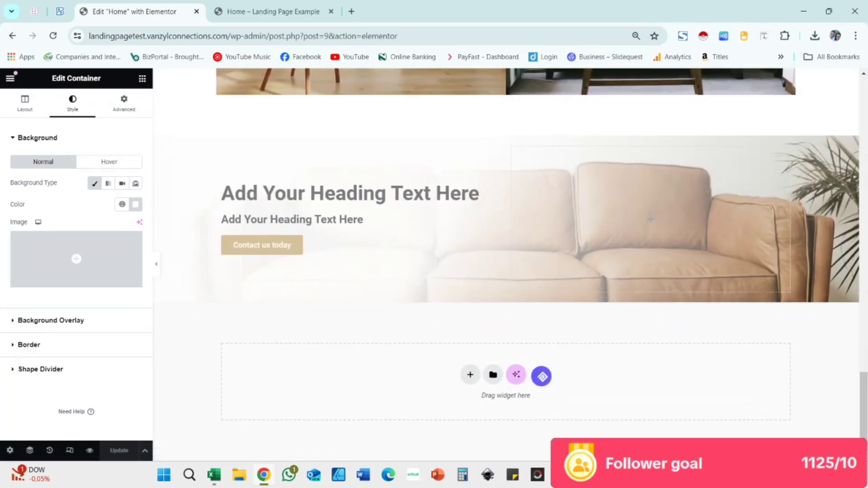
{"action": "left_click", "coordinate": [143, 79]}
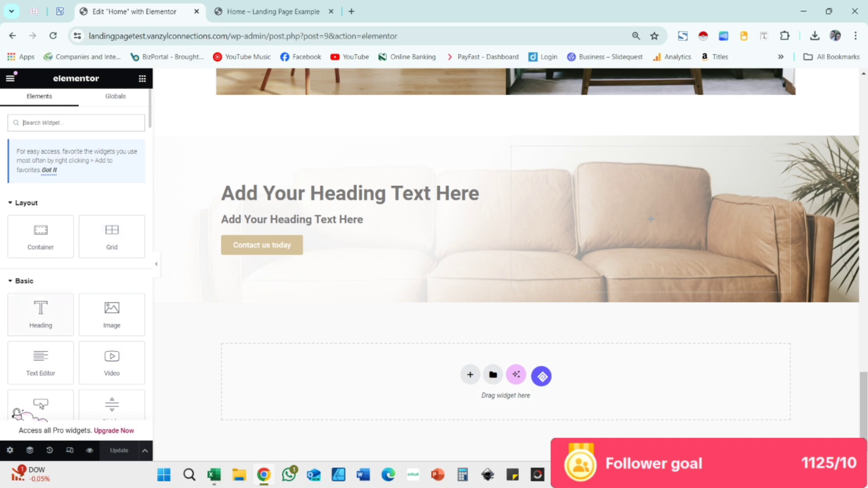
{"action": "left_click", "coordinate": [493, 375]}
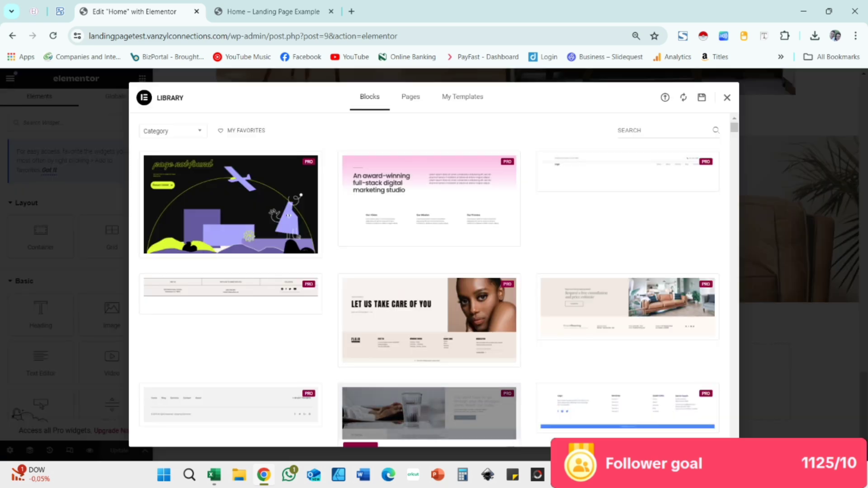
{"action": "left_click", "coordinate": [727, 97]}
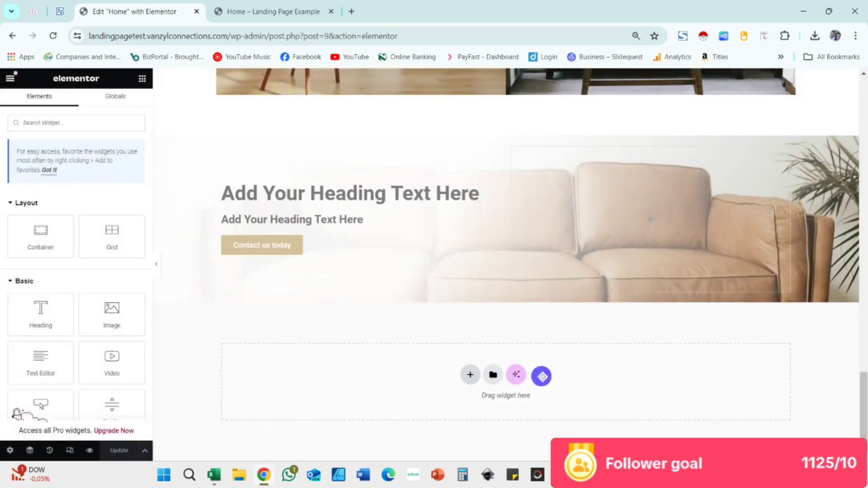
Add a new flexbox container with a single-column, downward structure below the contact banner
{"action": "left_click", "coordinate": [470, 375]}
{"action": "left_click", "coordinate": [474, 407]}
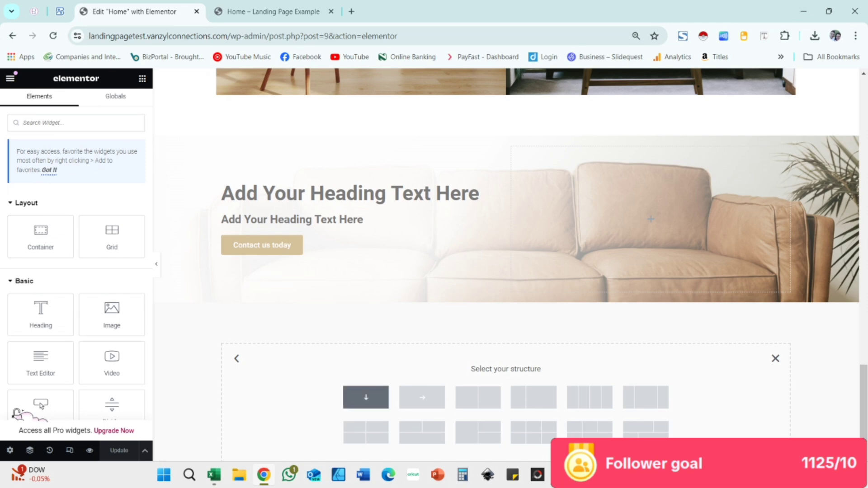
{"action": "left_click", "coordinate": [366, 397]}
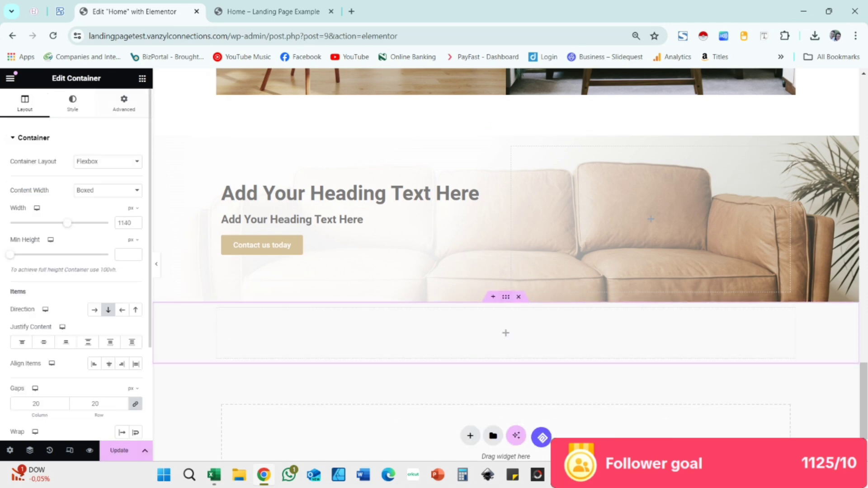
Place a Text Editor widget in the new container below the contact banner and centre its text
{"action": "left_click", "coordinate": [142, 78]}
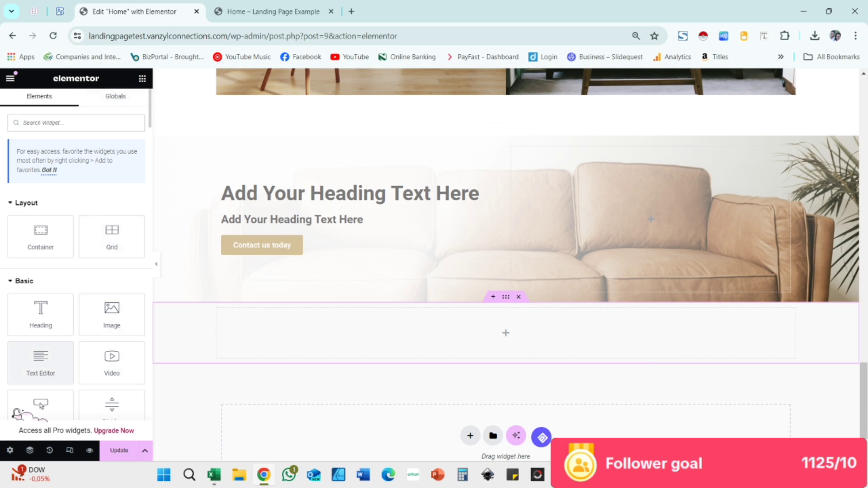
{"action": "left_click_drag", "start_coordinate": [41, 362], "coordinate": [448, 335]}
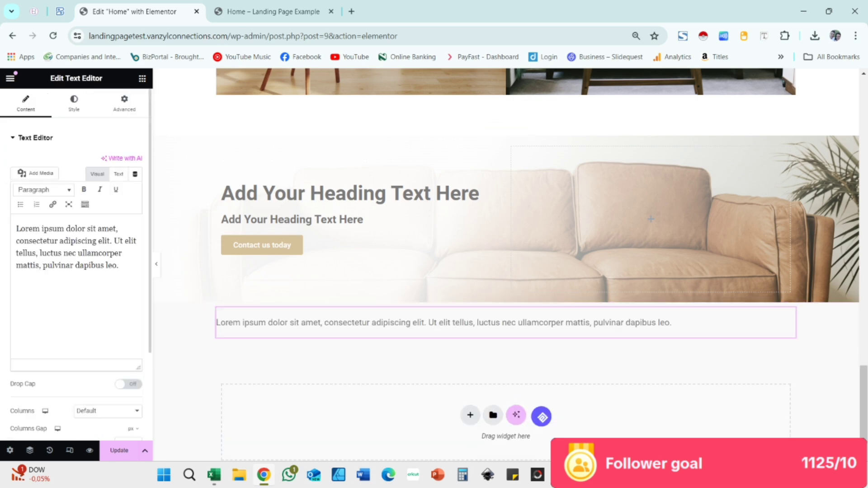
{"action": "left_click", "coordinate": [73, 103]}
{"action": "left_click", "coordinate": [108, 162]}
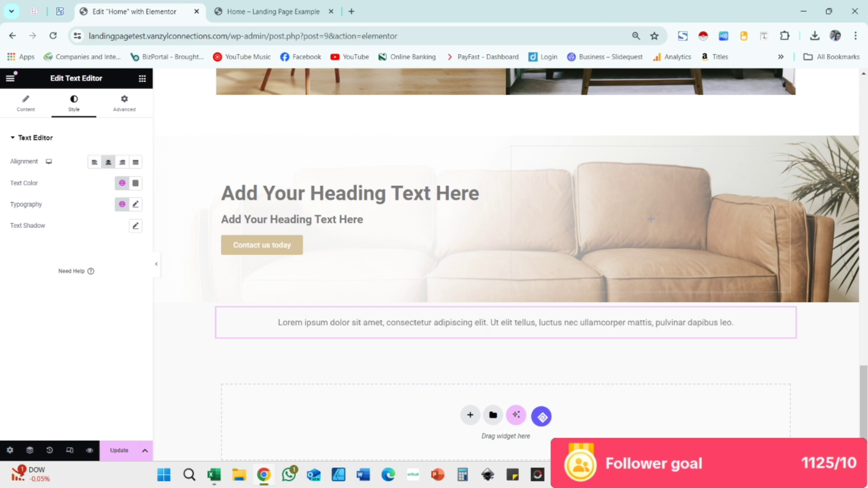
Replace the placeholder text in the footer Text Editor widget with "All rights reserved", correcting the spelling of "rights"
{"action": "left_click", "coordinate": [26, 103]}
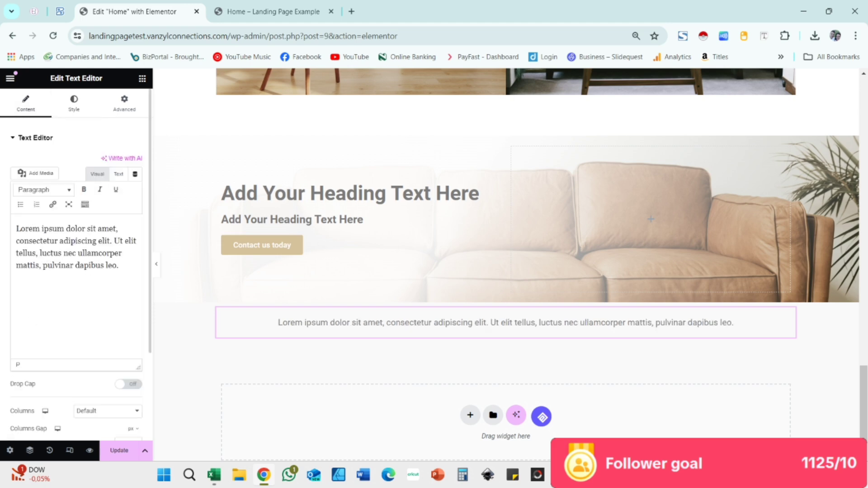
{"action": "key", "text": "ctrl+a"}
{"action": "type", "text": "as"}
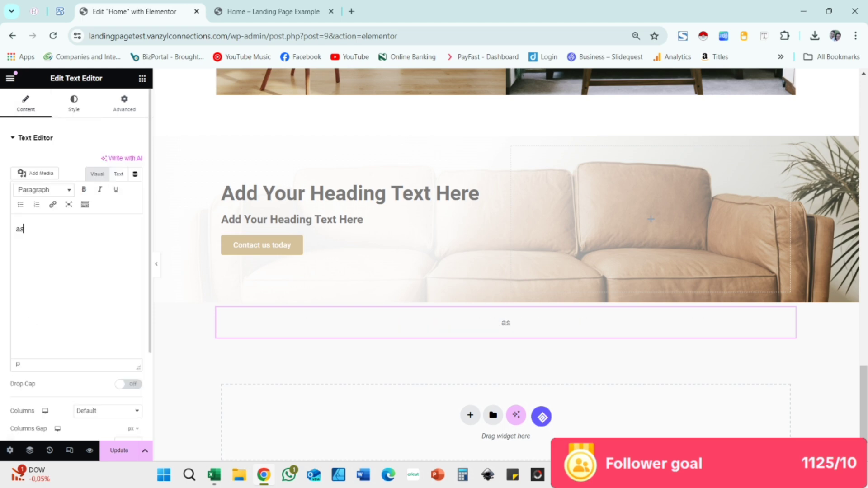
{"action": "type", "text": "l"}
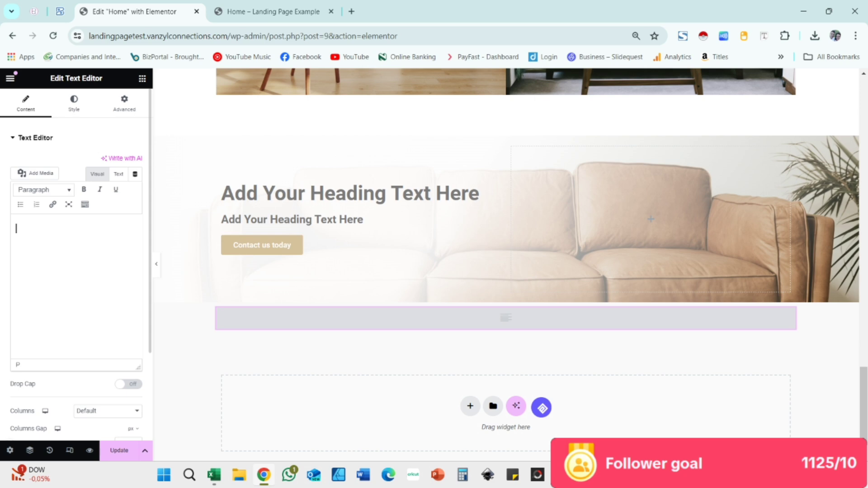
{"action": "type", "text": "All righ"}
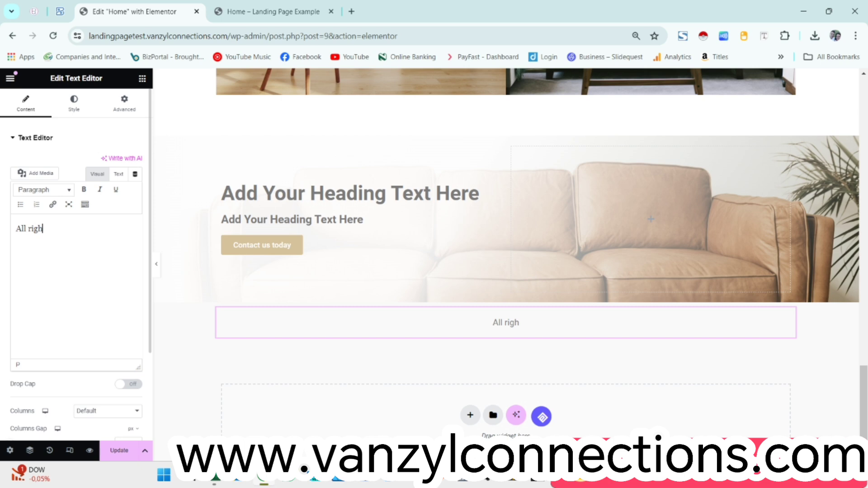
{"action": "key", "text": "BackSpace"}
{"action": "key", "text": "BackSpace"}
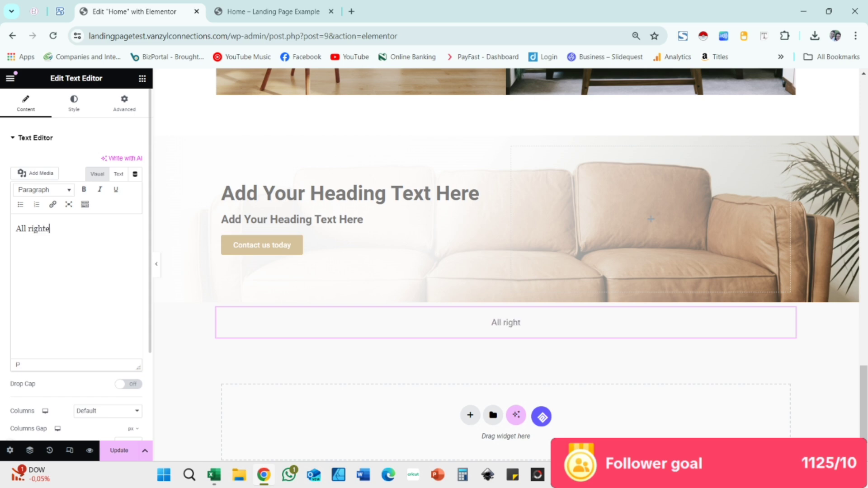
{"action": "type", "text": "ved"}
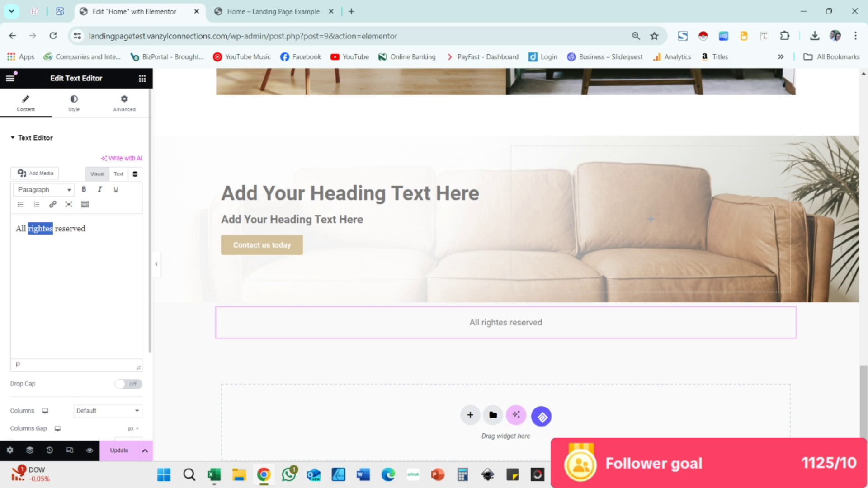
{"action": "type", "text": "rites"}
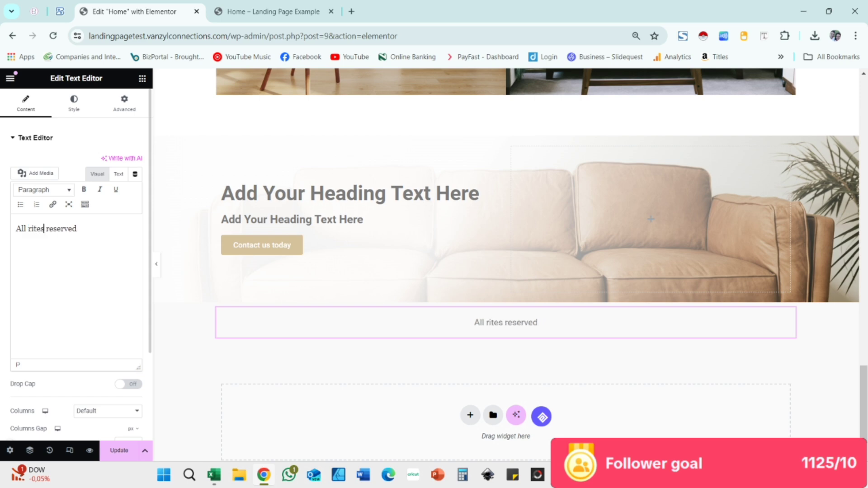
{"action": "key", "text": "BackSpace"}
{"action": "key", "text": "BackSpace"}
{"action": "key", "text": "BackSpace"}
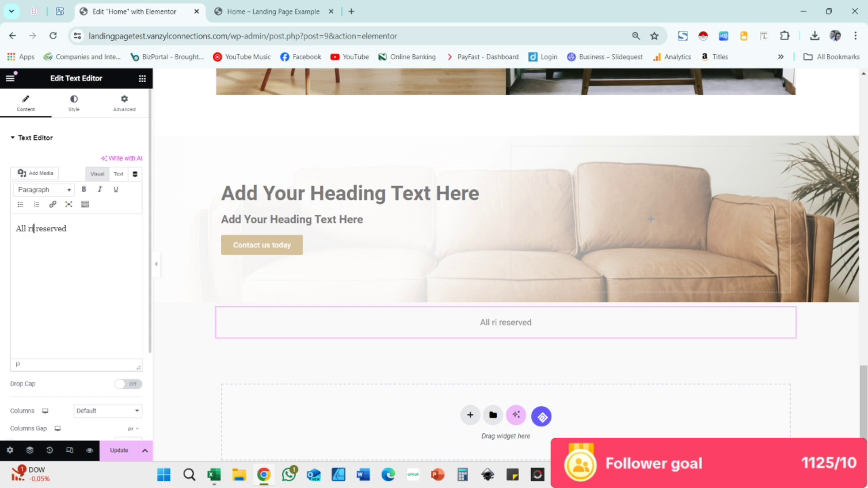
{"action": "type", "text": "ghts"}
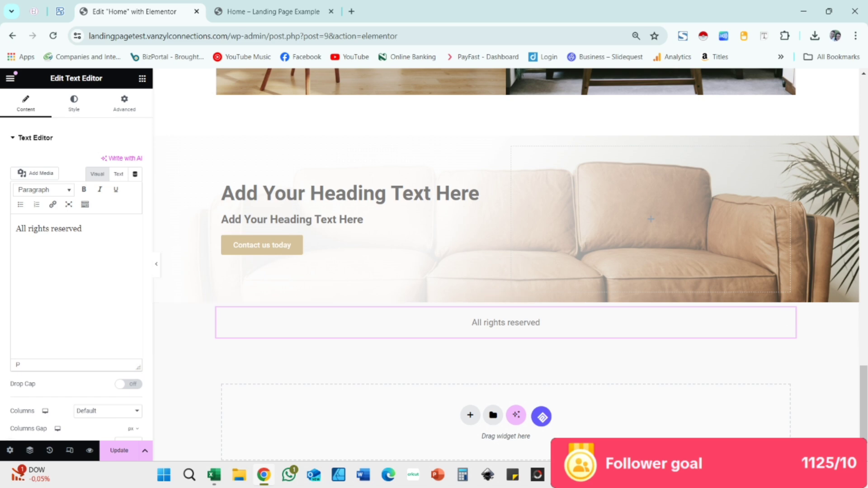
Append "| Company Name" to the footer text and update the page
{"action": "left_click", "coordinate": [83, 229]}
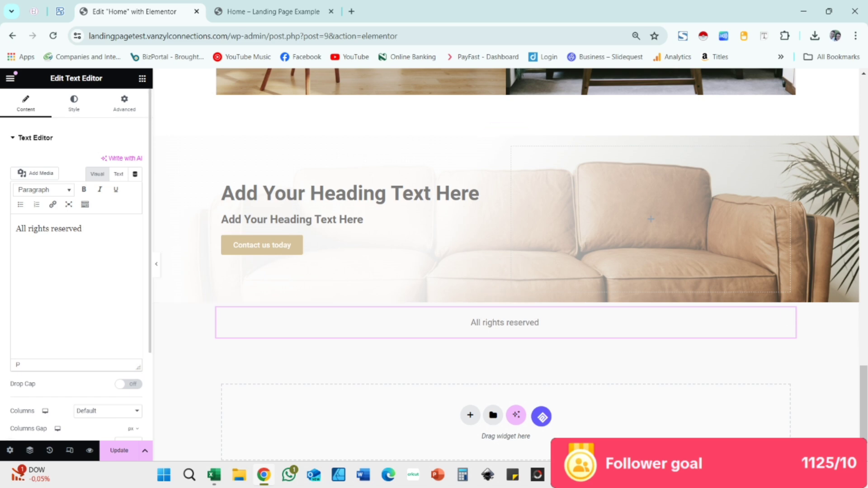
{"action": "type", "text": "| Company Name"}
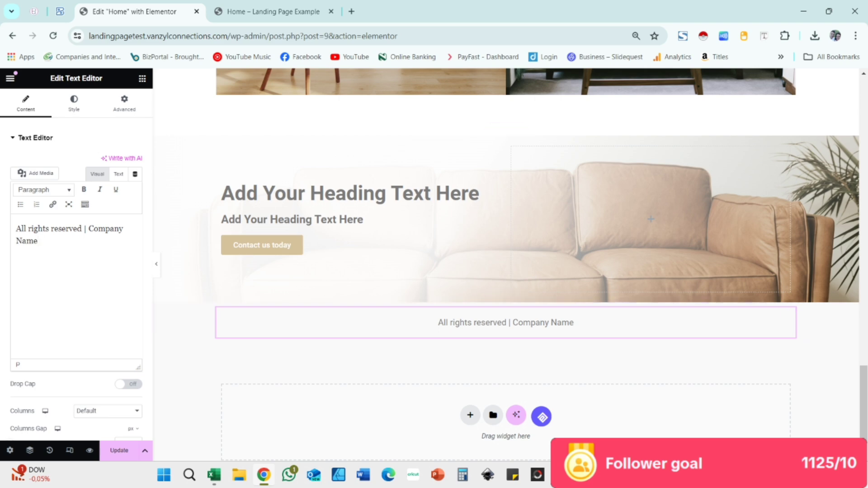
{"action": "left_click", "coordinate": [119, 450]}
Review the whole Home page preview from the hero through the services, gallery and contact banner to the footer text
{"action": "left_click", "coordinate": [273, 11]}
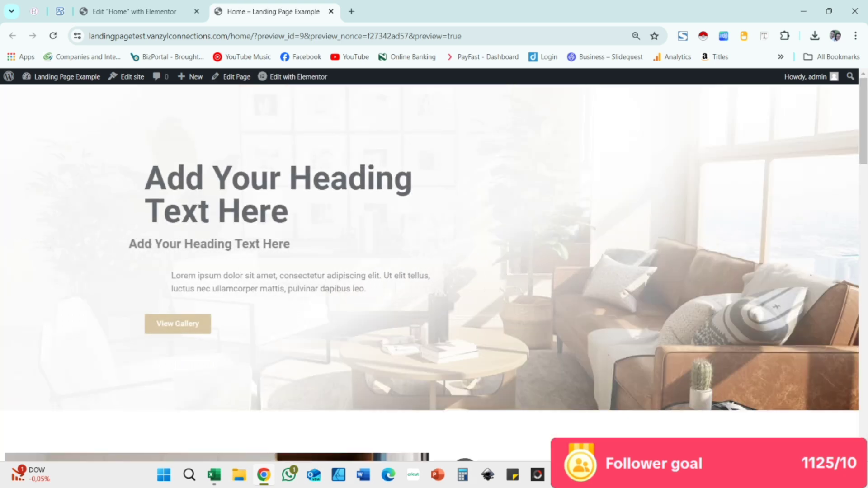
{"action": "scroll", "coordinate": [435, 271], "scroll_direction": "down", "scroll_amount": 4}
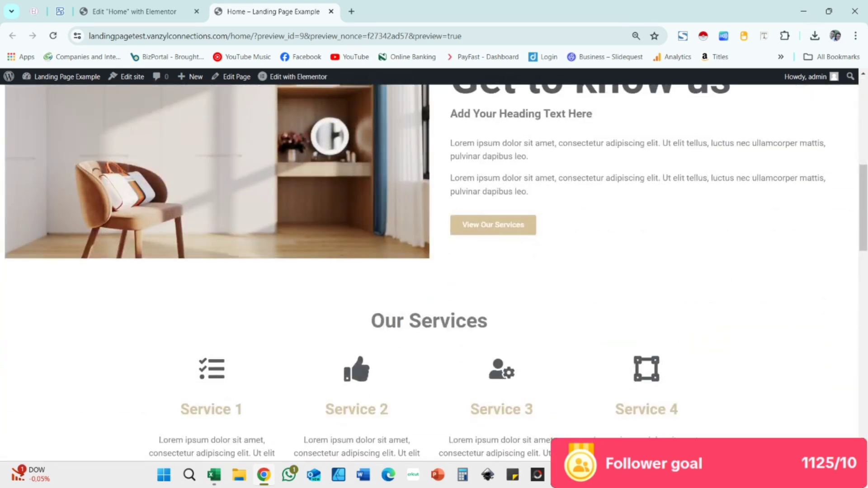
{"action": "scroll", "coordinate": [435, 271], "scroll_direction": "down", "scroll_amount": 3}
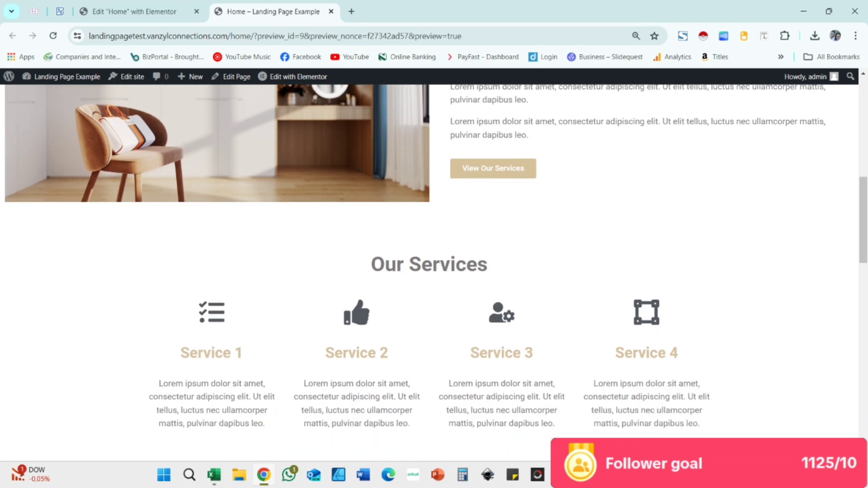
{"action": "scroll", "coordinate": [434, 271], "scroll_direction": "down", "scroll_amount": 4}
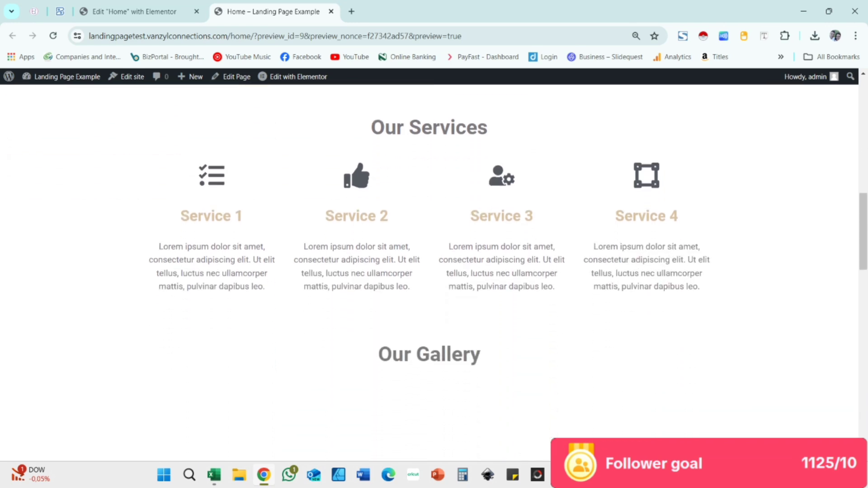
{"action": "scroll", "coordinate": [434, 271], "scroll_direction": "down", "scroll_amount": 2}
{"action": "scroll", "coordinate": [434, 272], "scroll_direction": "down", "scroll_amount": 8}
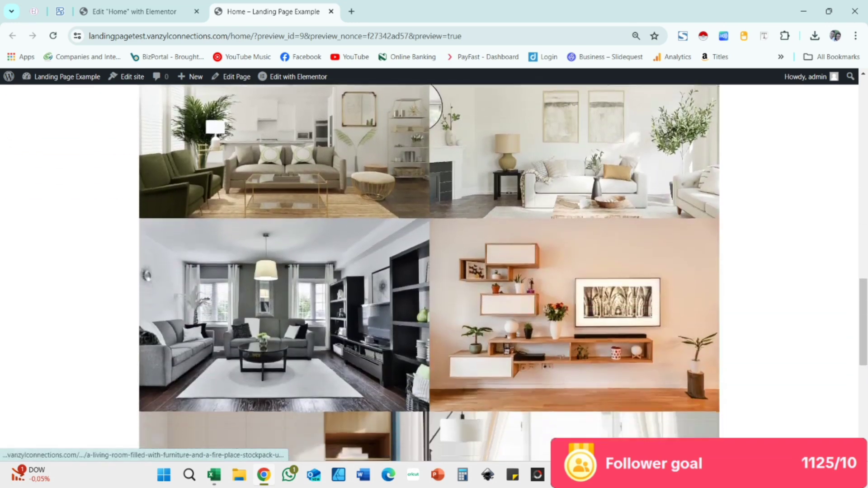
{"action": "scroll", "coordinate": [435, 272], "scroll_direction": "down", "scroll_amount": 3}
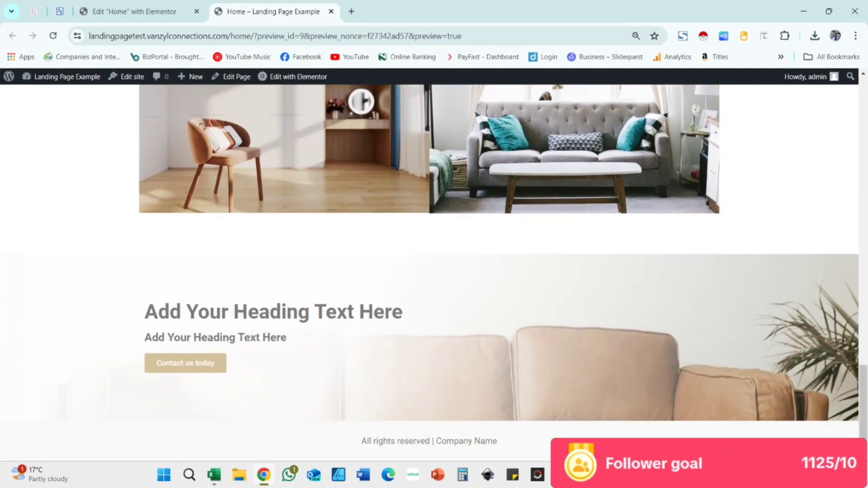
{"action": "scroll", "coordinate": [434, 272], "scroll_direction": "up", "scroll_amount": 12}
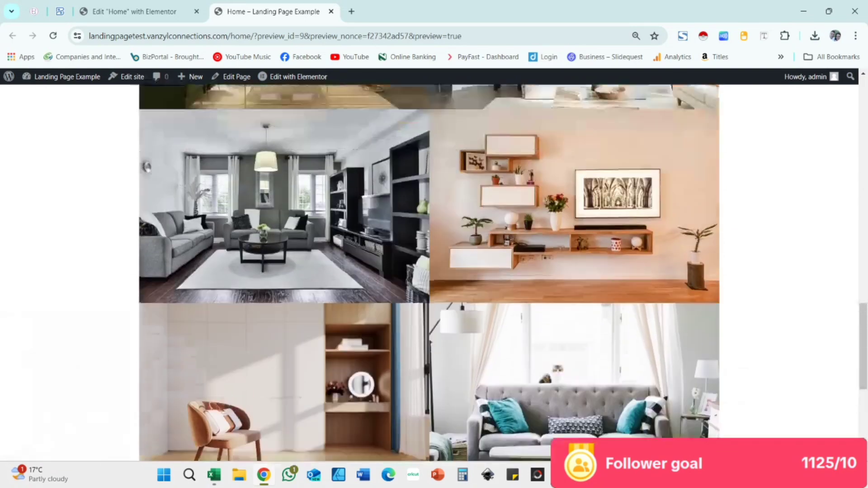
{"action": "scroll", "coordinate": [434, 271], "scroll_direction": "up", "scroll_amount": 10}
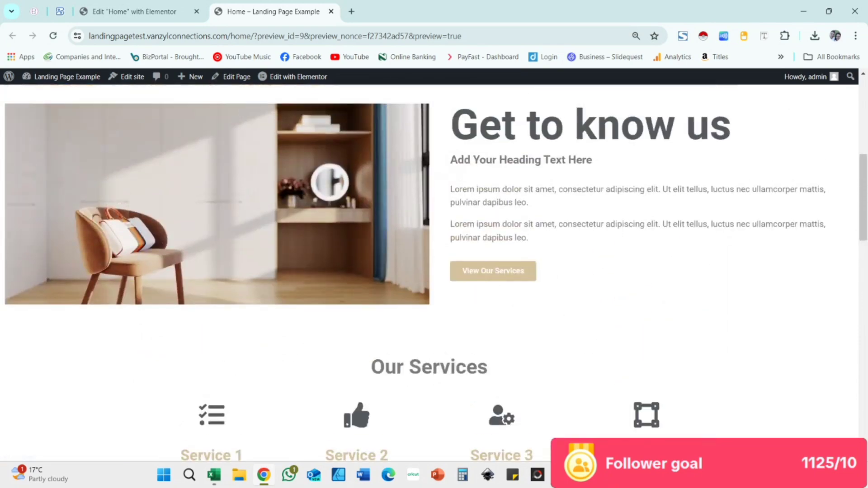
{"action": "scroll", "coordinate": [434, 271], "scroll_direction": "up", "scroll_amount": 4}
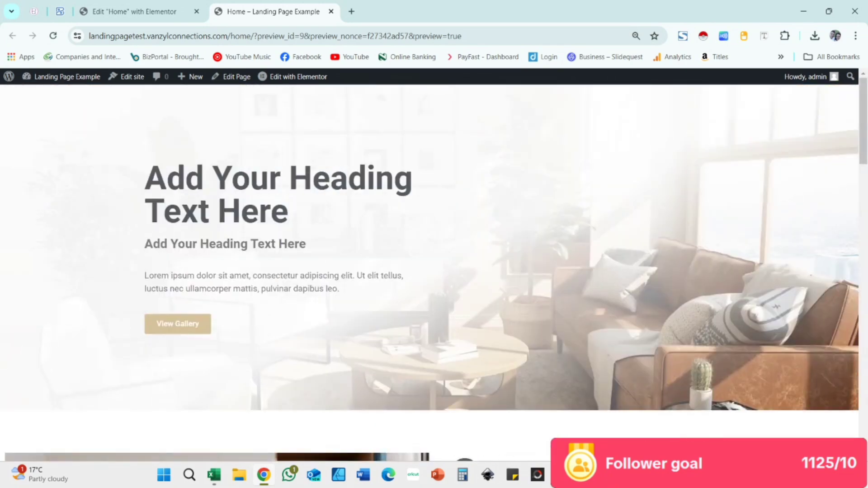
{"action": "scroll", "coordinate": [434, 272], "scroll_direction": "down", "scroll_amount": 12}
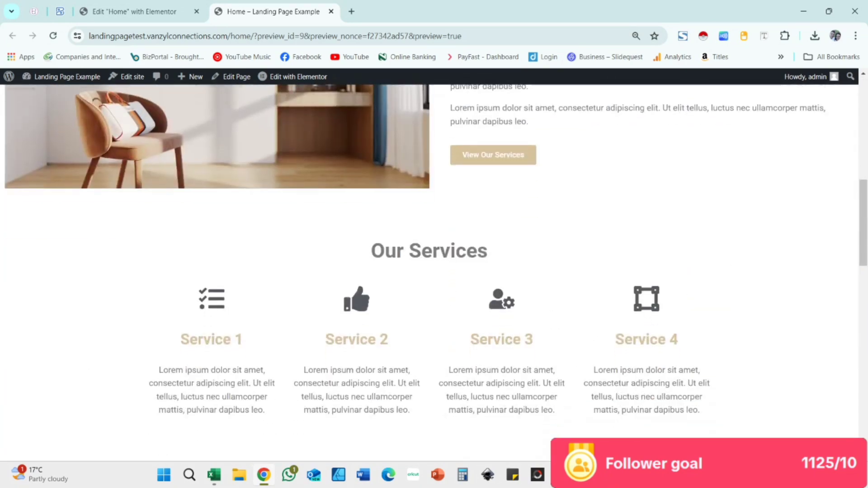
{"action": "scroll", "coordinate": [434, 271], "scroll_direction": "down", "scroll_amount": 10}
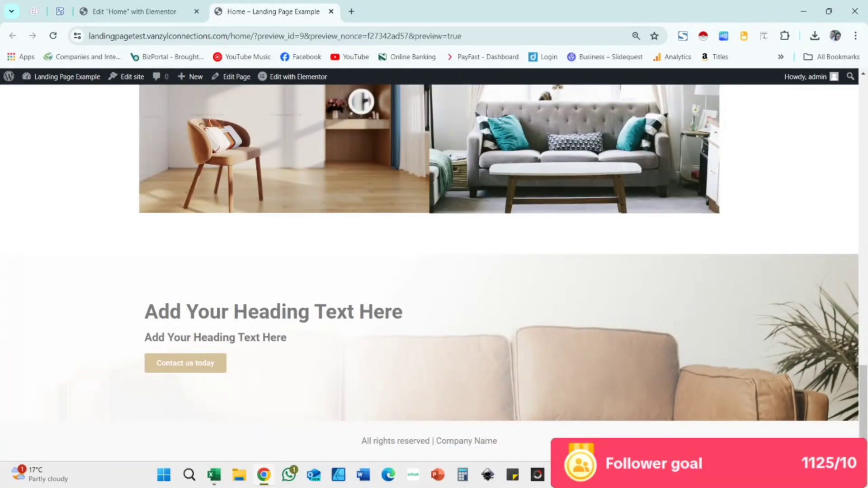
{"action": "scroll", "coordinate": [434, 272], "scroll_direction": "up", "scroll_amount": 12}
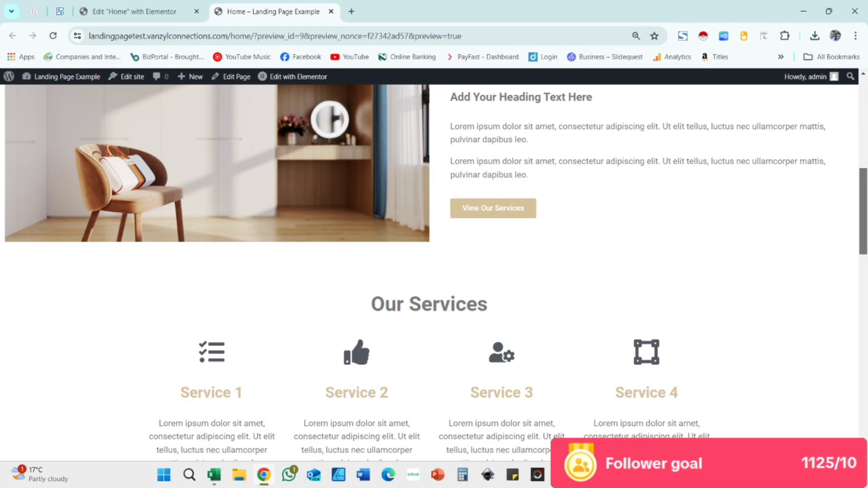
{"action": "scroll", "coordinate": [434, 271], "scroll_direction": "down", "scroll_amount": 10}
{"action": "scroll", "coordinate": [434, 271], "scroll_direction": "up", "scroll_amount": 15}
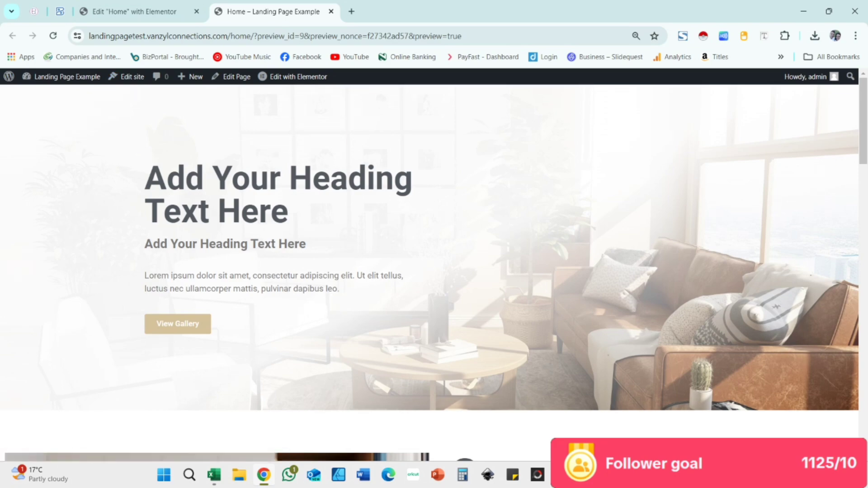
{"action": "scroll", "coordinate": [435, 272], "scroll_direction": "down", "scroll_amount": 10}
{"action": "scroll", "coordinate": [435, 271], "scroll_direction": "down", "scroll_amount": 15}
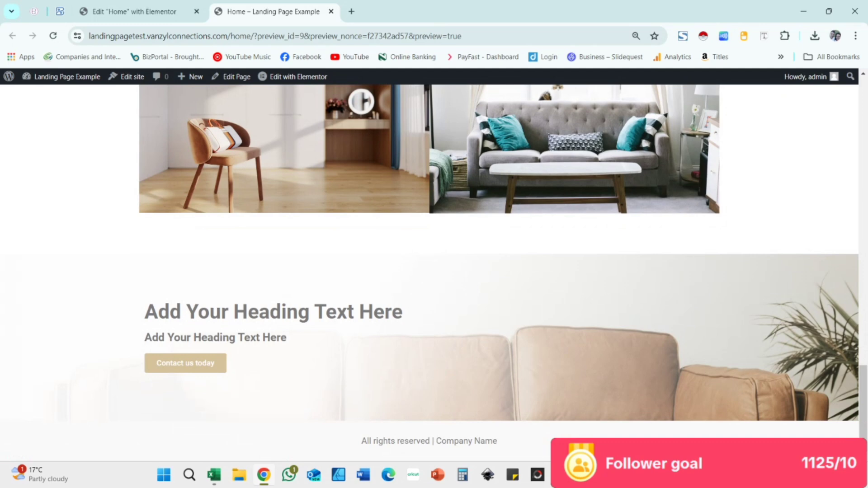
Open the WordPress dashboard in a new browser tab and go to the page for adding new plugins
{"action": "right_click", "coordinate": [50, 78]}
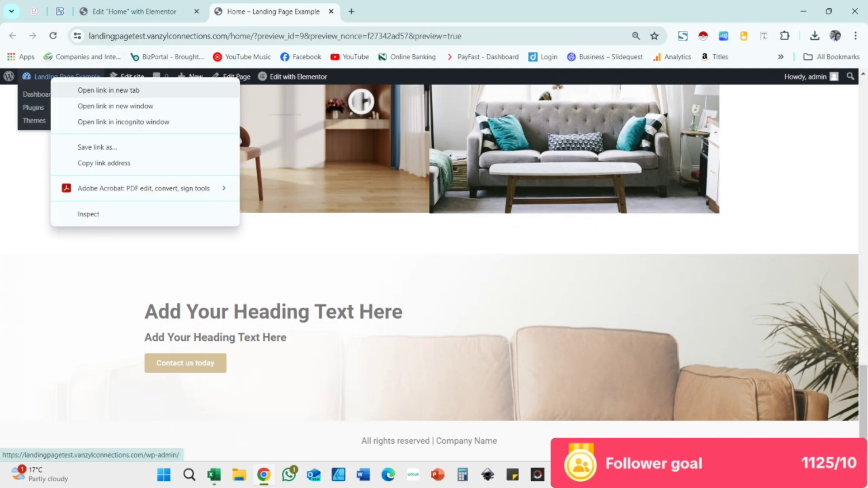
{"action": "left_click", "coordinate": [109, 90]}
{"action": "left_click", "coordinate": [376, 11]}
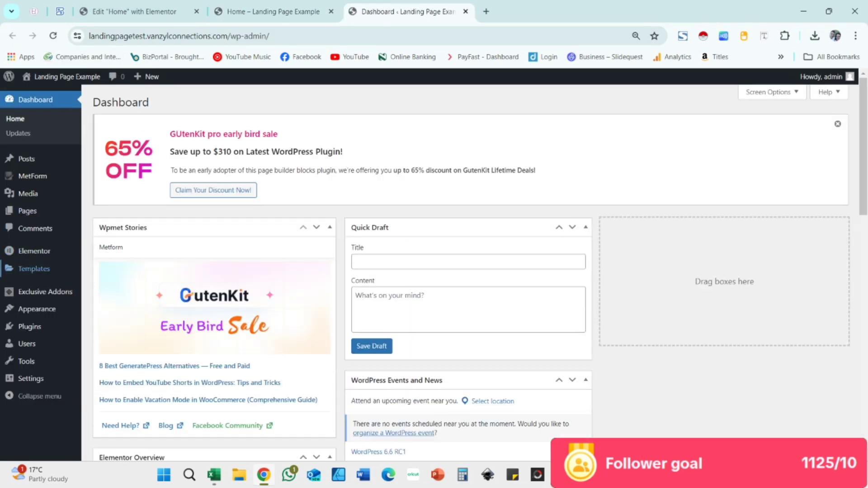
{"action": "mouse_move", "coordinate": [27, 344]}
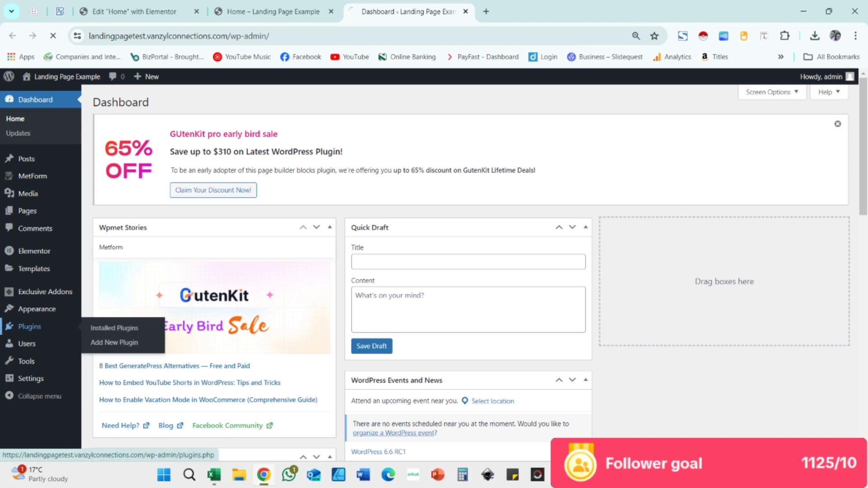
{"action": "left_click", "coordinate": [29, 327]}
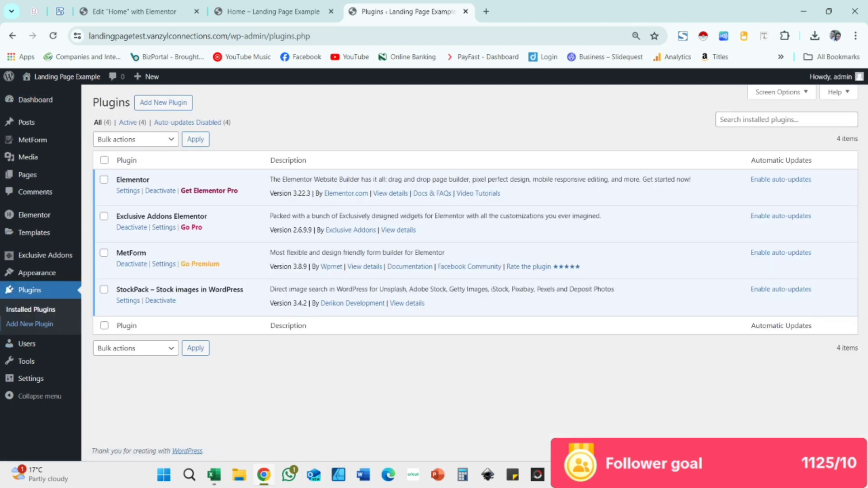
{"action": "left_click", "coordinate": [164, 102]}
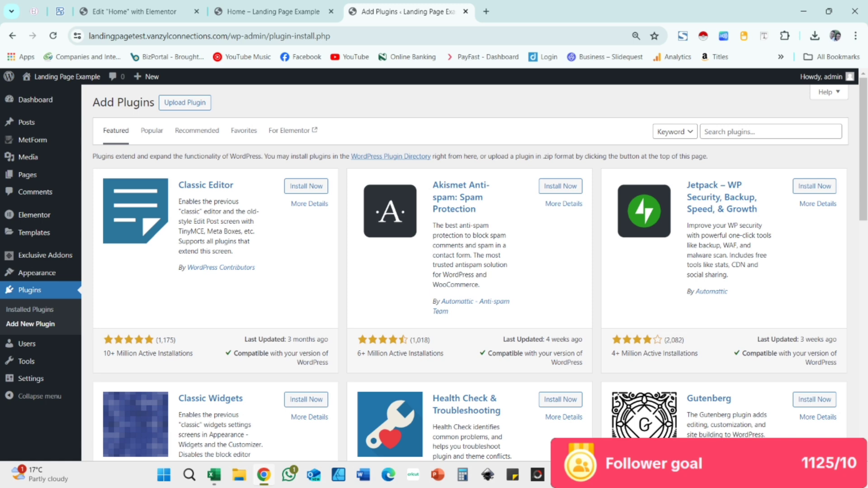
Search the plugin directory for "contact form elementor"
{"action": "left_click", "coordinate": [771, 132]}
{"action": "type", "text": "contact"}
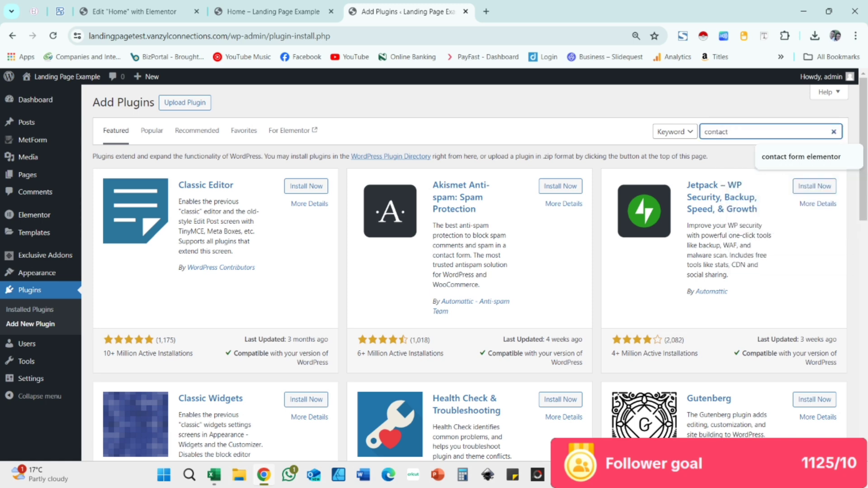
{"action": "key", "text": "Down"}
{"action": "key", "text": "Down"}
{"action": "key", "text": "Down"}
{"action": "key", "text": "Return"}
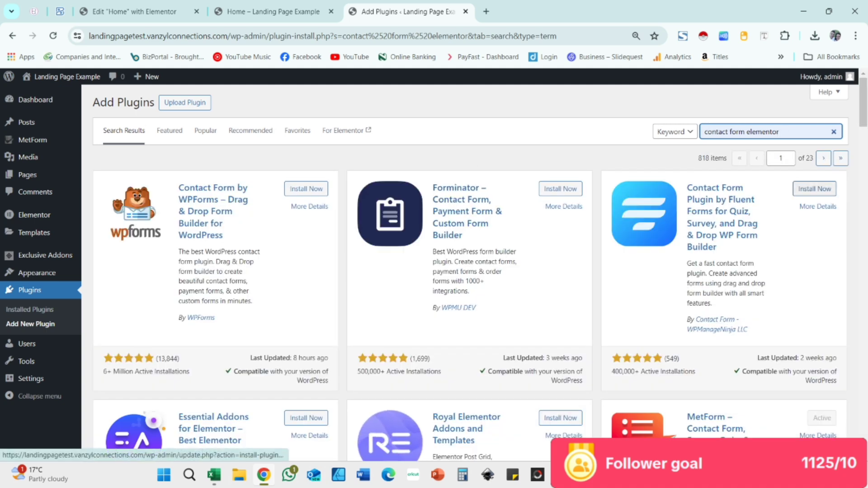
Install and activate the Contact Form Plugin by Fluent Forms, and open its list of forms
{"action": "left_click", "coordinate": [815, 189]}
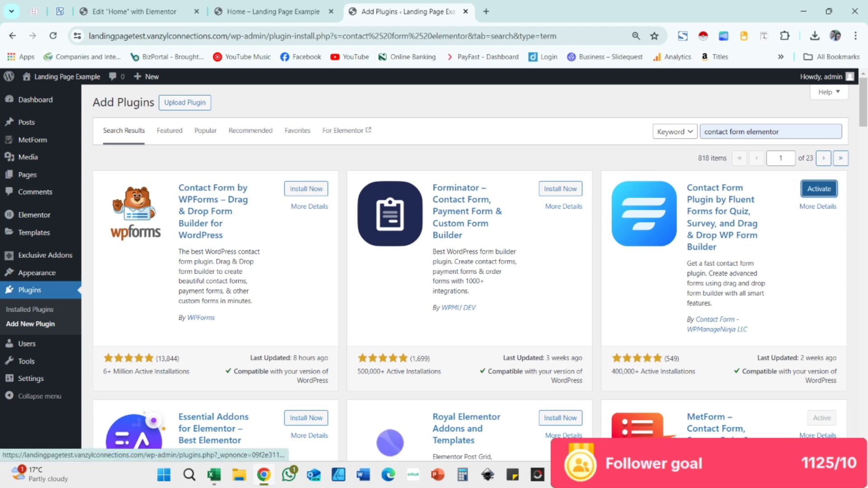
{"action": "left_click", "coordinate": [820, 188]}
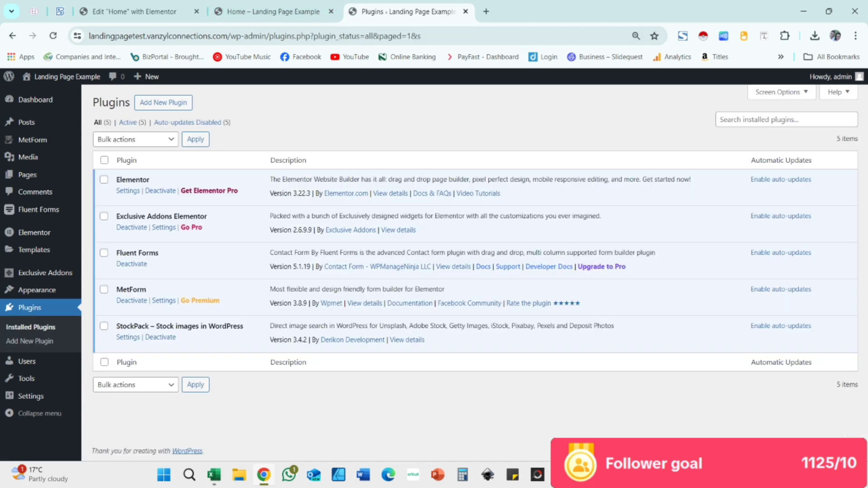
{"action": "left_click", "coordinate": [38, 210]}
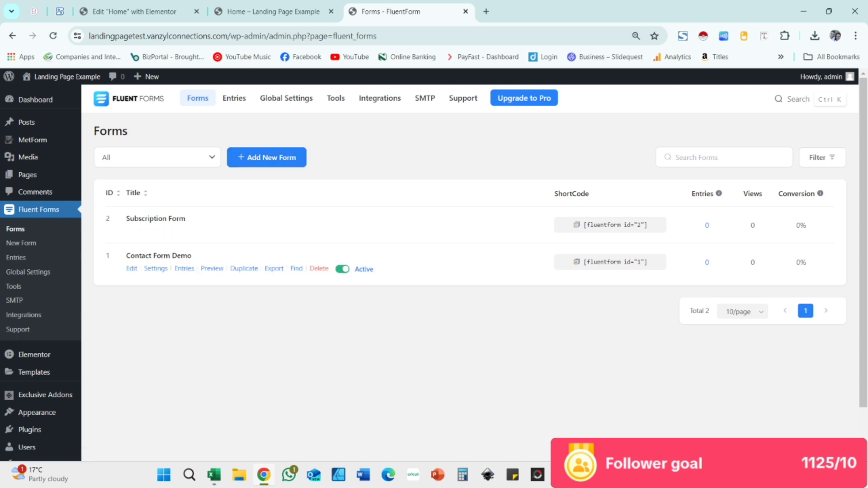
Copy the Contact Form Demo shortcode and insert [fluentform id="1"] through a Shortcode widget in the empty column of the Home page's contact banner
{"action": "left_click", "coordinate": [610, 262]}
{"action": "left_click", "coordinate": [135, 11]}
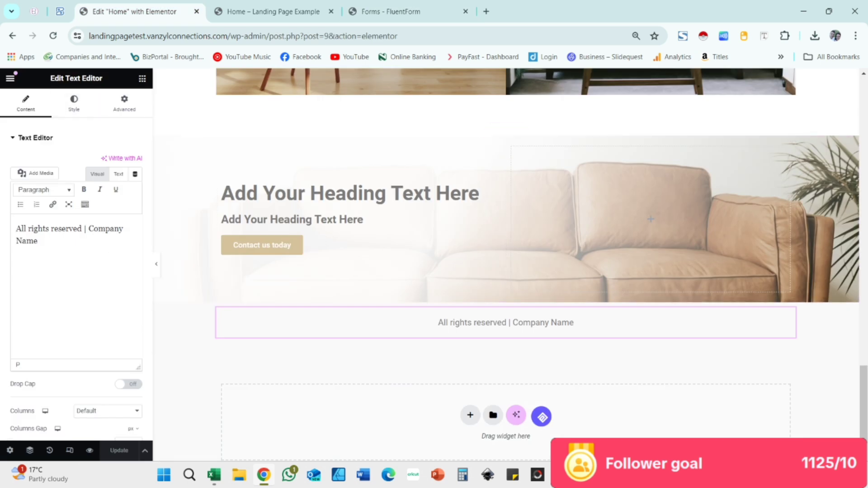
{"action": "left_click", "coordinate": [143, 79]}
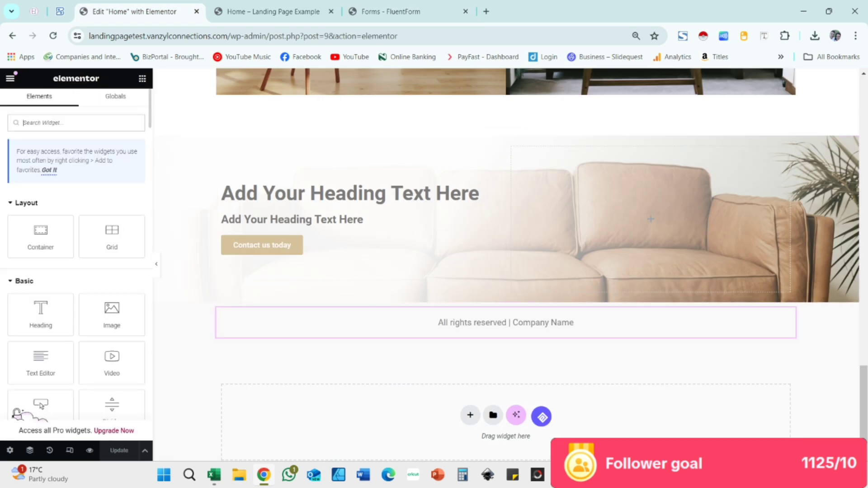
{"action": "type", "text": "sho"}
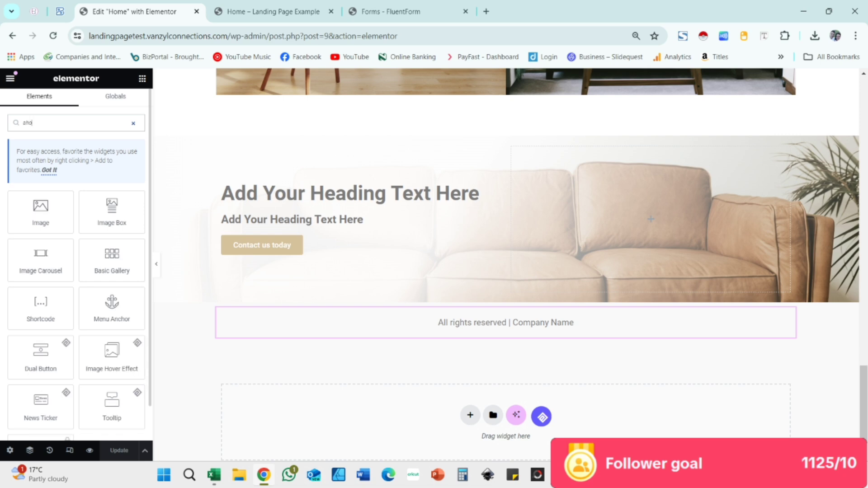
{"action": "type", "text": "rt"}
{"action": "left_click_drag", "start_coordinate": [40, 212], "coordinate": [668, 221]}
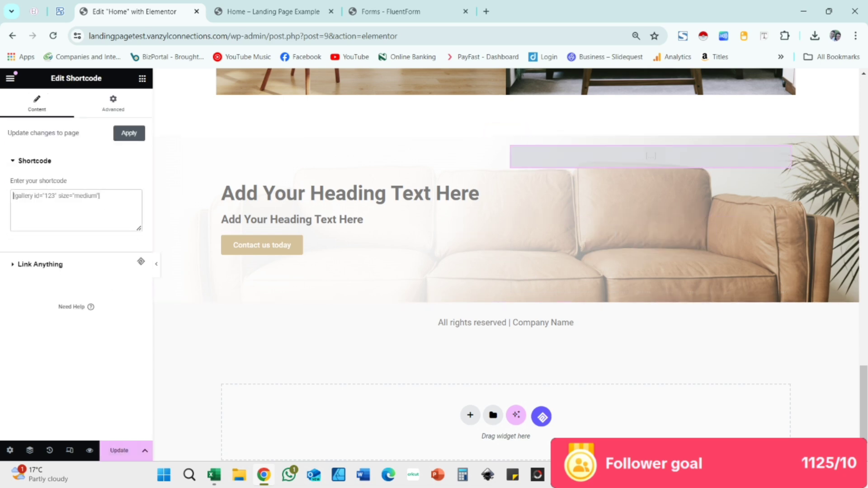
{"action": "key", "text": "ctrl+v"}
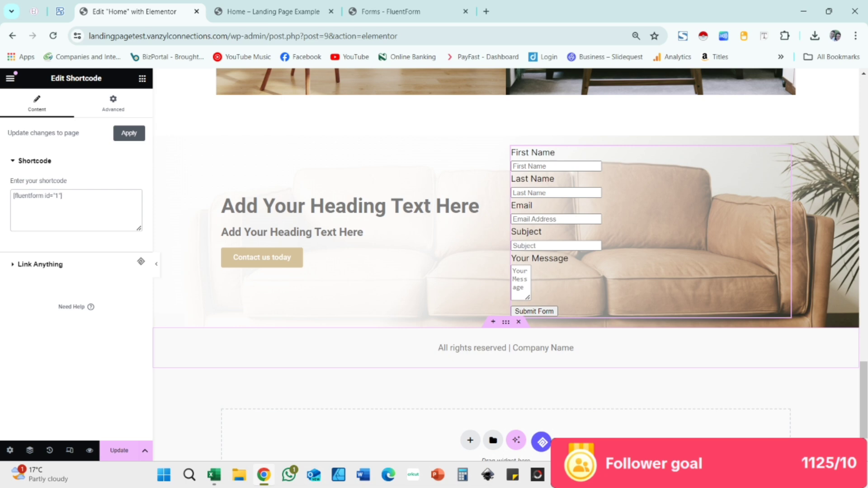
Open the Contact Form Demo in the Fluent Forms editor and look through the available general and advanced input fields
{"action": "left_click", "coordinate": [391, 11]}
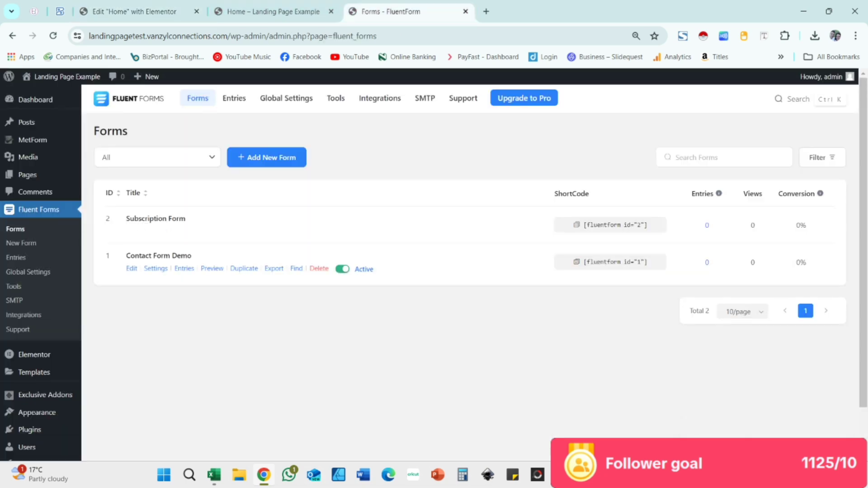
{"action": "left_click", "coordinate": [131, 269]}
{"action": "left_click", "coordinate": [135, 12]}
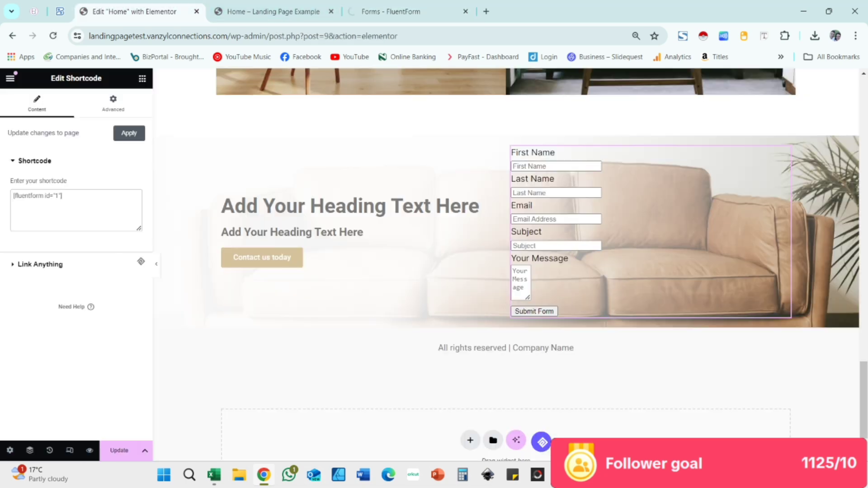
{"action": "left_click", "coordinate": [398, 11]}
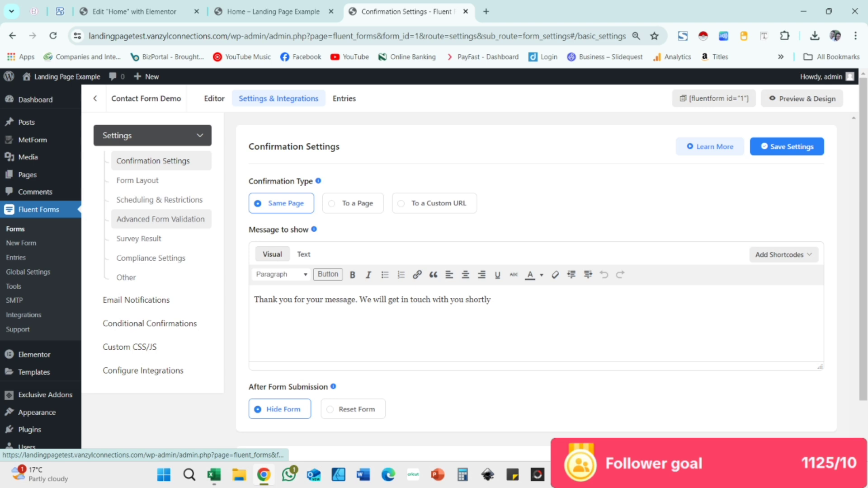
{"action": "left_click", "coordinate": [215, 98]}
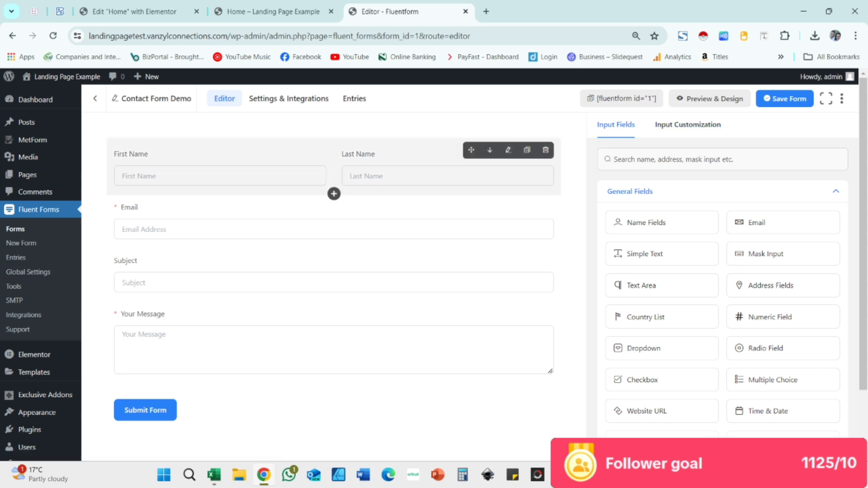
{"action": "scroll", "coordinate": [783, 285], "scroll_direction": "down", "scroll_amount": 2}
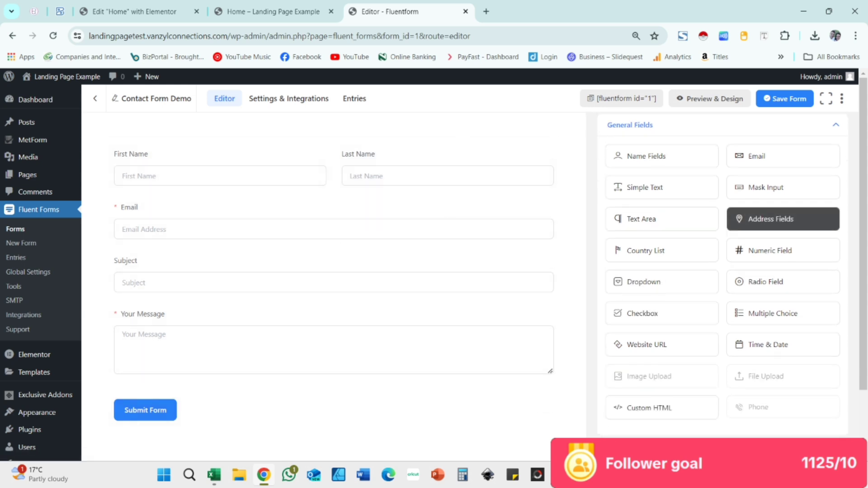
{"action": "left_click", "coordinate": [692, 421]}
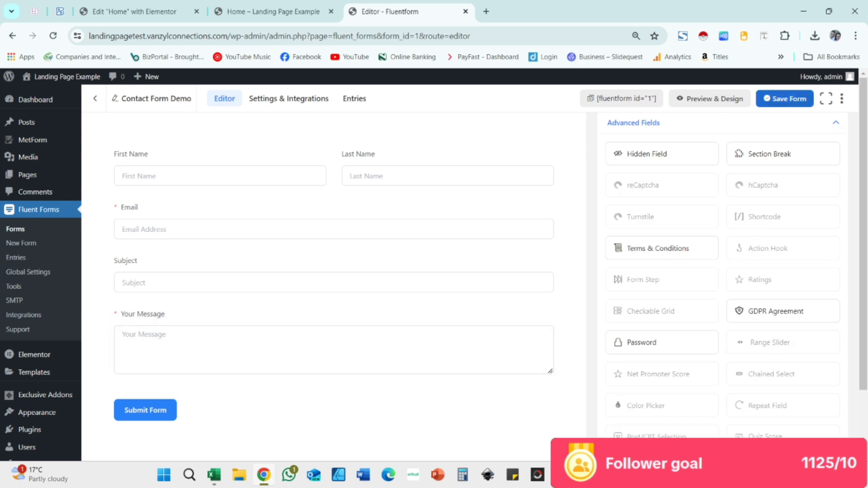
Open the form's design preview, compare the Inherit Theme Style template with Default, and save the form style as Default
{"action": "left_click", "coordinate": [710, 99]}
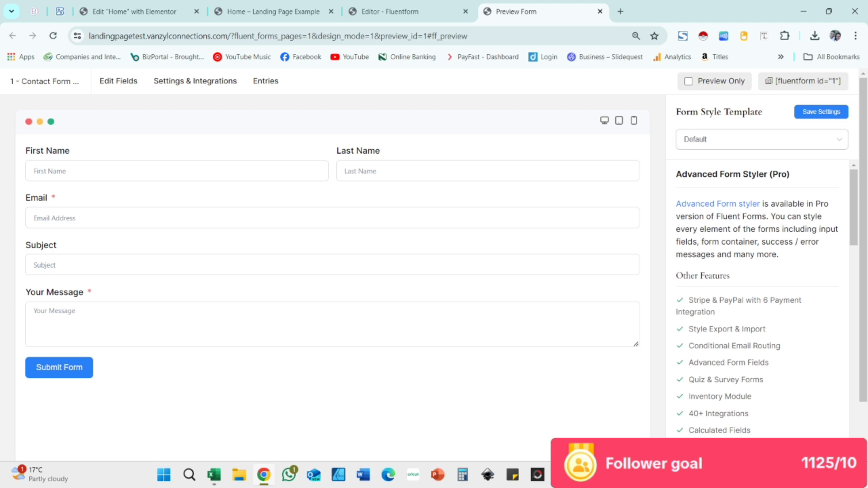
{"action": "left_click", "coordinate": [762, 140]}
{"action": "left_click", "coordinate": [715, 185]}
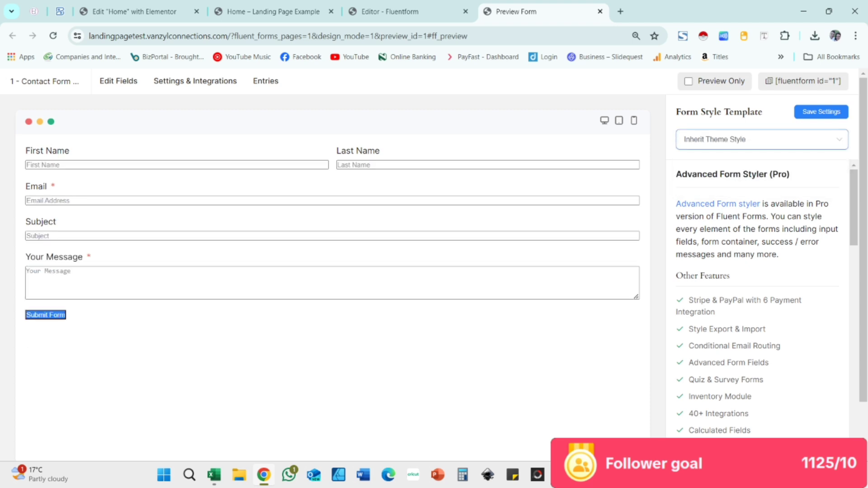
{"action": "left_click", "coordinate": [763, 139]}
{"action": "left_click", "coordinate": [706, 168]}
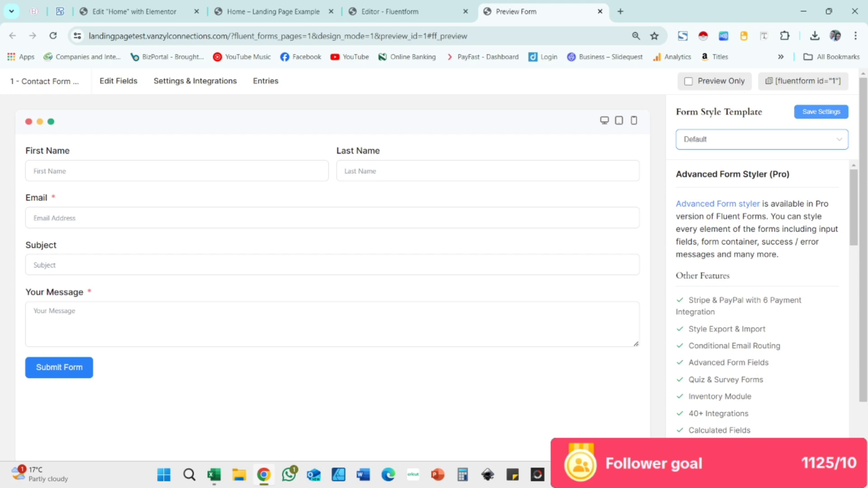
{"action": "left_click", "coordinate": [821, 111]}
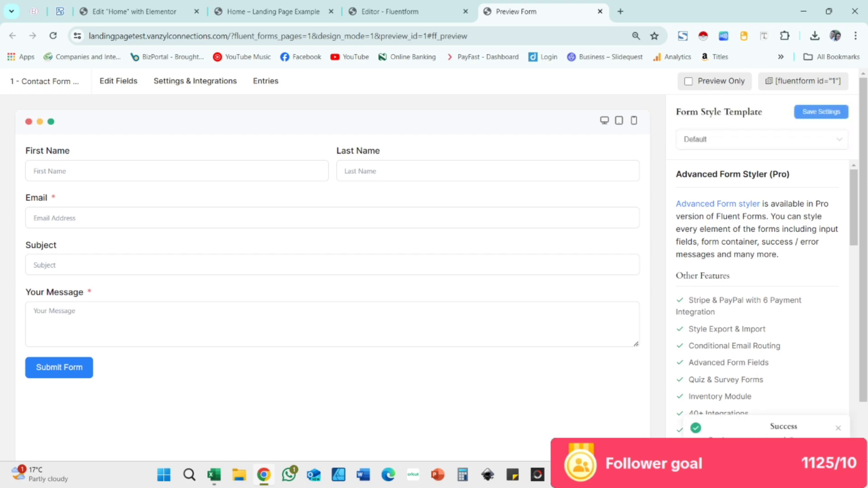
Return to the Home page editor, paste the form shortcode again in the contact banner's Shortcode widget and apply it
{"action": "left_click", "coordinate": [398, 12]}
{"action": "left_click", "coordinate": [273, 12]}
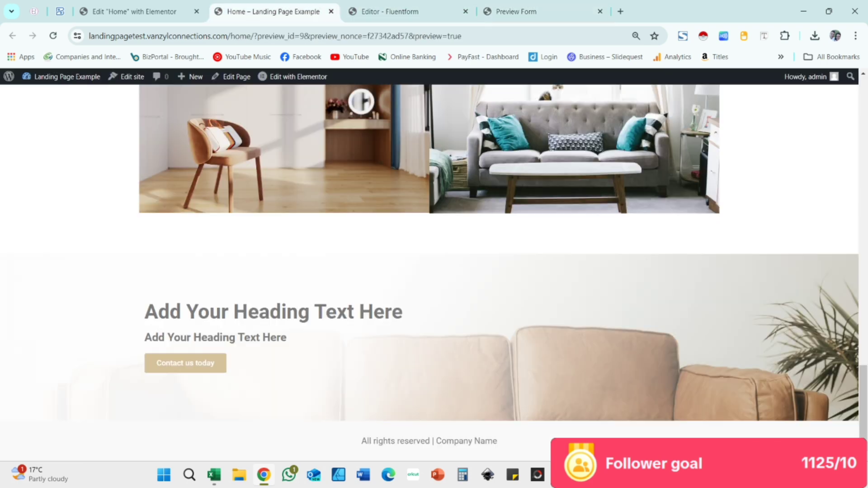
{"action": "left_click", "coordinate": [134, 12]}
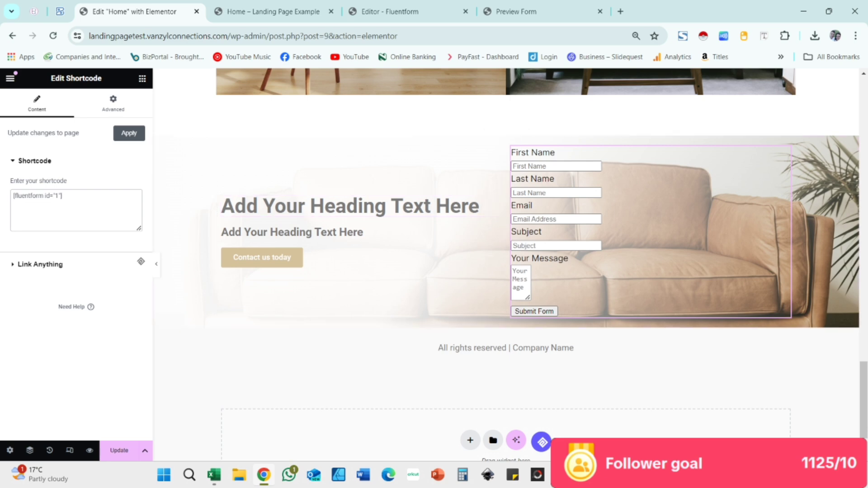
{"action": "key", "text": "ctrl+a"}
{"action": "key", "text": "ctrl+v"}
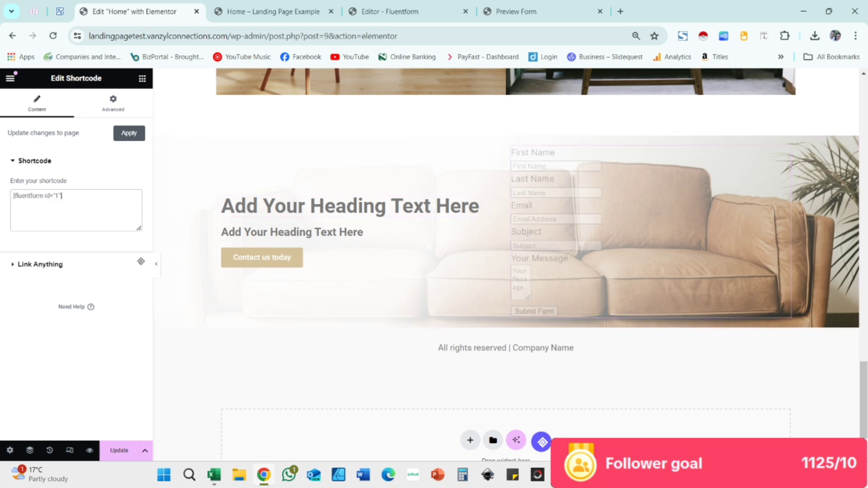
{"action": "left_click", "coordinate": [129, 134]}
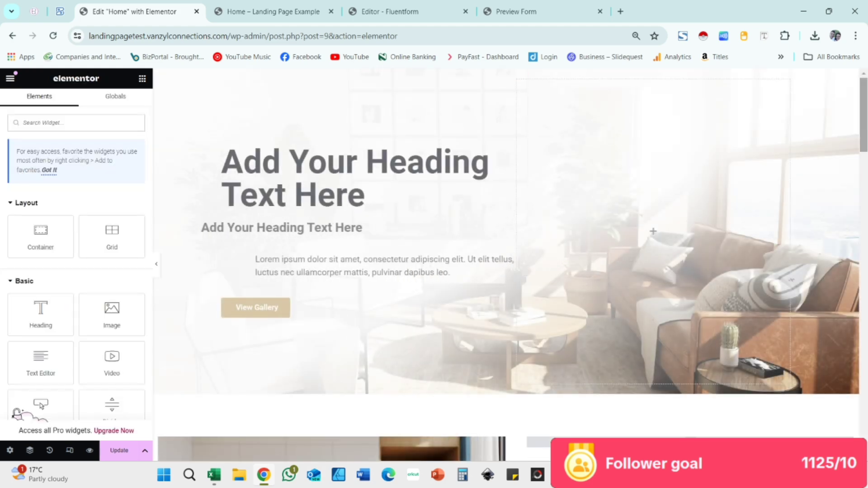
Copy the contact form widget from the bottom banner and paste it into the empty column of the hero section
{"action": "left_click_drag", "start_coordinate": [864, 115], "coordinate": [863, 388]}
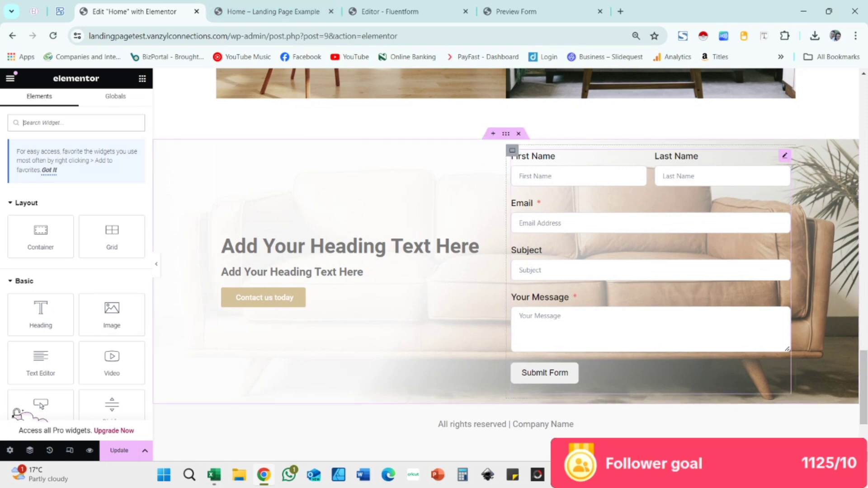
{"action": "right_click", "coordinate": [743, 224]}
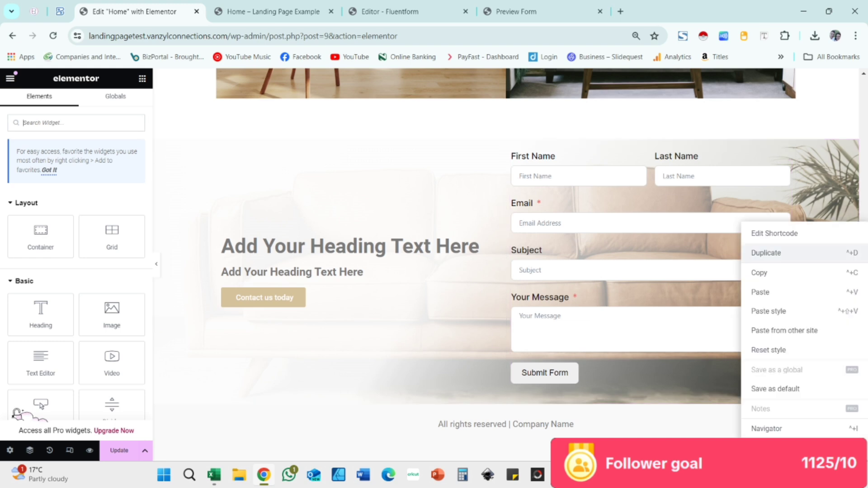
{"action": "left_click", "coordinate": [764, 273]}
{"action": "scroll", "coordinate": [654, 231], "scroll_direction": "up", "scroll_amount": 15}
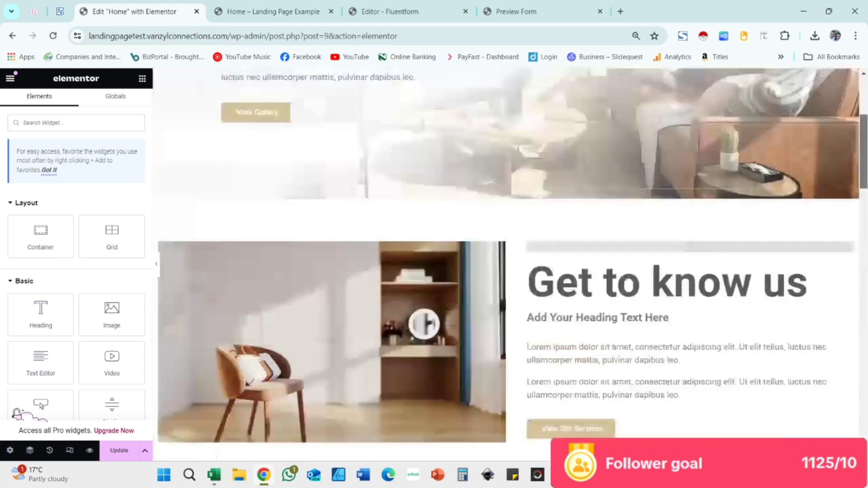
{"action": "right_click", "coordinate": [653, 231]}
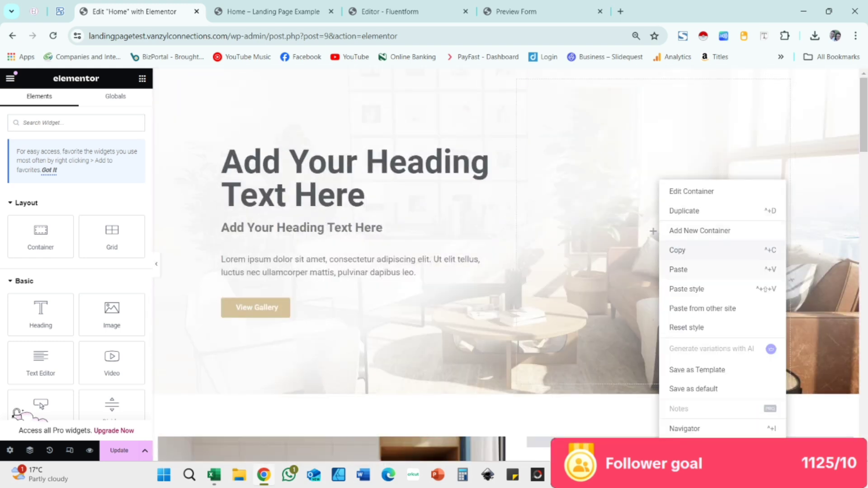
{"action": "left_click", "coordinate": [678, 270]}
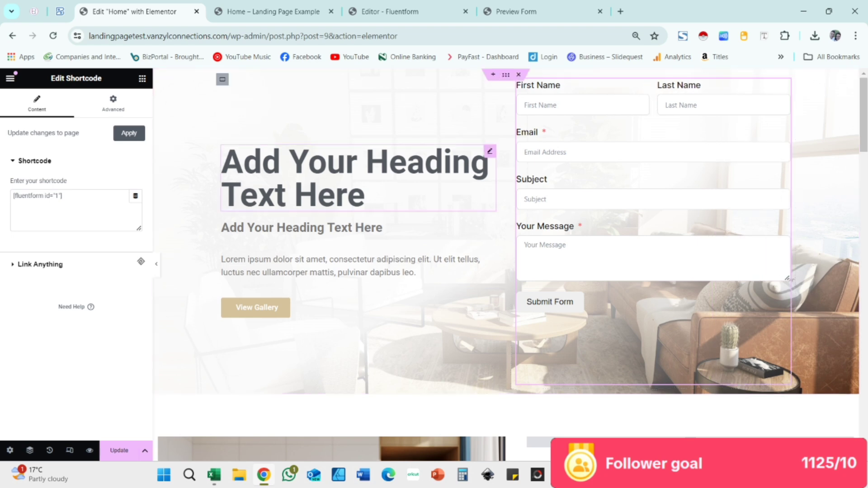
Save the Home page and reload its preview to check the contact form in the hero section
{"action": "key", "text": "ctrl+s"}
{"action": "left_click", "coordinate": [274, 12]}
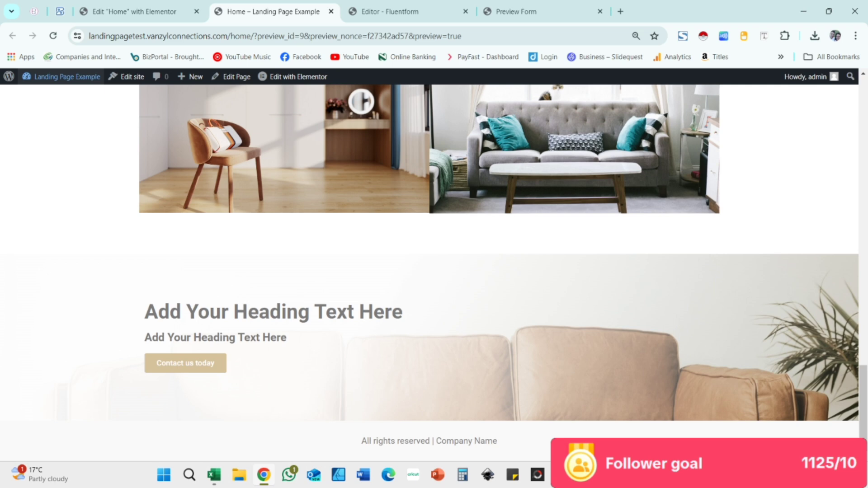
{"action": "key", "text": "F5"}
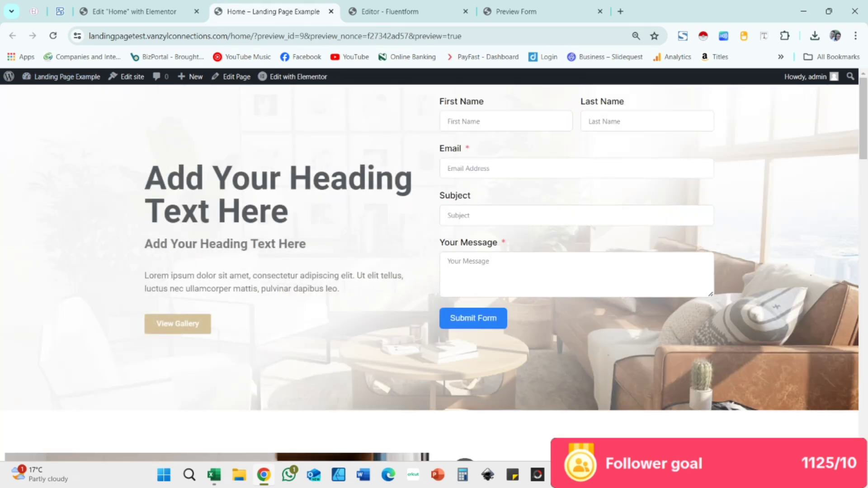
Set the direction of the hero's form container to vertical so its items stack in a column
{"action": "left_click", "coordinate": [131, 12]}
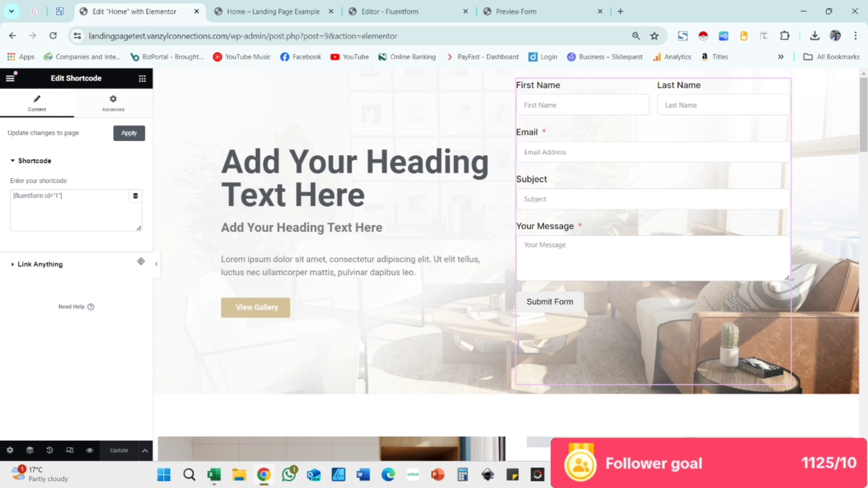
{"action": "left_click", "coordinate": [143, 78]}
{"action": "left_click_drag", "start_coordinate": [41, 312], "coordinate": [537, 87]}
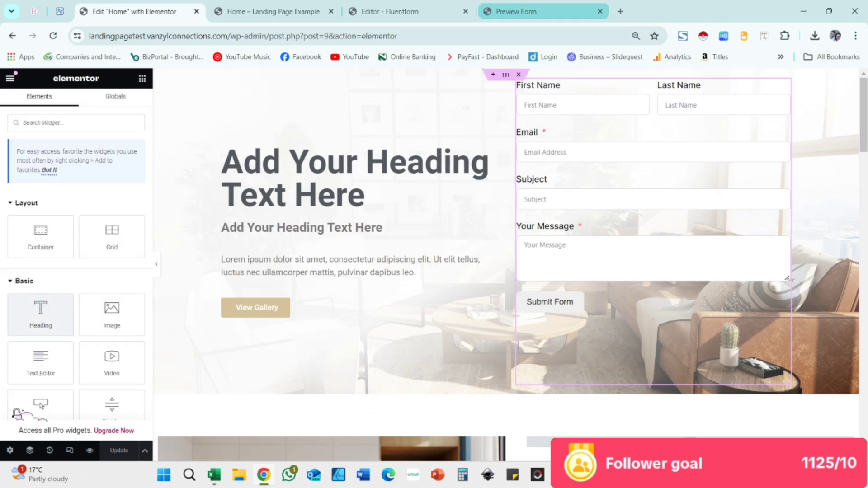
{"action": "left_click", "coordinate": [517, 82]}
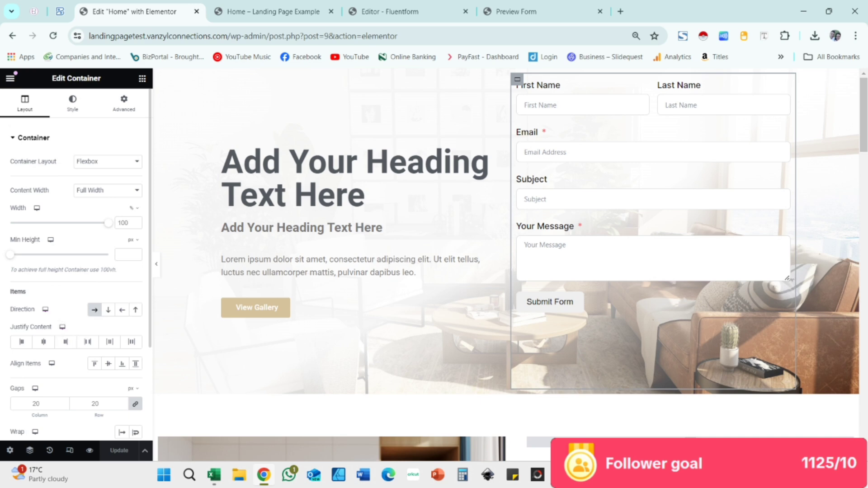
{"action": "left_click", "coordinate": [108, 310]}
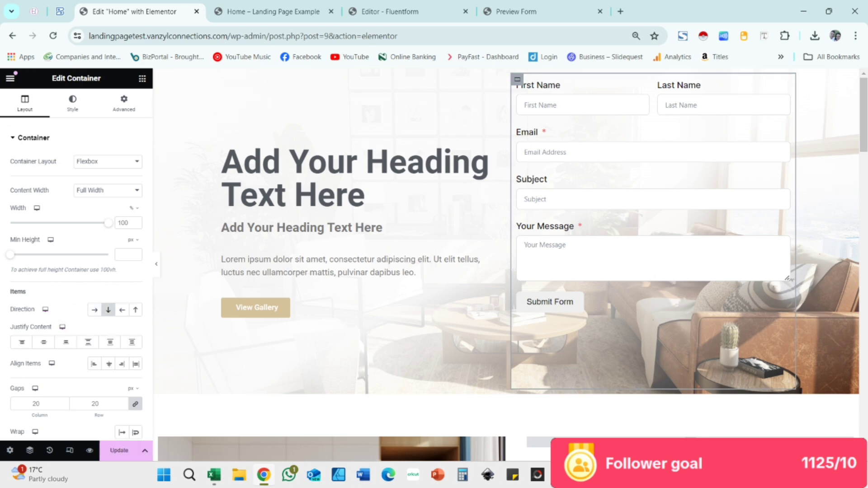
Add a heading above the hero's contact form and apply the global Text color (#7A7A7A) to it
{"action": "left_click", "coordinate": [142, 78]}
{"action": "left_click_drag", "start_coordinate": [42, 310], "coordinate": [617, 81]}
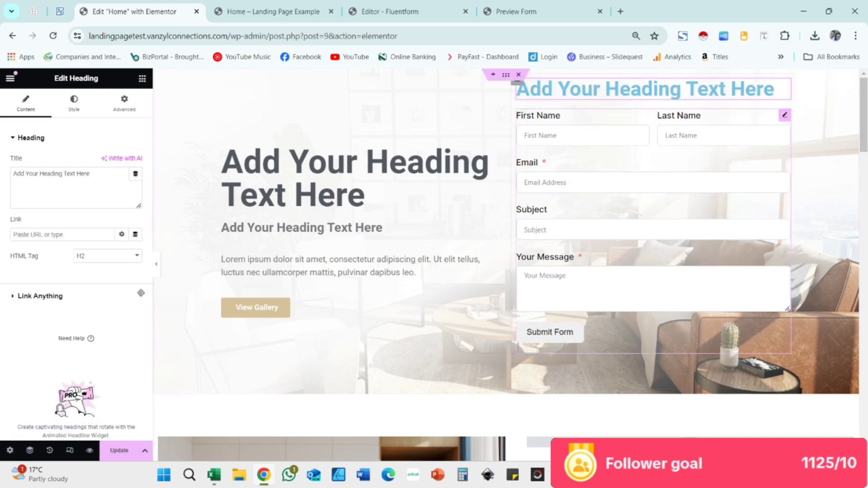
{"action": "left_click", "coordinate": [74, 104]}
{"action": "left_click", "coordinate": [122, 183]}
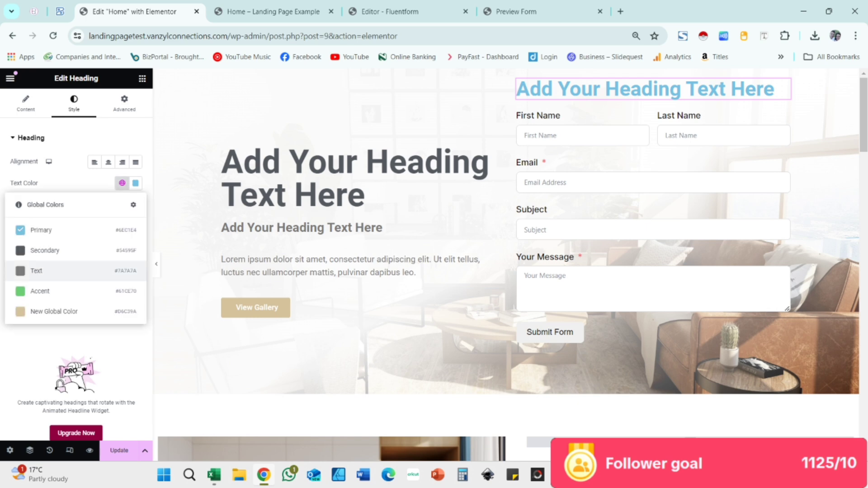
{"action": "left_click", "coordinate": [68, 270]}
Change the title of the heading above the form to "Ready to meet?" and center it
{"action": "left_click", "coordinate": [26, 104]}
{"action": "key", "text": "ctrl+a"}
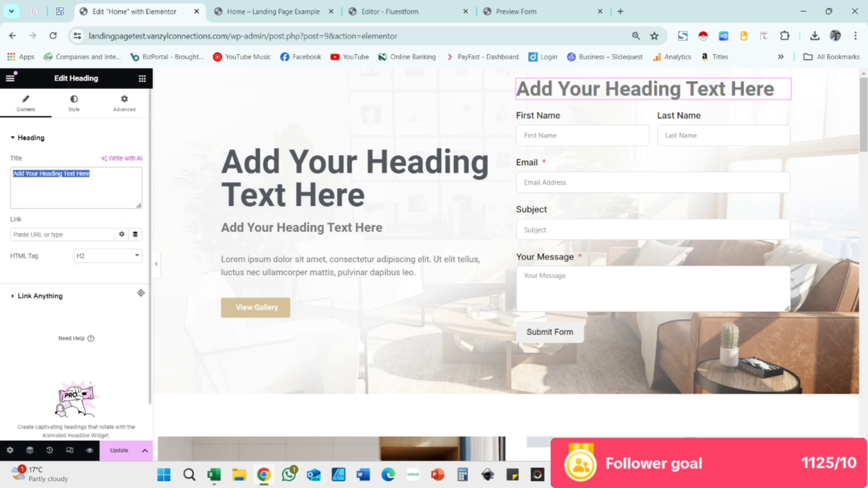
{"action": "type", "text": "Ready to meet?"}
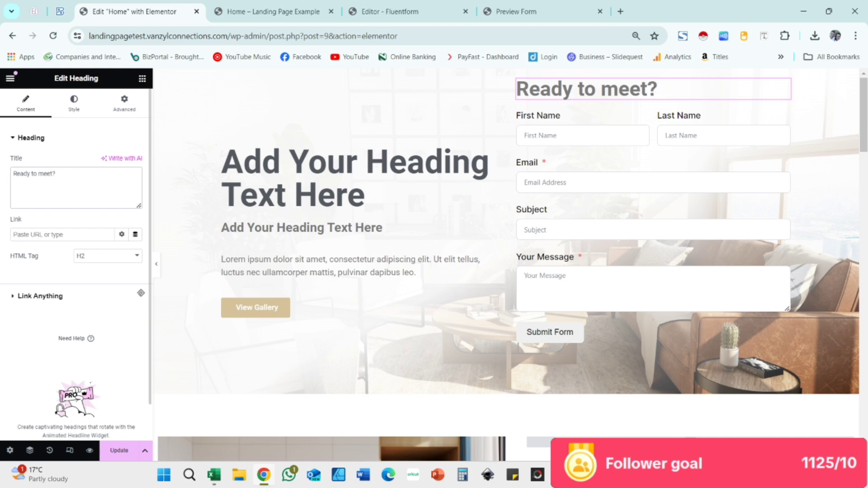
{"action": "left_click", "coordinate": [74, 103]}
{"action": "left_click", "coordinate": [108, 162]}
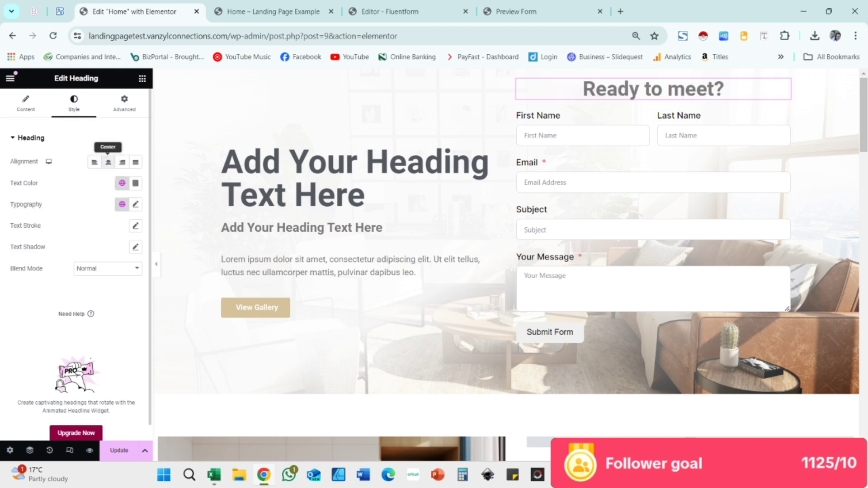
Set the font size of the "Ready to meet?" heading to 62 px and add a spacer of 16 px above it
{"action": "left_click", "coordinate": [136, 204]}
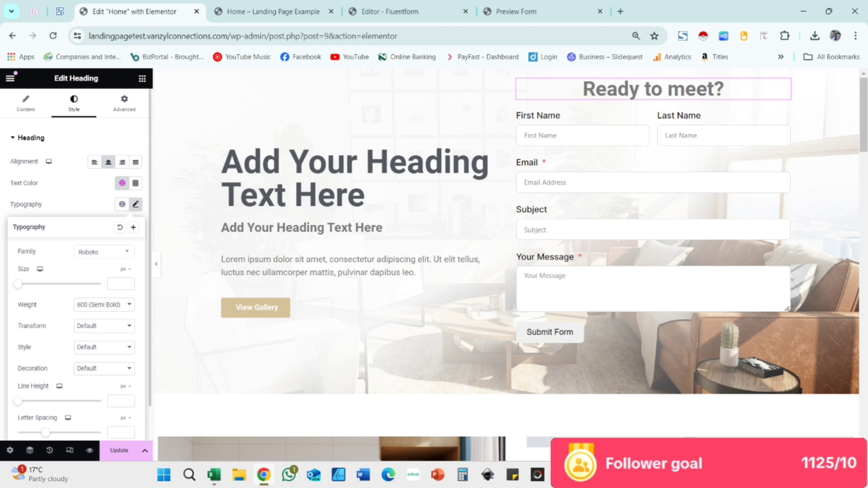
{"action": "left_click_drag", "start_coordinate": [18, 284], "coordinate": [44, 284]}
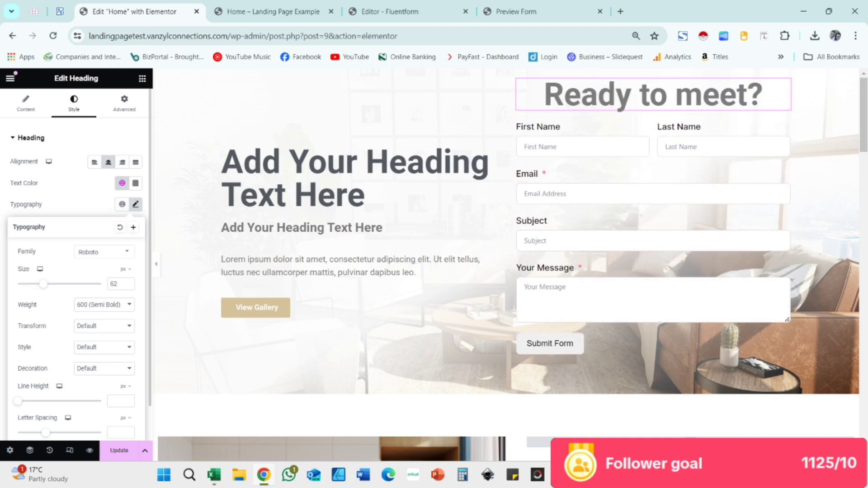
{"action": "left_click", "coordinate": [142, 78]}
{"action": "scroll", "coordinate": [77, 316], "scroll_direction": "down", "scroll_amount": 3}
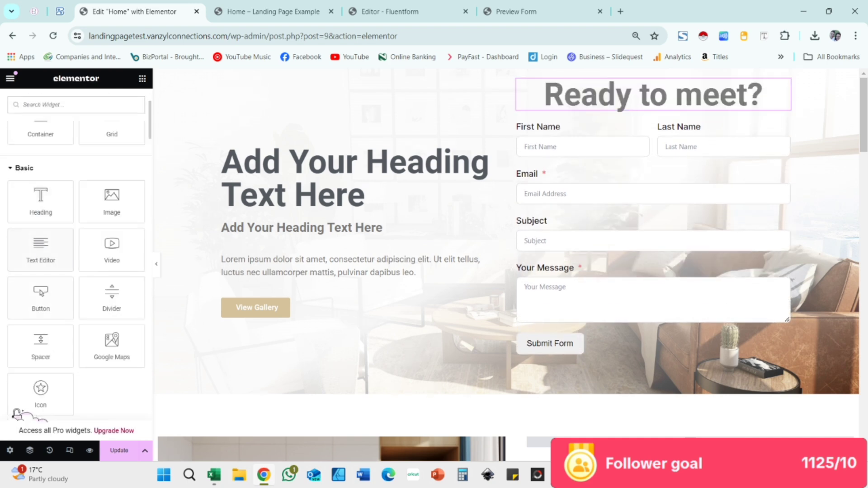
{"action": "left_click_drag", "start_coordinate": [41, 344], "coordinate": [633, 81]}
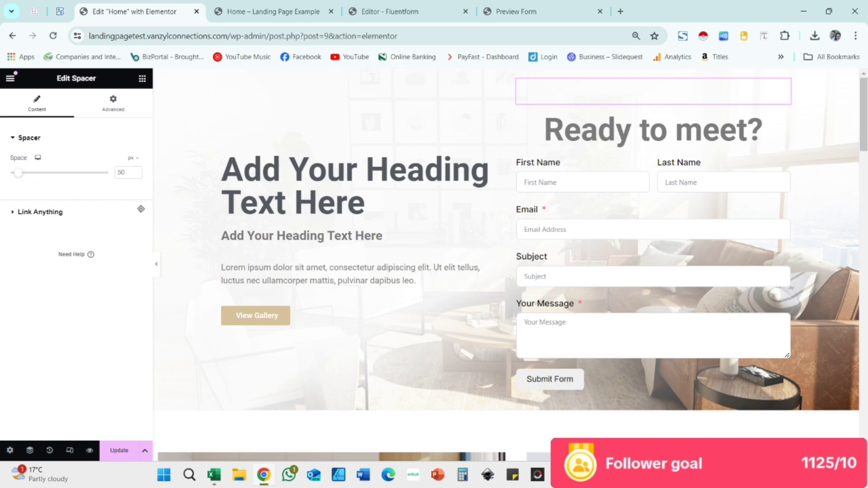
{"action": "left_click_drag", "start_coordinate": [18, 173], "coordinate": [12, 173]}
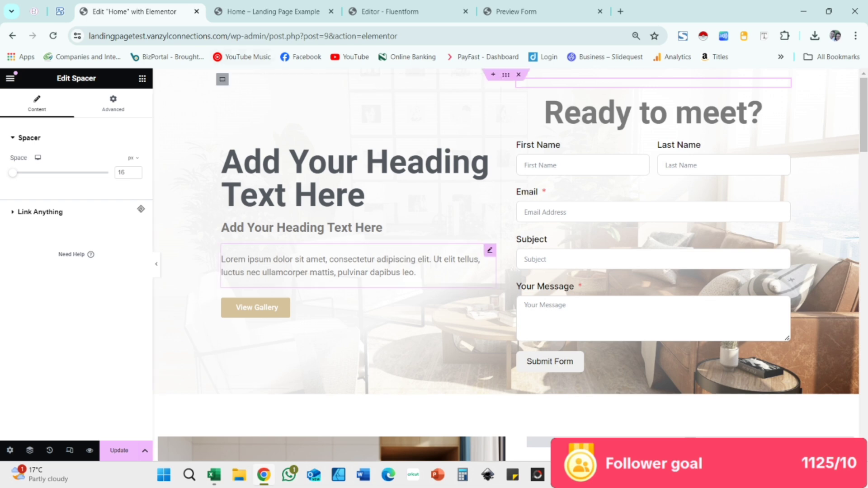
Copy the Subscription Form's shortcode from Fluent Forms and replace the shortcode in the lower banner with [fluentform id="2"]
{"action": "left_click", "coordinate": [390, 11]}
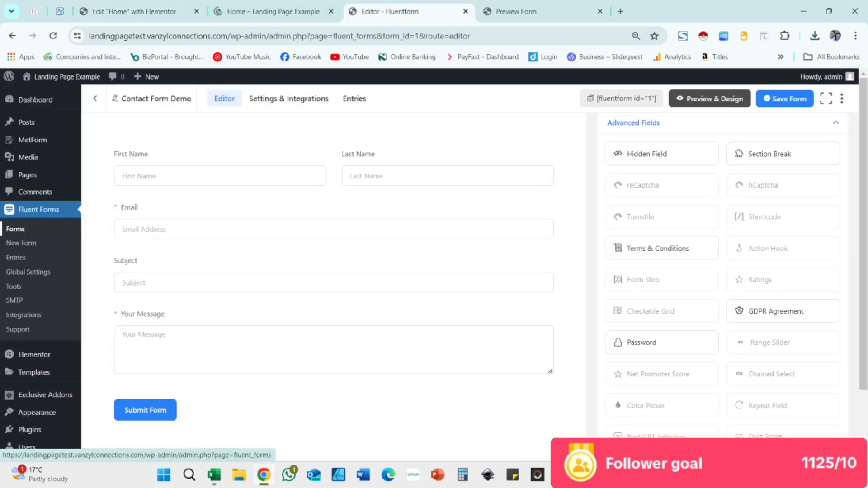
{"action": "left_click", "coordinate": [16, 229]}
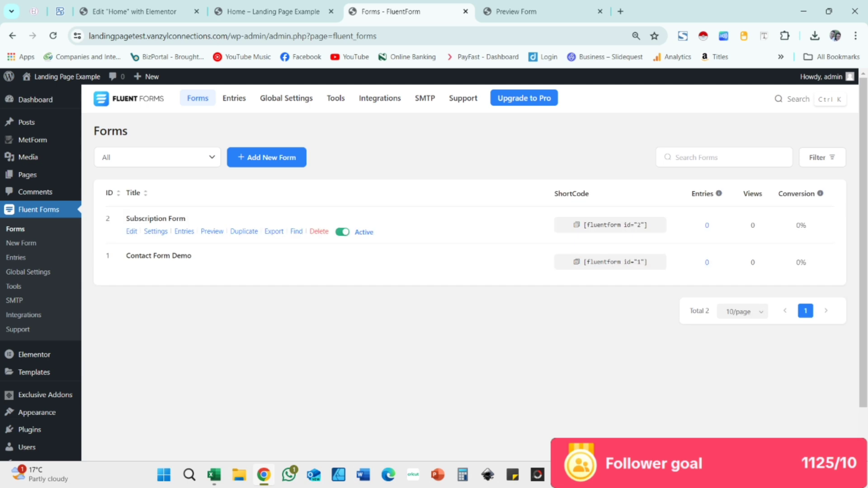
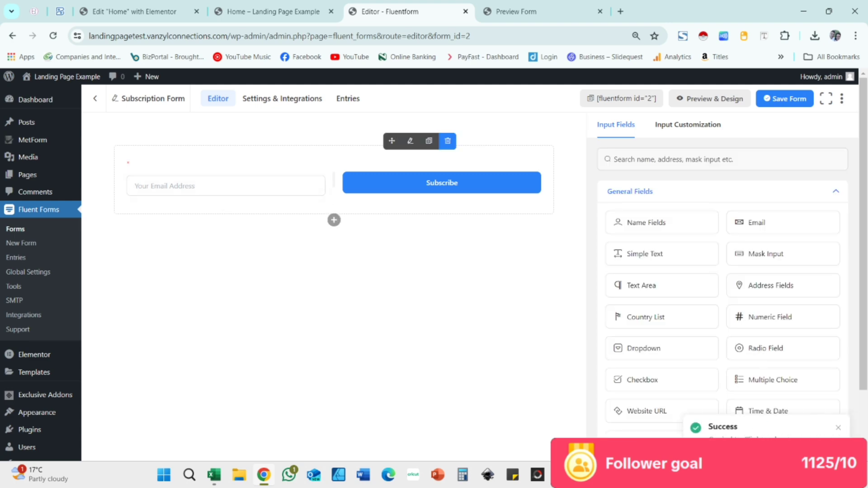
{"action": "left_click", "coordinate": [136, 11]}
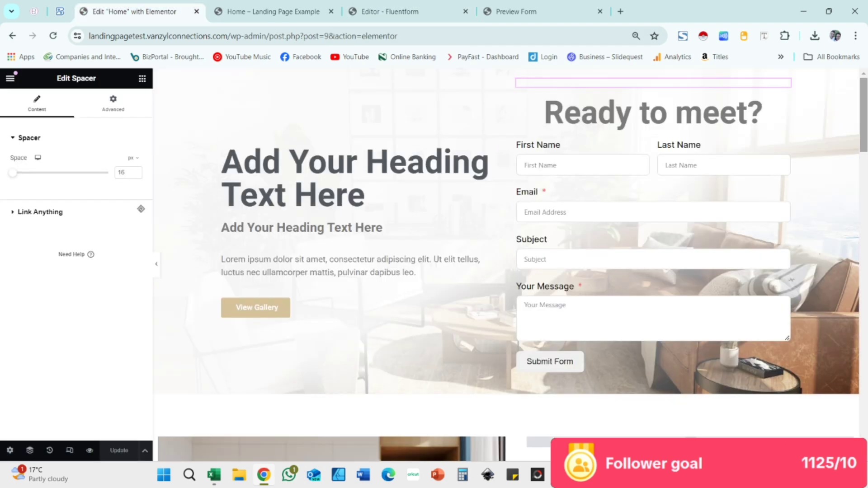
{"action": "scroll", "coordinate": [507, 271], "scroll_direction": "down", "scroll_amount": 15}
{"action": "left_click", "coordinate": [651, 187]}
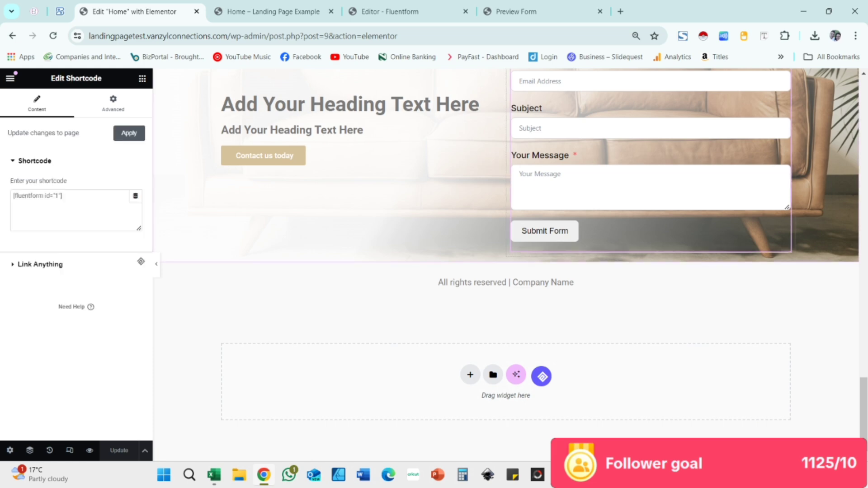
{"action": "type", "text": "[fluentform id=\"2\"]"}
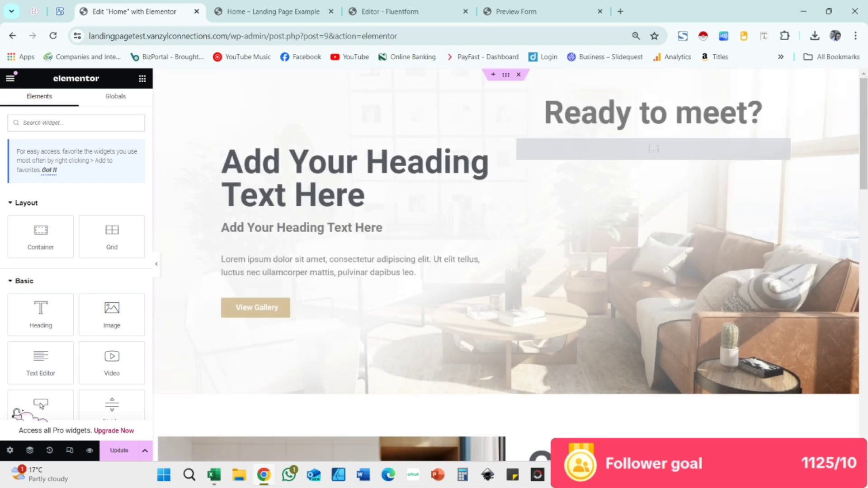
Set Justify Content to Center for the lower banner's container that holds the subscription form
{"action": "scroll", "coordinate": [513, 265], "scroll_direction": "down", "scroll_amount": 7}
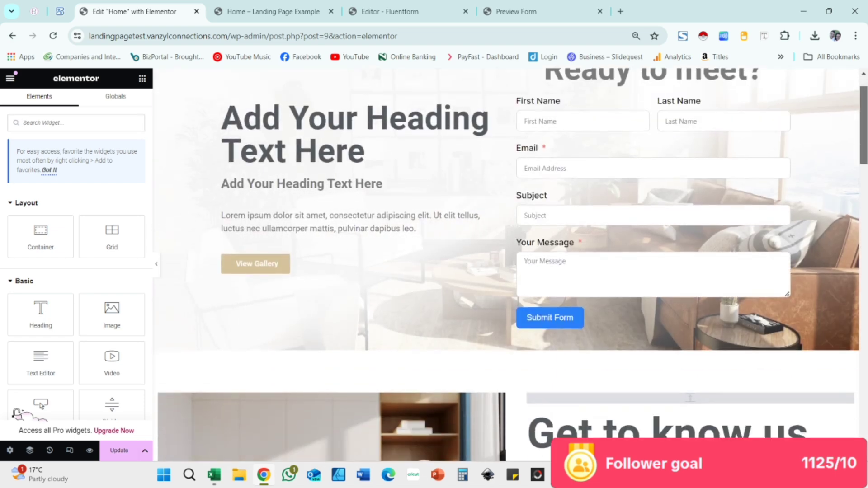
{"action": "scroll", "coordinate": [512, 265], "scroll_direction": "up", "scroll_amount": 6}
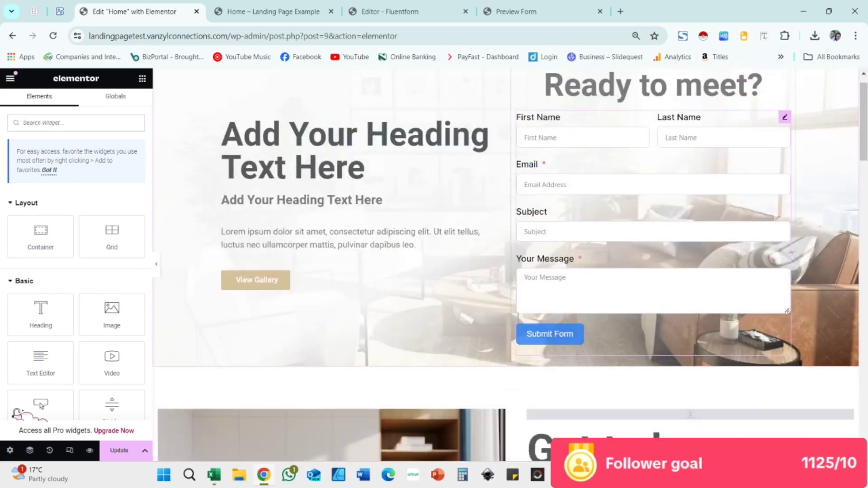
{"action": "scroll", "coordinate": [513, 265], "scroll_direction": "down", "scroll_amount": 20}
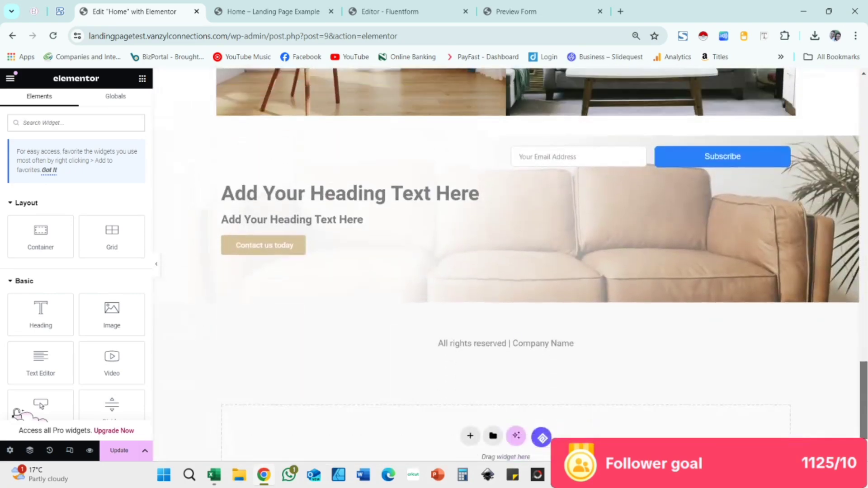
{"action": "left_click", "coordinate": [513, 168]}
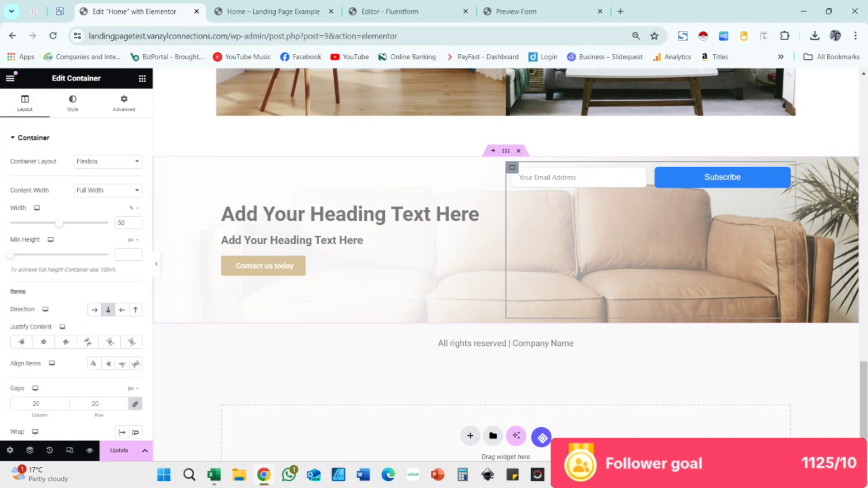
{"action": "left_click", "coordinate": [43, 343]}
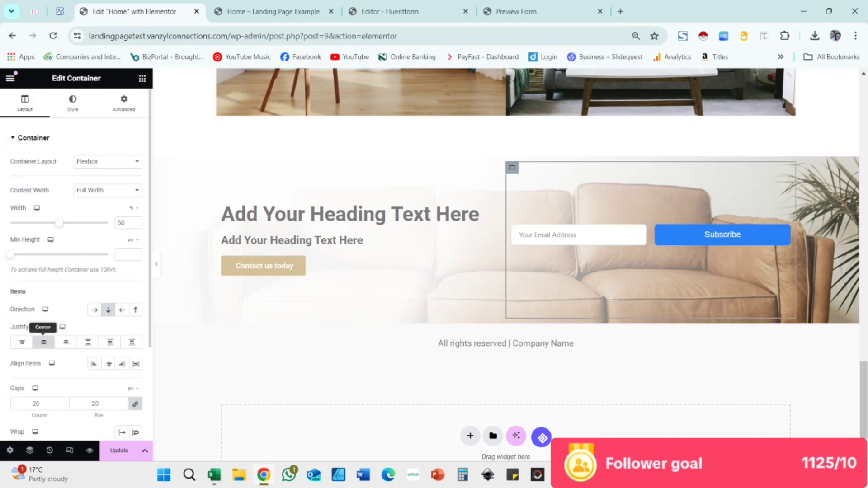
Copy the lower banner's main heading into the subscription form's container and place it above the form
{"action": "right_click", "coordinate": [388, 215]}
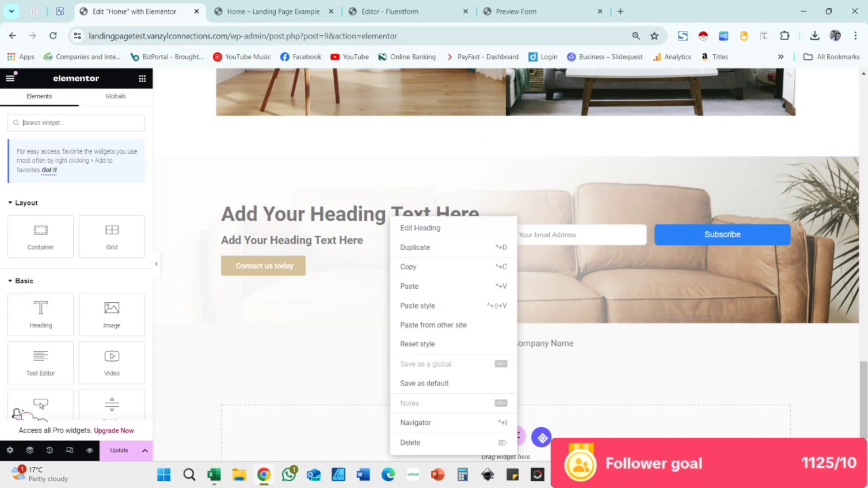
{"action": "left_click", "coordinate": [417, 268]}
{"action": "right_click", "coordinate": [572, 175]}
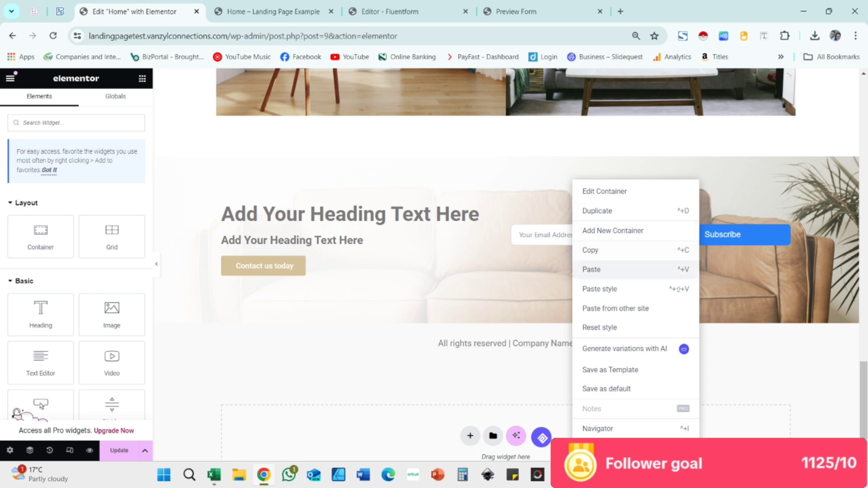
{"action": "left_click", "coordinate": [588, 270]}
{"action": "left_click_drag", "start_coordinate": [769, 261], "coordinate": [717, 213]}
Change the title of the copied heading above the subscription form to "Subscribe to our newsletter!"
{"action": "left_click", "coordinate": [90, 174]}
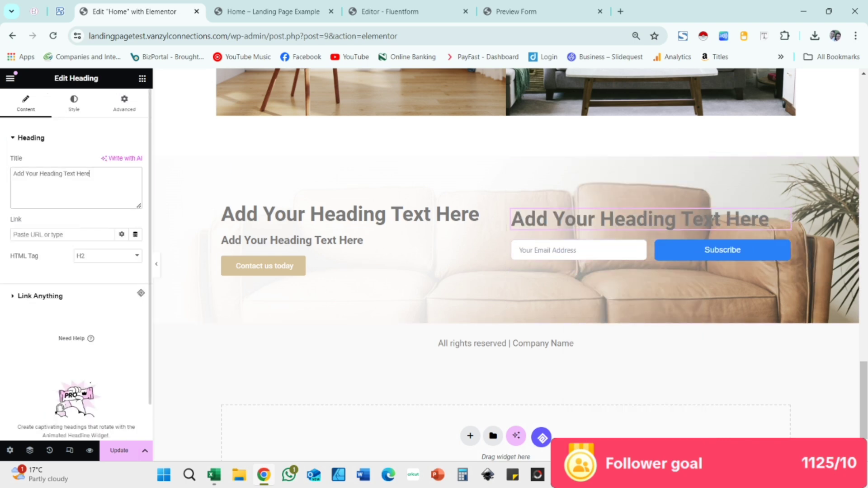
{"action": "key", "text": "ctrl+a"}
{"action": "type", "text": "s"}
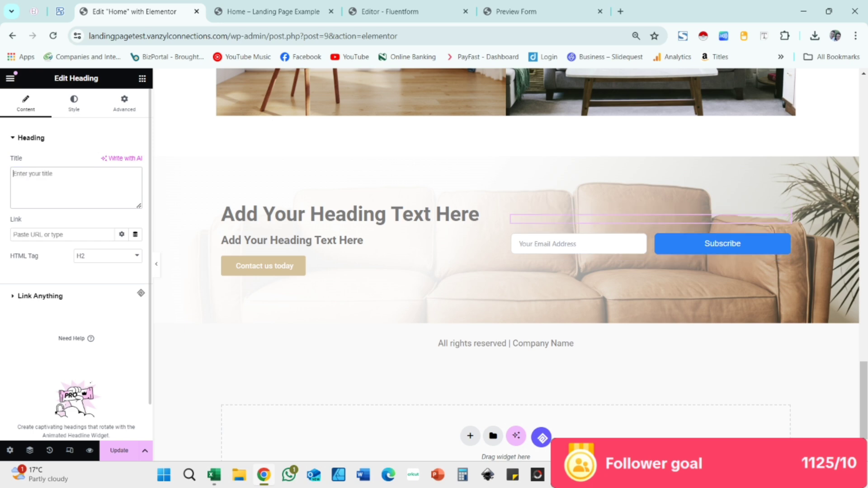
{"action": "type", "text": "Subscribe to our newsletter!"}
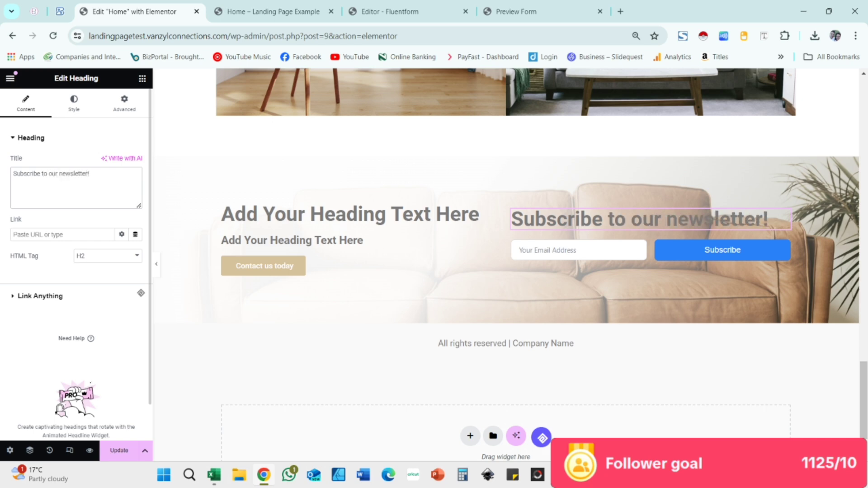
Apply the global Secondary color (#54595F) to the newsletter heading and save the Home page
{"action": "left_click", "coordinate": [73, 104]}
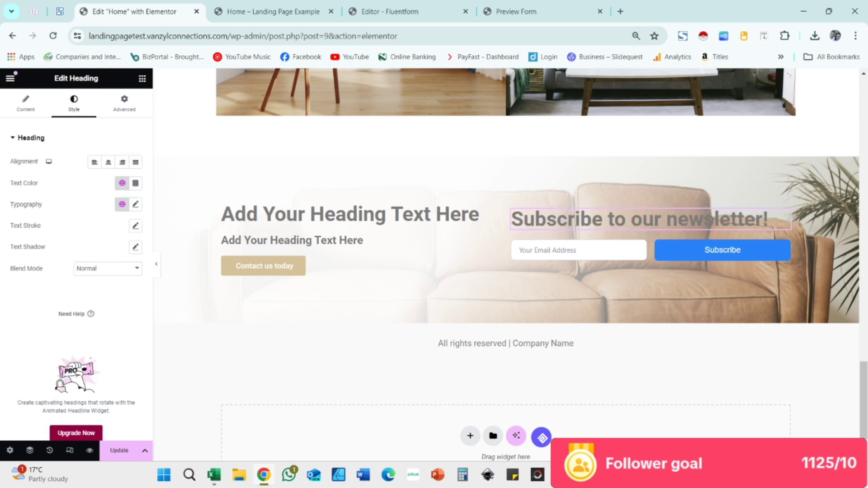
{"action": "left_click", "coordinate": [122, 183]}
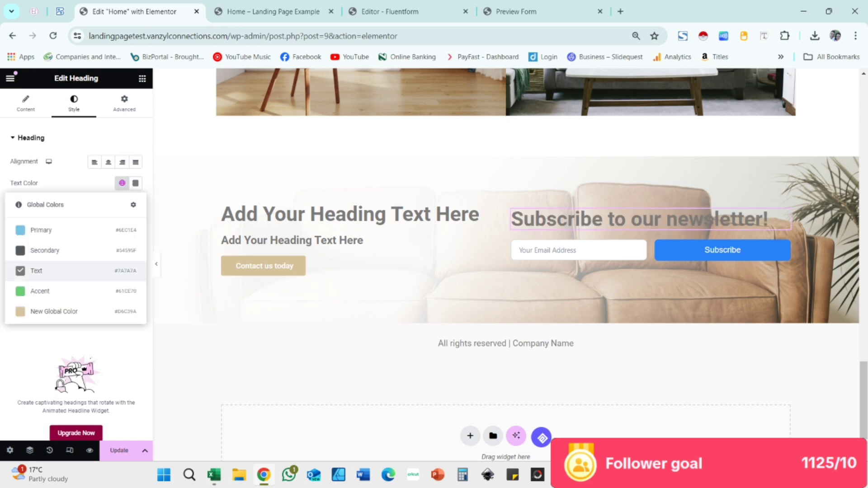
{"action": "left_click", "coordinate": [54, 250]}
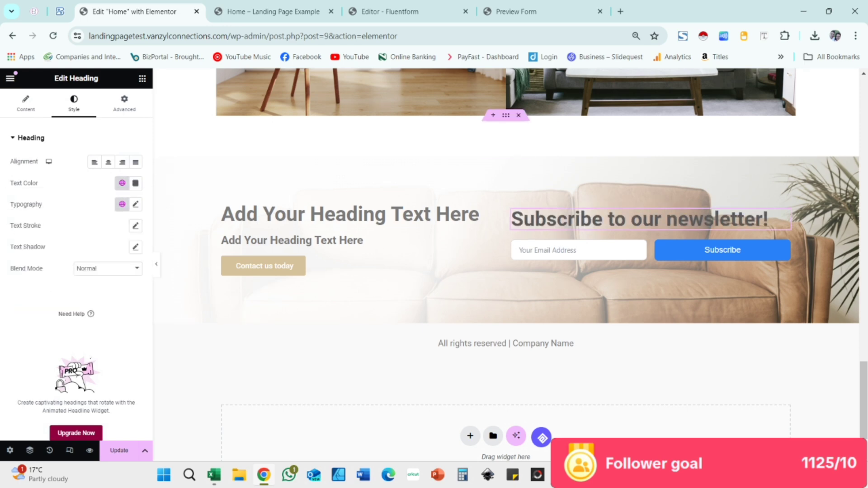
{"action": "left_click", "coordinate": [142, 78]}
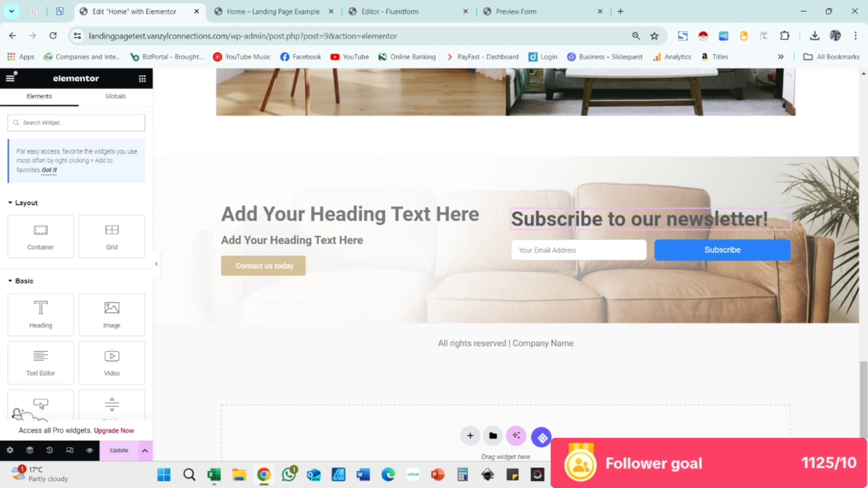
{"action": "left_click", "coordinate": [119, 451]}
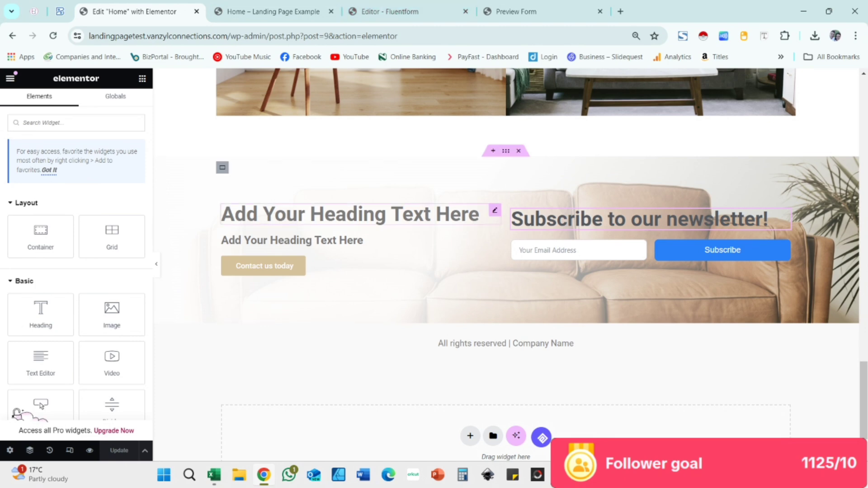
Check the hex code of the "Contact us today" button's background color
{"action": "left_click", "coordinate": [494, 261]}
{"action": "left_click", "coordinate": [74, 103]}
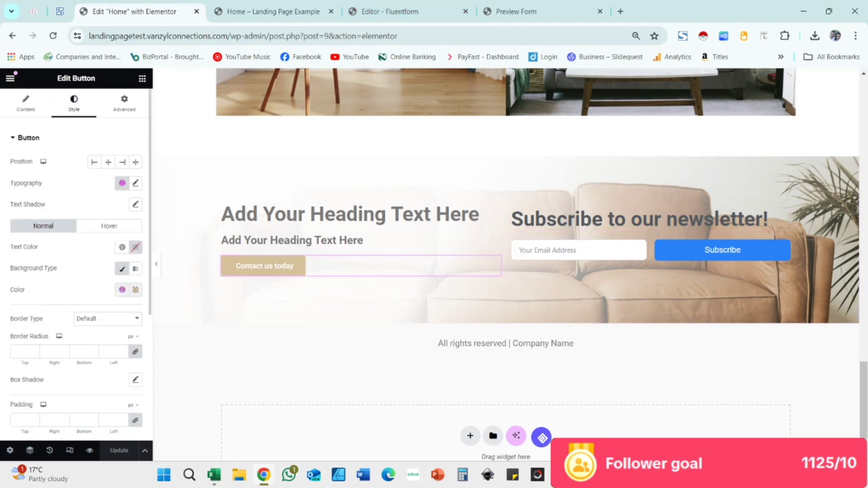
{"action": "left_click", "coordinate": [135, 290]}
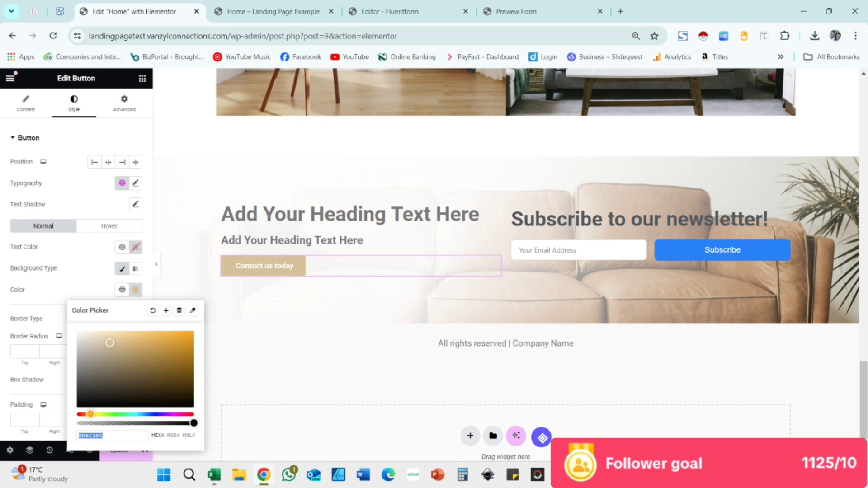
{"action": "left_click", "coordinate": [81, 290]}
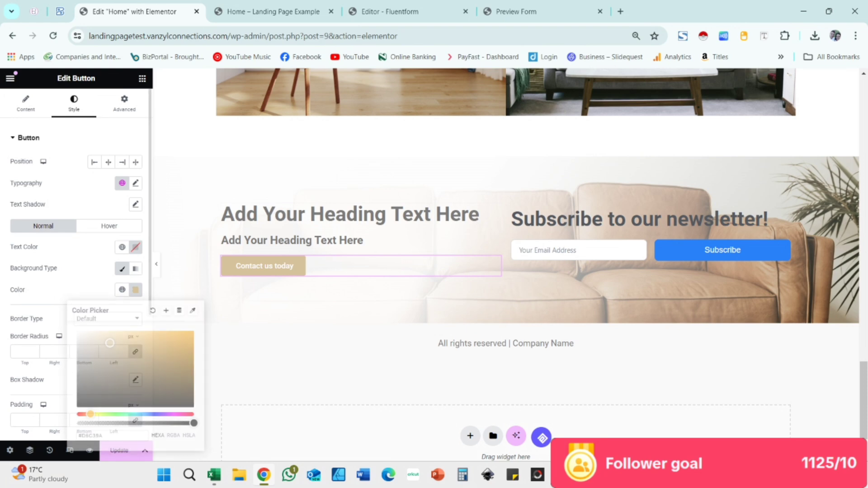
Look through the Contact Form Demo's form settings, email notifications and custom CSS/JS, and glance at the Home page preview
{"action": "left_click", "coordinate": [274, 12]}
{"action": "left_click", "coordinate": [516, 12]}
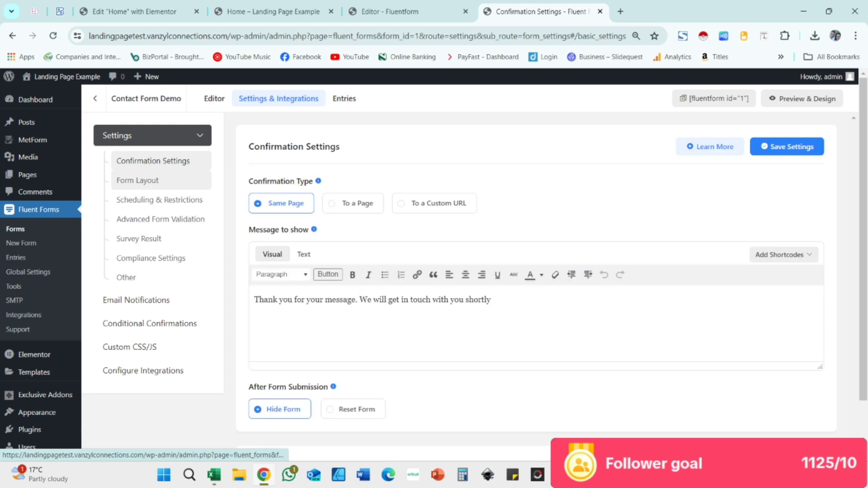
{"action": "scroll", "coordinate": [536, 287], "scroll_direction": "down", "scroll_amount": 15}
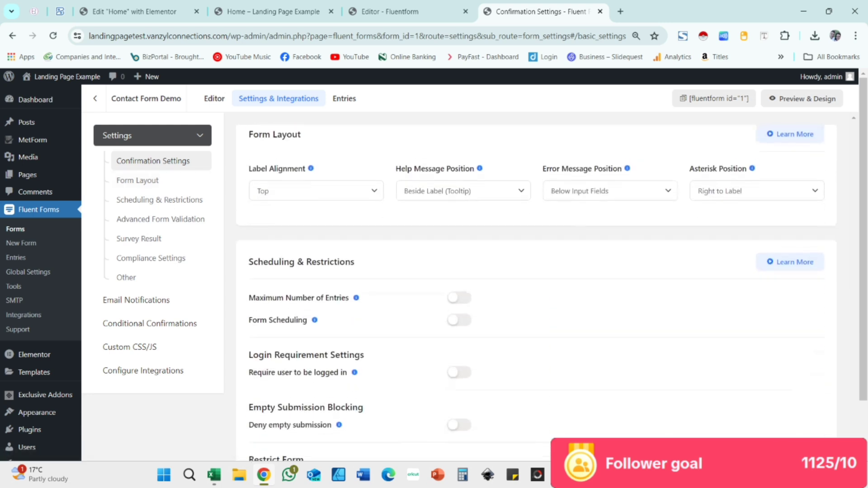
{"action": "scroll", "coordinate": [536, 287], "scroll_direction": "down", "scroll_amount": 1}
{"action": "scroll", "coordinate": [536, 286], "scroll_direction": "down", "scroll_amount": 3}
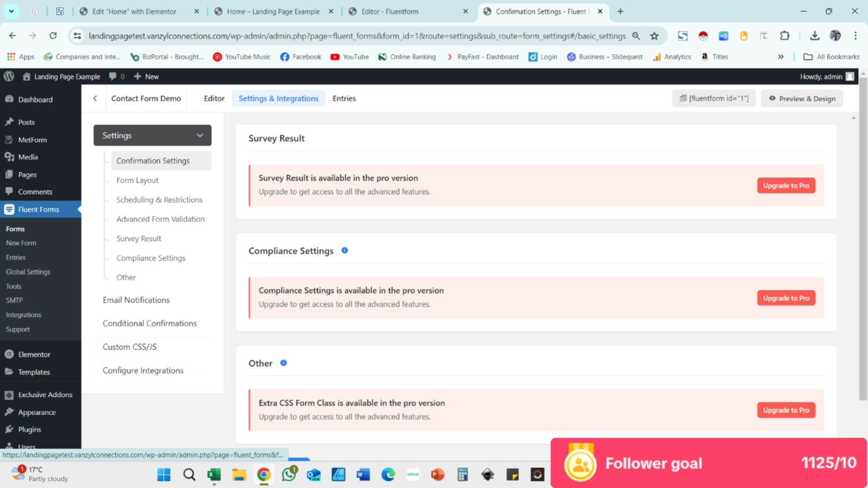
{"action": "left_click", "coordinate": [138, 181]}
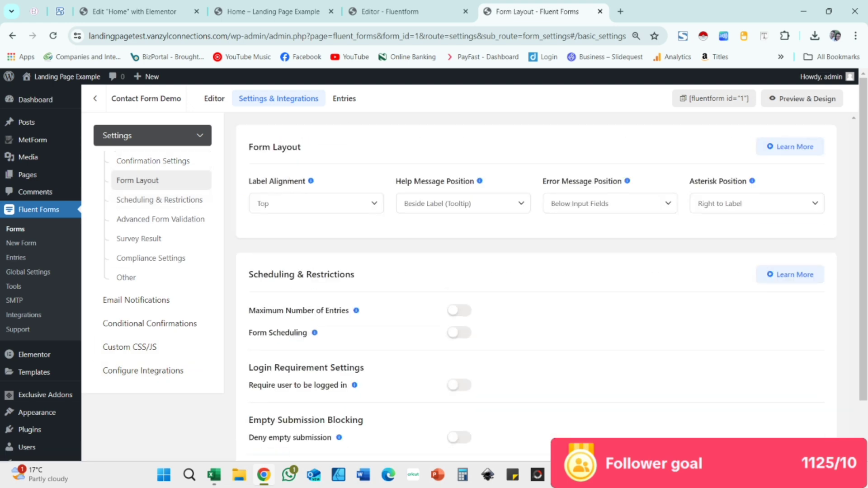
{"action": "scroll", "coordinate": [537, 286], "scroll_direction": "down", "scroll_amount": 10}
{"action": "scroll", "coordinate": [537, 287], "scroll_direction": "down", "scroll_amount": 4}
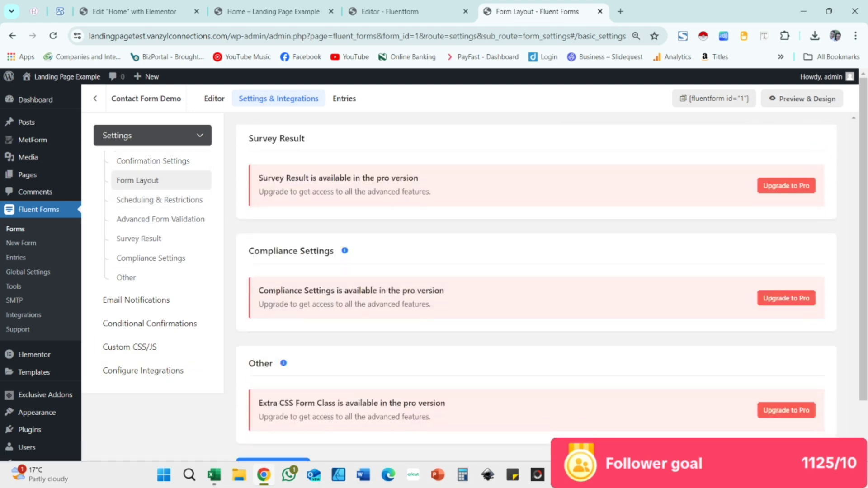
{"action": "scroll", "coordinate": [162, 219], "scroll_direction": "down", "scroll_amount": 2}
{"action": "scroll", "coordinate": [161, 217], "scroll_direction": "up", "scroll_amount": 2}
{"action": "left_click", "coordinate": [160, 200]}
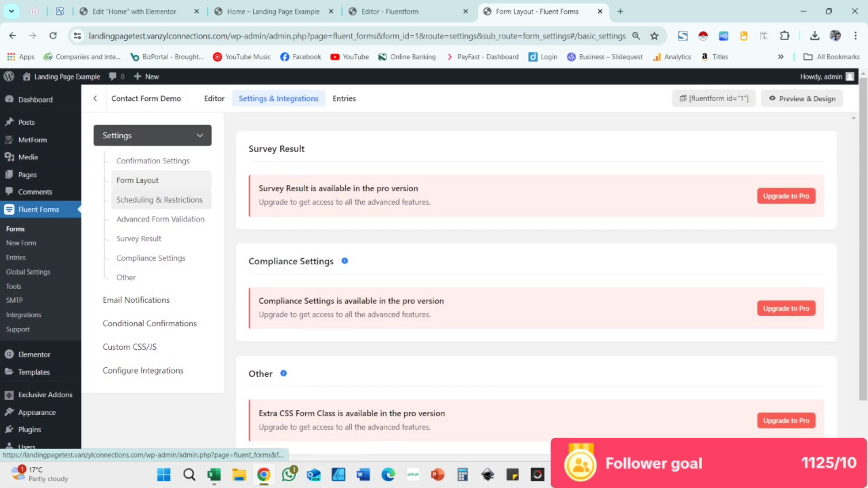
{"action": "scroll", "coordinate": [537, 271], "scroll_direction": "down", "scroll_amount": 8}
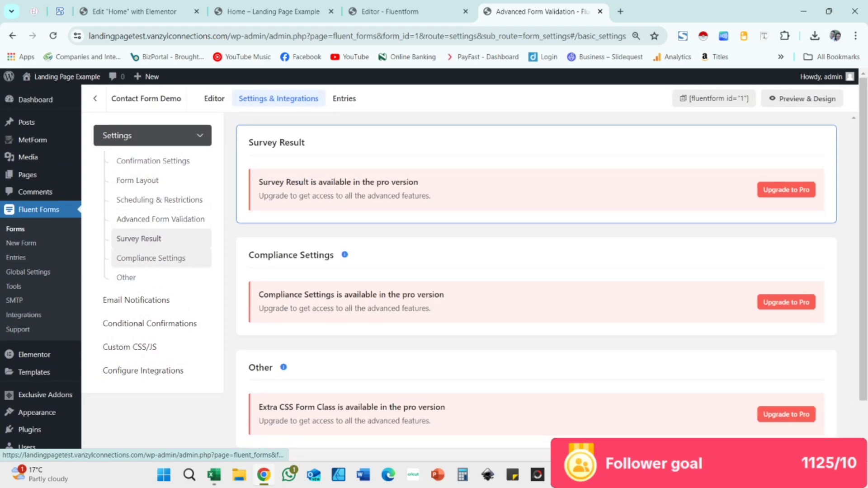
{"action": "left_click", "coordinate": [136, 299]}
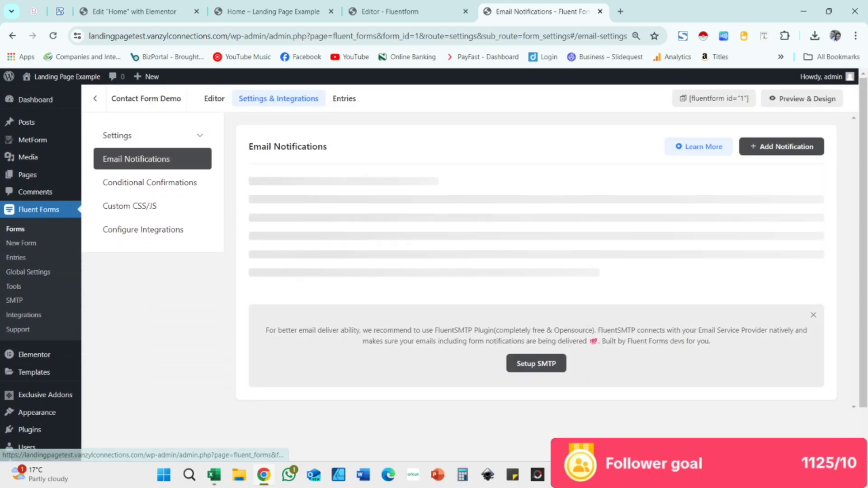
{"action": "left_click", "coordinate": [130, 206]}
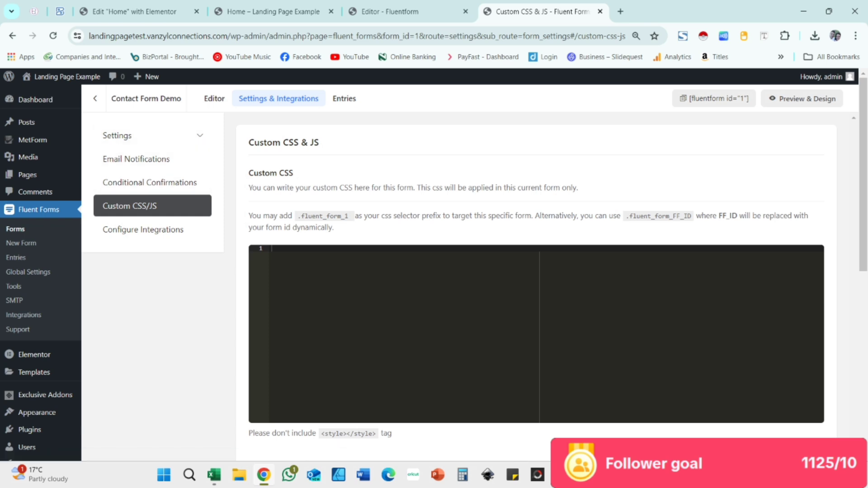
{"action": "left_click", "coordinate": [273, 11]}
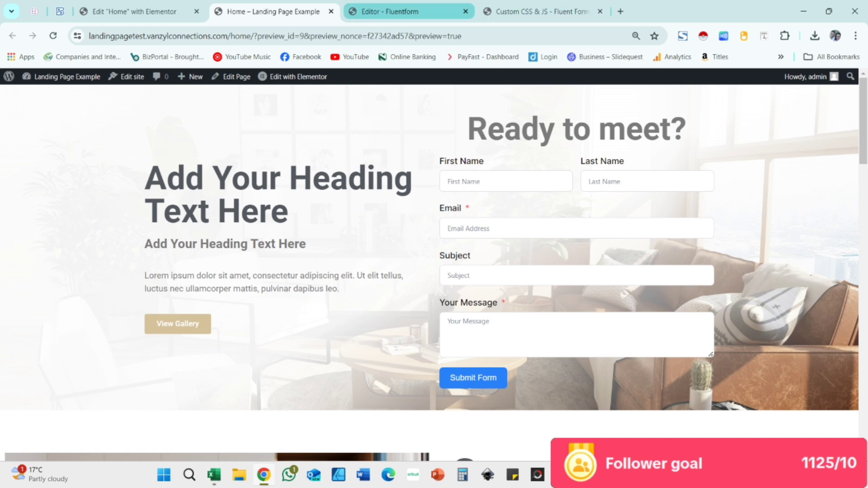
Show the Home page in Elementor's mobile view and set the hero's main heading font size to 36 px
{"action": "left_click", "coordinate": [133, 11]}
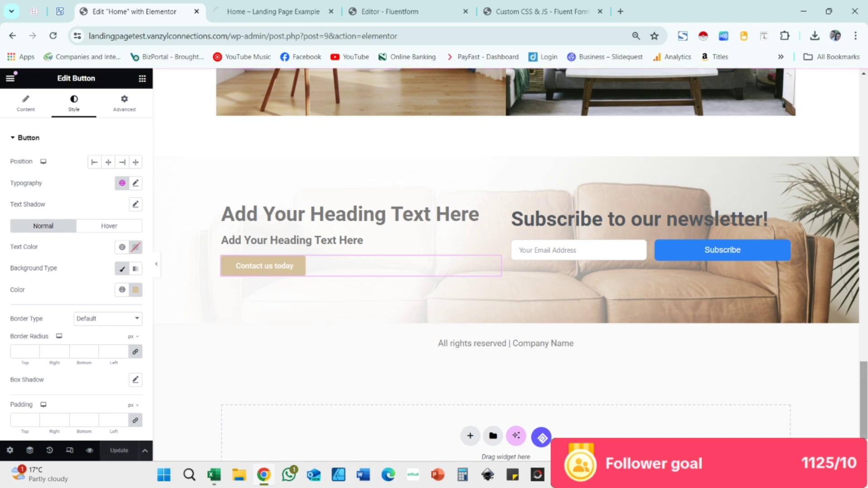
{"action": "left_click_drag", "start_coordinate": [864, 400], "coordinate": [864, 116]}
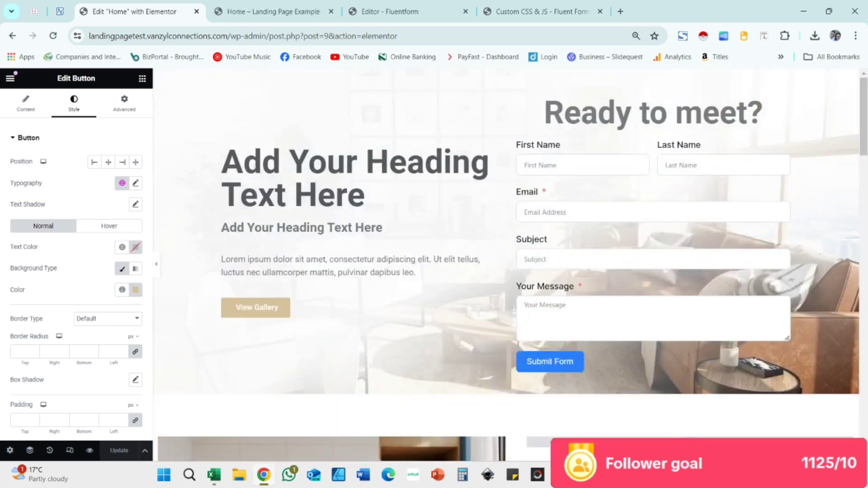
{"action": "left_click", "coordinate": [70, 451]}
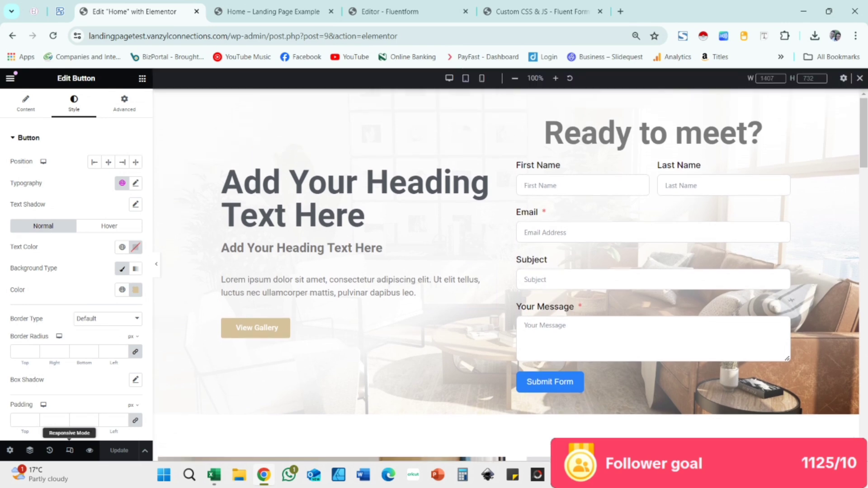
{"action": "left_click", "coordinate": [481, 77]}
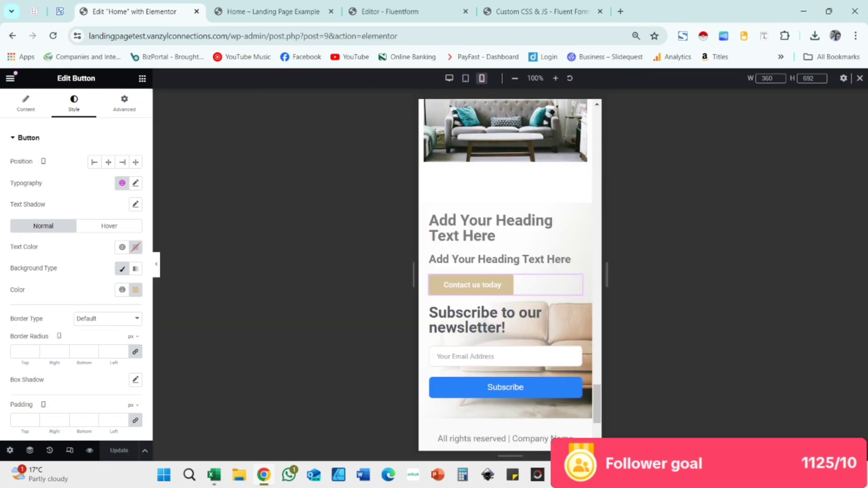
{"action": "left_click_drag", "start_coordinate": [598, 405], "coordinate": [598, 127]}
{"action": "left_click", "coordinate": [573, 190]}
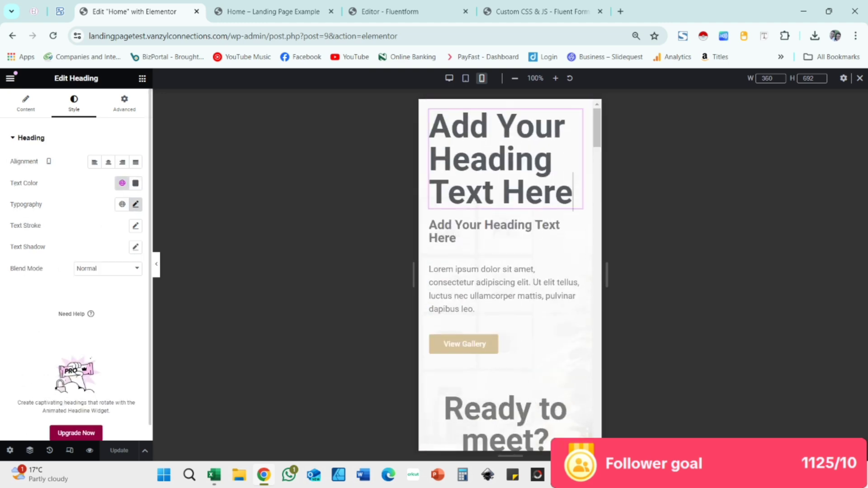
{"action": "left_click", "coordinate": [136, 205]}
{"action": "left_click_drag", "start_coordinate": [45, 284], "coordinate": [32, 284]}
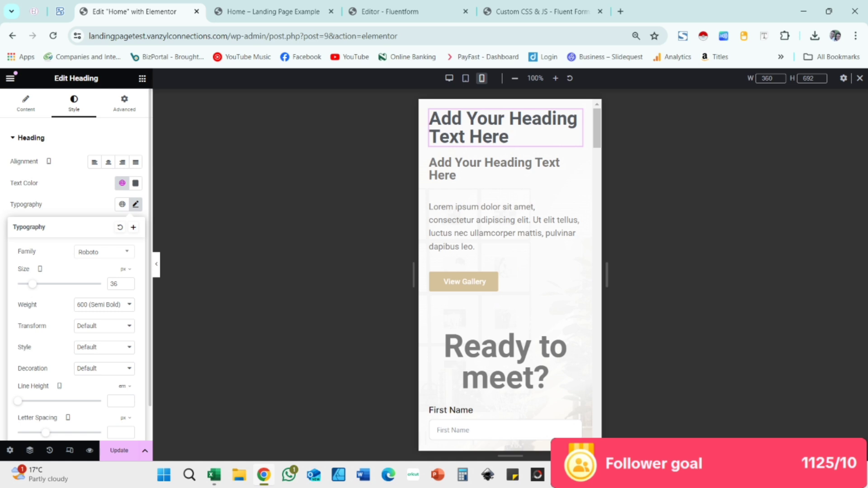
Set the mobile font size of the hero subheading to 21 px
{"action": "left_click", "coordinate": [505, 169]}
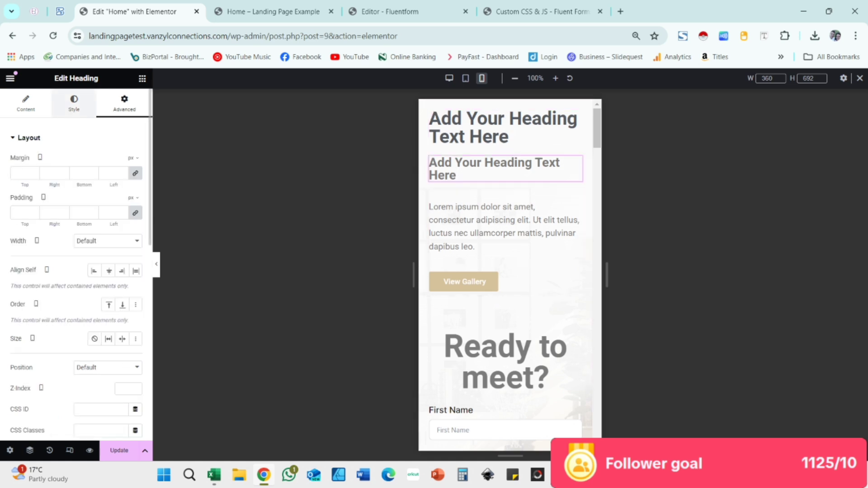
{"action": "left_click", "coordinate": [74, 103]}
{"action": "left_click", "coordinate": [136, 205]}
{"action": "left_click_drag", "start_coordinate": [28, 284], "coordinate": [26, 284]}
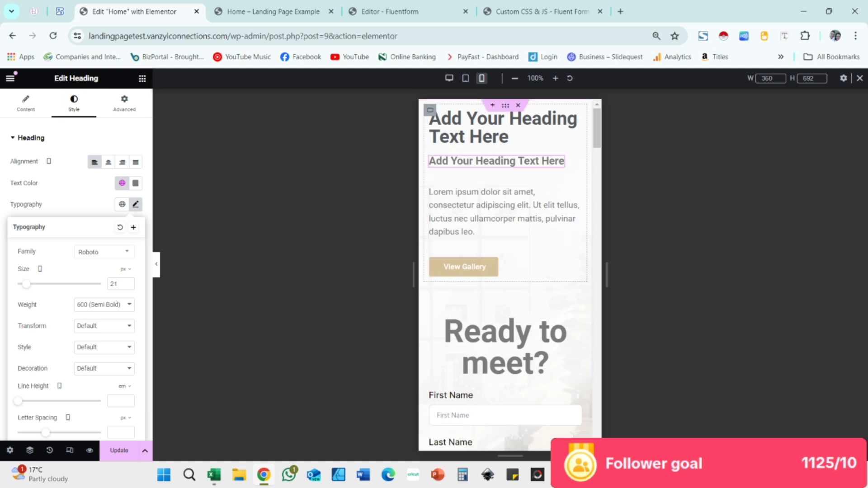
Set the mobile font size of the "Get to know us" heading to 62 px
{"action": "scroll", "coordinate": [505, 271], "scroll_direction": "down", "scroll_amount": 2}
{"action": "scroll", "coordinate": [505, 271], "scroll_direction": "down", "scroll_amount": 3}
{"action": "scroll", "coordinate": [510, 275], "scroll_direction": "down", "scroll_amount": 6}
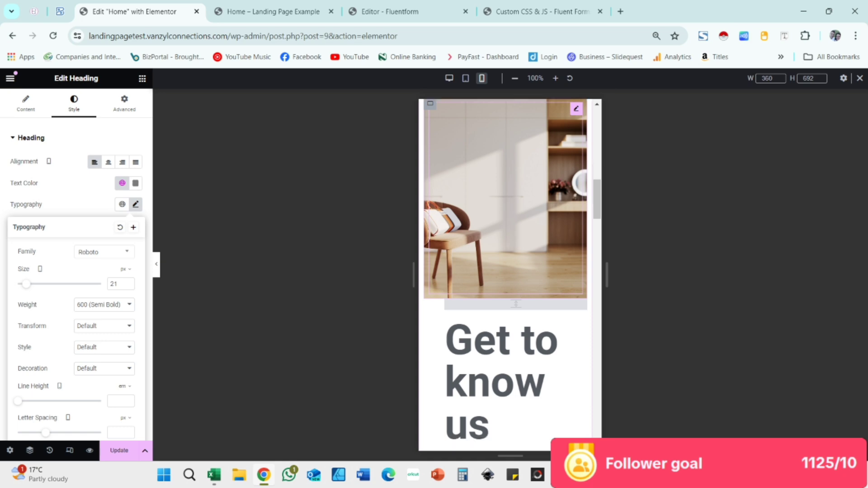
{"action": "scroll", "coordinate": [510, 275], "scroll_direction": "down", "scroll_amount": 2}
{"action": "left_click", "coordinate": [491, 324]}
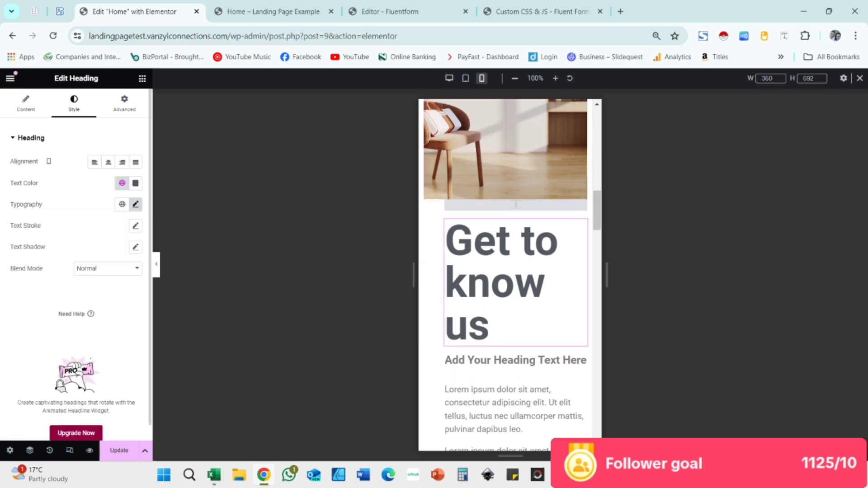
{"action": "left_click", "coordinate": [135, 205]}
{"action": "left_click_drag", "start_coordinate": [52, 284], "coordinate": [44, 284]}
Check the remaining sections of the mobile layout down to the footer and save the Home page
{"action": "scroll", "coordinate": [510, 271], "scroll_direction": "down", "scroll_amount": 6}
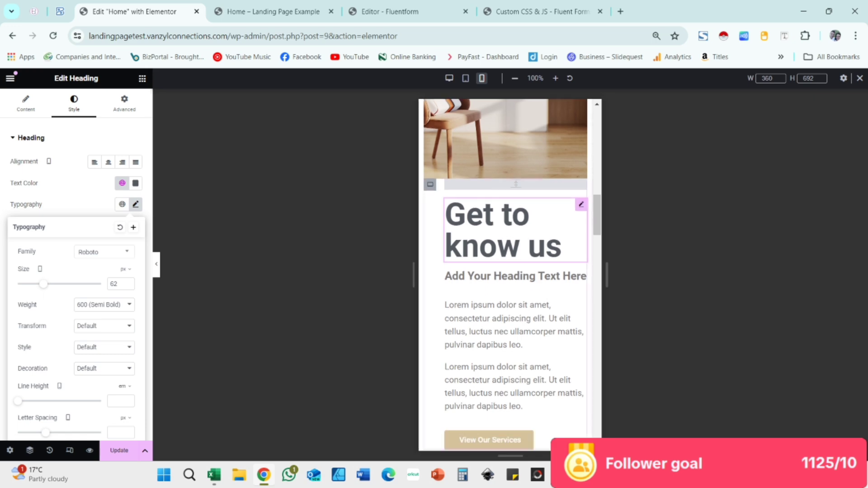
{"action": "scroll", "coordinate": [510, 271], "scroll_direction": "down", "scroll_amount": 15}
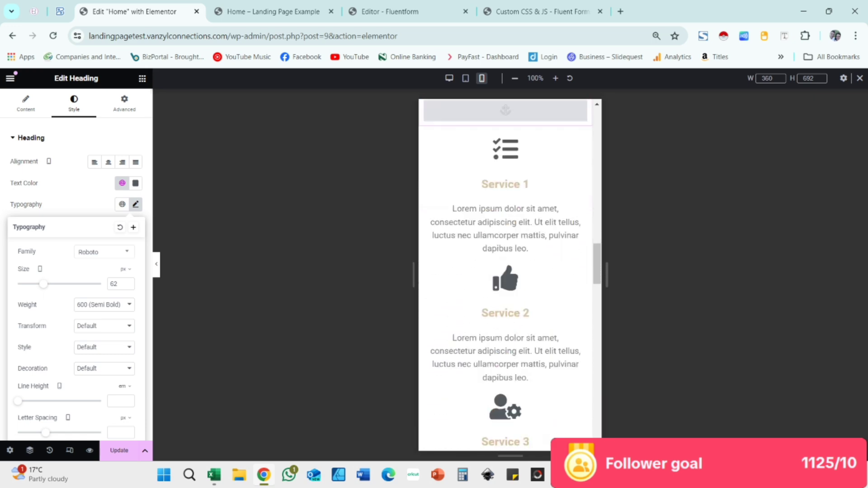
{"action": "scroll", "coordinate": [510, 272], "scroll_direction": "down", "scroll_amount": 15}
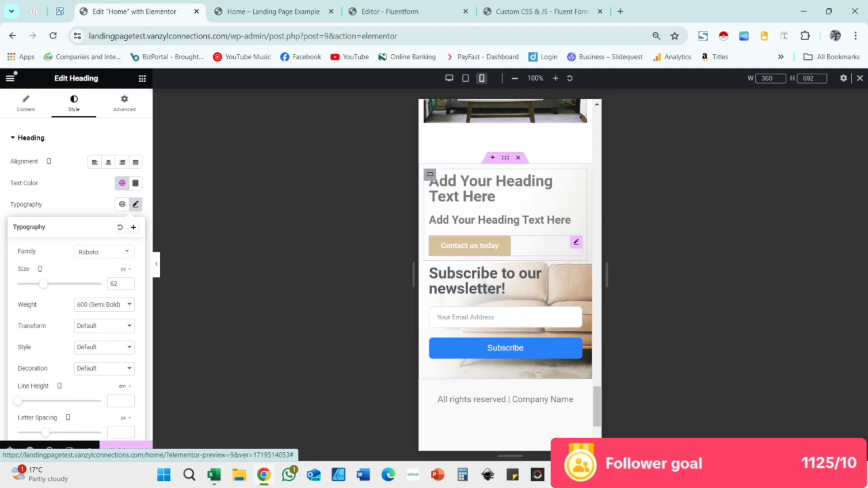
{"action": "scroll", "coordinate": [509, 271], "scroll_direction": "down", "scroll_amount": 3}
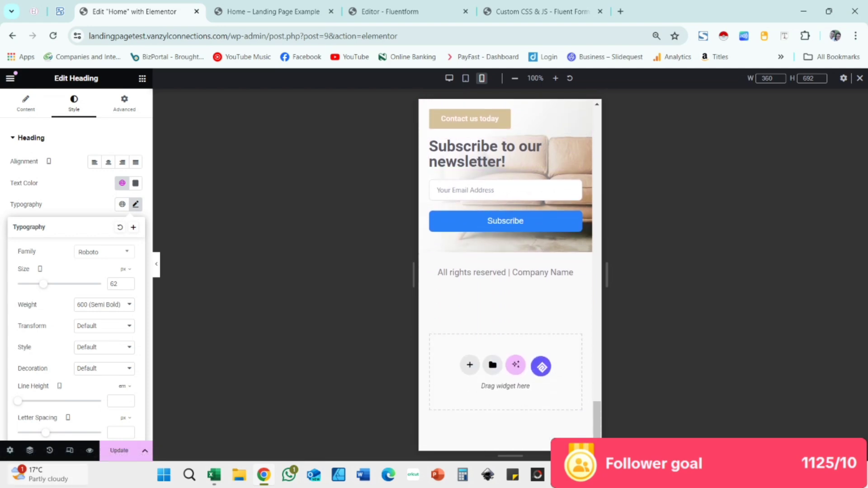
{"action": "left_click", "coordinate": [119, 451]}
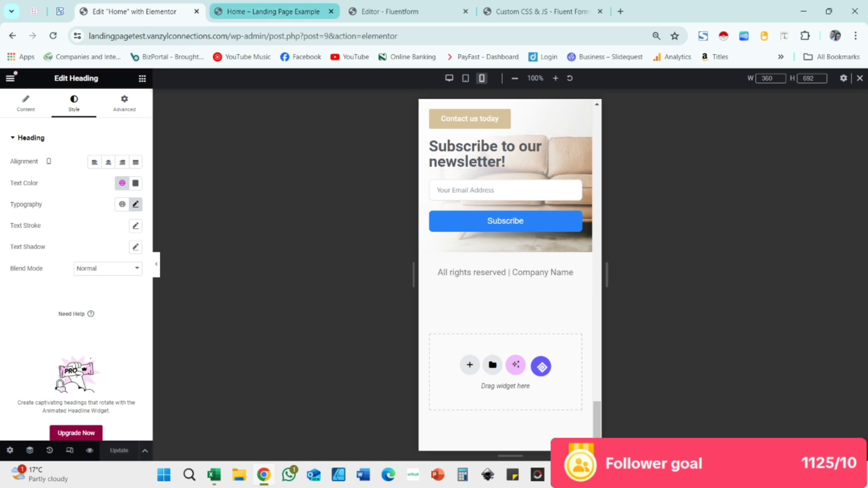
Review the Home page preview from the hero section through services and gallery to the newsletter banner and footer
{"action": "left_click", "coordinate": [273, 11]}
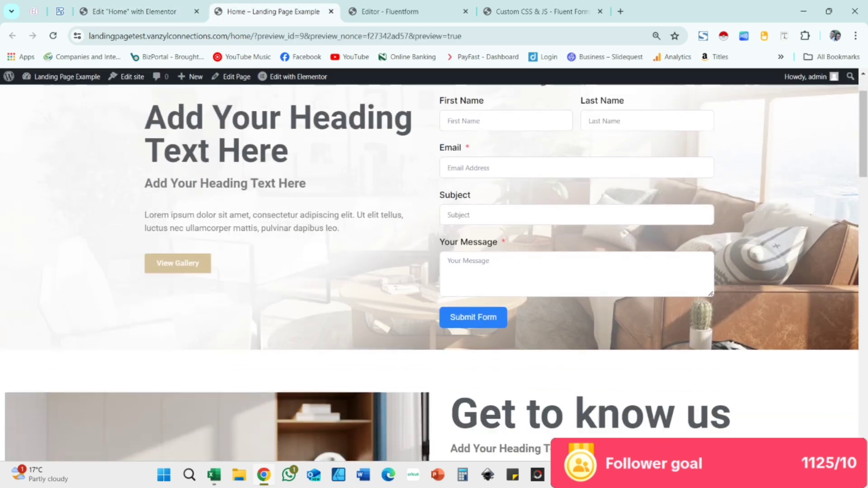
{"action": "scroll", "coordinate": [435, 272], "scroll_direction": "down", "scroll_amount": 10}
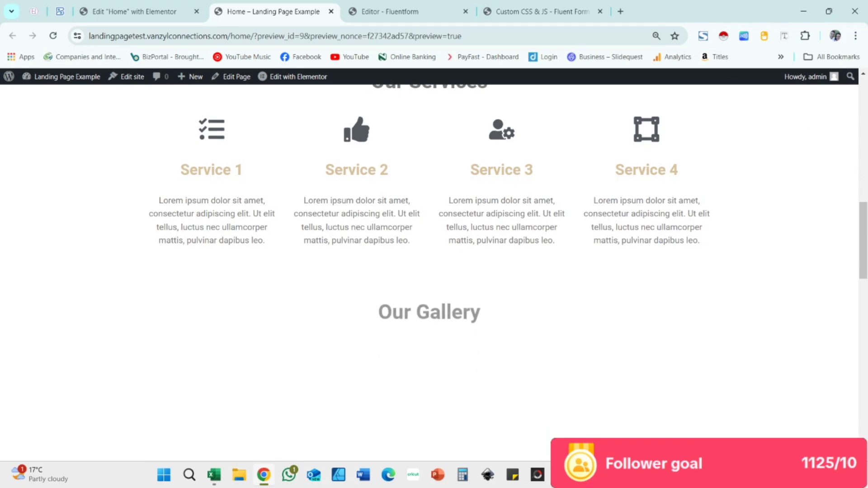
{"action": "scroll", "coordinate": [435, 271], "scroll_direction": "down", "scroll_amount": 15}
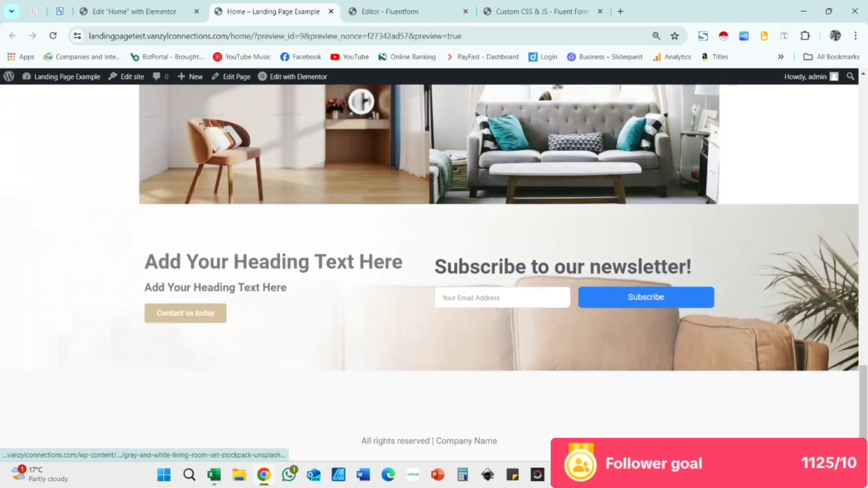
{"action": "scroll", "coordinate": [435, 272], "scroll_direction": "up", "scroll_amount": 8}
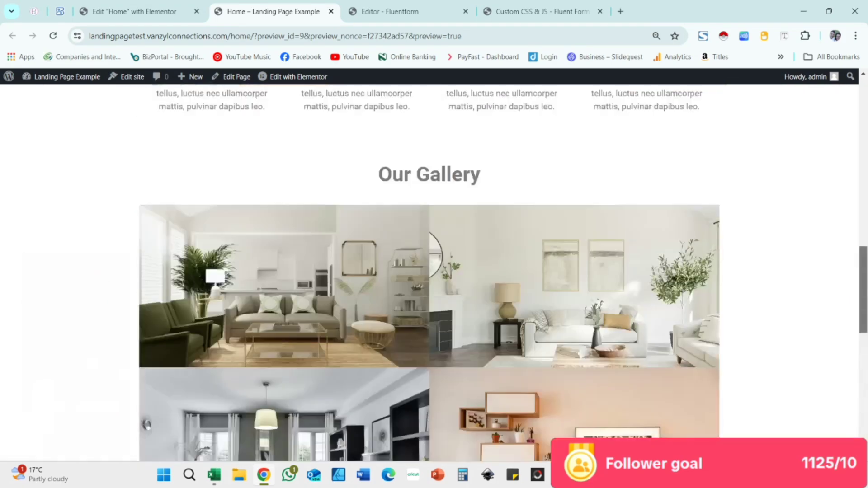
{"action": "scroll", "coordinate": [435, 272], "scroll_direction": "up", "scroll_amount": 10}
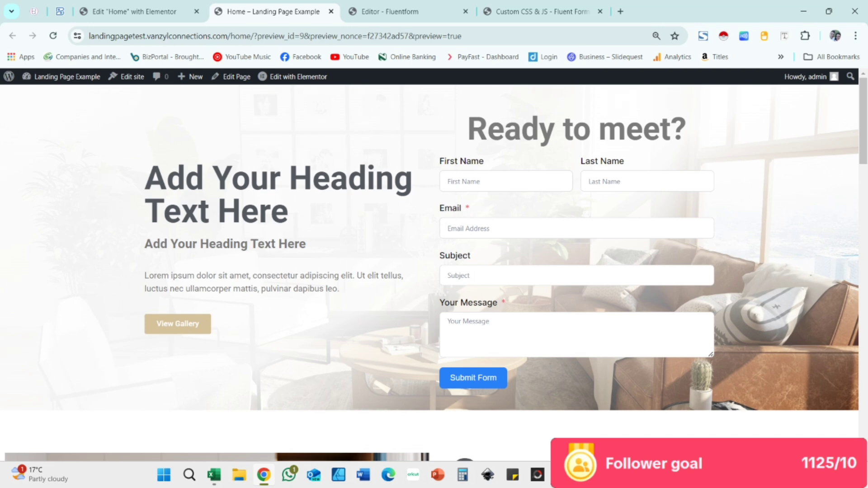
{"action": "scroll", "coordinate": [435, 271], "scroll_direction": "down", "scroll_amount": 6}
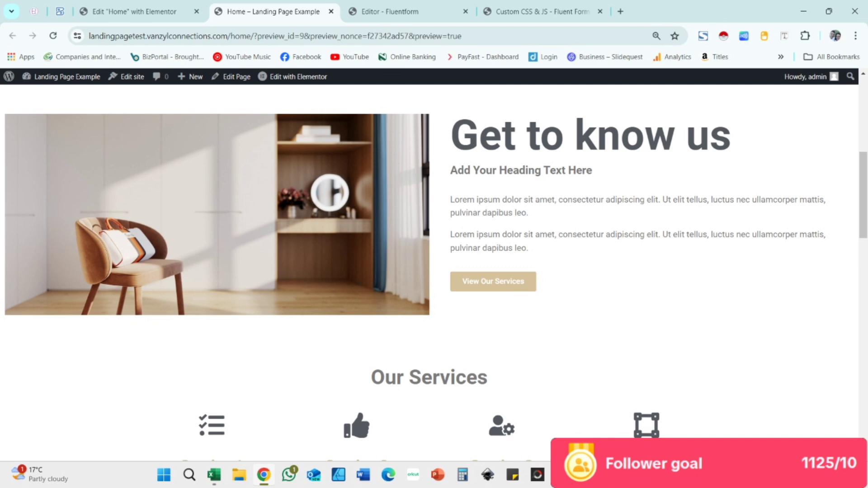
{"action": "scroll", "coordinate": [434, 272], "scroll_direction": "down", "scroll_amount": 5}
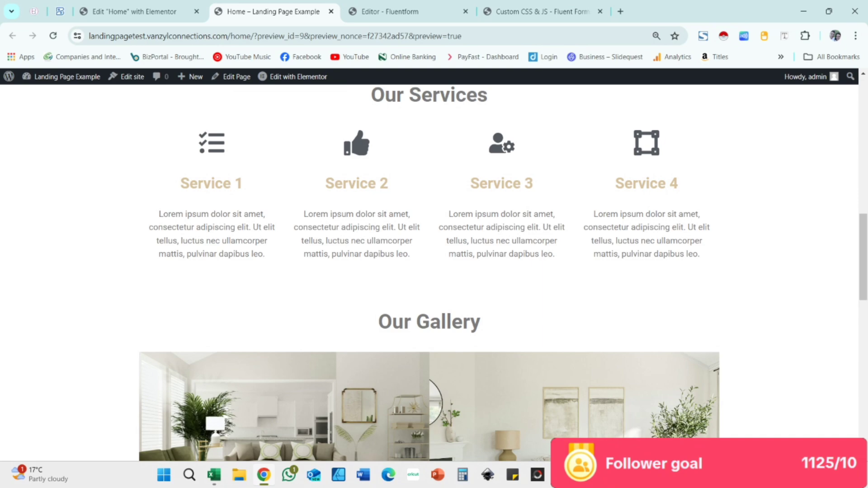
{"action": "scroll", "coordinate": [434, 271], "scroll_direction": "down", "scroll_amount": 8}
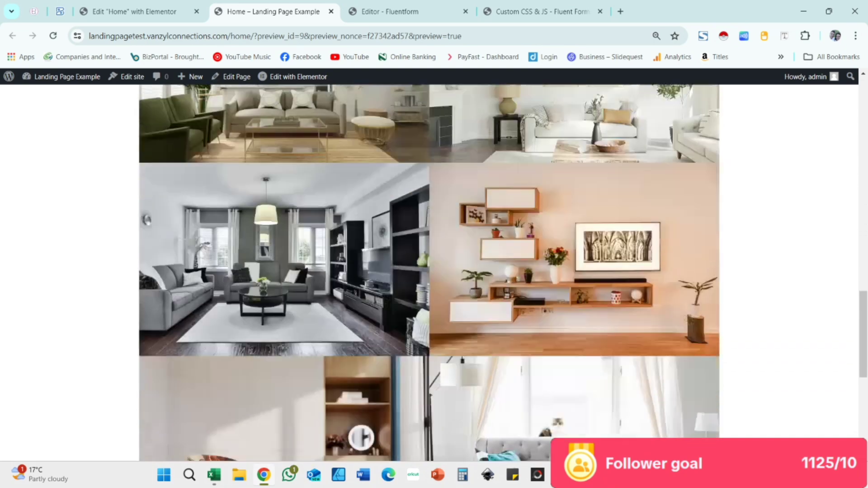
{"action": "scroll", "coordinate": [434, 271], "scroll_direction": "down", "scroll_amount": 5}
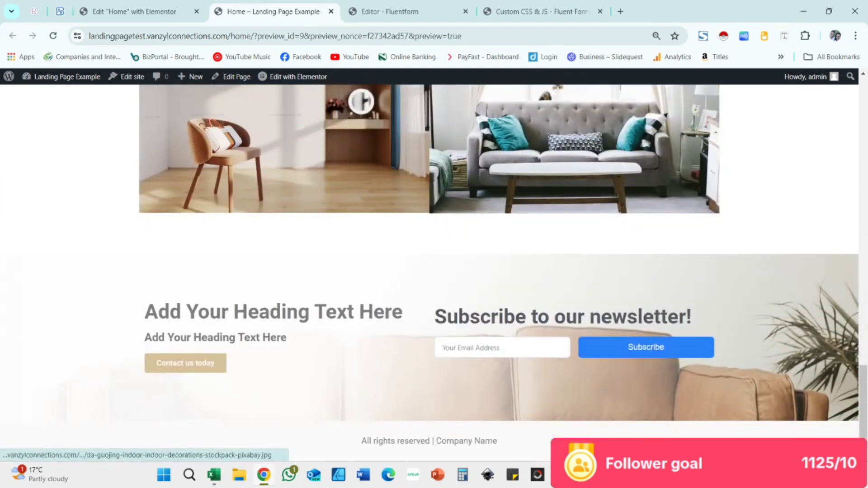
{"action": "scroll", "coordinate": [435, 271], "scroll_direction": "up", "scroll_amount": 15}
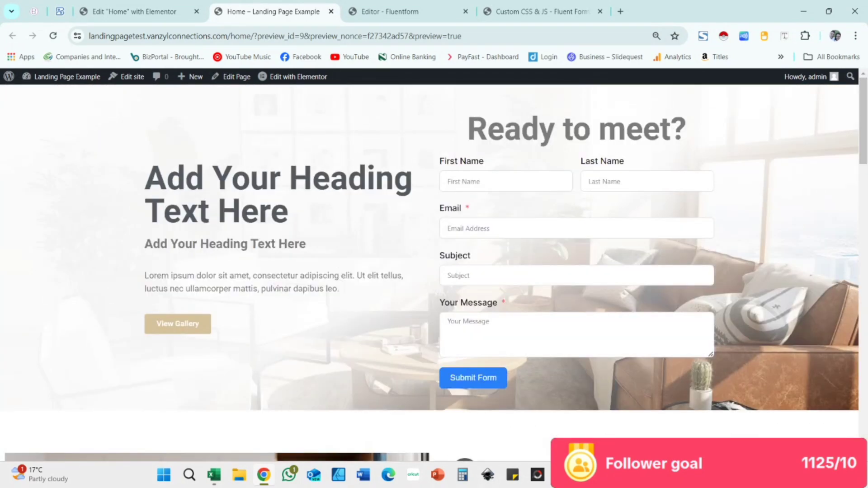
Close the Elementor editor of the Home page and switch to the Subscription Form in the Fluent Forms editor
{"action": "left_click", "coordinate": [134, 11]}
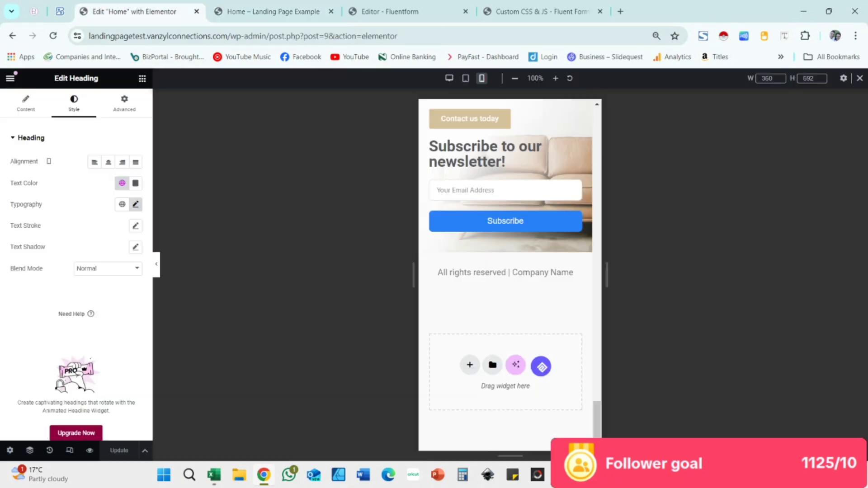
{"action": "left_click", "coordinate": [196, 11]}
{"action": "left_click", "coordinate": [255, 12]}
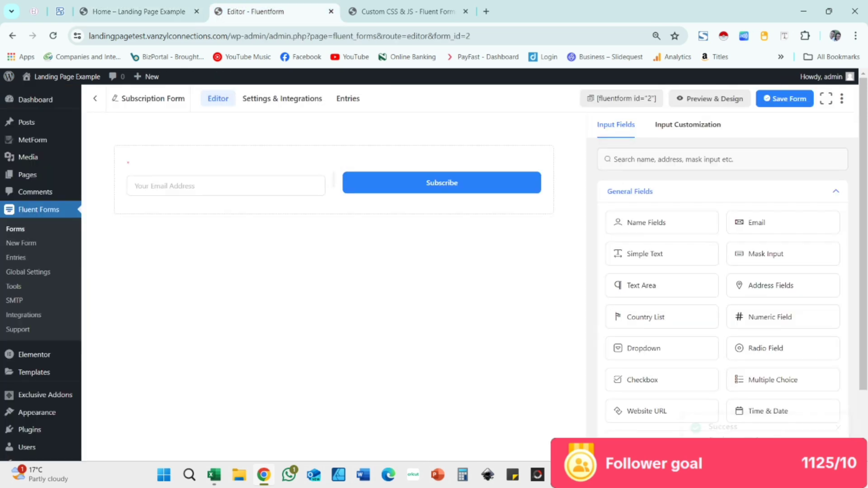